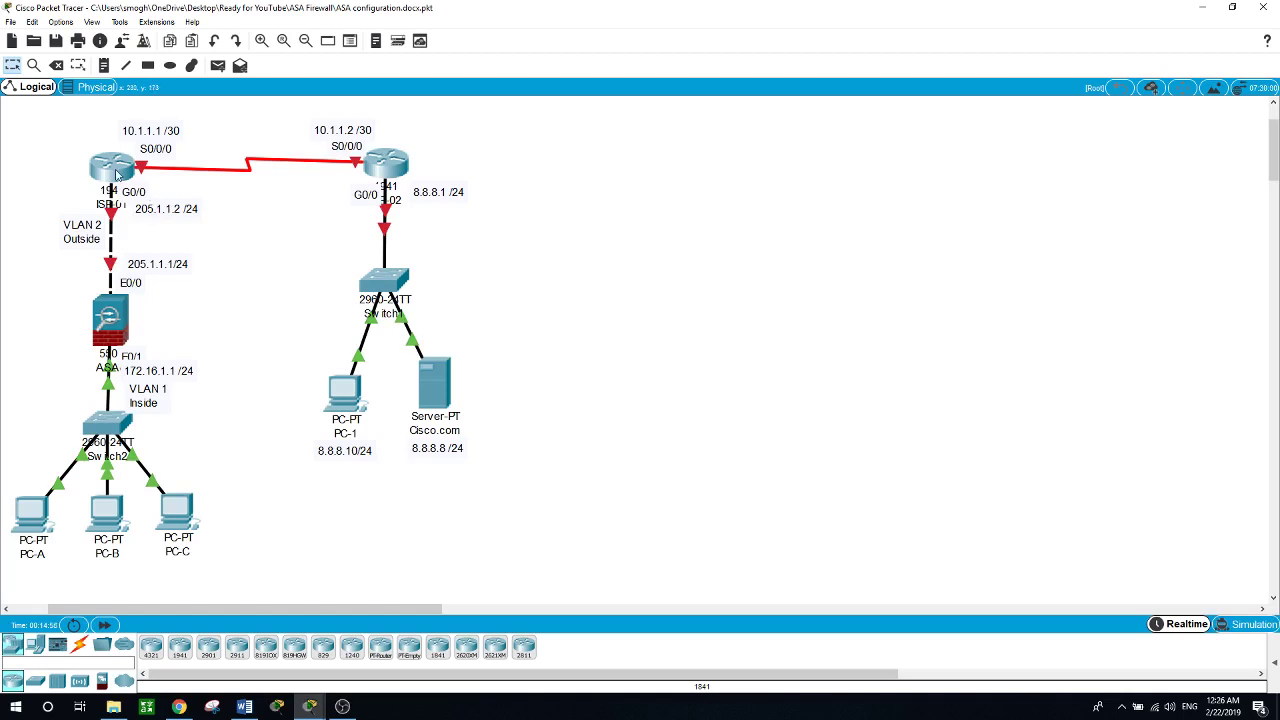
Open the ASA0 console, enter privileged mode with a blank password, and run show run
left_click(113, 326)
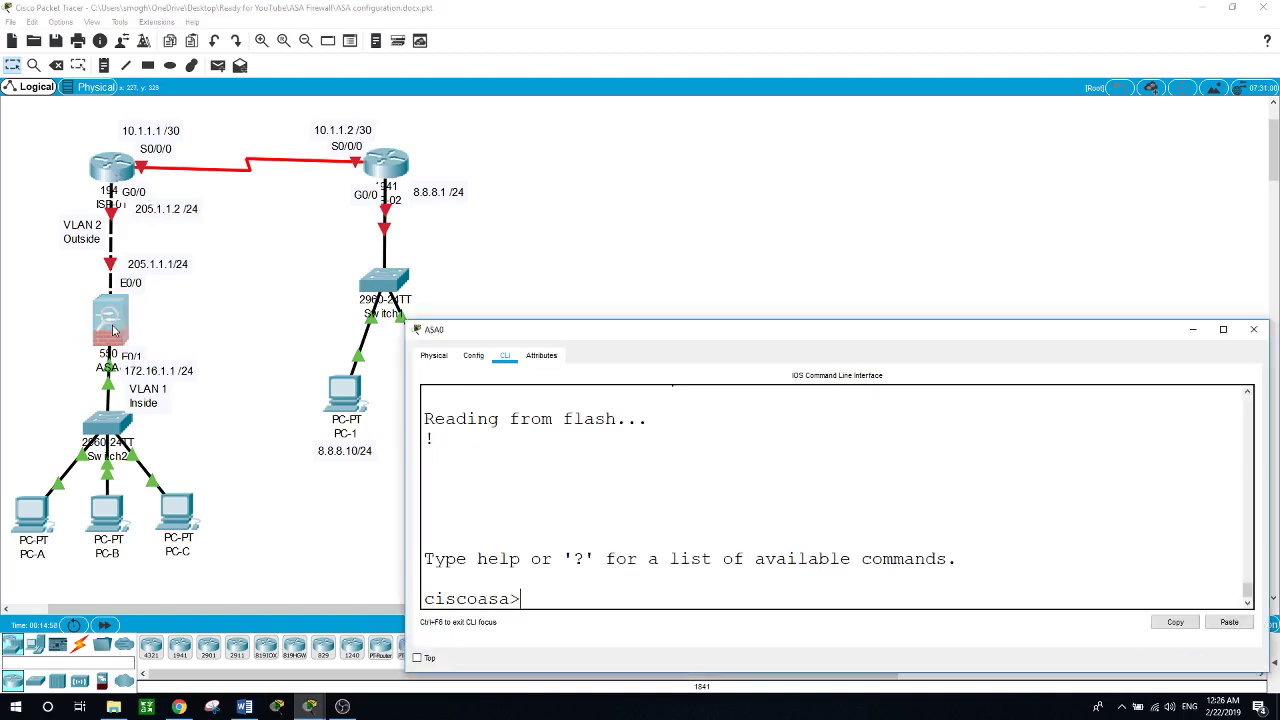
left_click_drag(600, 340, 551, 200)
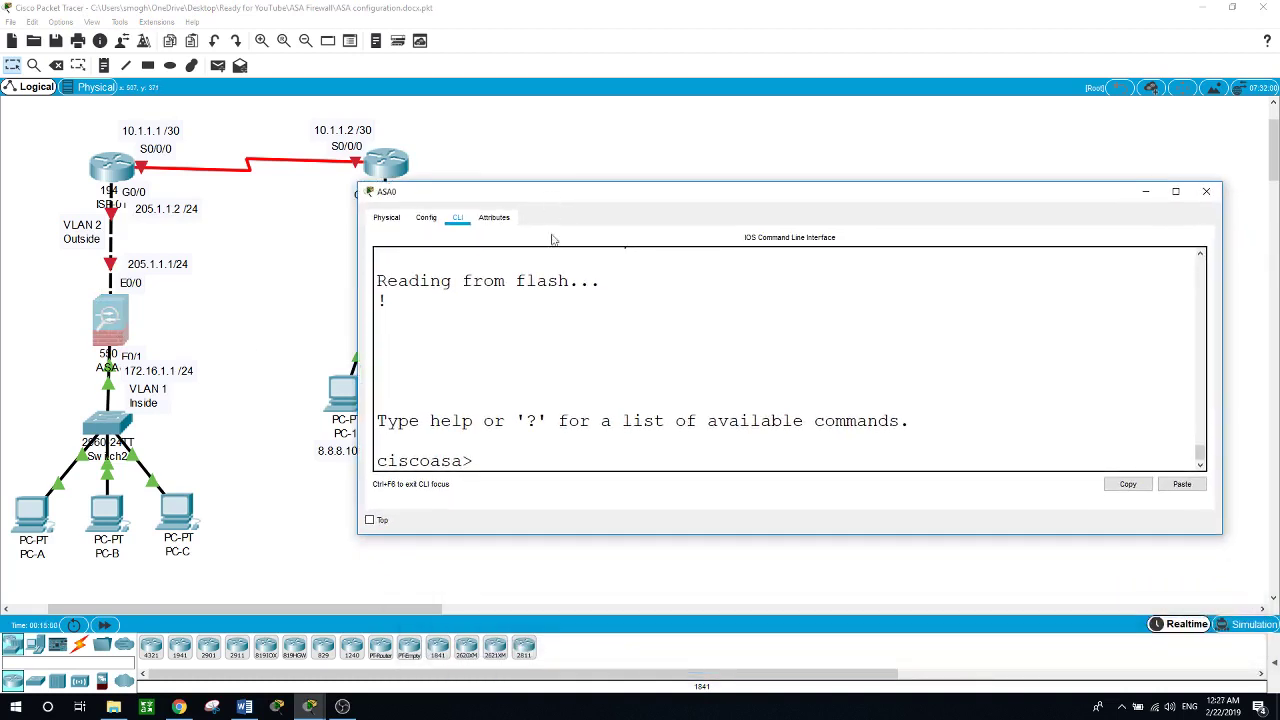
type("en")
key("Return")
key("Return")
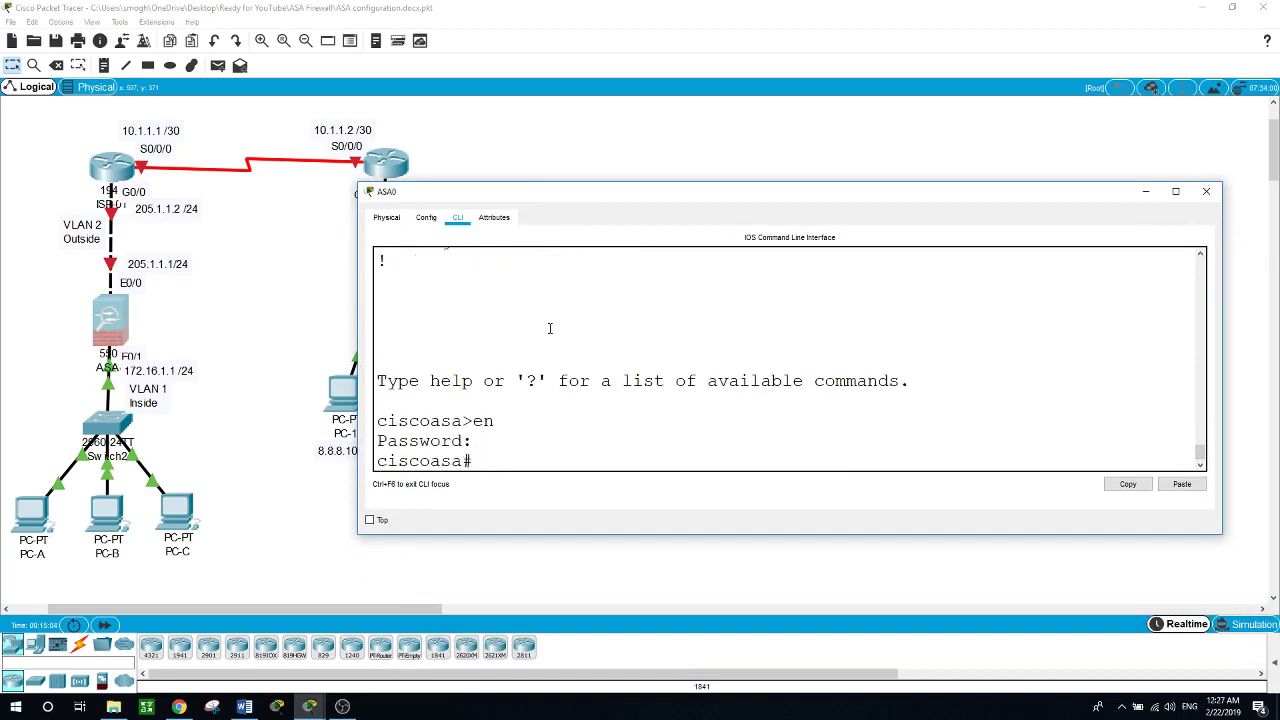
type("show run")
key("Return")
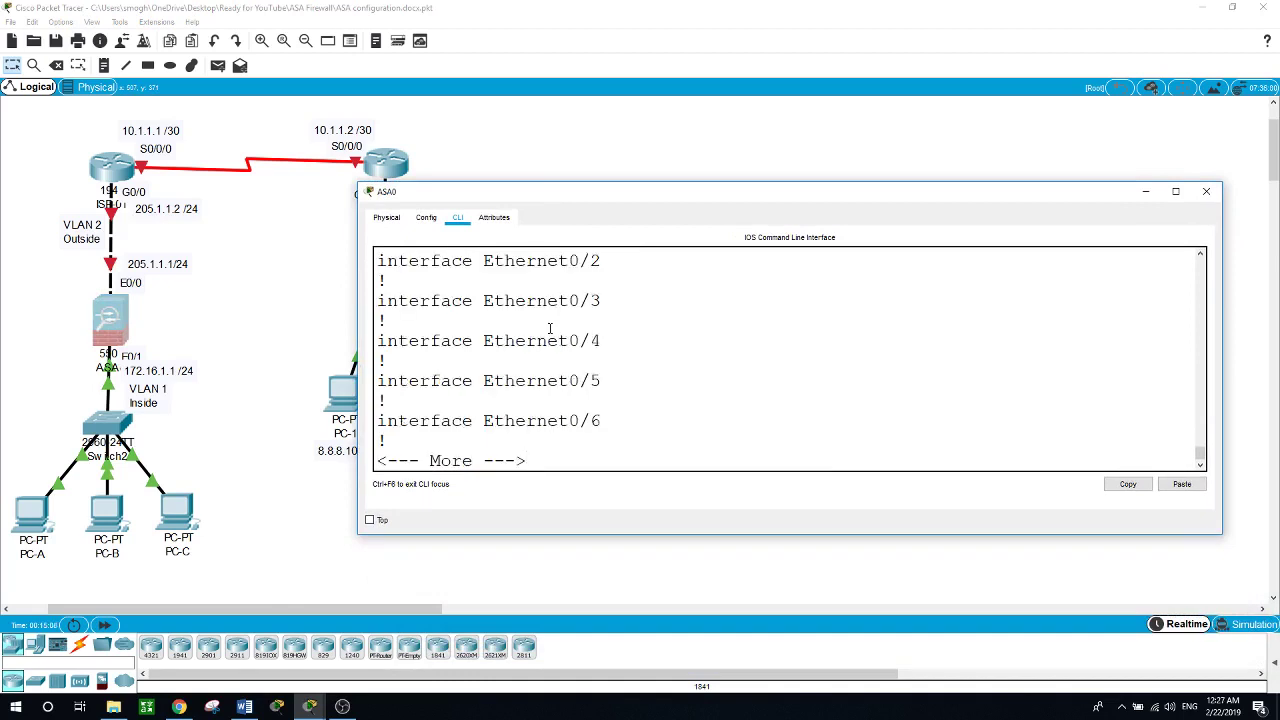
Review the running config, highlighting the inside DHCP pool 192.168.1.5-192.168.1.36 and inside interface address
key("space")
scroll(602, 356, "up", 2)
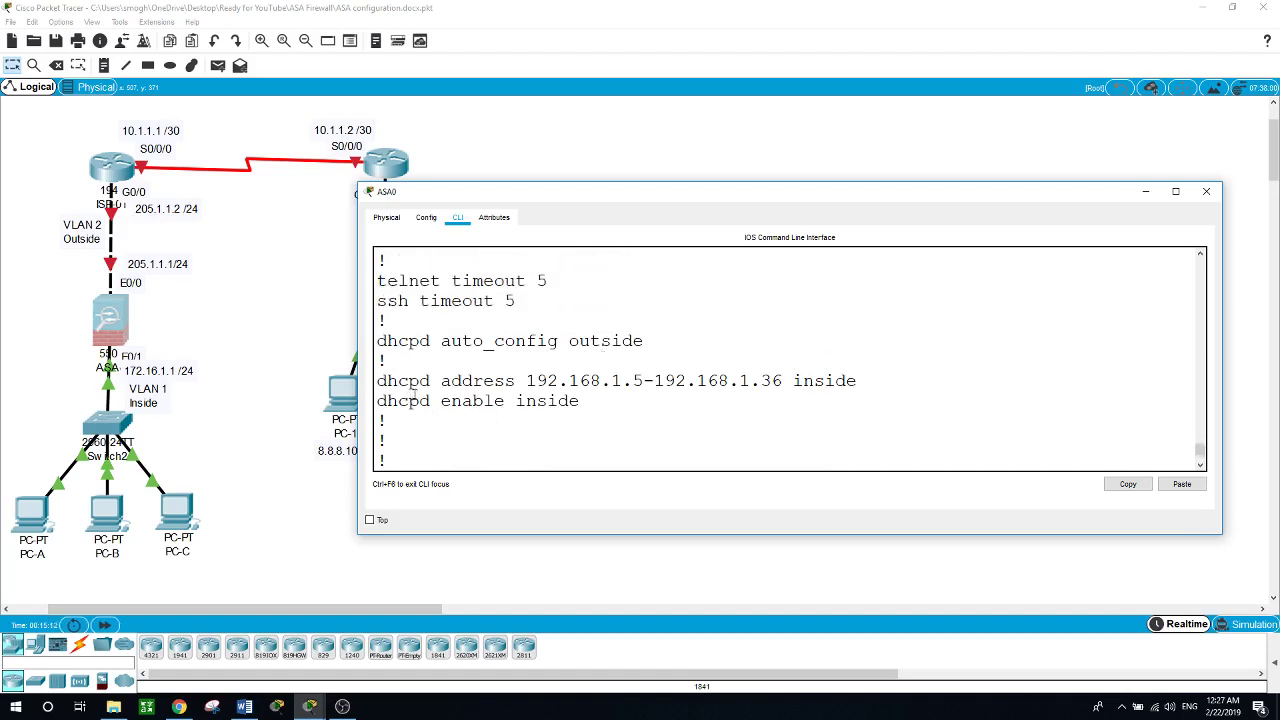
left_click_drag(527, 381, 822, 393)
scroll(822, 393, "up", 5)
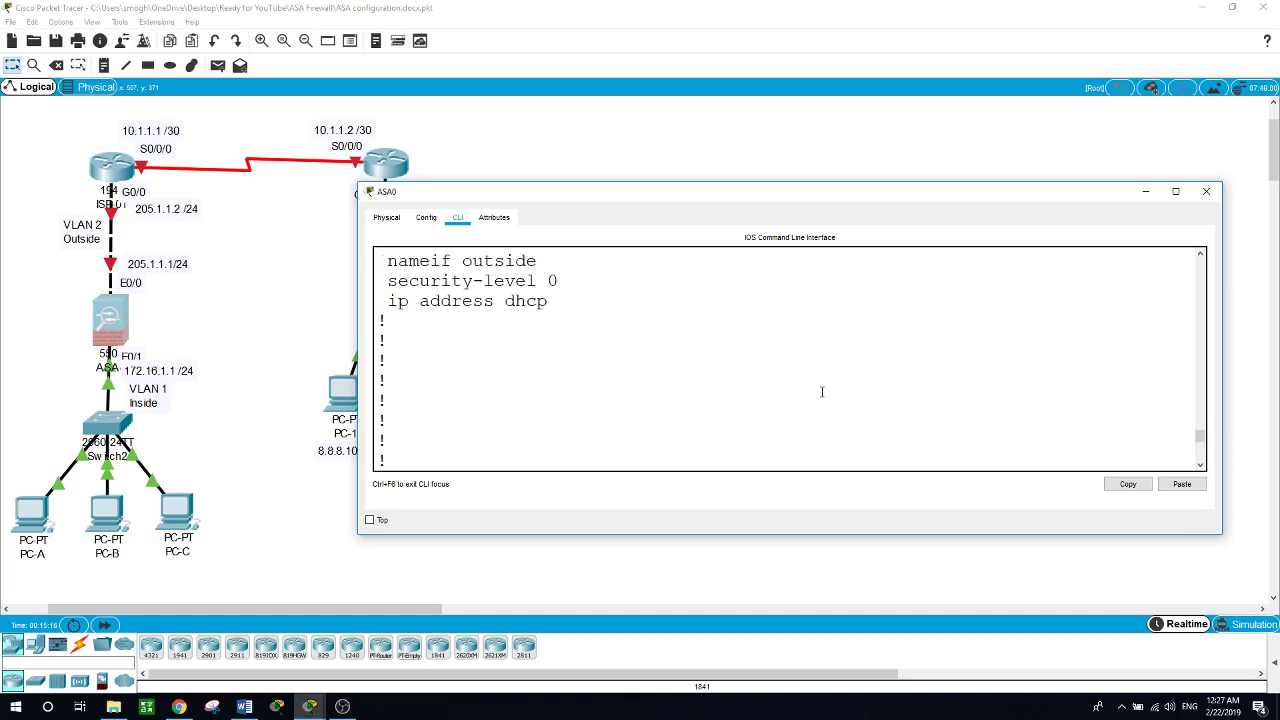
scroll(822, 392, "up", 4)
scroll(822, 392, "down", 2)
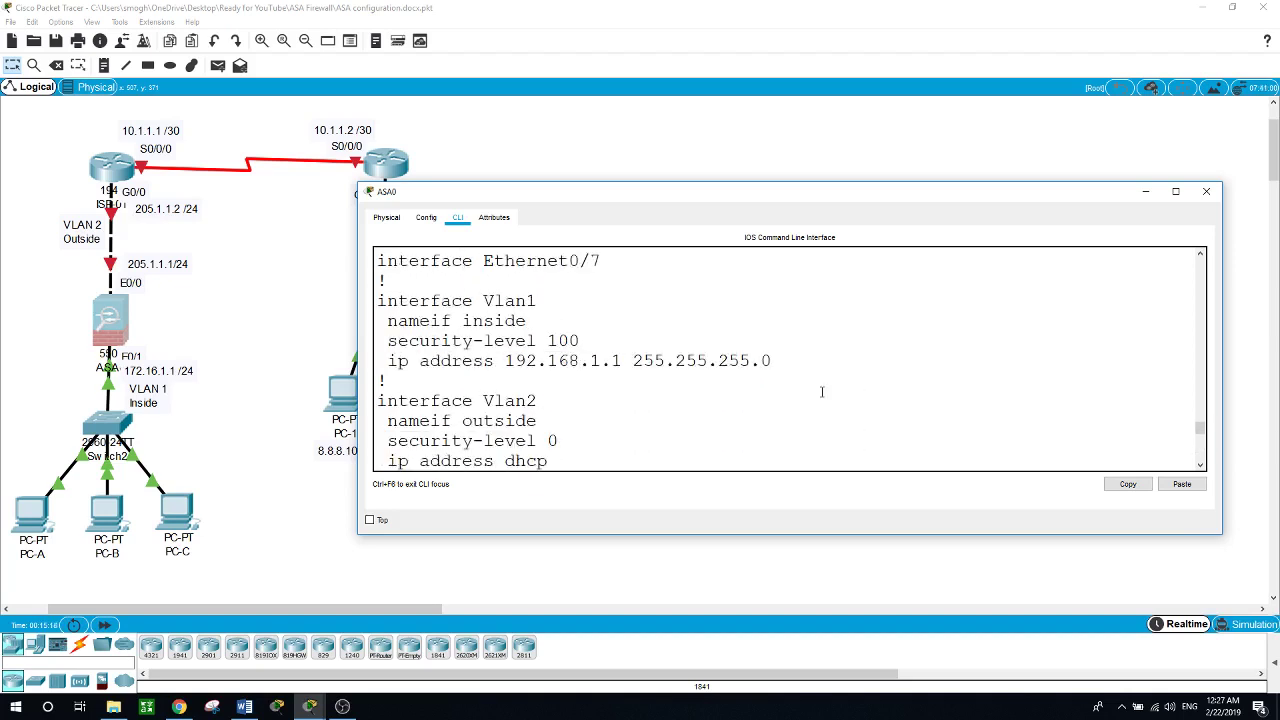
left_click_drag(420, 343, 781, 380)
scroll(772, 412, "down", 8)
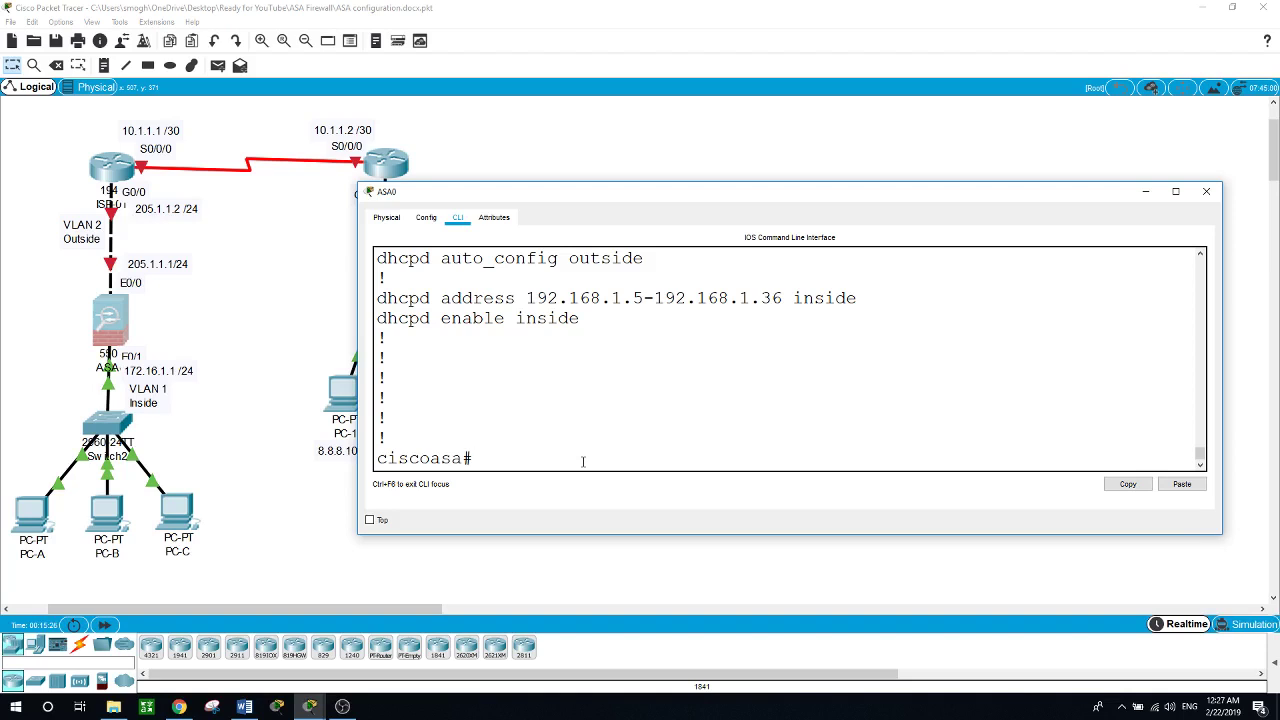
Remove interface VLAN 1's IP address, return to global config, and start a 'no' command
type("conf t")
key("Return")
type("int vlan 1")
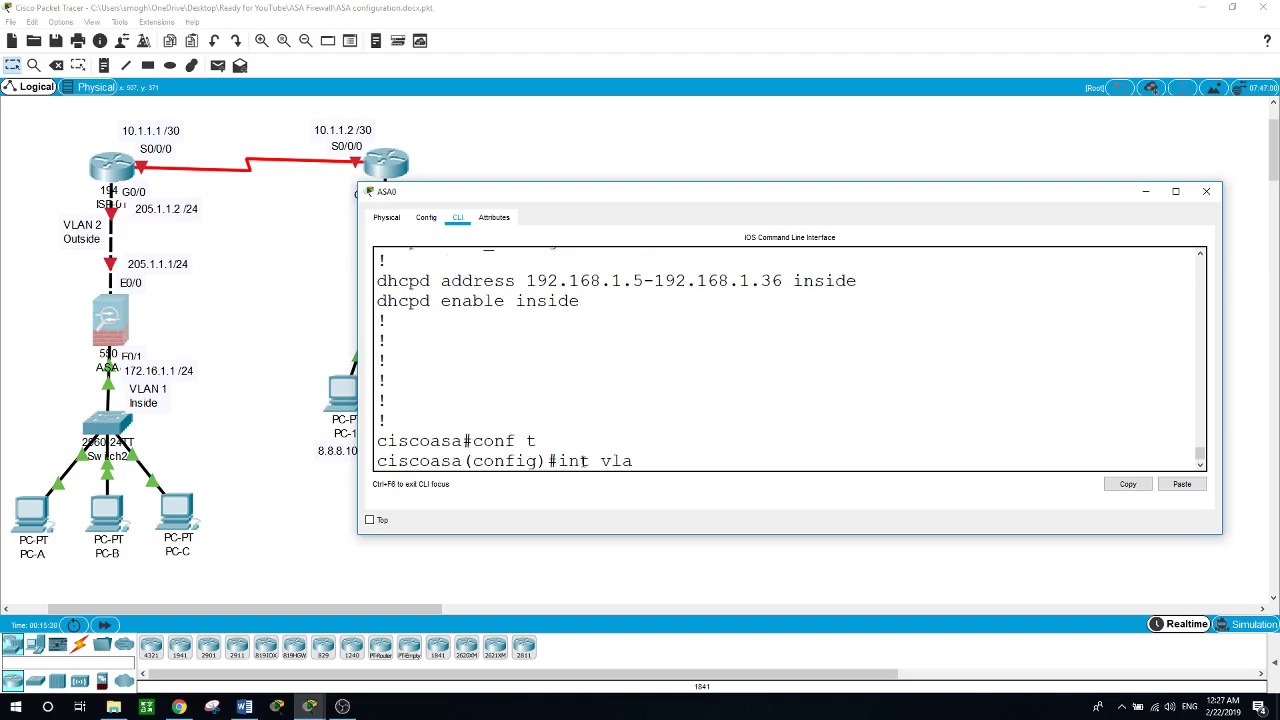
key("Return")
type("no ")
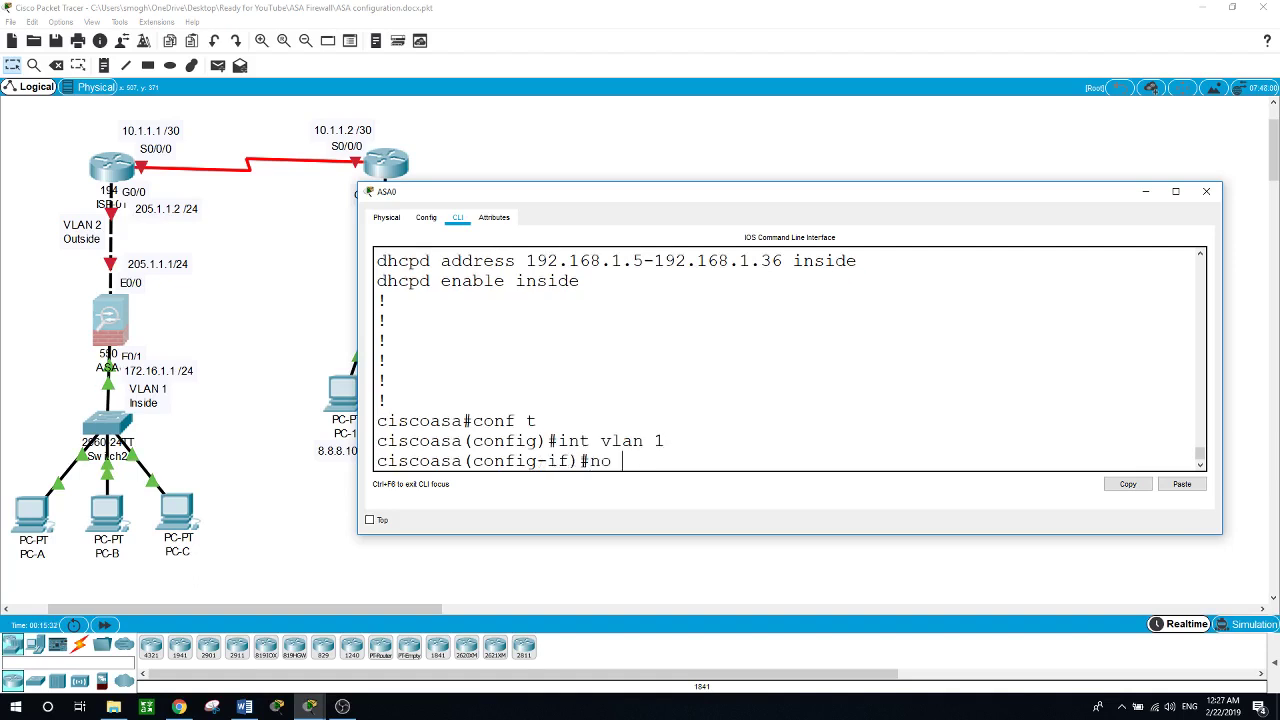
type("ip address")
key("Return")
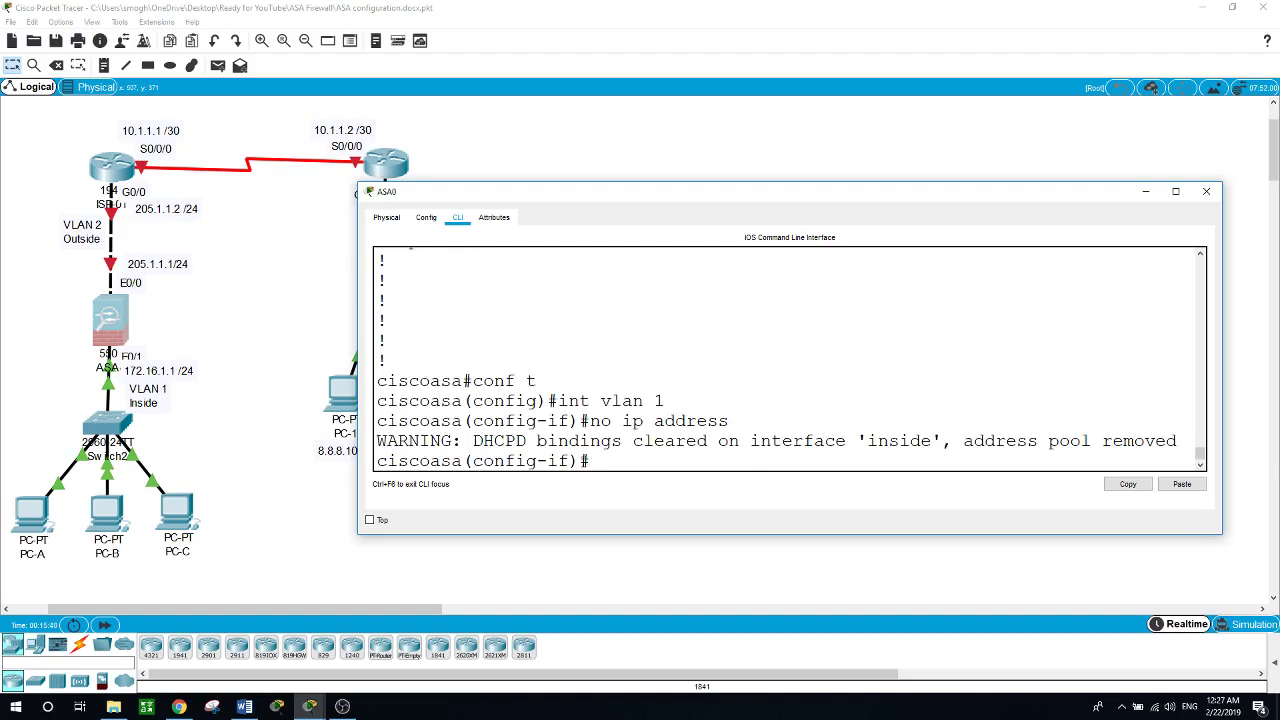
type("exit")
key("Return")
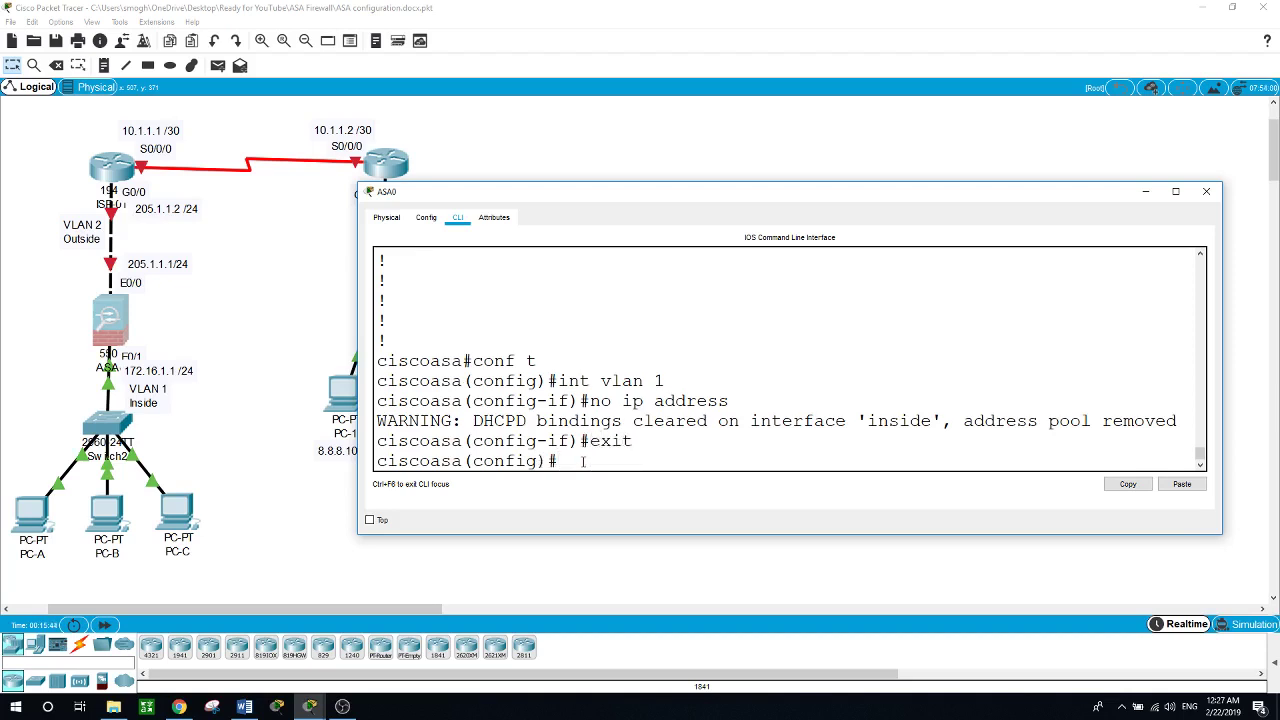
type("no")
scroll(585, 400, "up", 5)
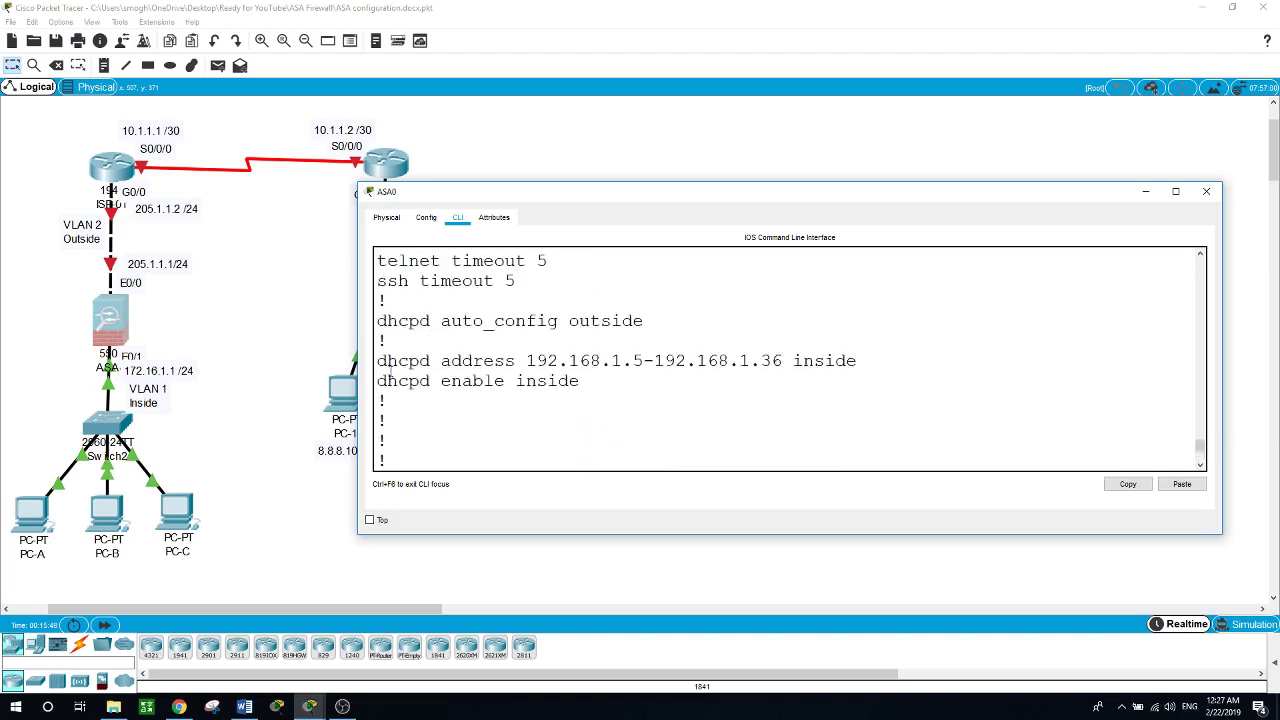
Run 'no dhcpd address 192.168.1.5-192.168.1.36 inside' by pasting the copied pool line
left_click_drag(377, 361, 857, 368)
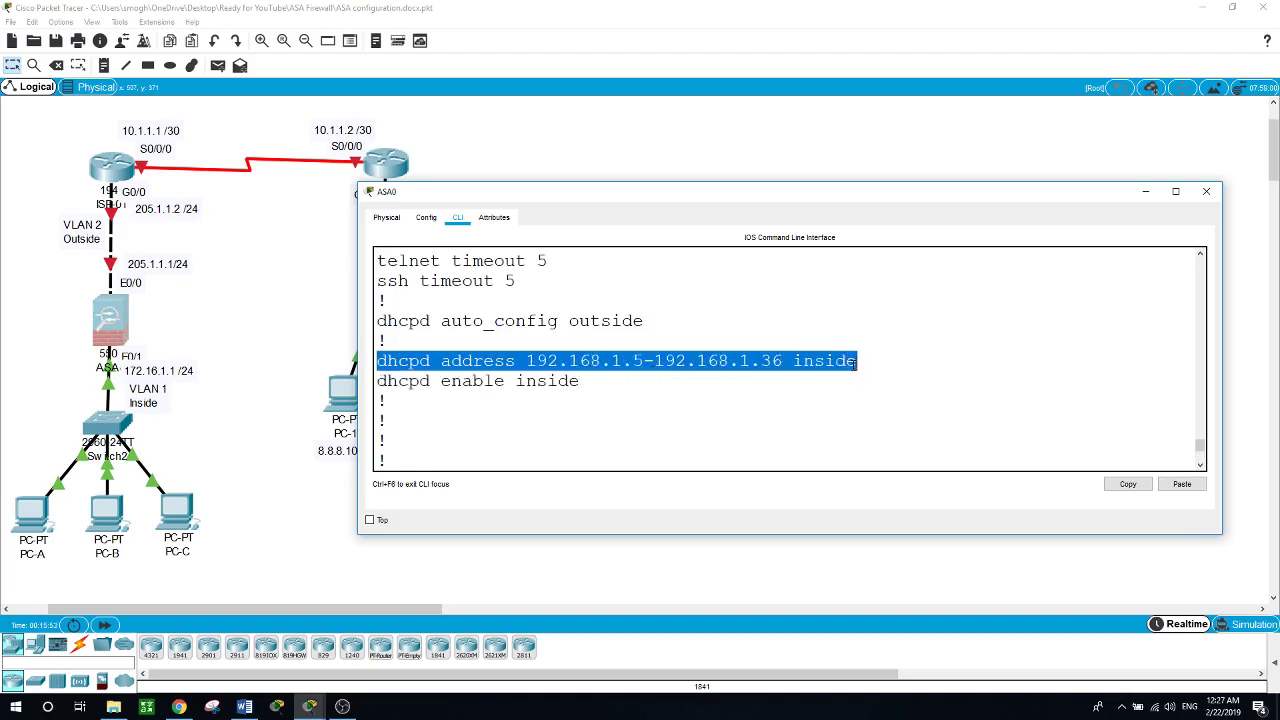
right_click(857, 368)
left_click(878, 377)
right_click(875, 406)
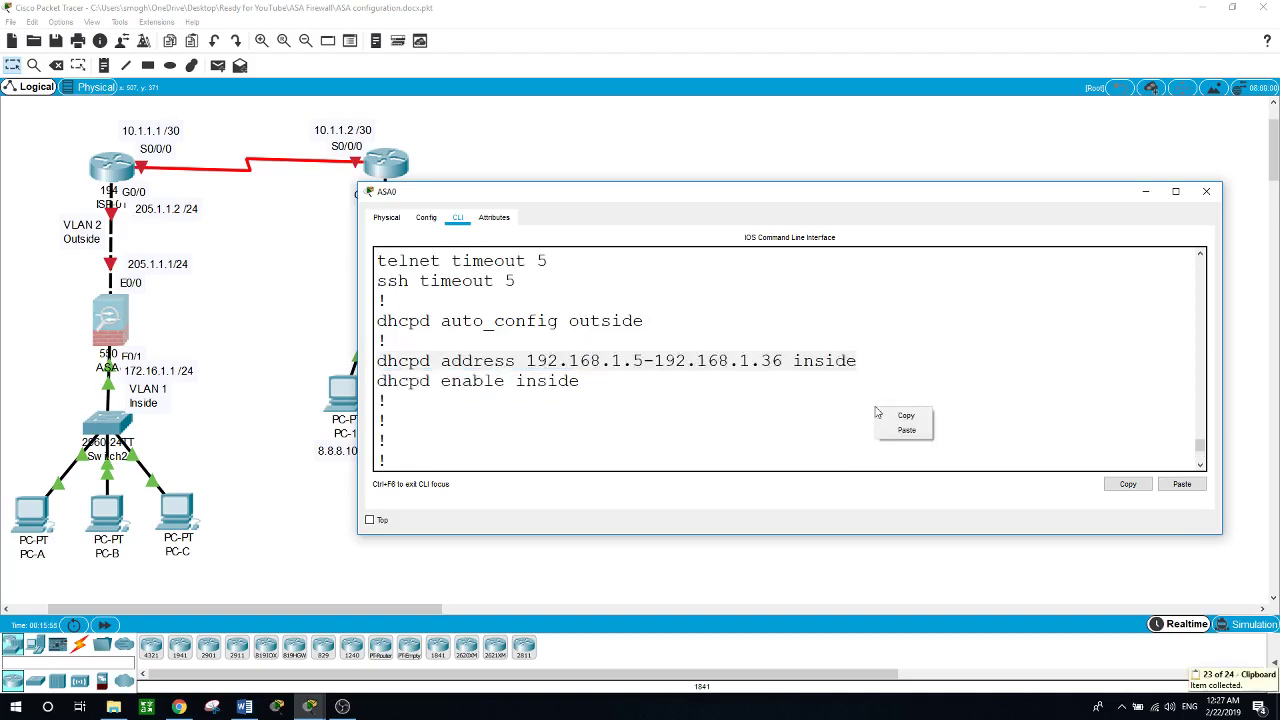
left_click(815, 416)
key("ctrl+v")
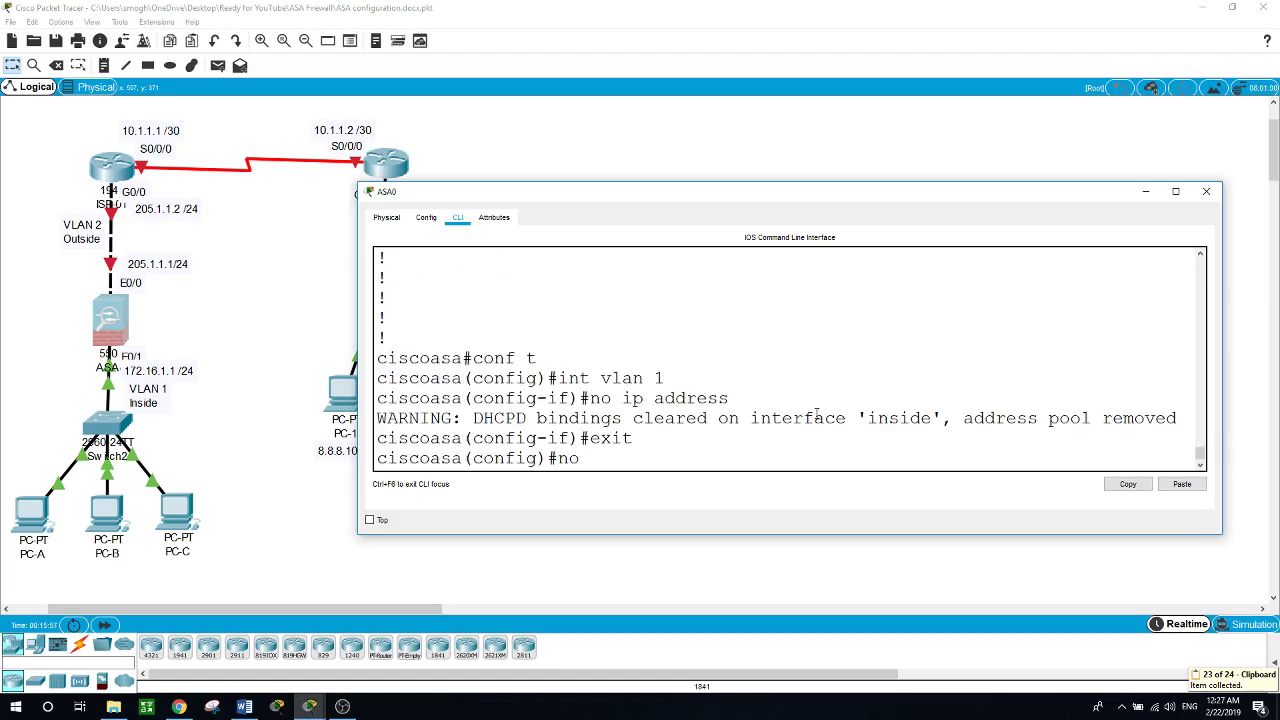
right_click(722, 392)
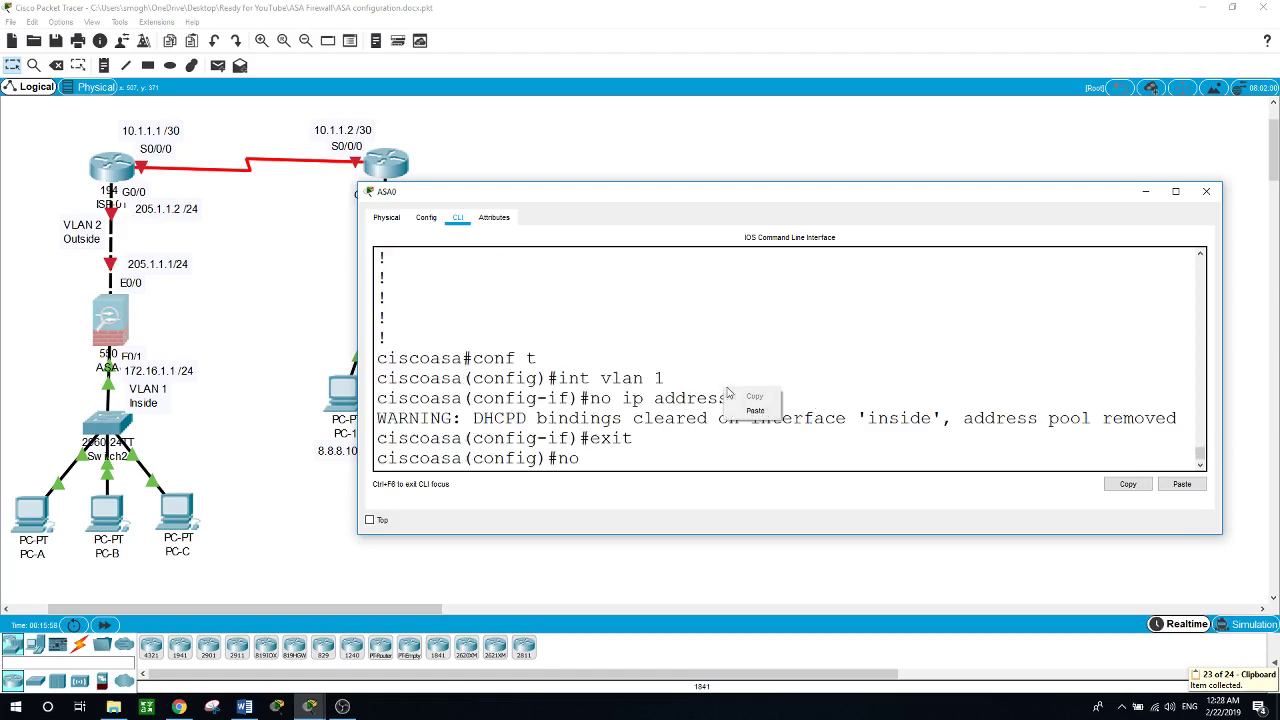
left_click(745, 407)
key("Return")
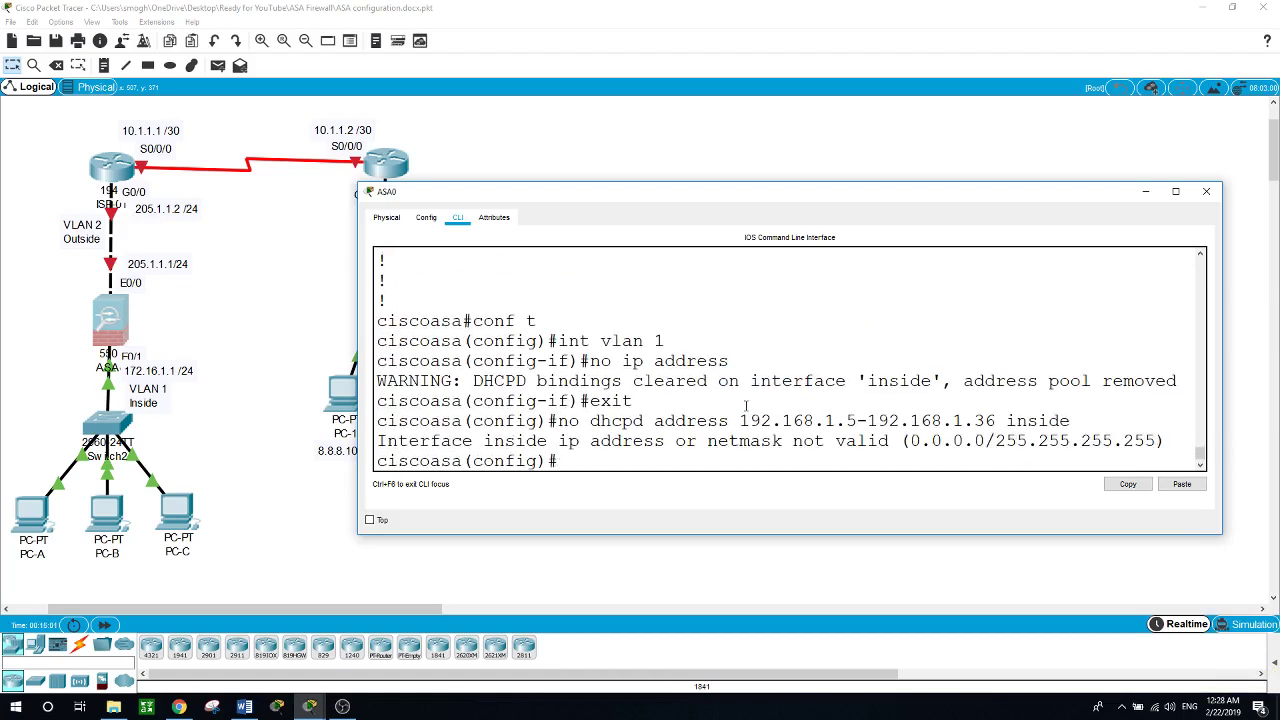
Check show run to confirm VLAN 1 has no IP address or DHCP pool
type("show run")
key("Return")
key("space")
key("space")
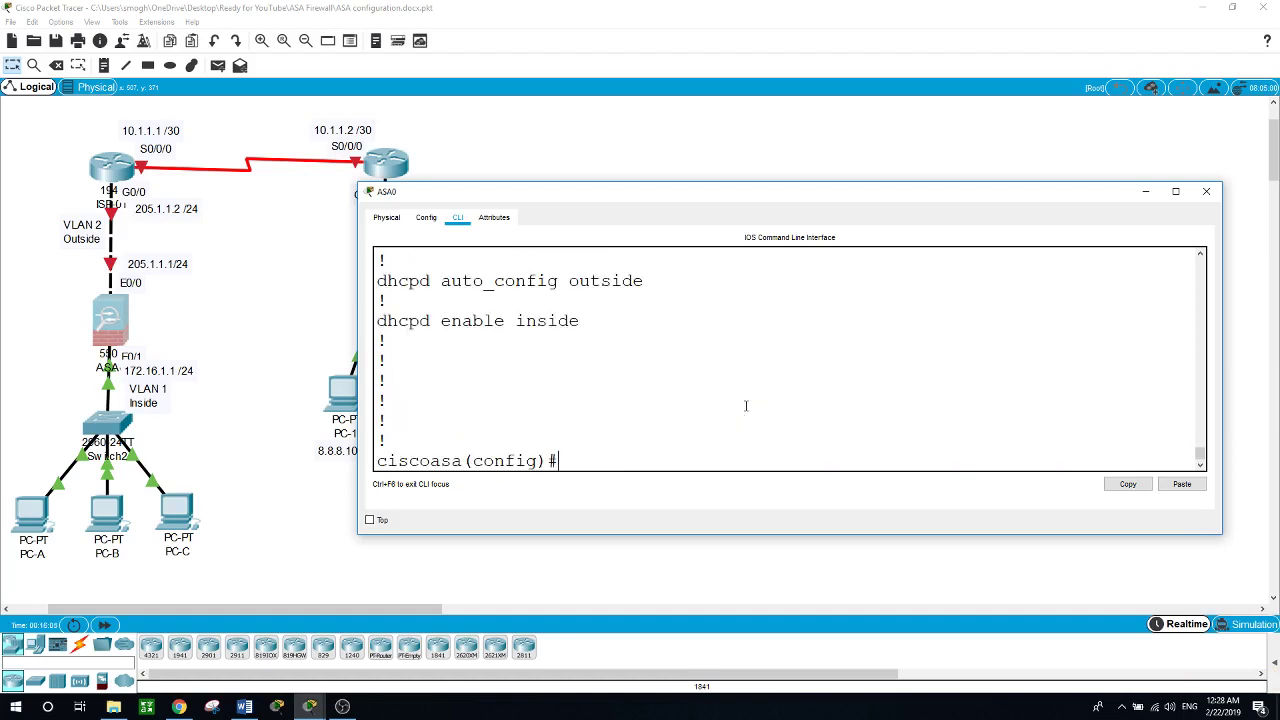
scroll(745, 405, "up", 4)
scroll(745, 405, "up", 8)
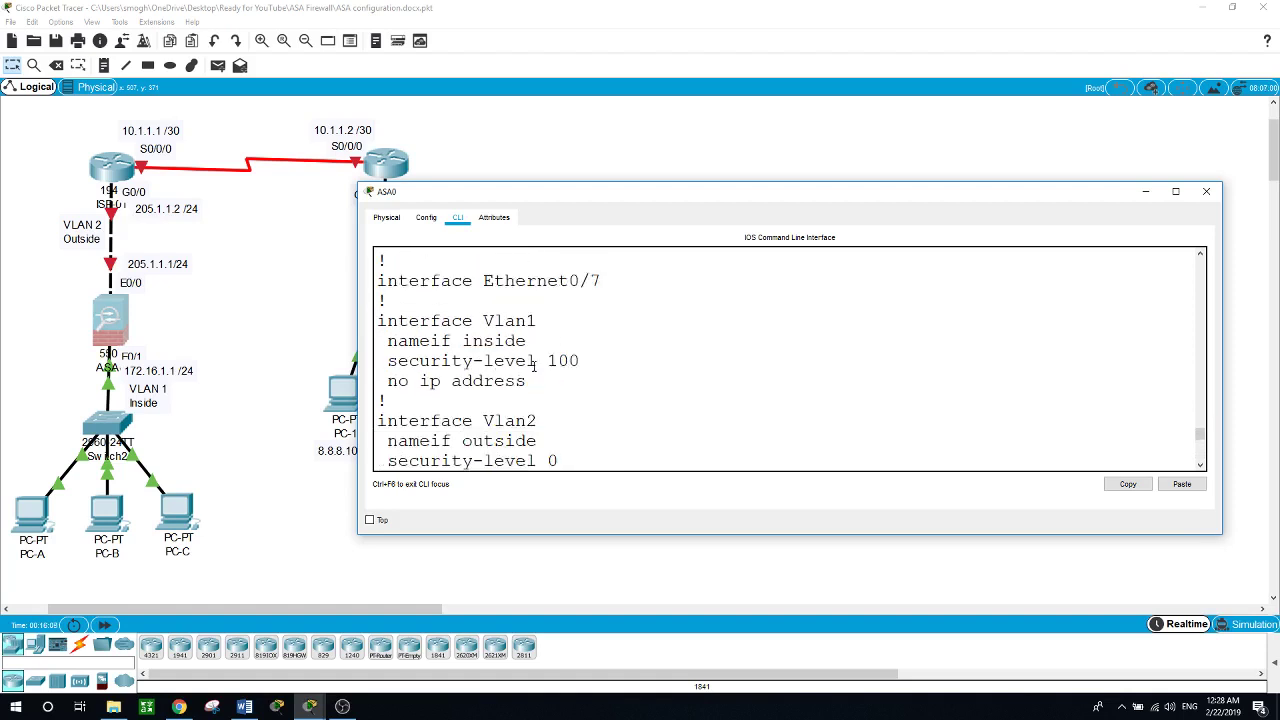
scroll(545, 370, "down", 12)
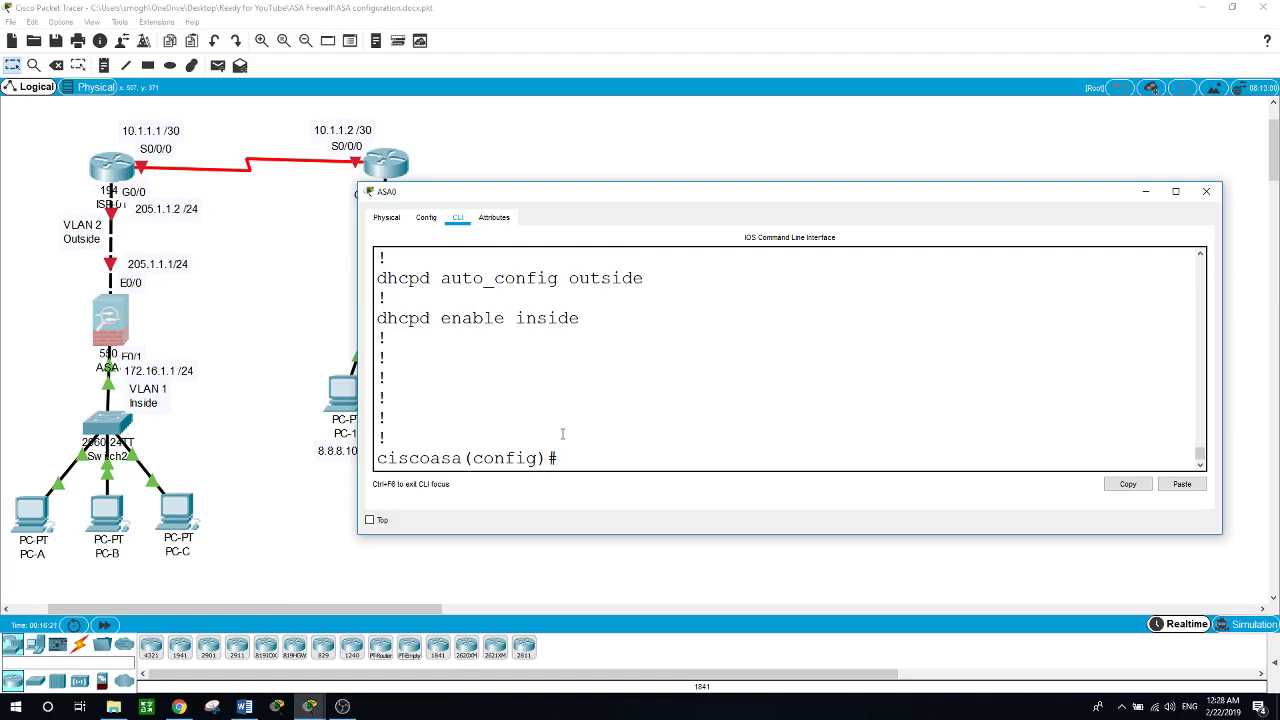
Rename the firewall to ASA and create local user admin with a password
type("hostname ASA")
key("Return")
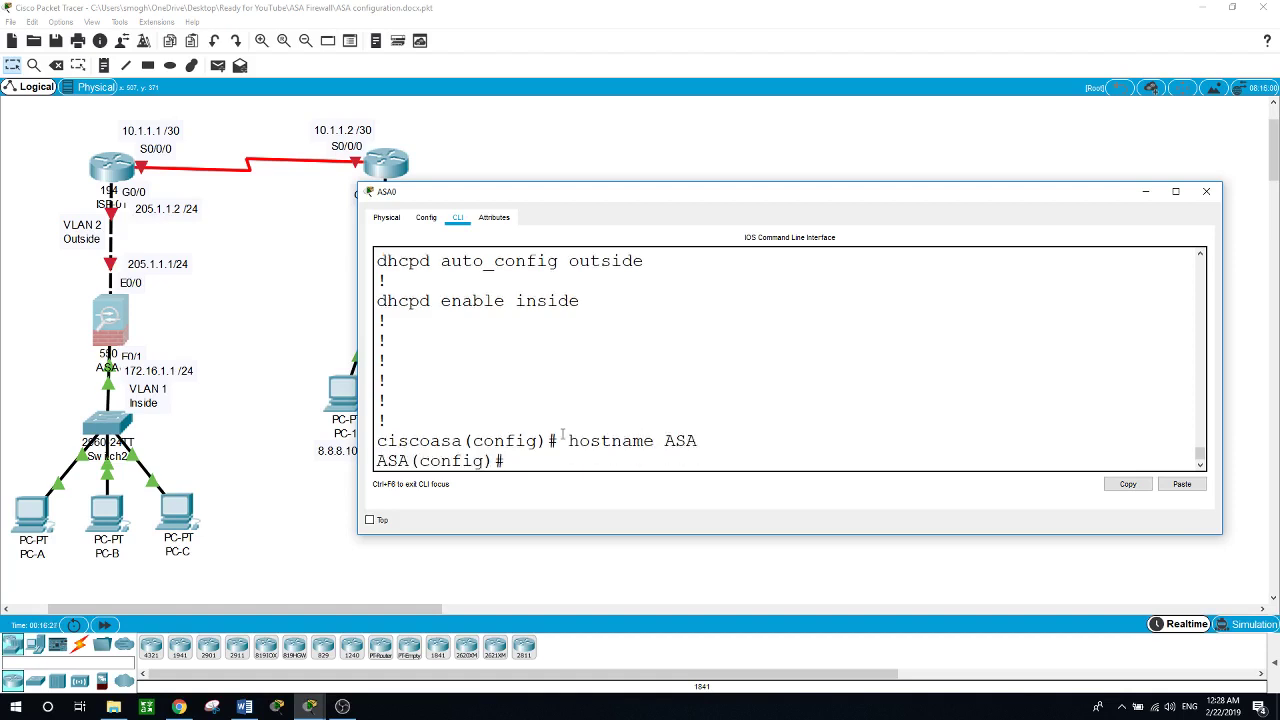
type("username admin pas")
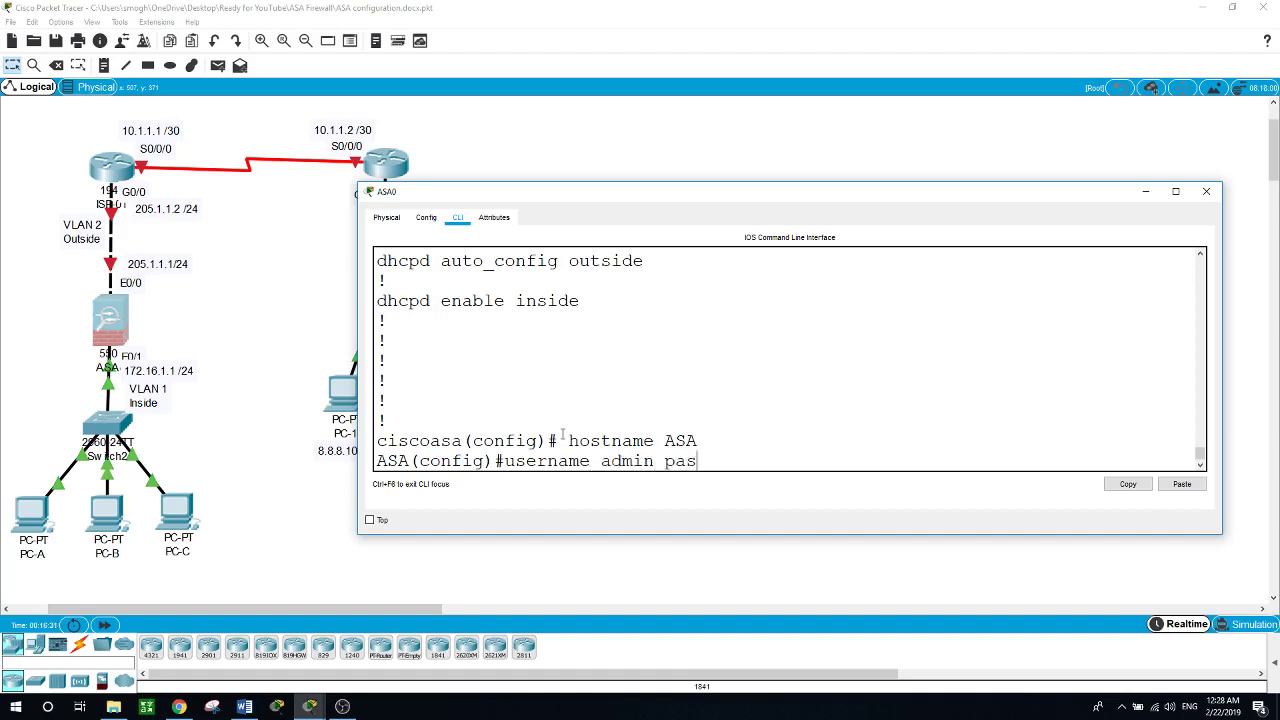
type("sword admin")
key("Return")
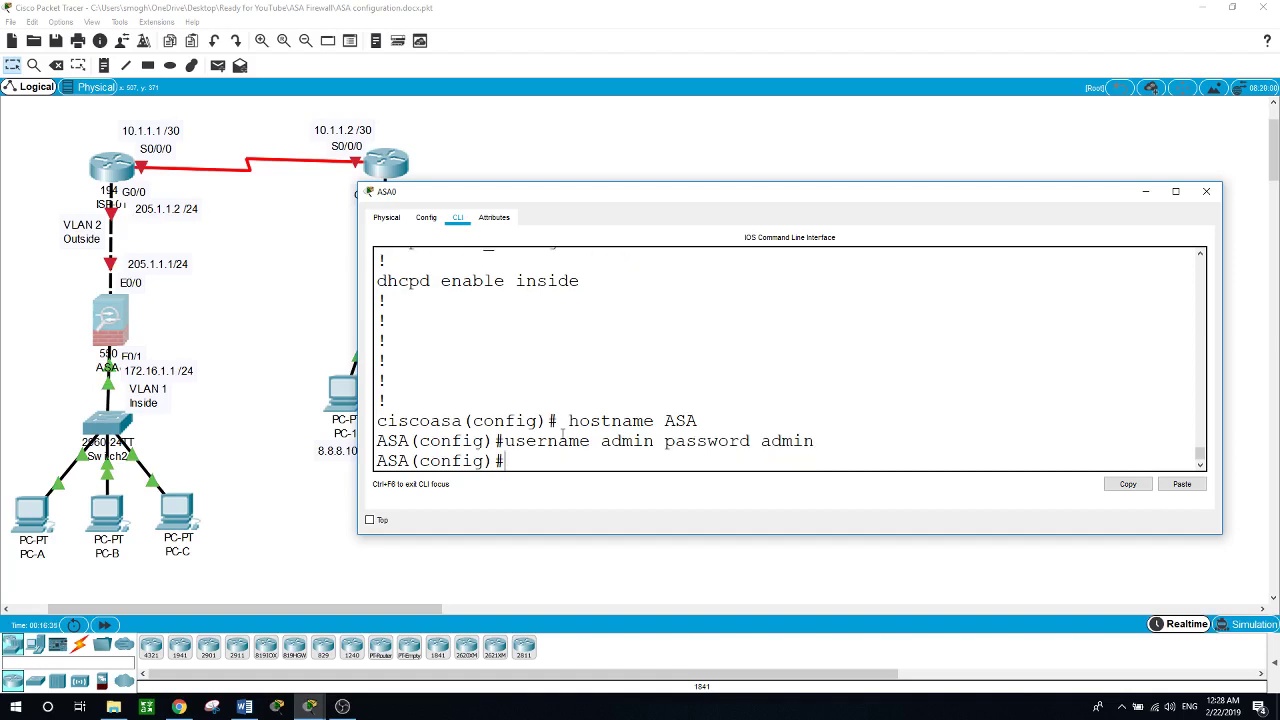
Set the firewall's enable password
type("enable pass")
key("Tab")
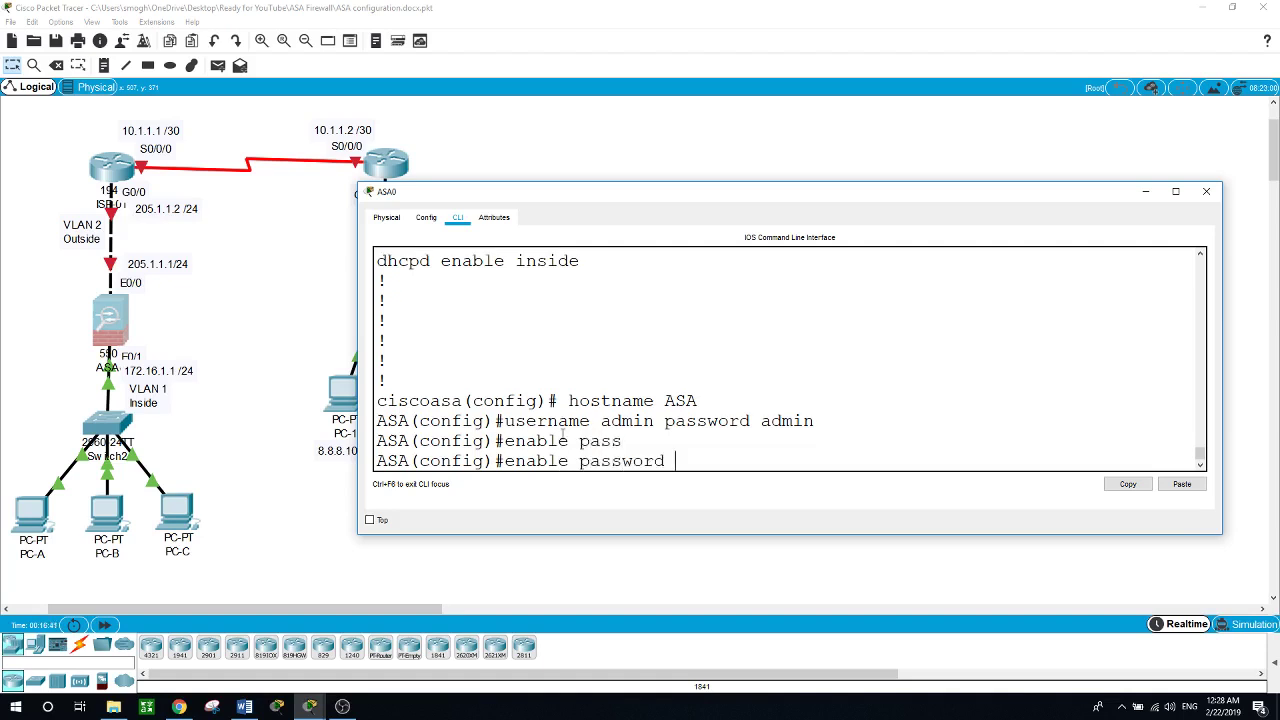
type("cisco")
key("Return")
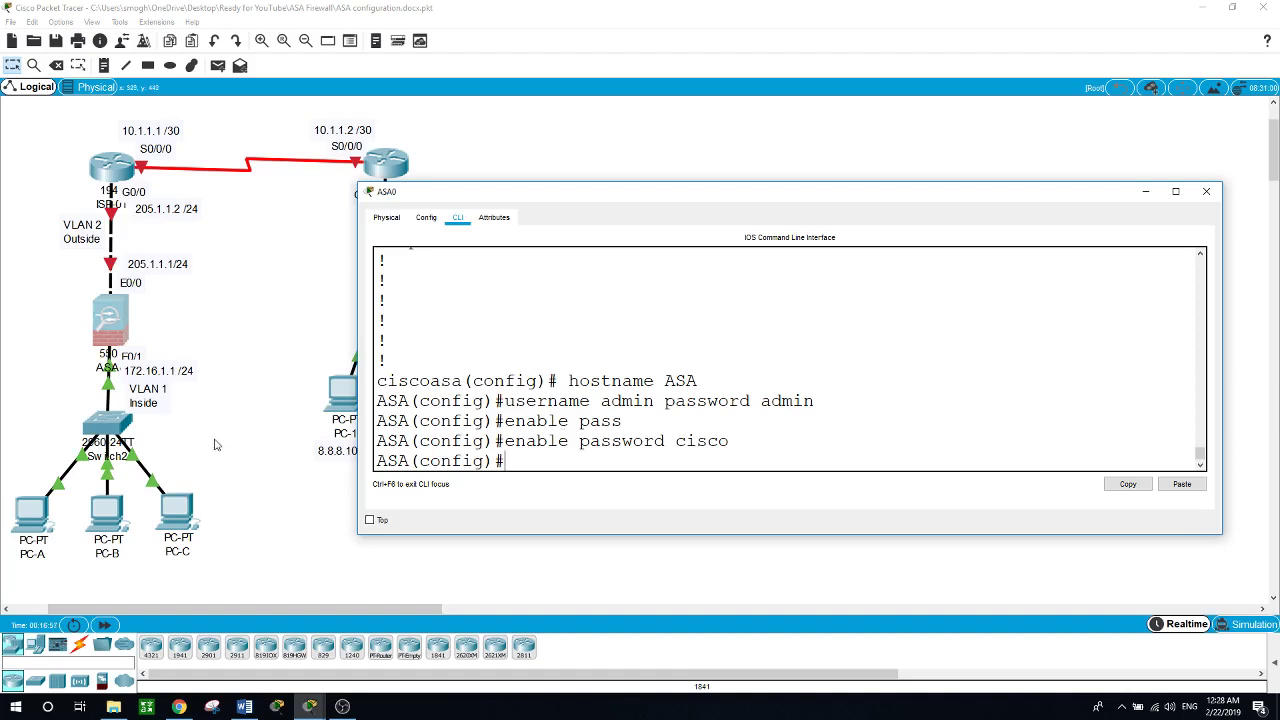
Open the ISP-01 router's console and enter privileged mode
left_click(273, 309)
left_click(127, 177)
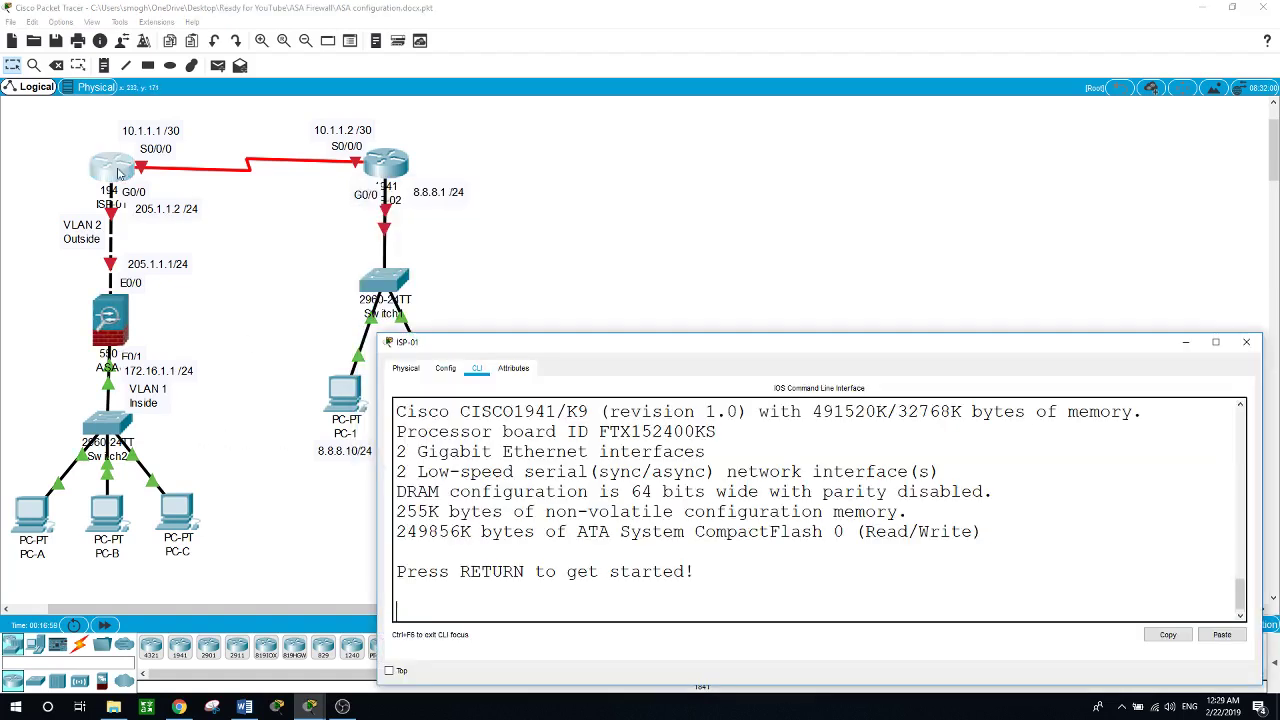
left_click_drag(608, 342, 594, 243)
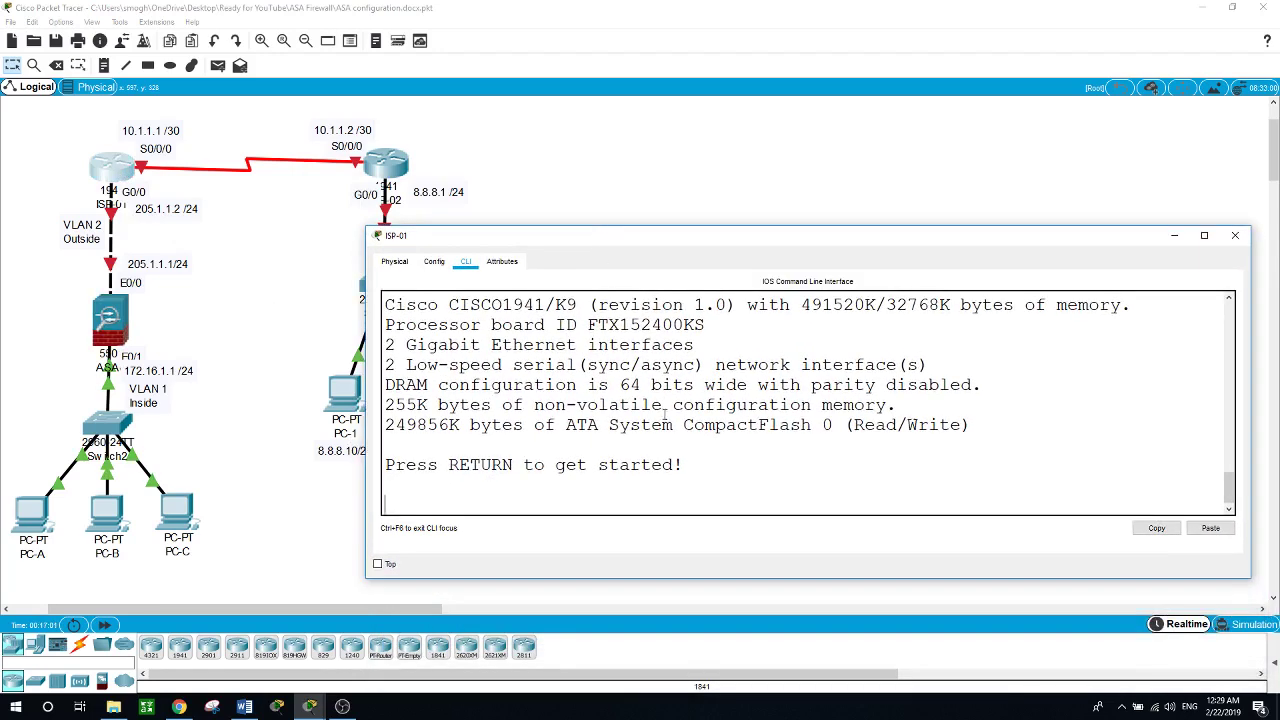
key("Return")
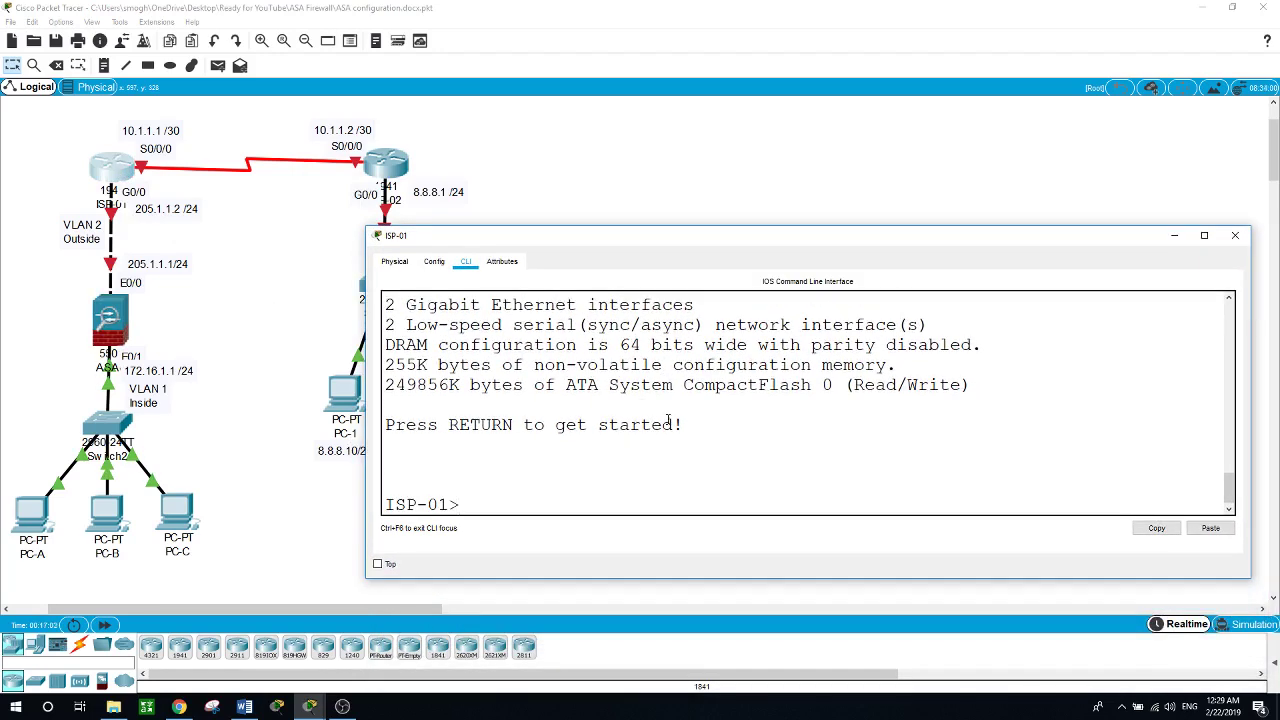
type("en")
key("Return")
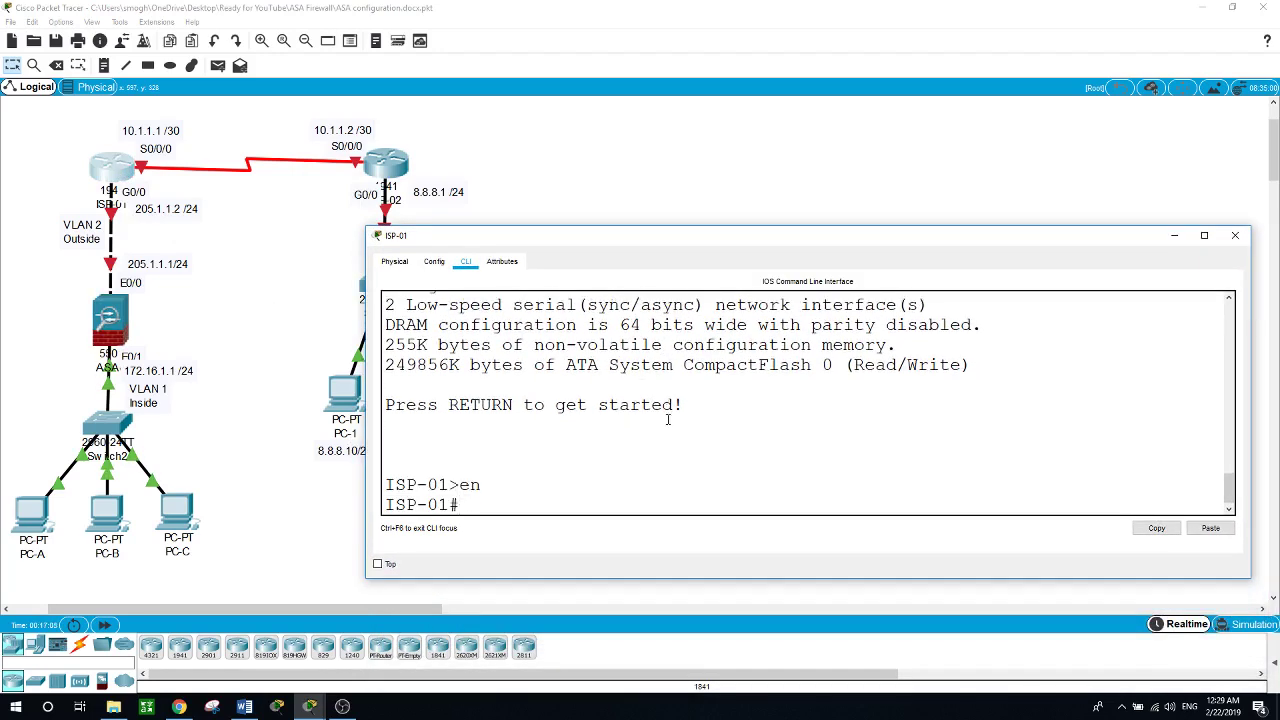
List ISP-01 interfaces with show ip int brief, then enter global configuration mode
type("show ip int brief")
key("Return")
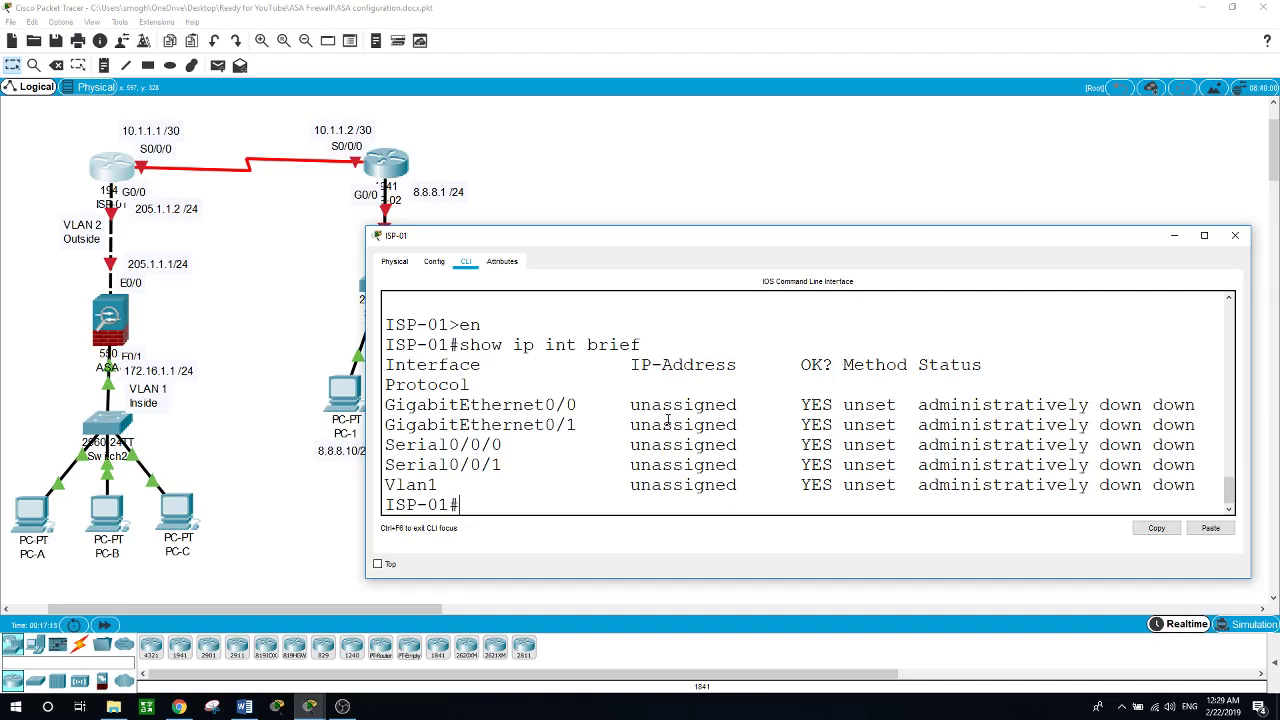
type("conf t")
key("Return")
type("int ")
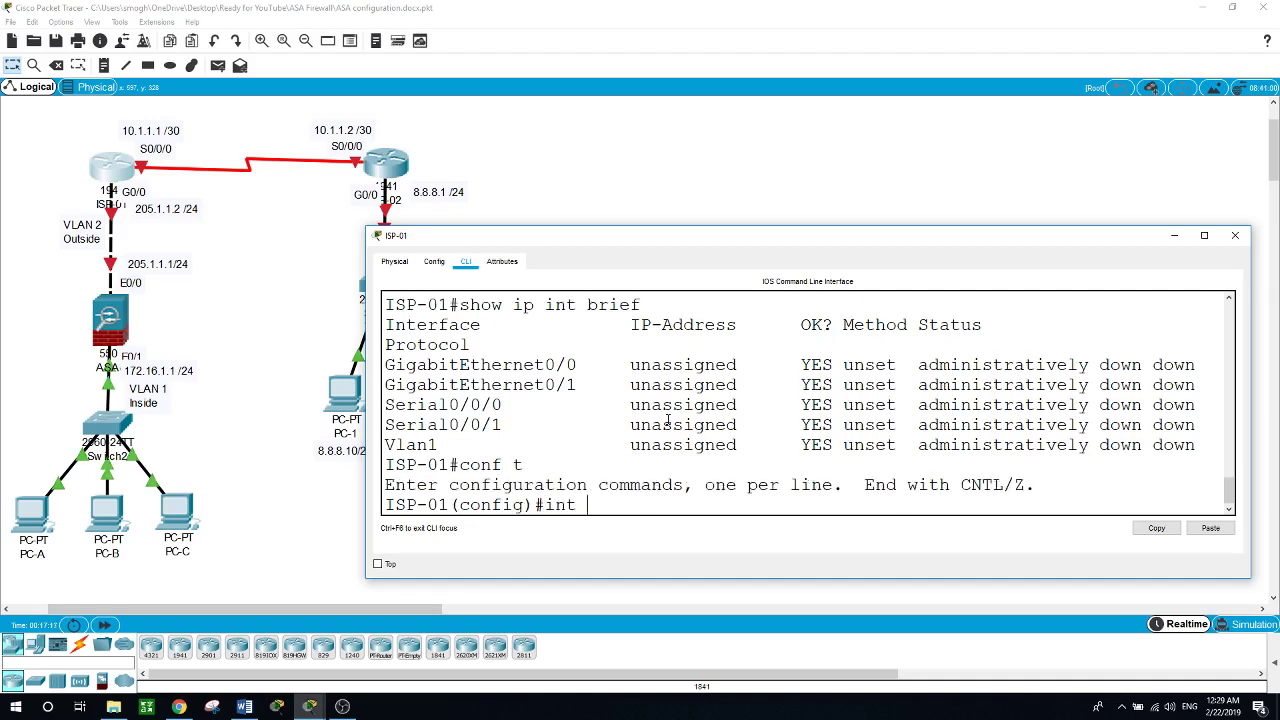
type("g00")
Enable GigabitEthernet0/0 with no shut and begin assigning it 205.1.1.2 255.255.255.0
key("BackSpace")
type("/0")
key("Return")
type("no sh")
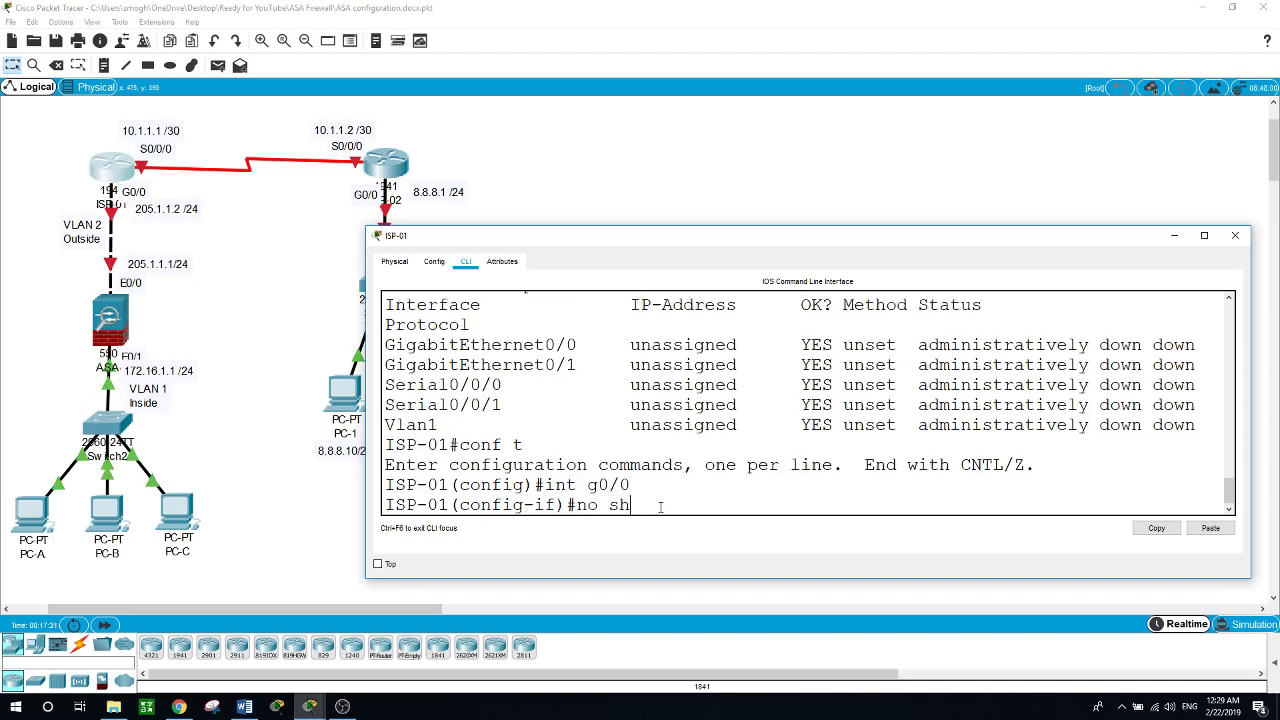
type("ut")
key("Return")
key("Return")
type("ip address")
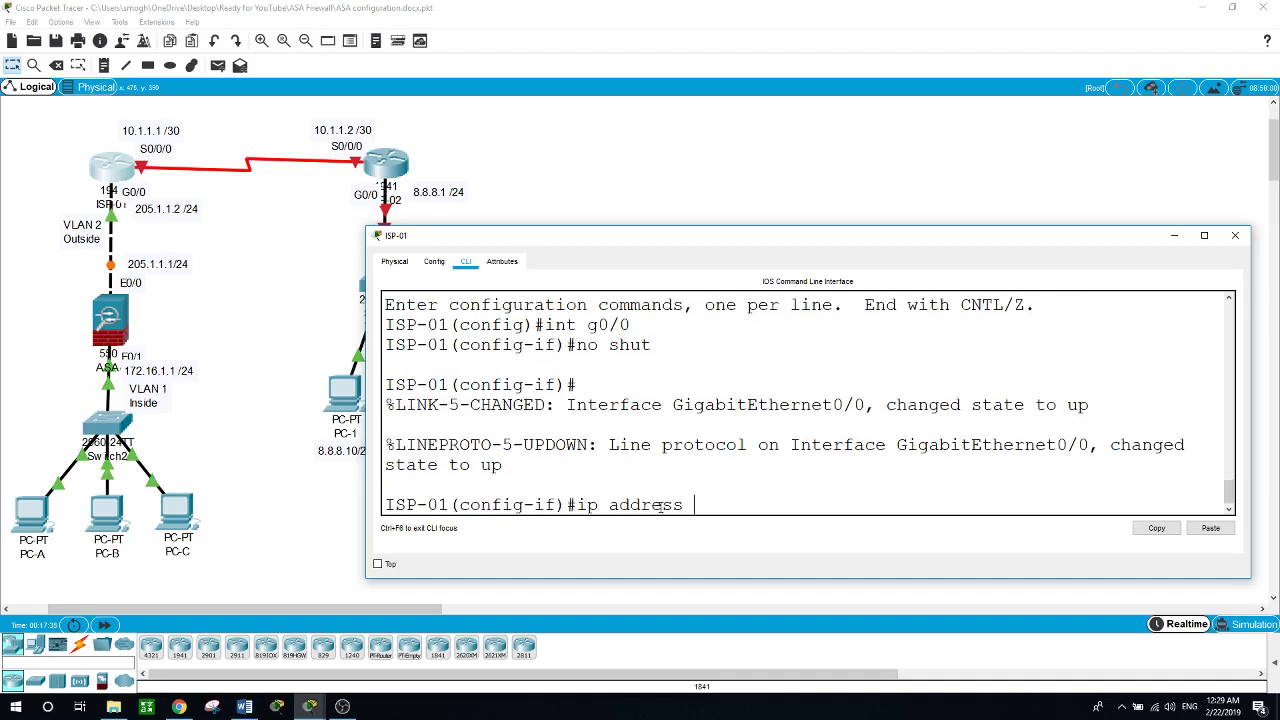
type("205.1.1.")
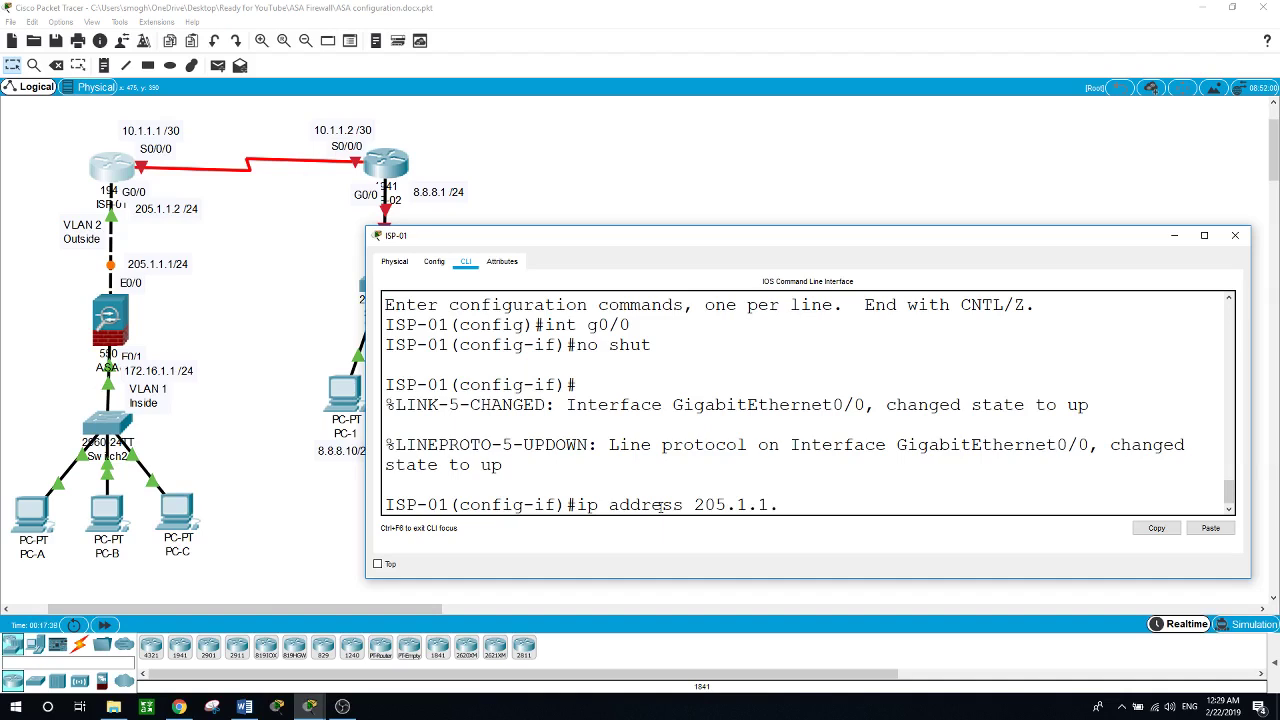
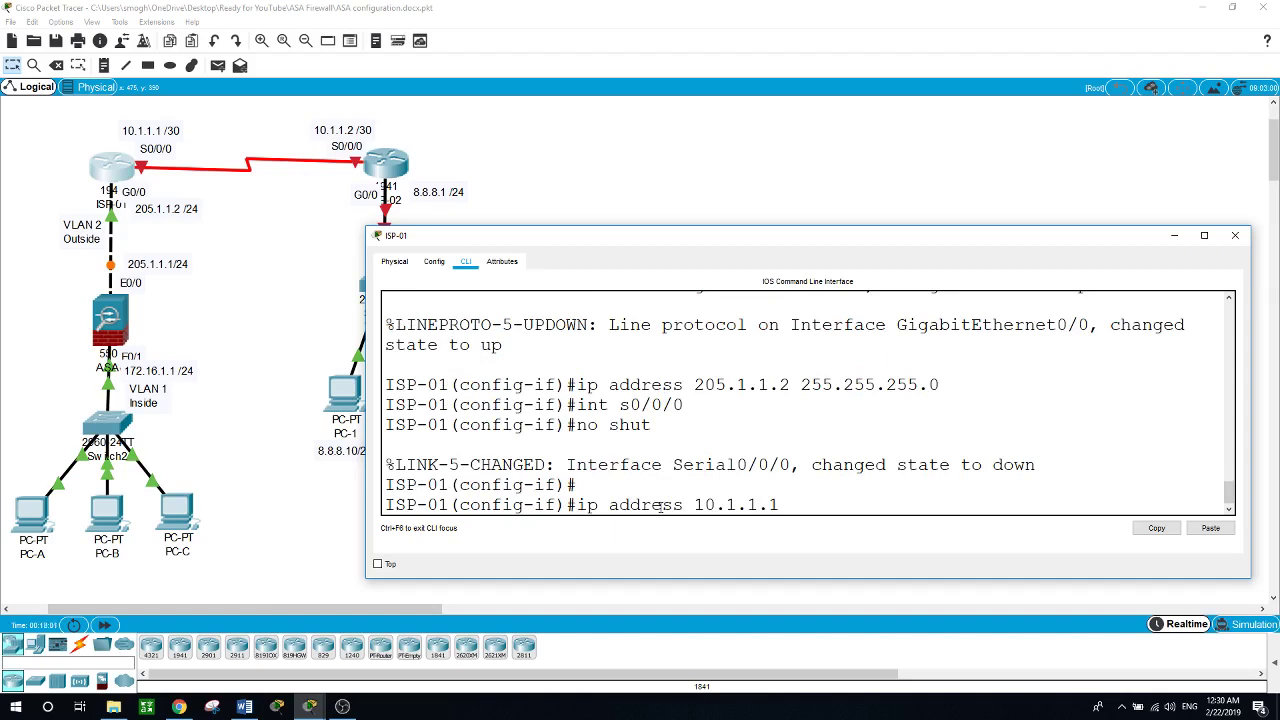
Finish ISP-01's Serial0/0/0 address 10.1.1.1 255.255.255.252 and bring up ISP-02's command line
type("255.255.255.252")
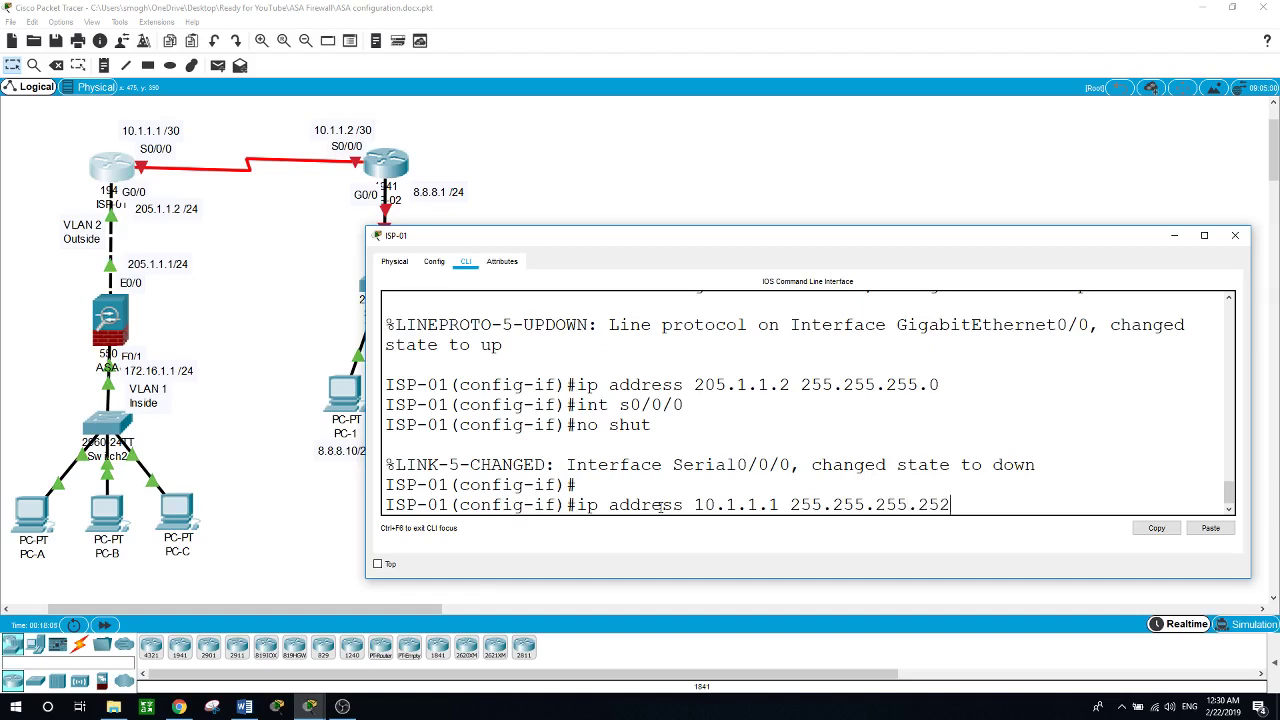
key("Return")
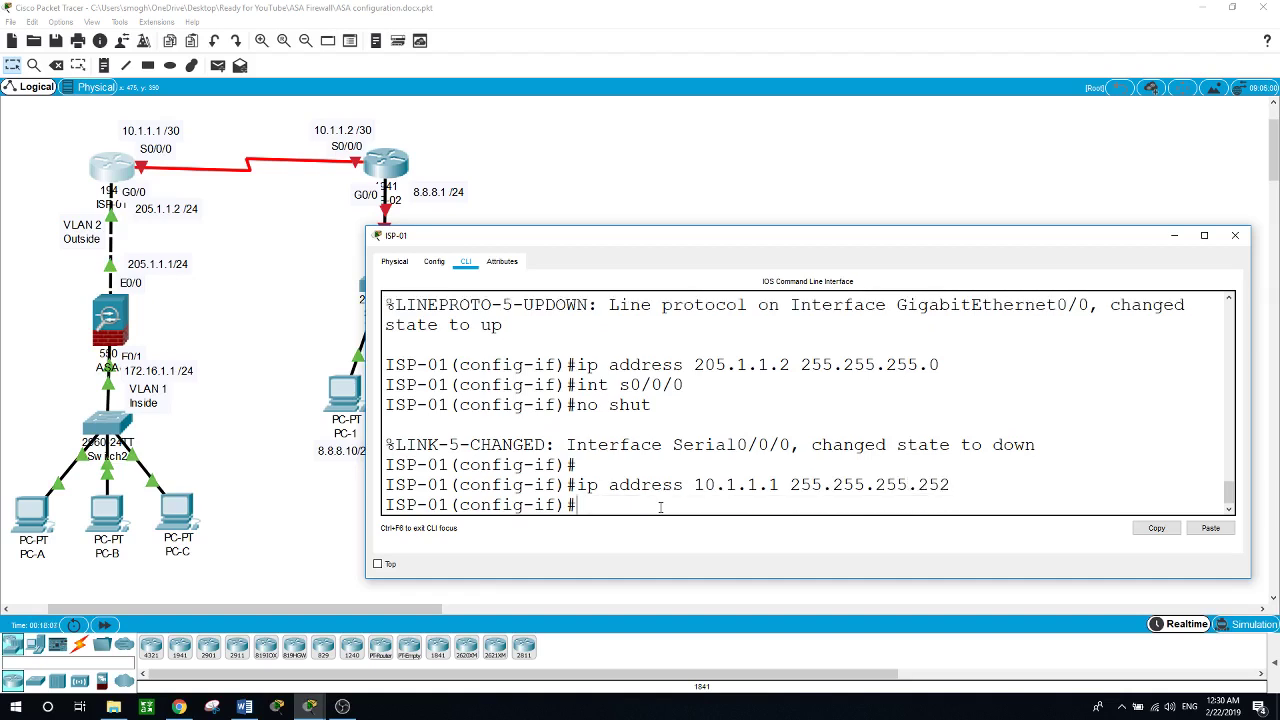
left_click(387, 164)
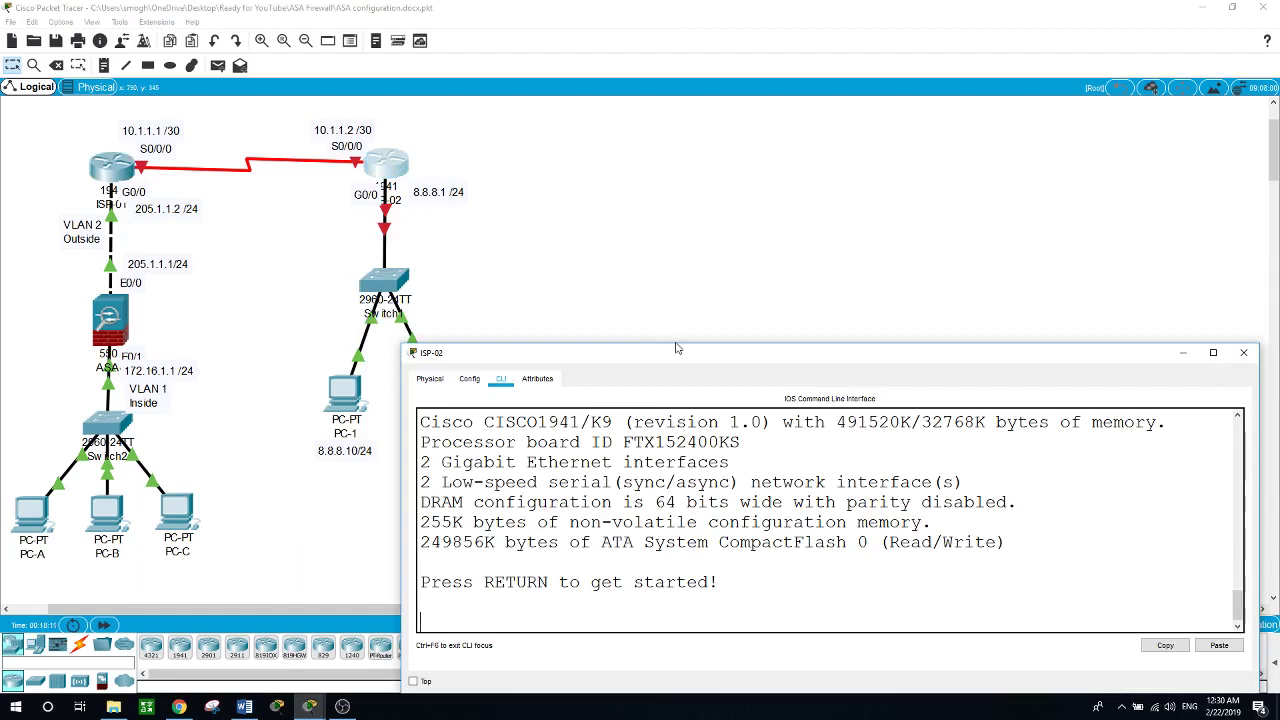
On ISP-02, enter privileged and global configuration mode and select interface Serial0/0/0
left_click(700, 572)
key("Return")
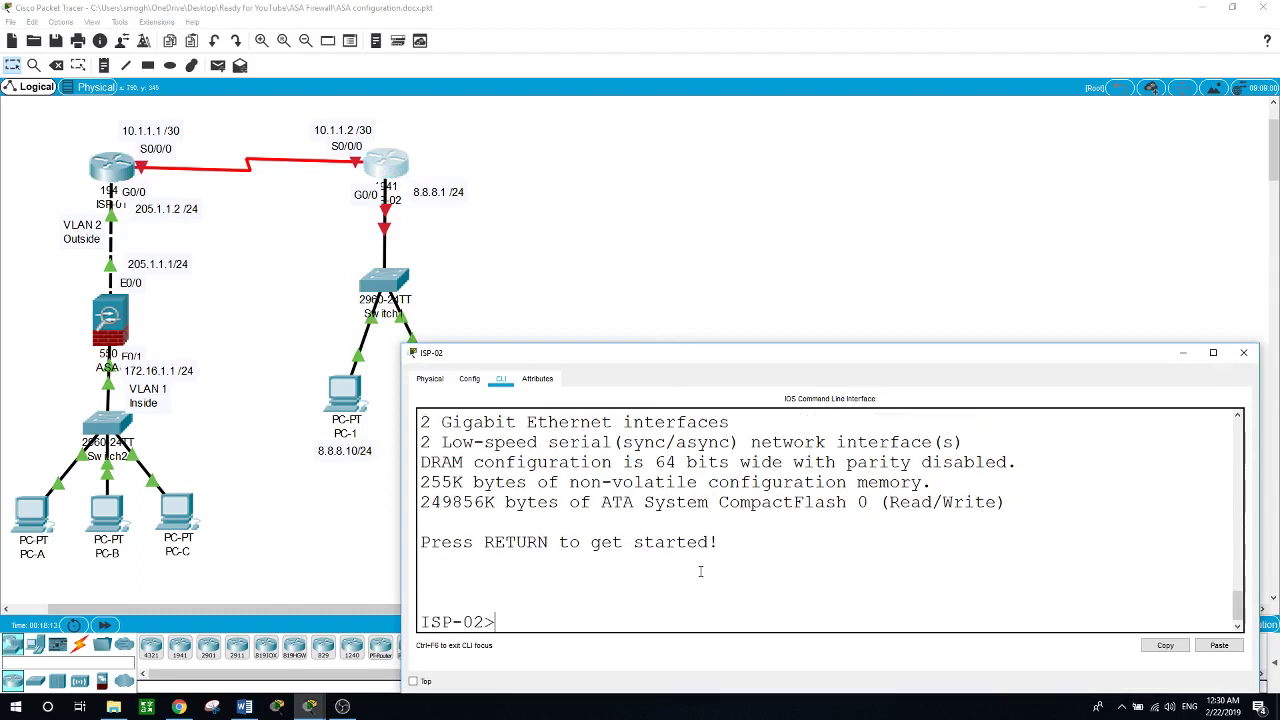
type("en")
key("Return")
type("conf t")
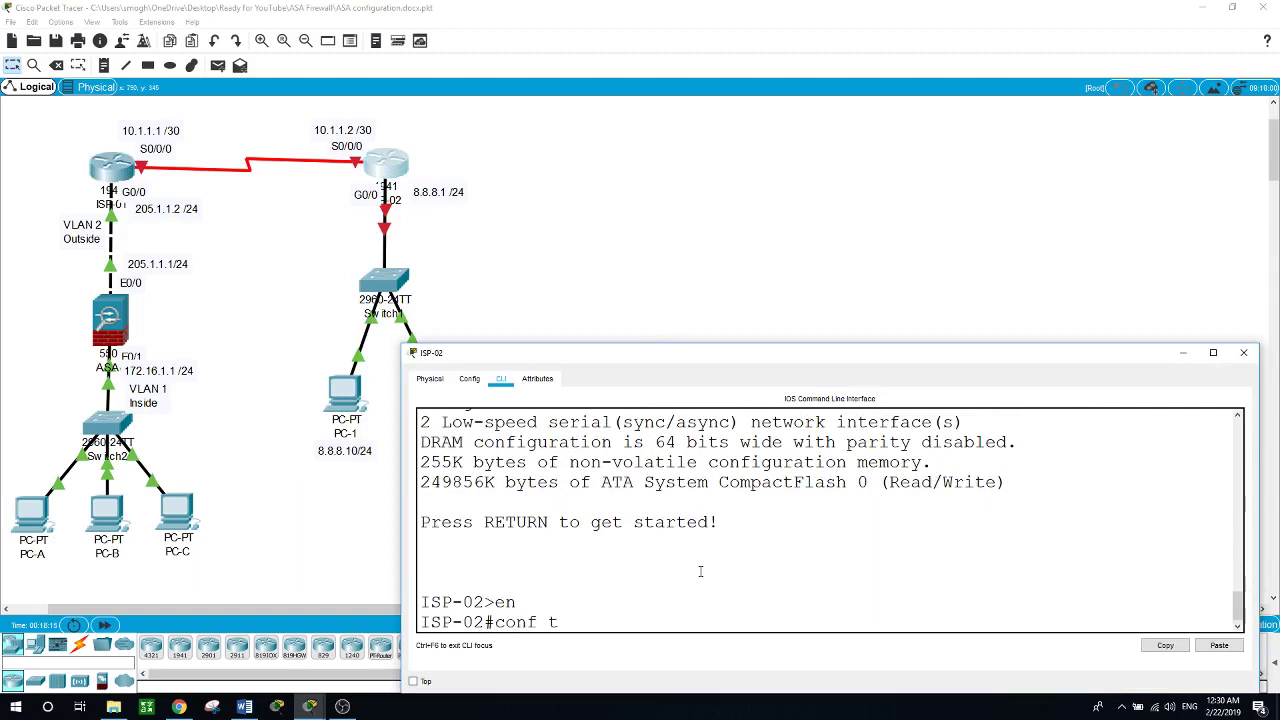
key("Return")
type("int")
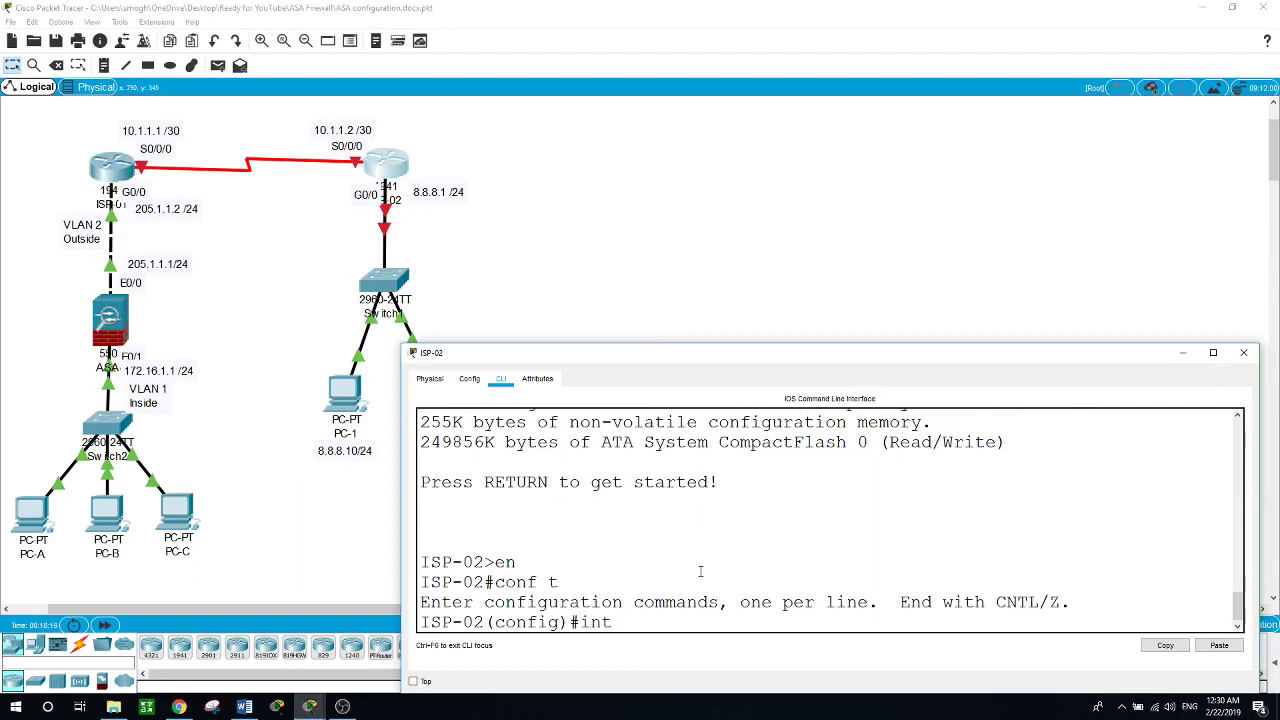
type(" s0/0/0")
key("Return")
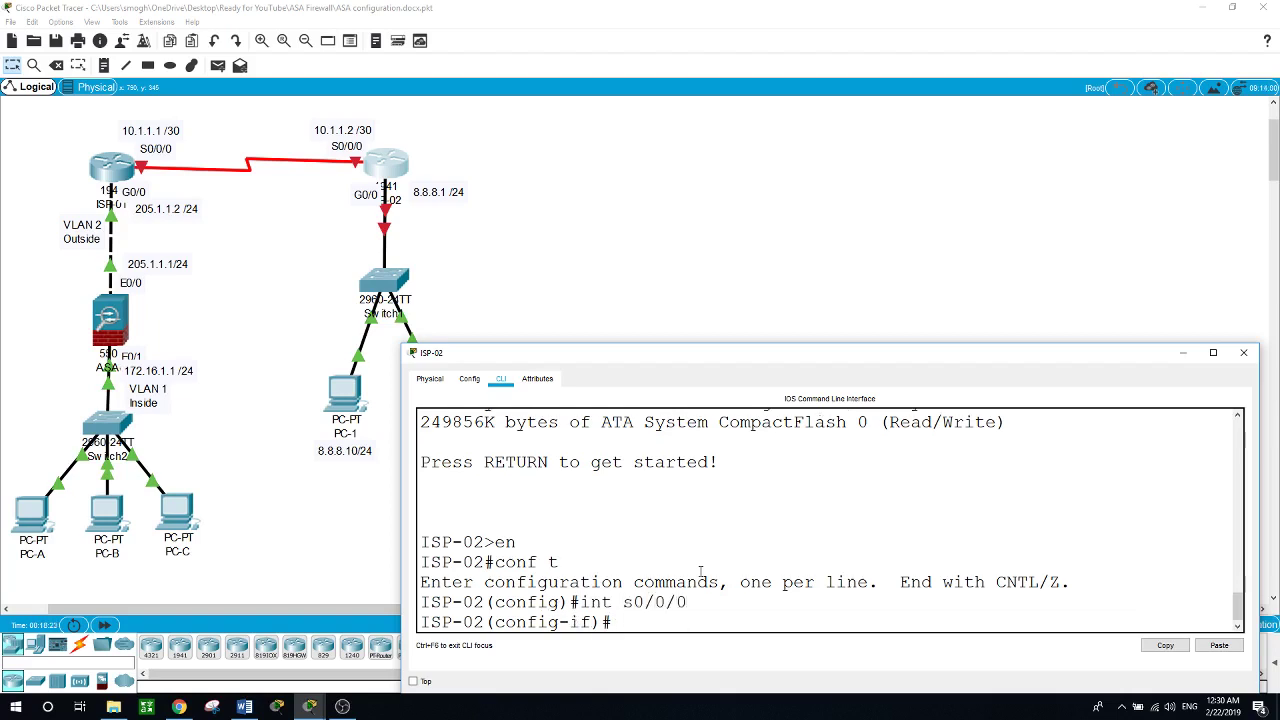
Enable Serial0/0/0 with no shut and assign it 10.1.1.2 255.255.255.252
type("no shut")
key("Return")
key("Return")
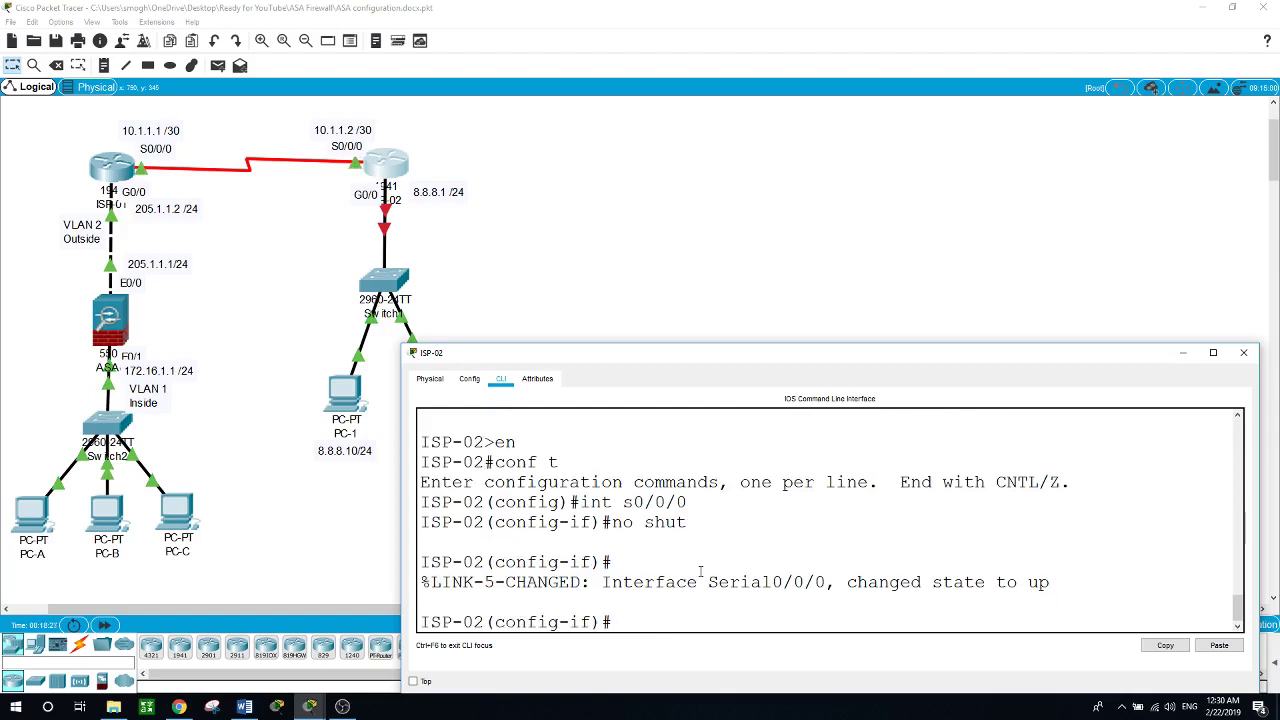
type("ip address 10.1.1")
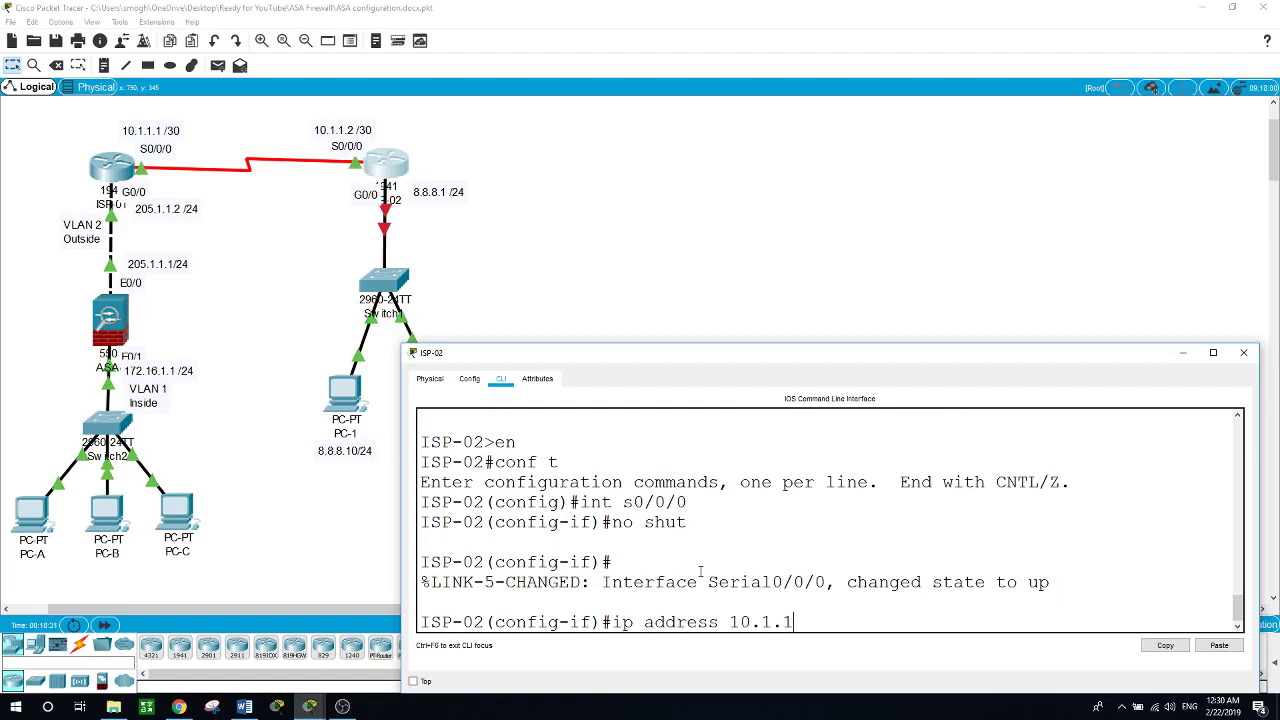
type(".2 2552")
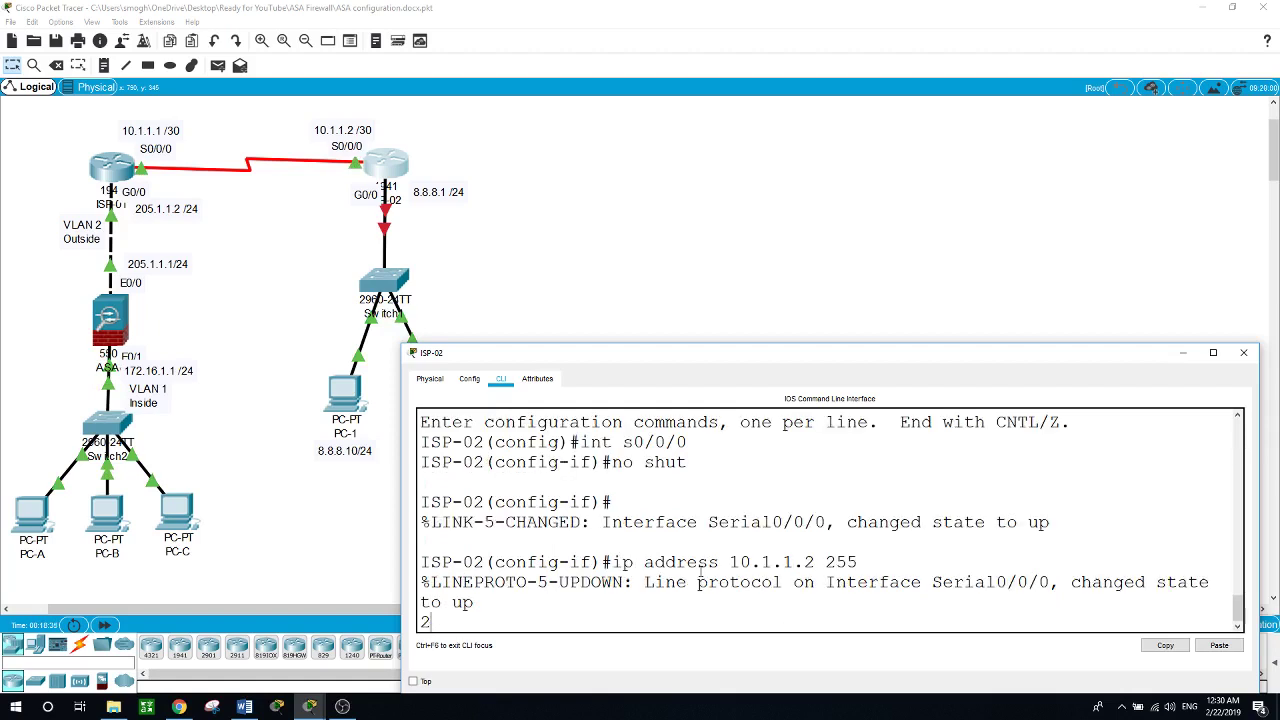
key("Up")
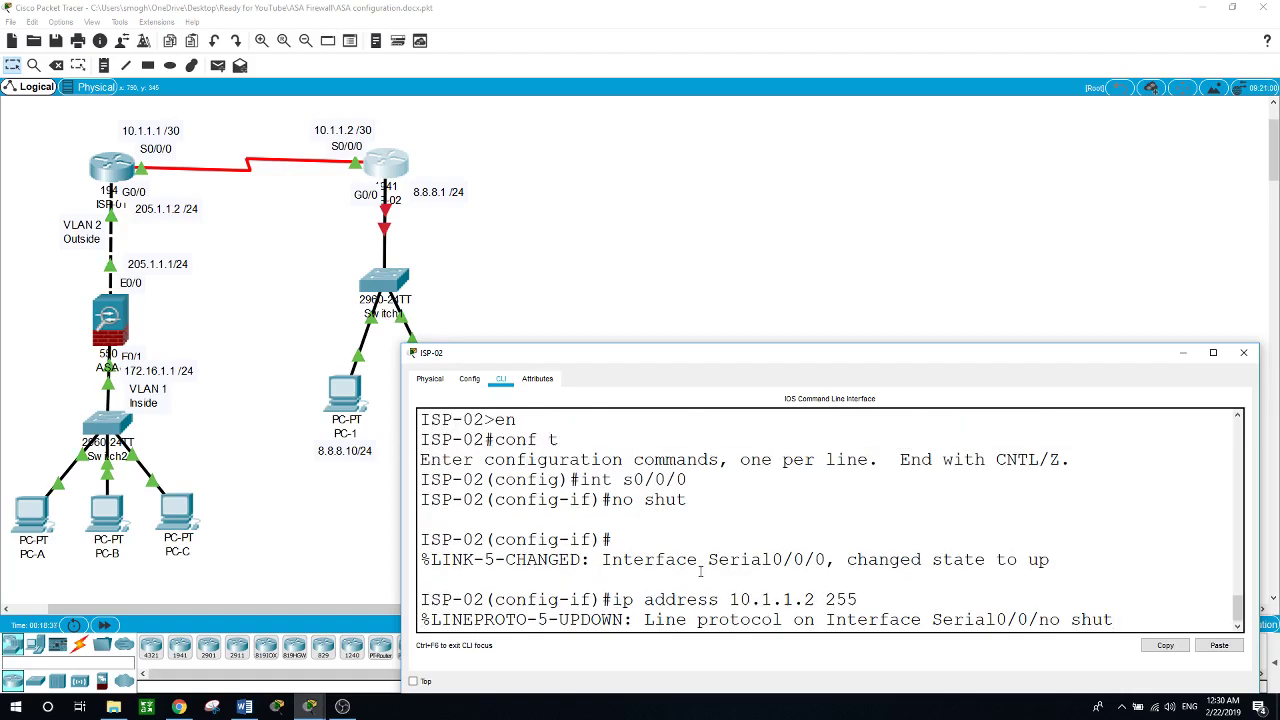
key("Return")
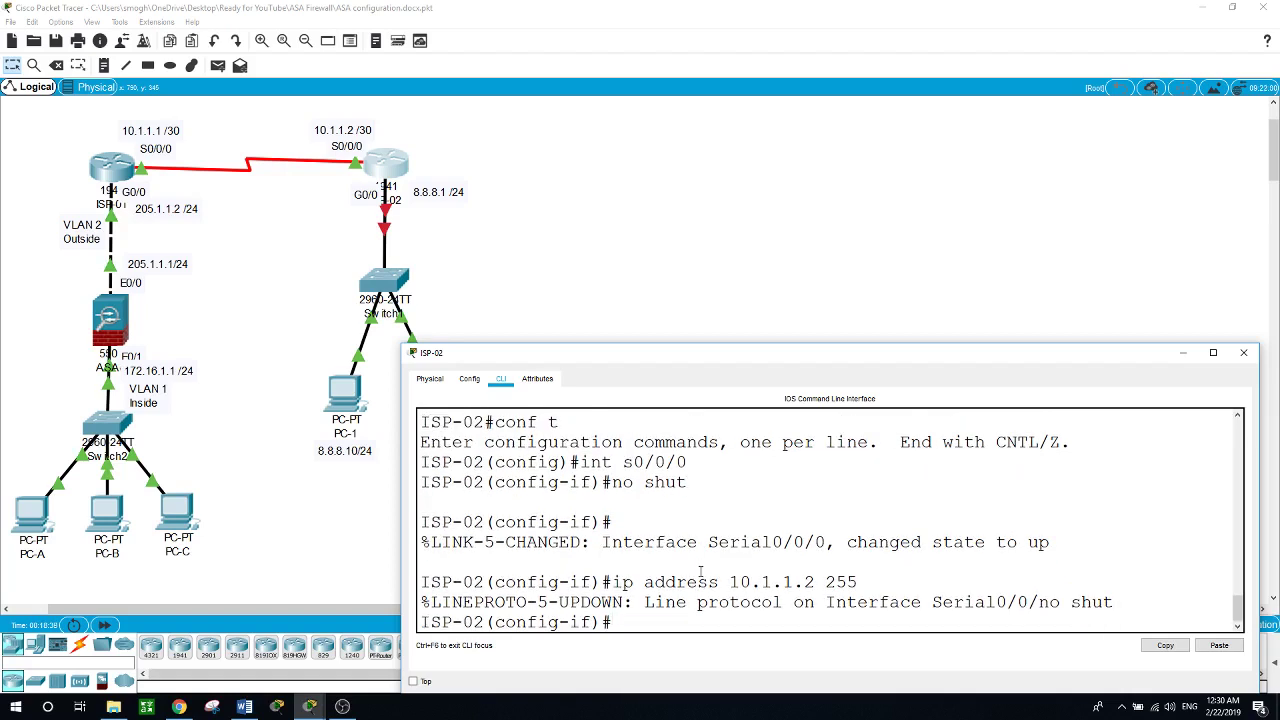
key("Up")
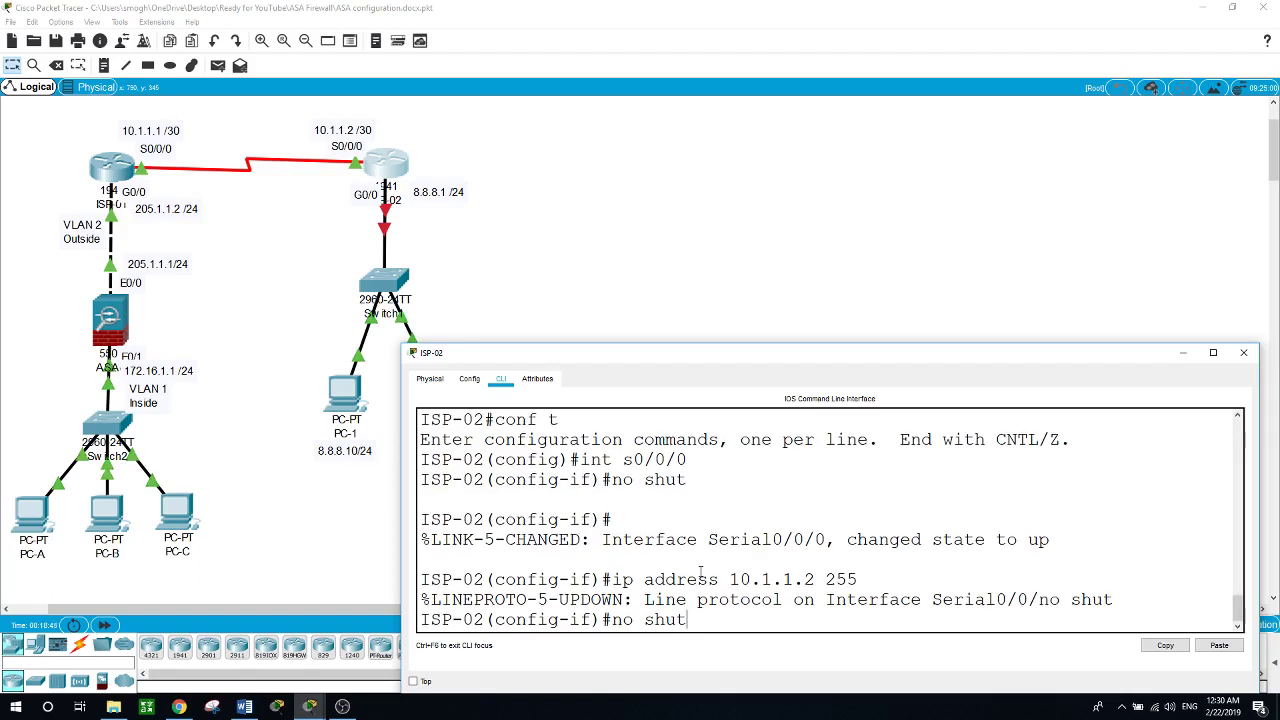
key("Return")
type("ip address ")
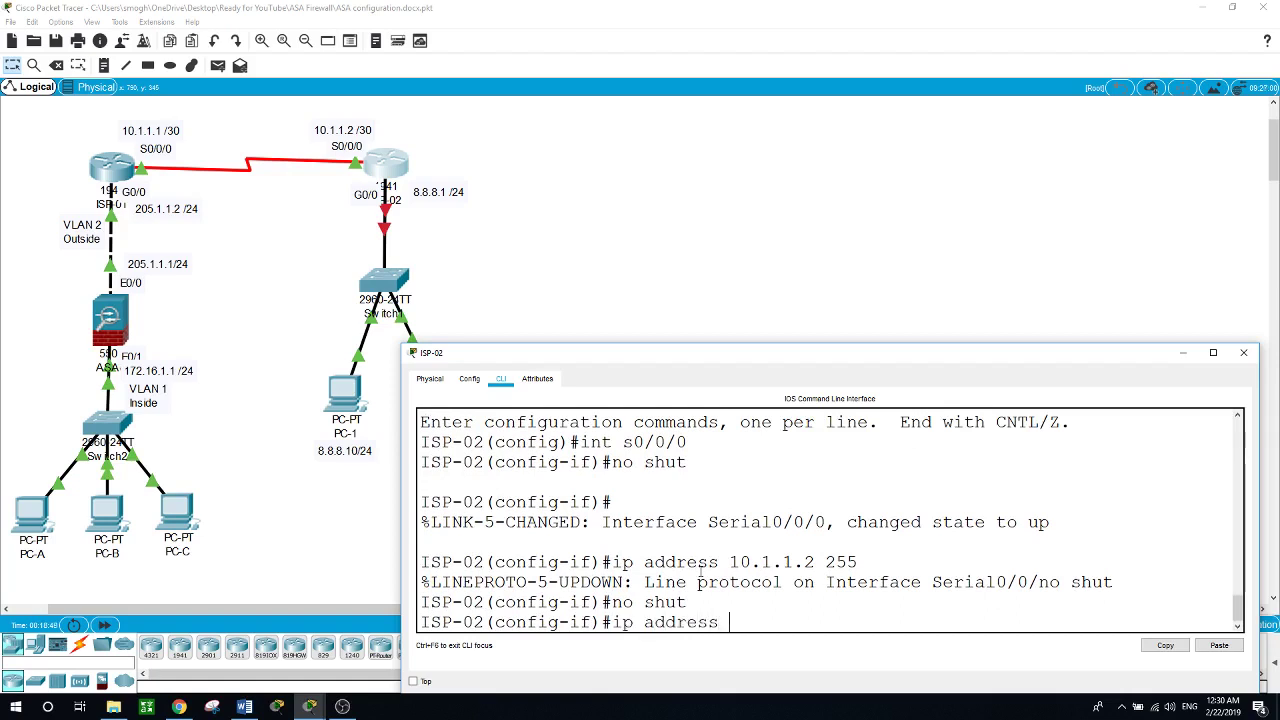
type("10.1.1.2 255.255.")
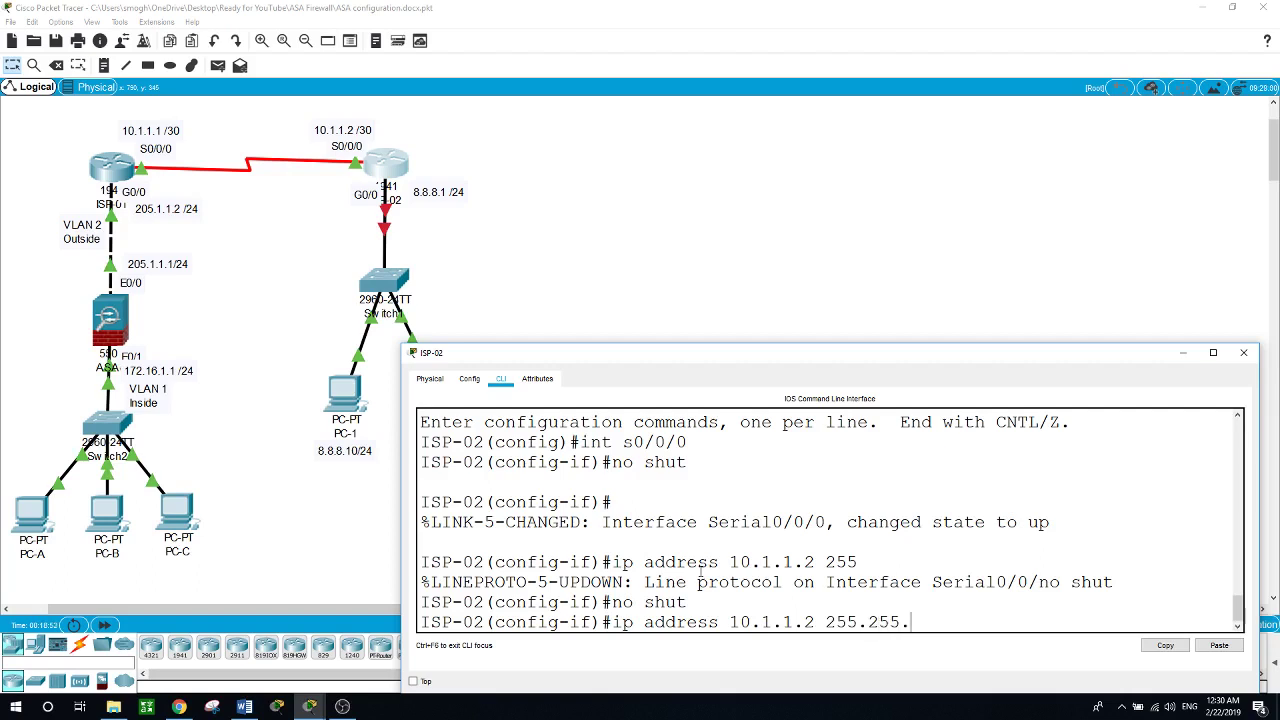
type("255.252")
key("Return")
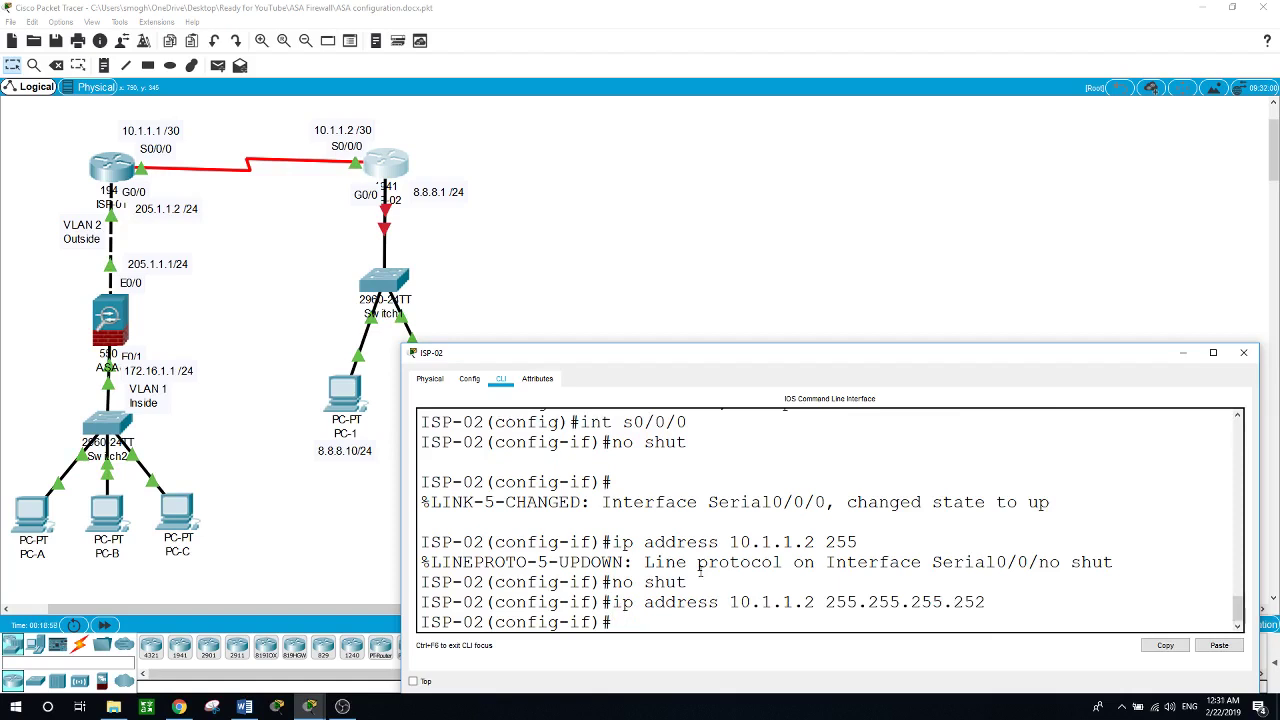
type("int g0/0")
Enable ISP-02's GigabitEthernet0/0 and give it 8.8.8.1 255.255.255.0
key("Return")
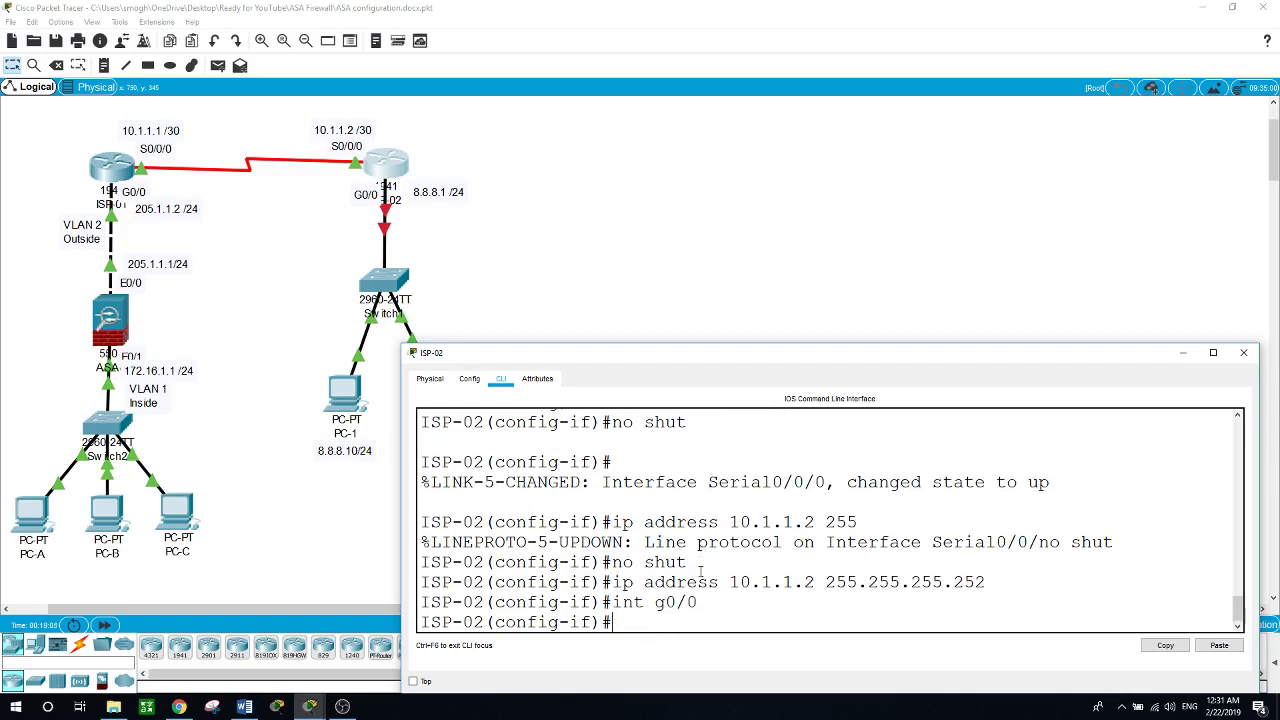
type("no shut")
key("Return")
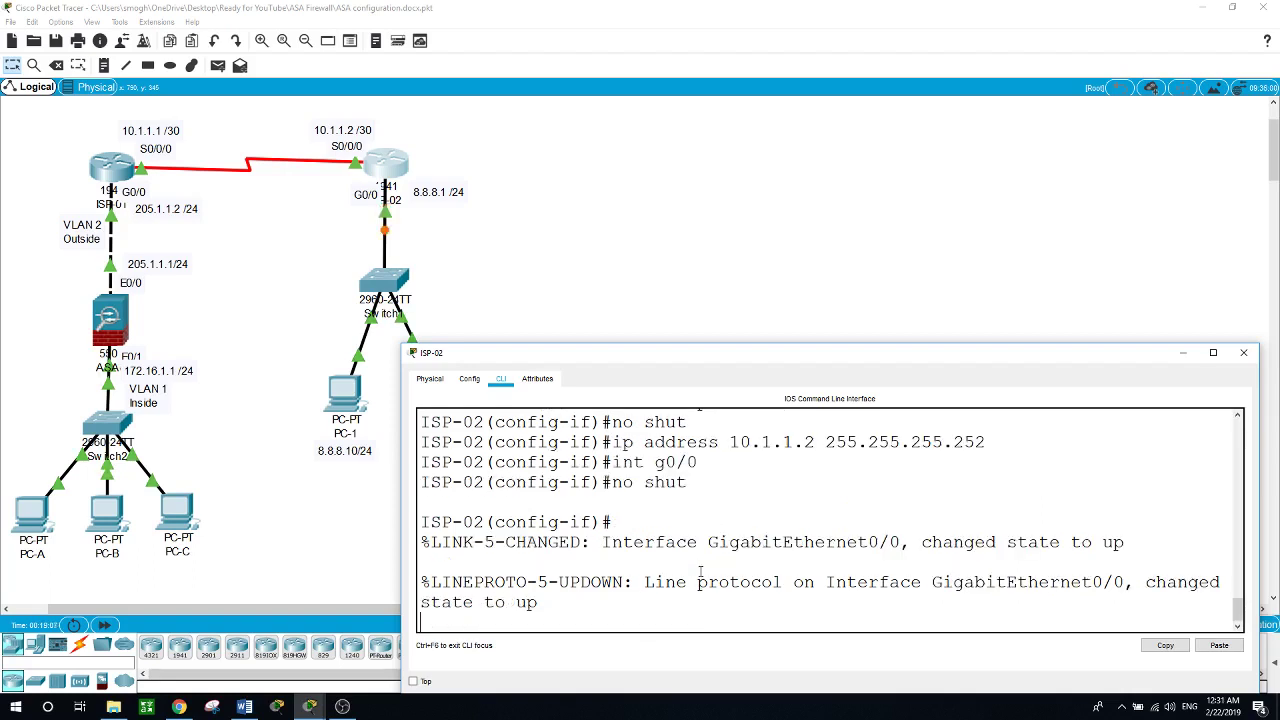
key("Return")
type("ip addr")
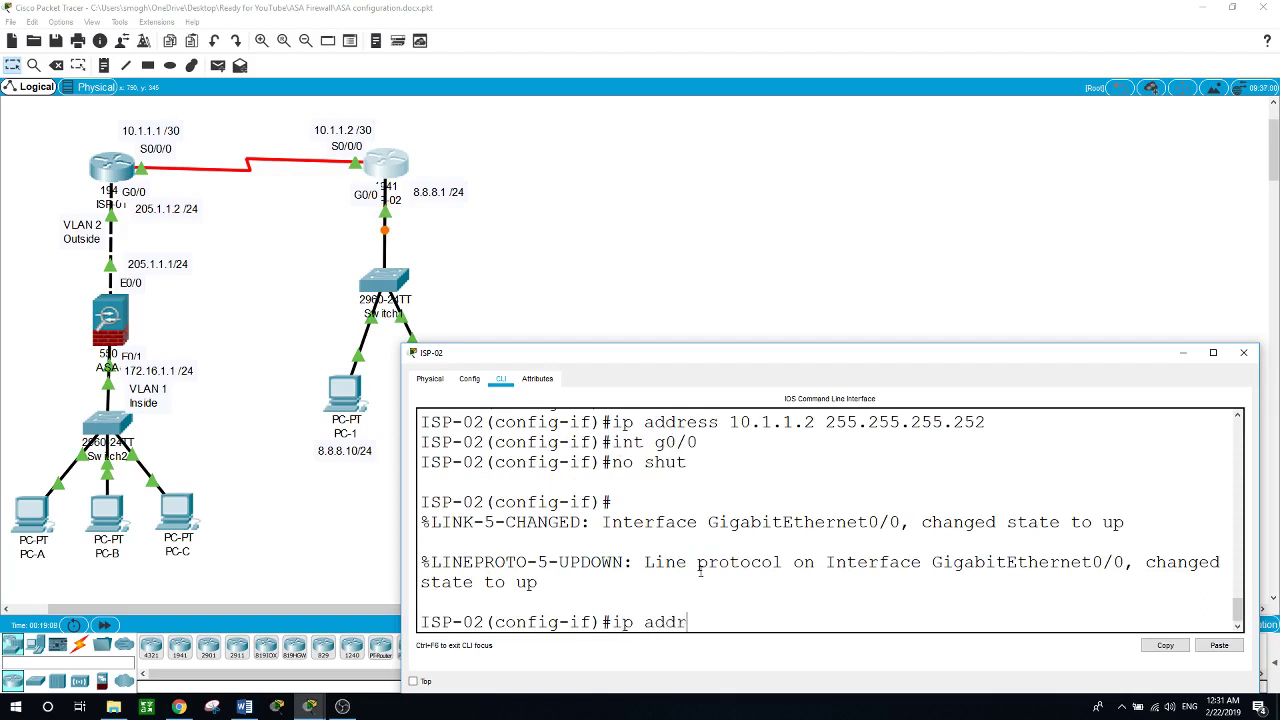
type("ess 8.8.8.1 255.255.255.")
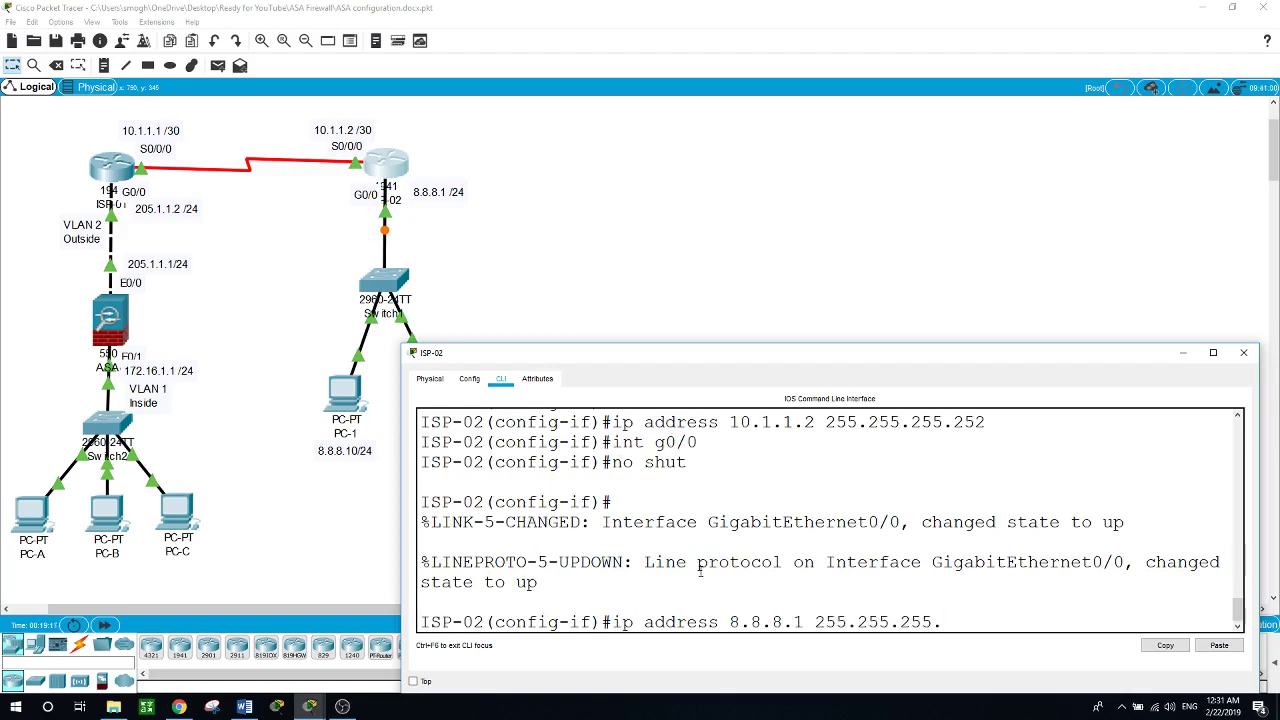
type("0")
key("Return")
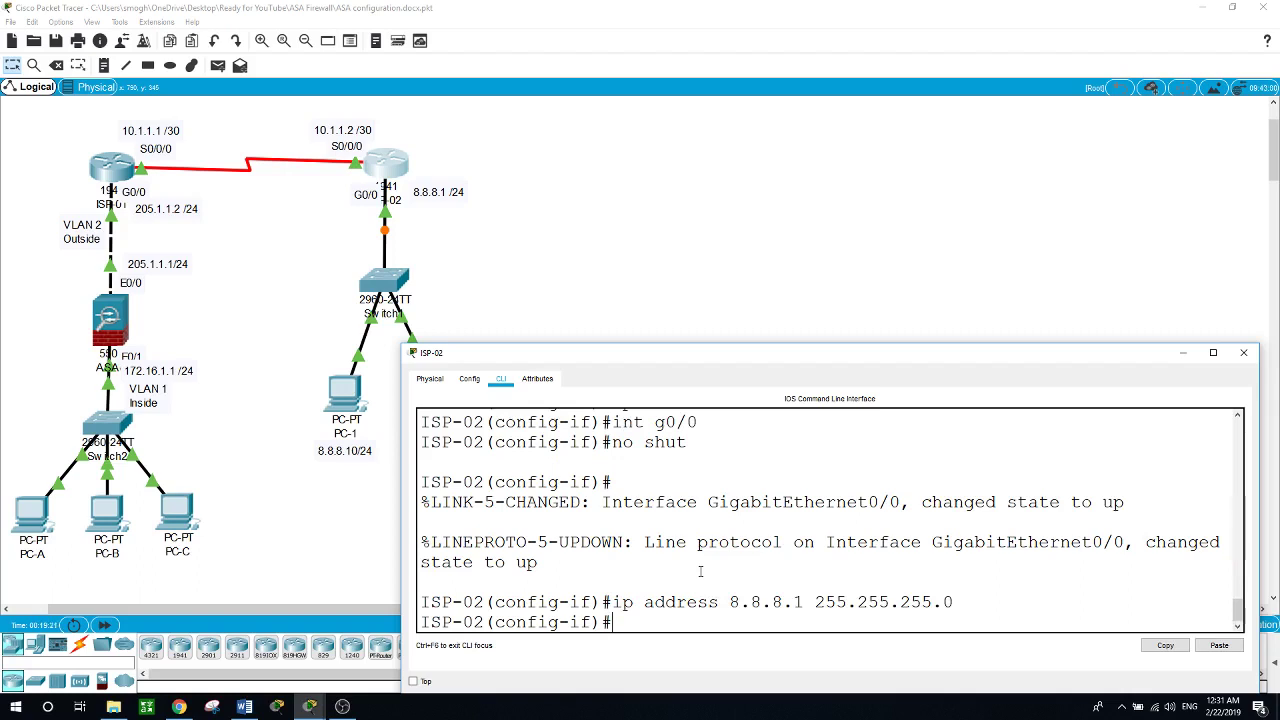
Leave configuration mode and verify ISP-02's interfaces with show ip int brief
type("end")
key("Return")
type("show ip int brief")
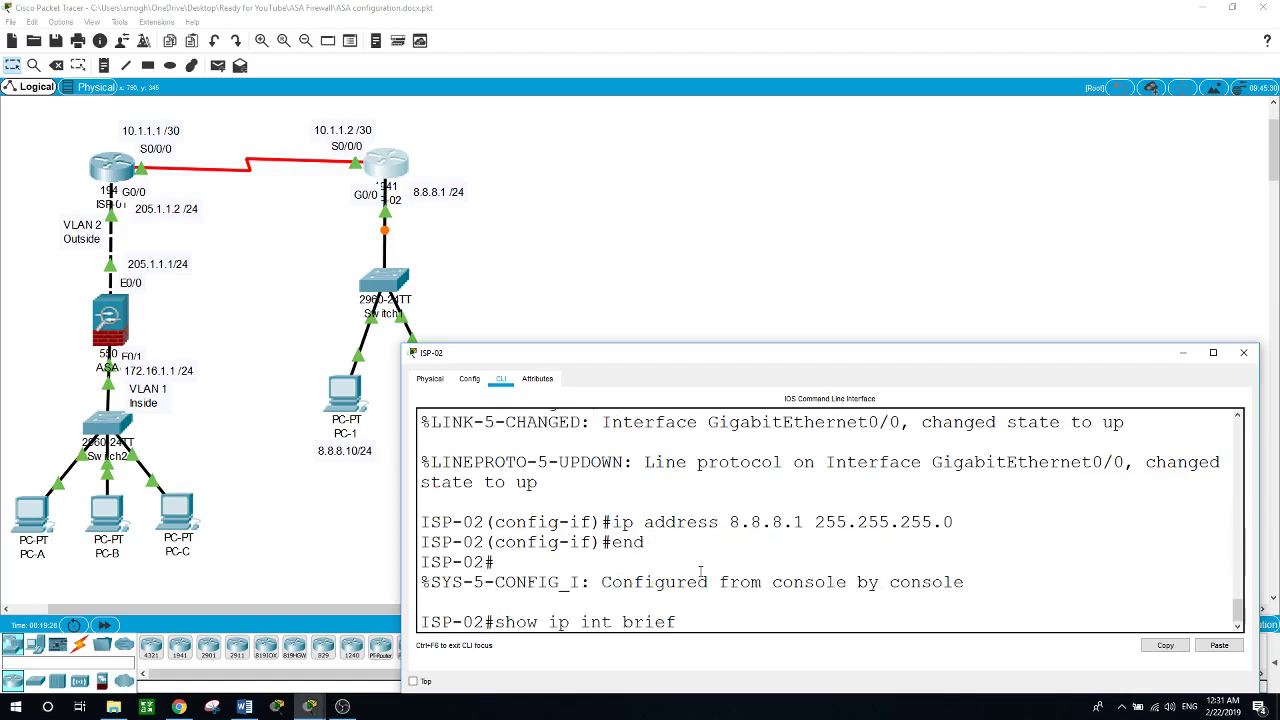
key("Return")
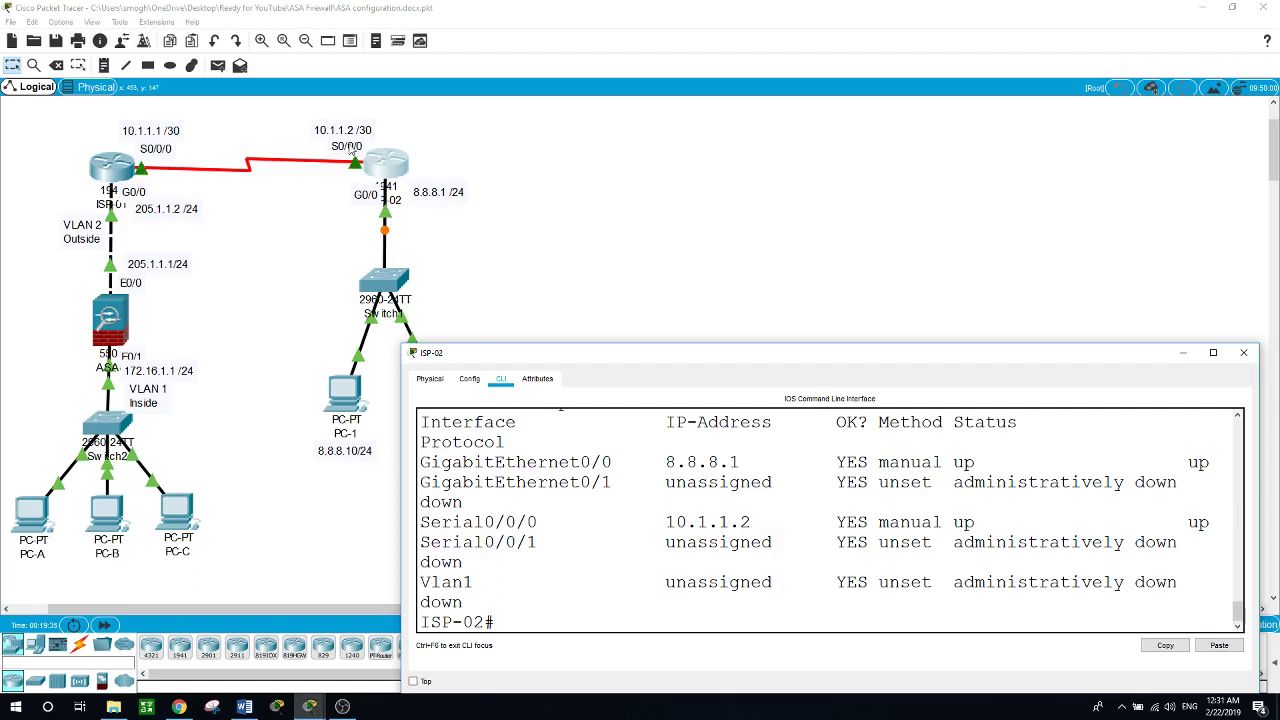
Check ISP-01's interface summary with show ip int brief, then re-enter global configuration with conf t
left_click(118, 175)
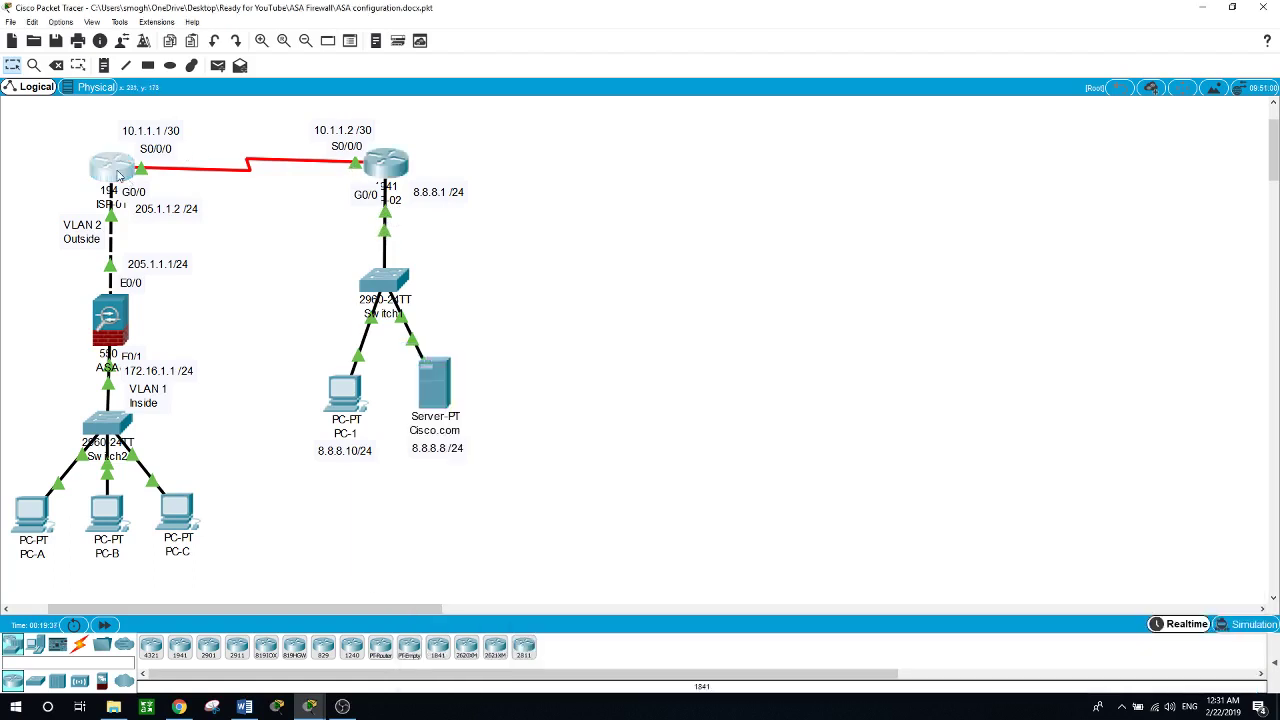
key("Return")
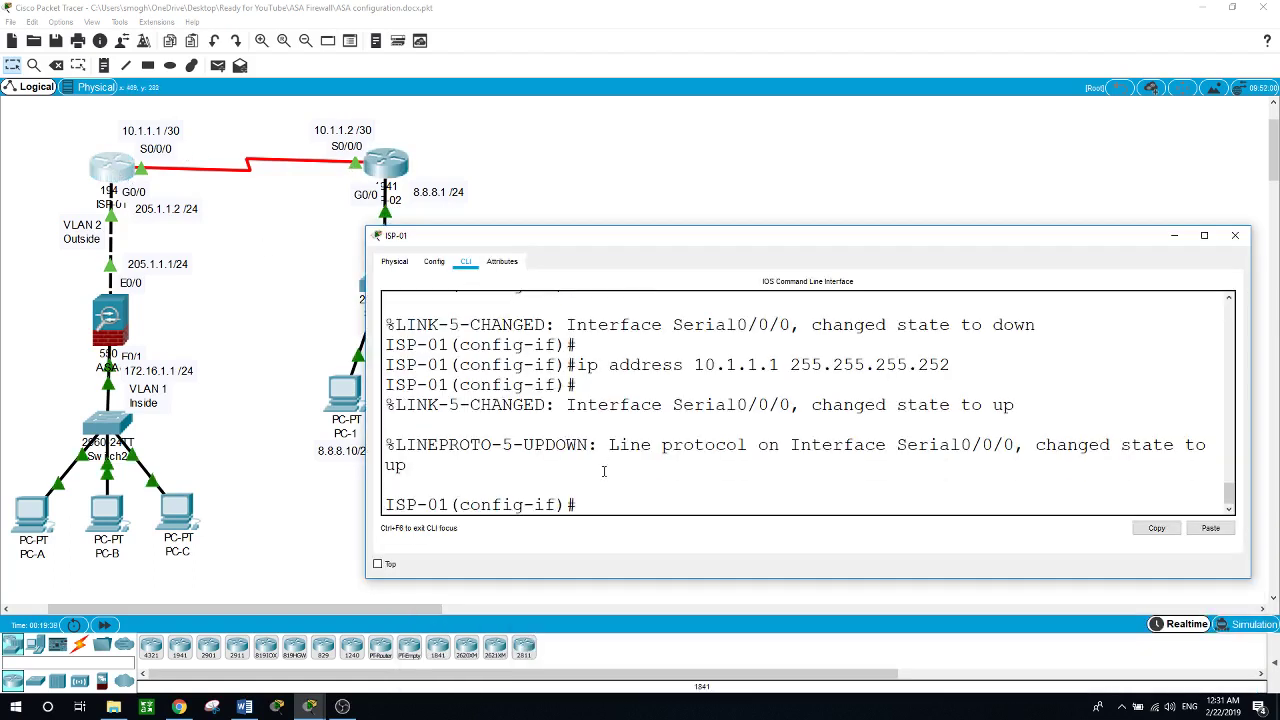
type("end")
key("Return")
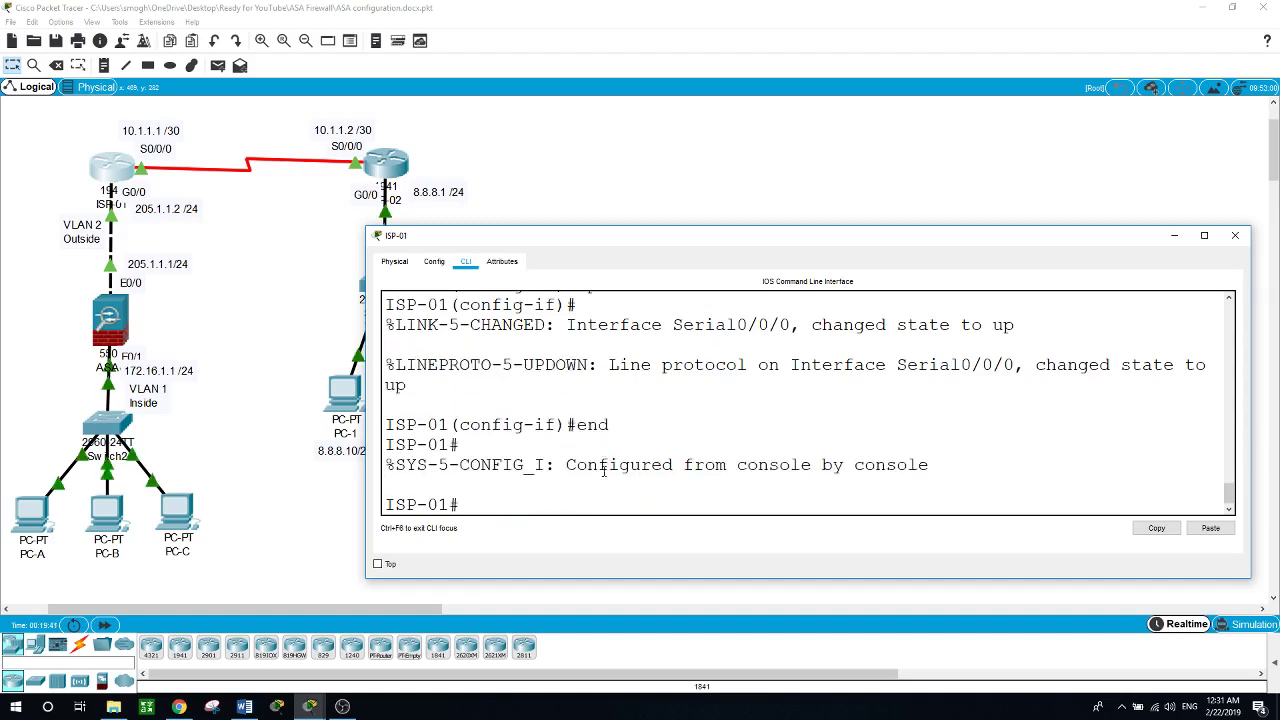
type("show")
type("ip its b")
key("BackSpace")
key("BackSpace")
key("BackSpace")
key("BackSpace")
type("nt bie")
key("BackSpace")
key("BackSpace")
type("rief")
key("Return")
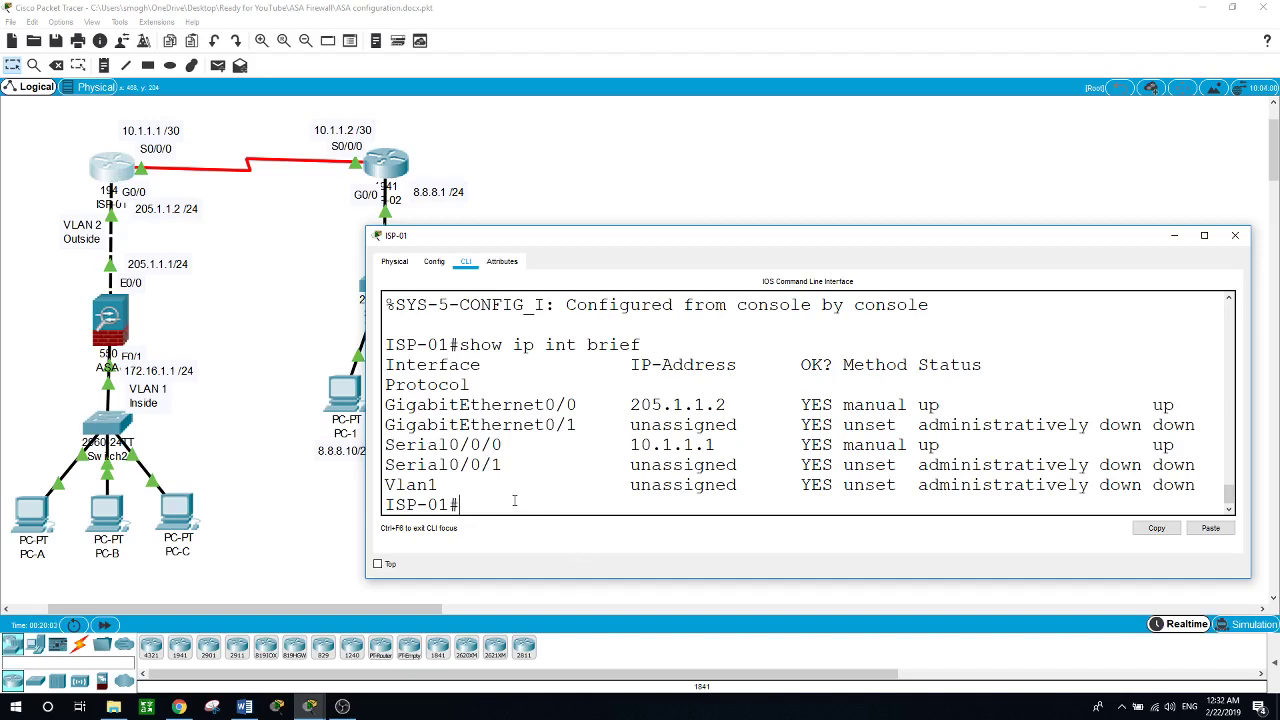
type("conf t")
key("Return")
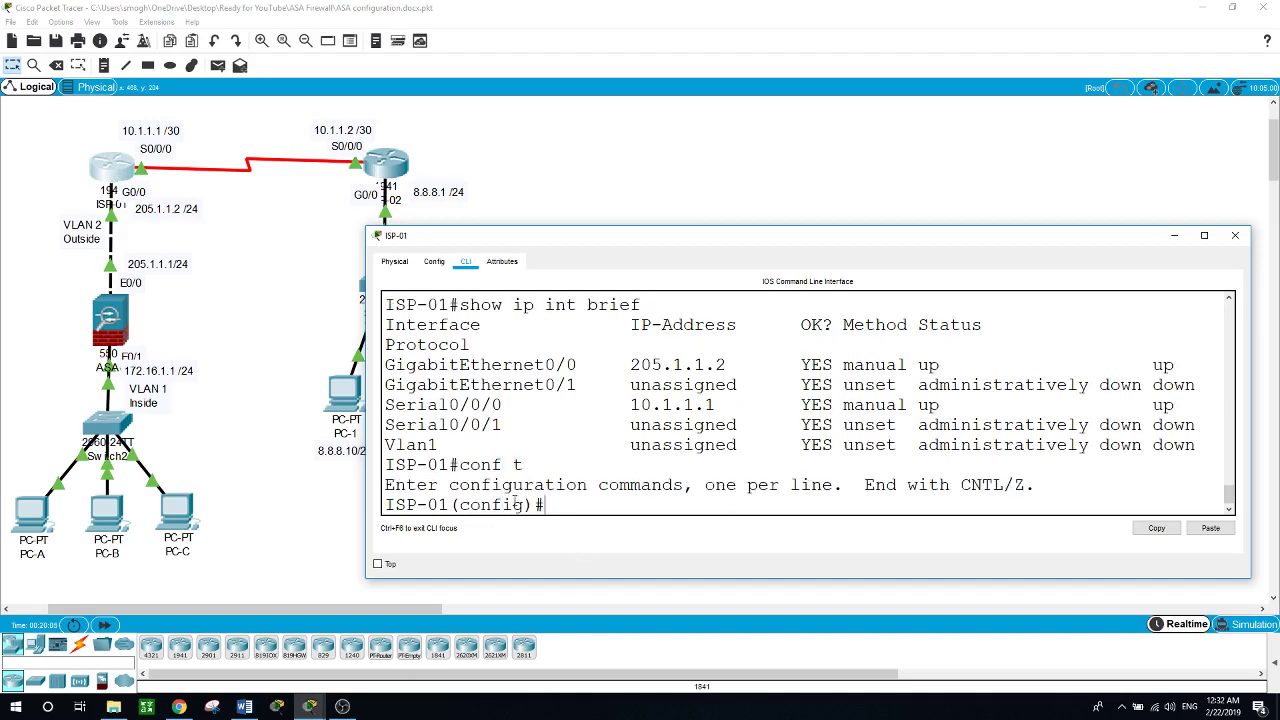
Start OSPF process 1 on ISP-01 and advertise 205.1.1.0 0.0.0.255 in area 0
type("router ospf")
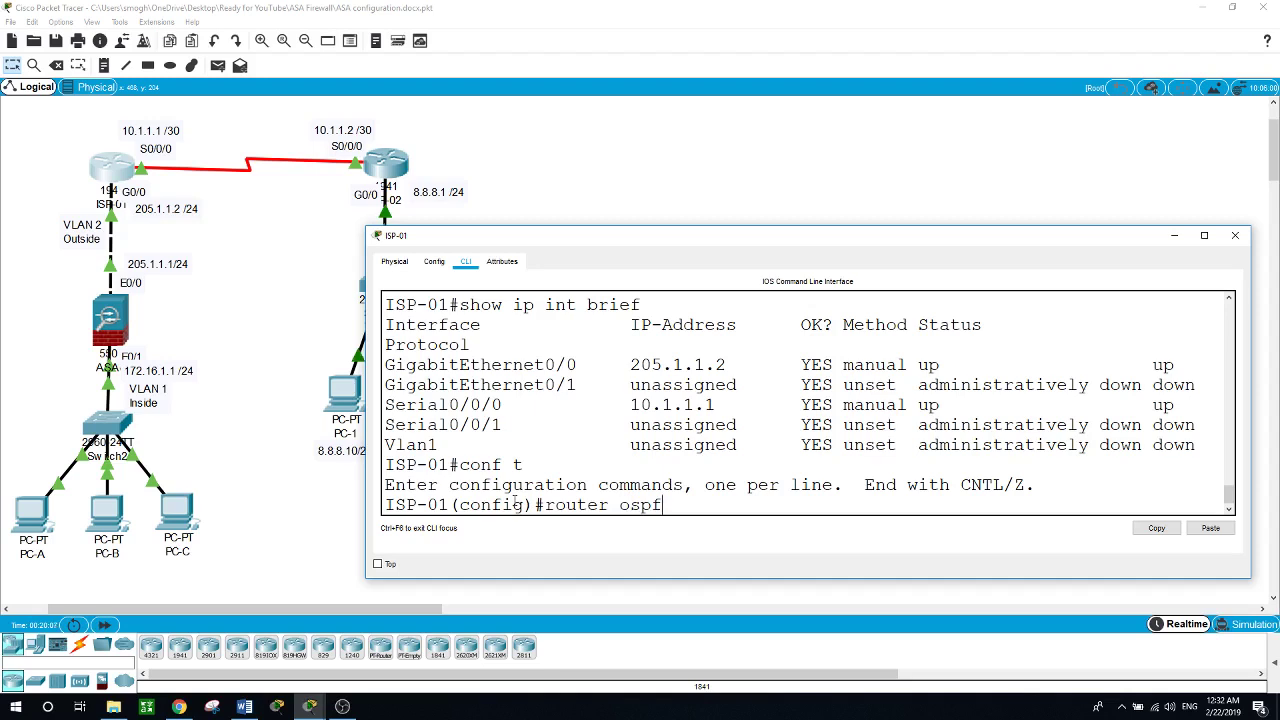
type(" ?   <")
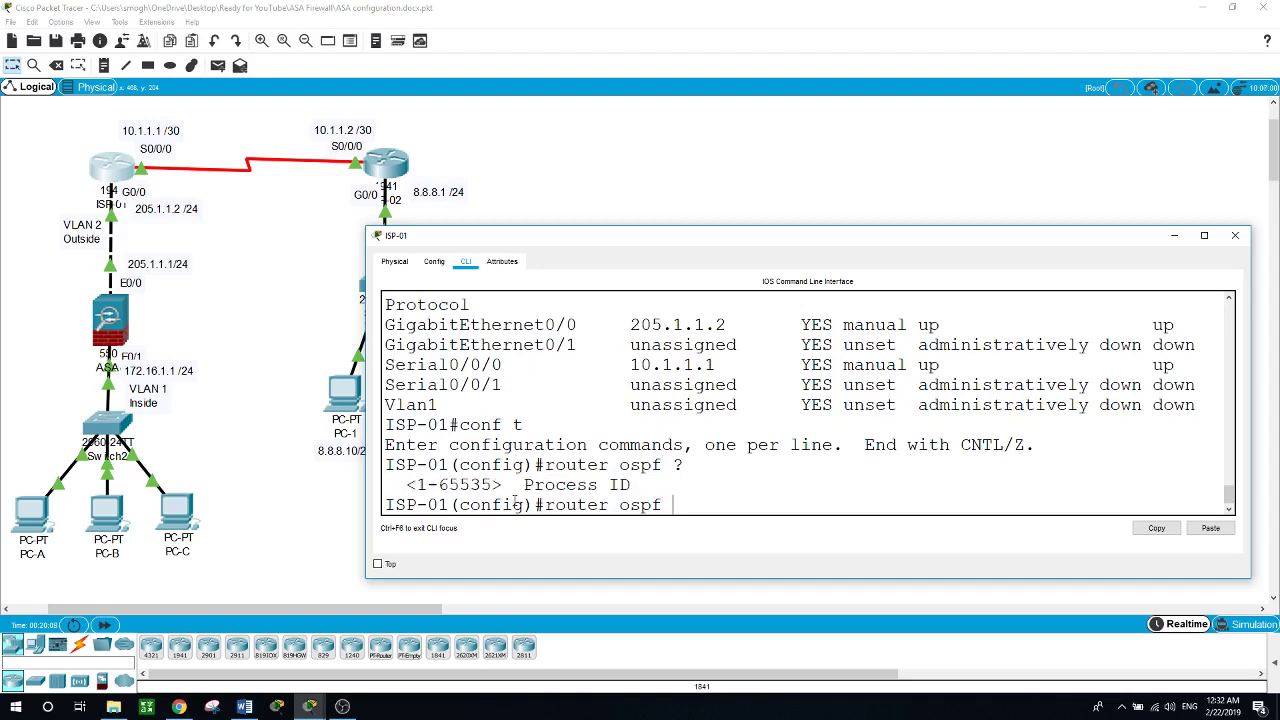
type("1")
key("Return")
type("neto")
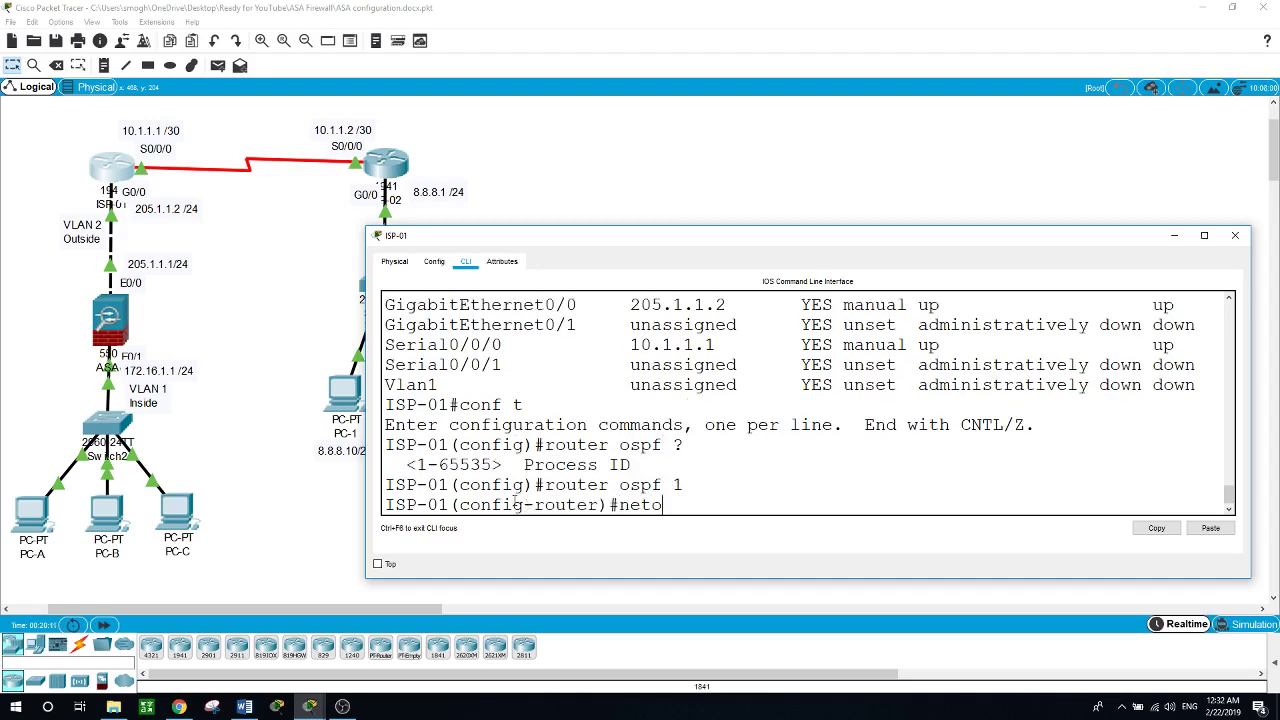
key("BackSpace")
type("work")
type("205.1.1.0 ?")
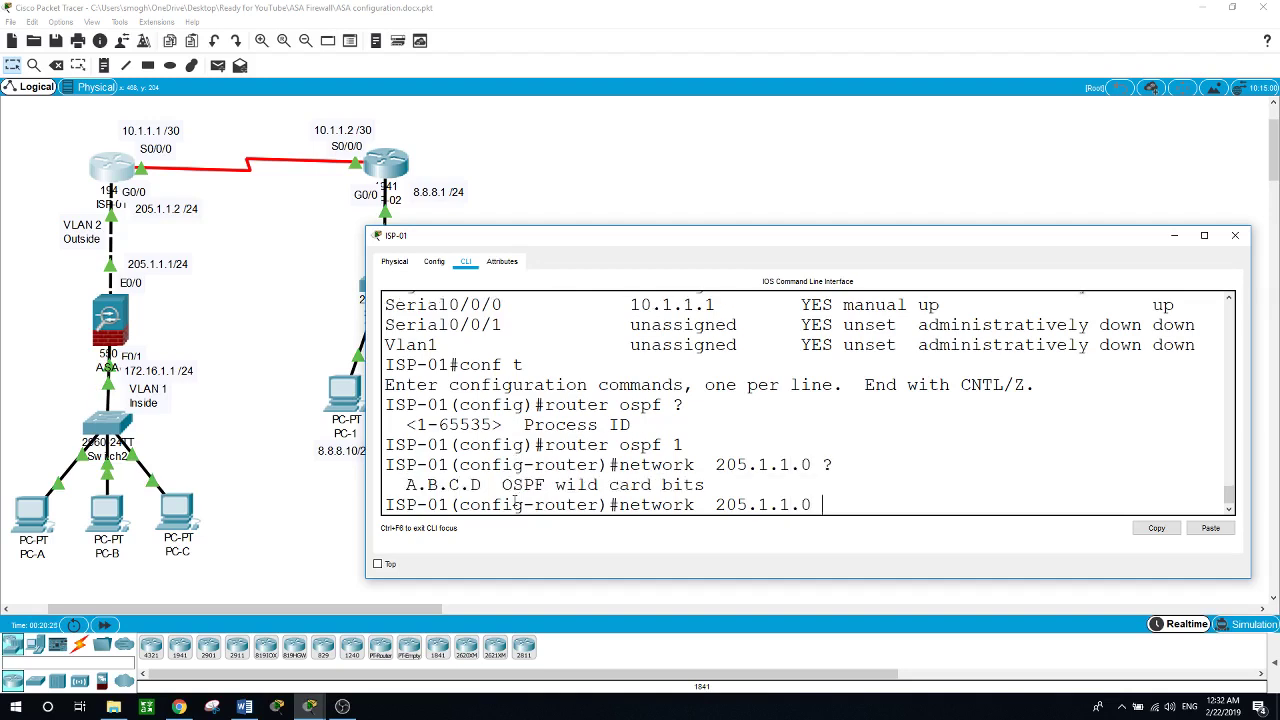
type("0.0.0.255 area 0")
key("Return")
Advertise 10.1.1.0 0.0.0.3 in area 0 and exit back to the privileged prompt
type("network")
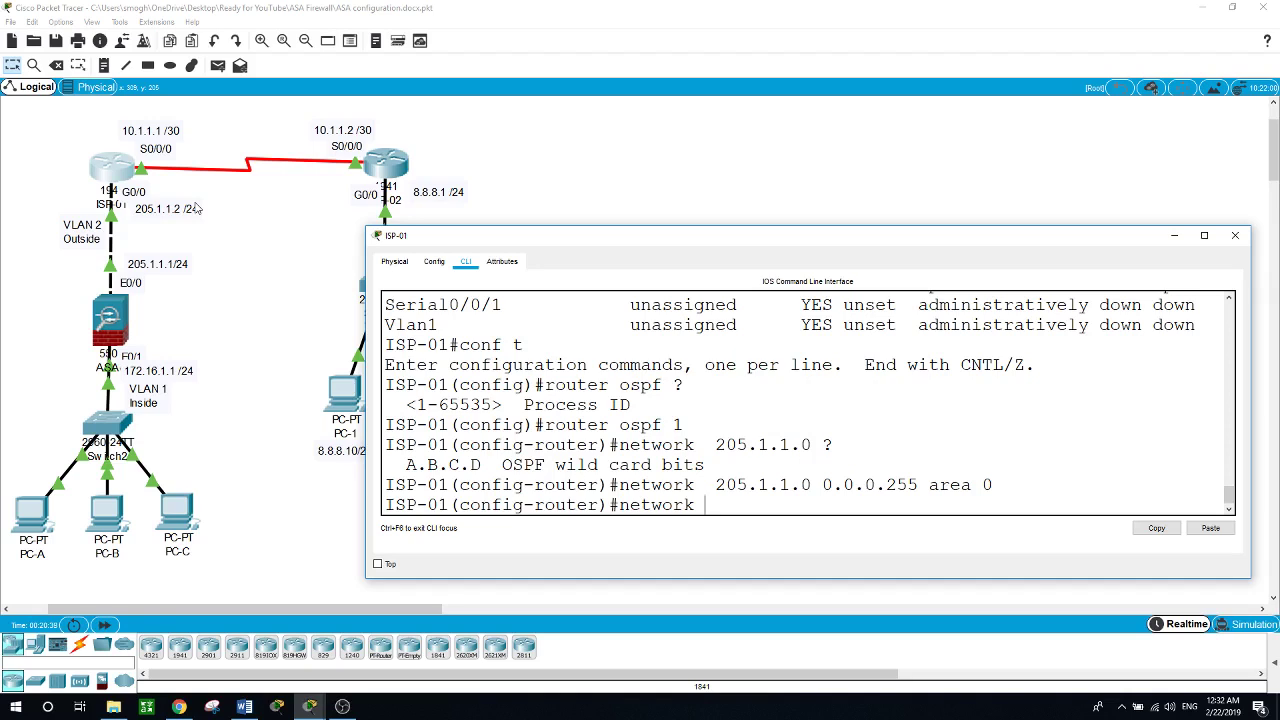
type("10.1.1")
type(".0")
type(" 0.0.0")
type(".3")
type(" area ")
type("0")
key("Return")
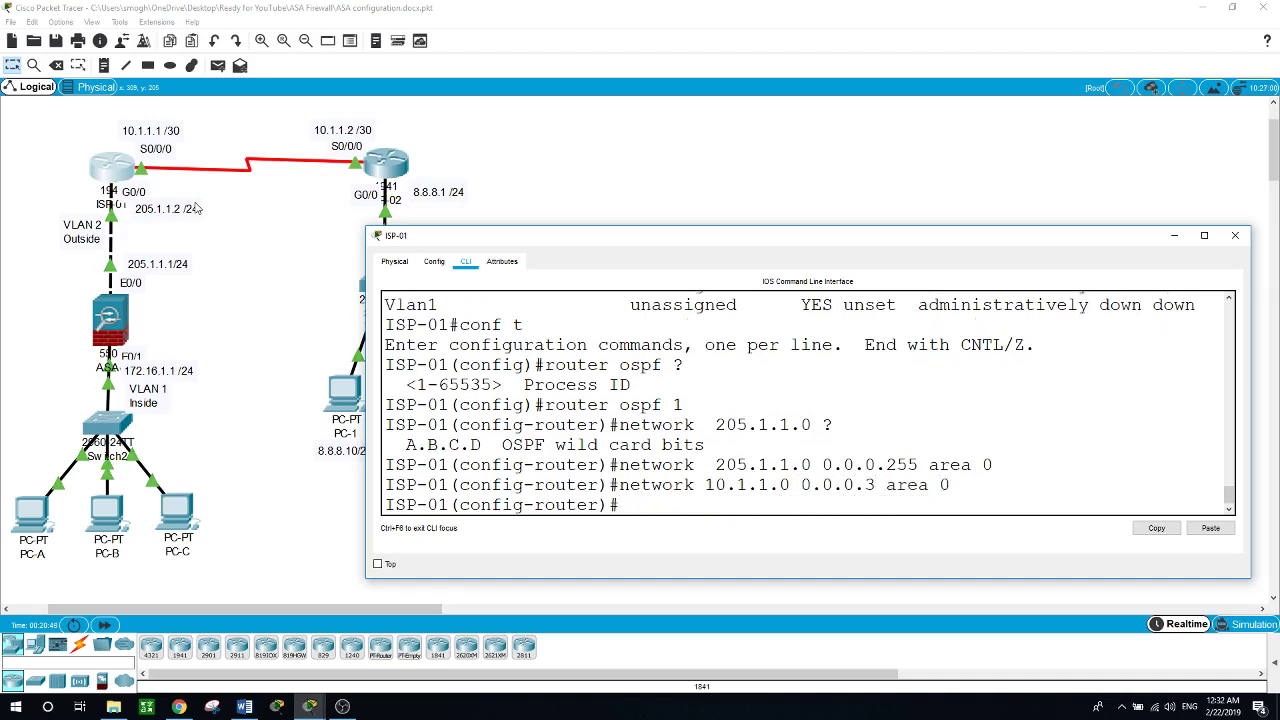
type("exit")
key("Return")
type("e")
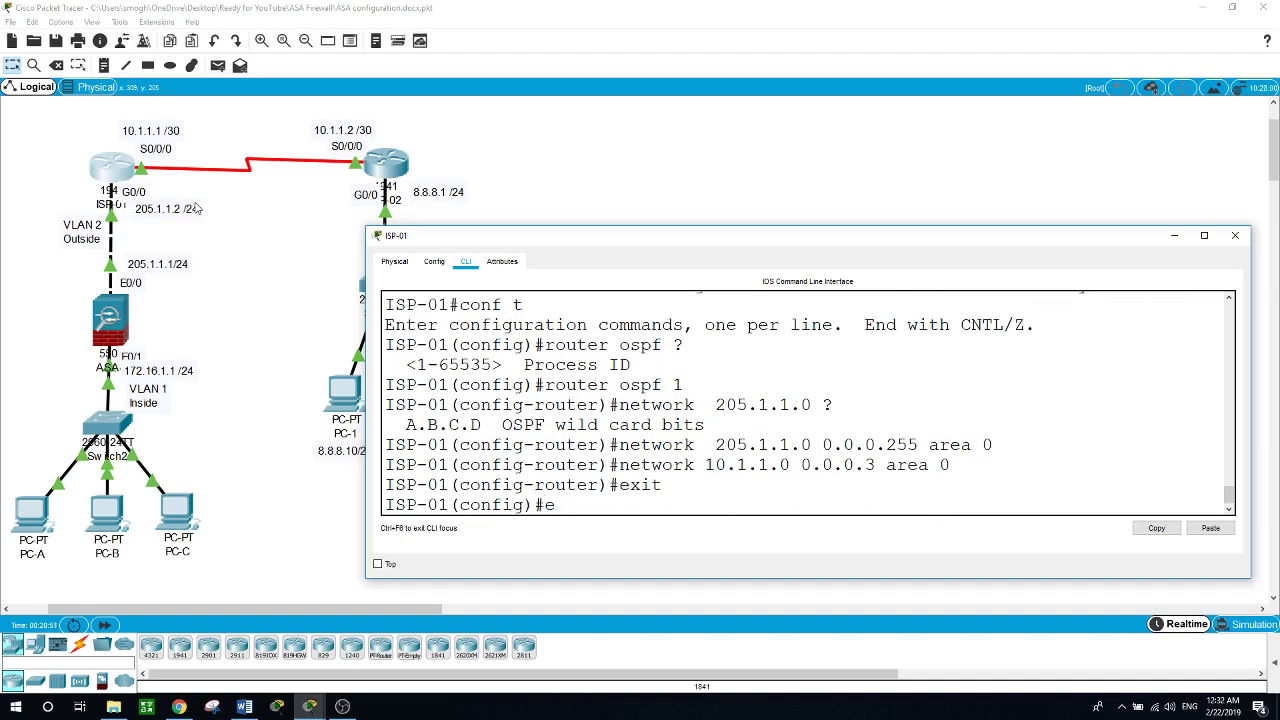
type("xit")
key("Return")
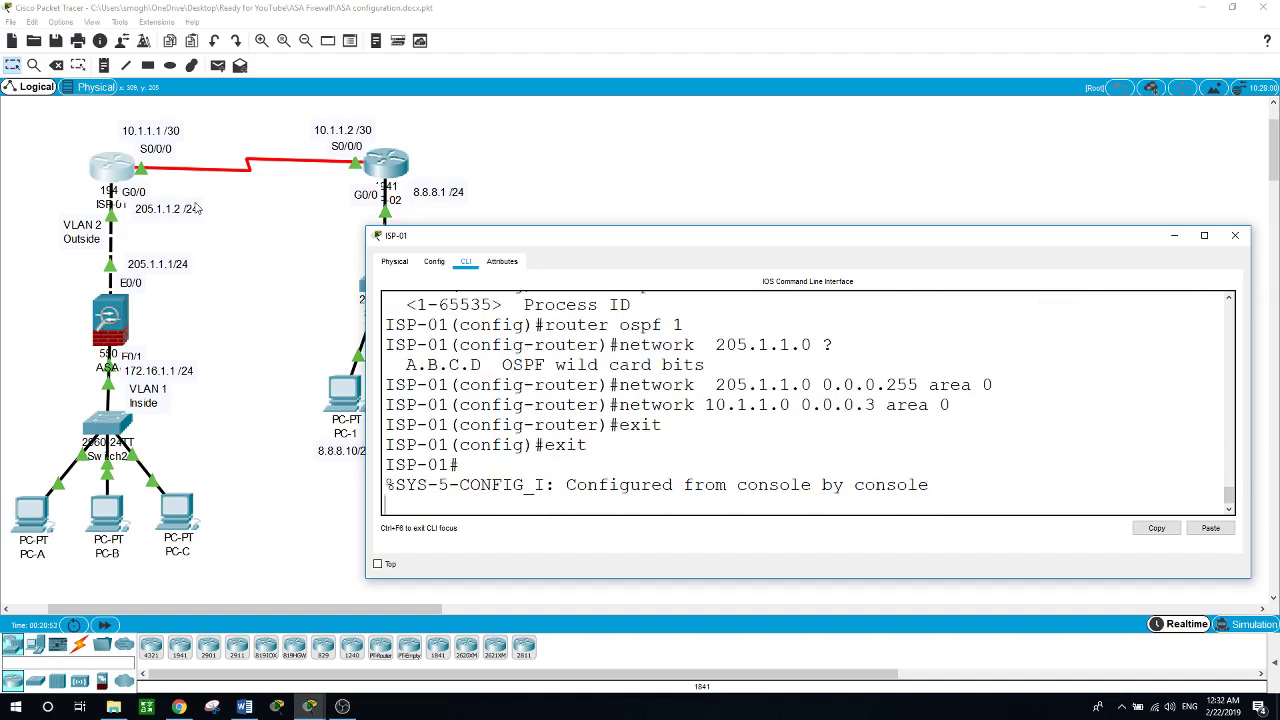
key("Return")
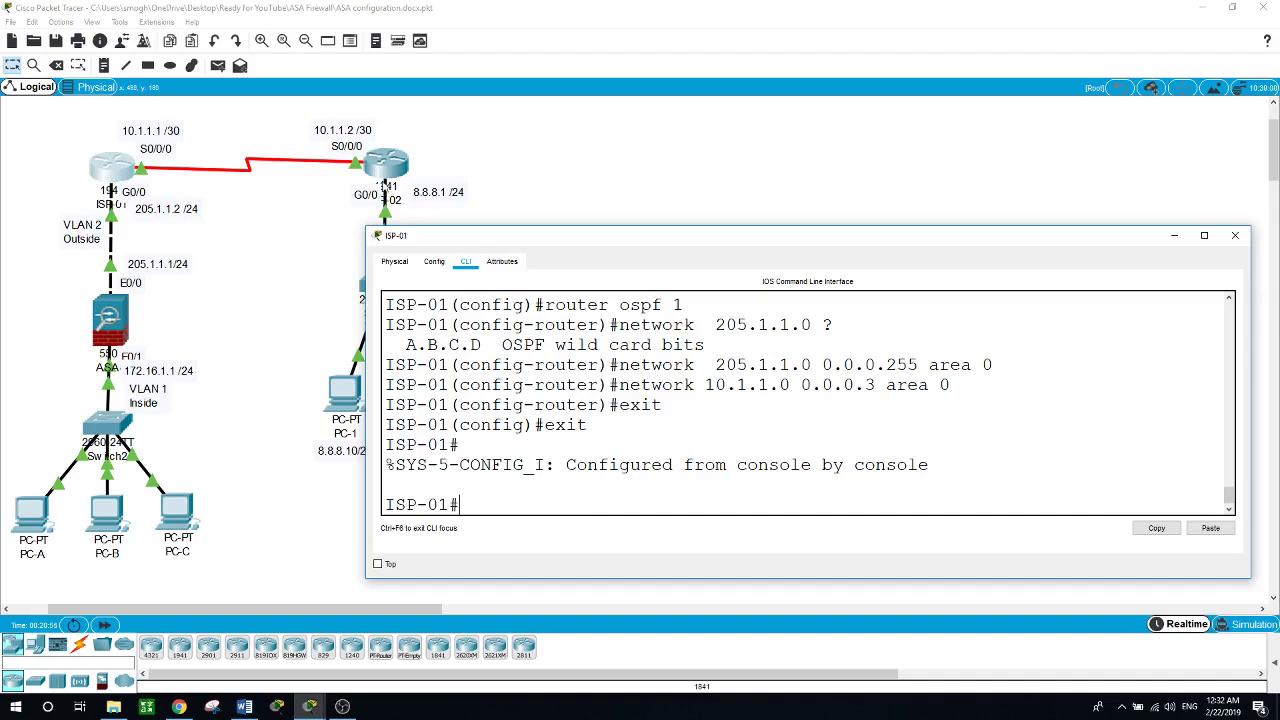
On ISP-02's command line, enter global configuration and start OSPF process 1
left_click(384, 175)
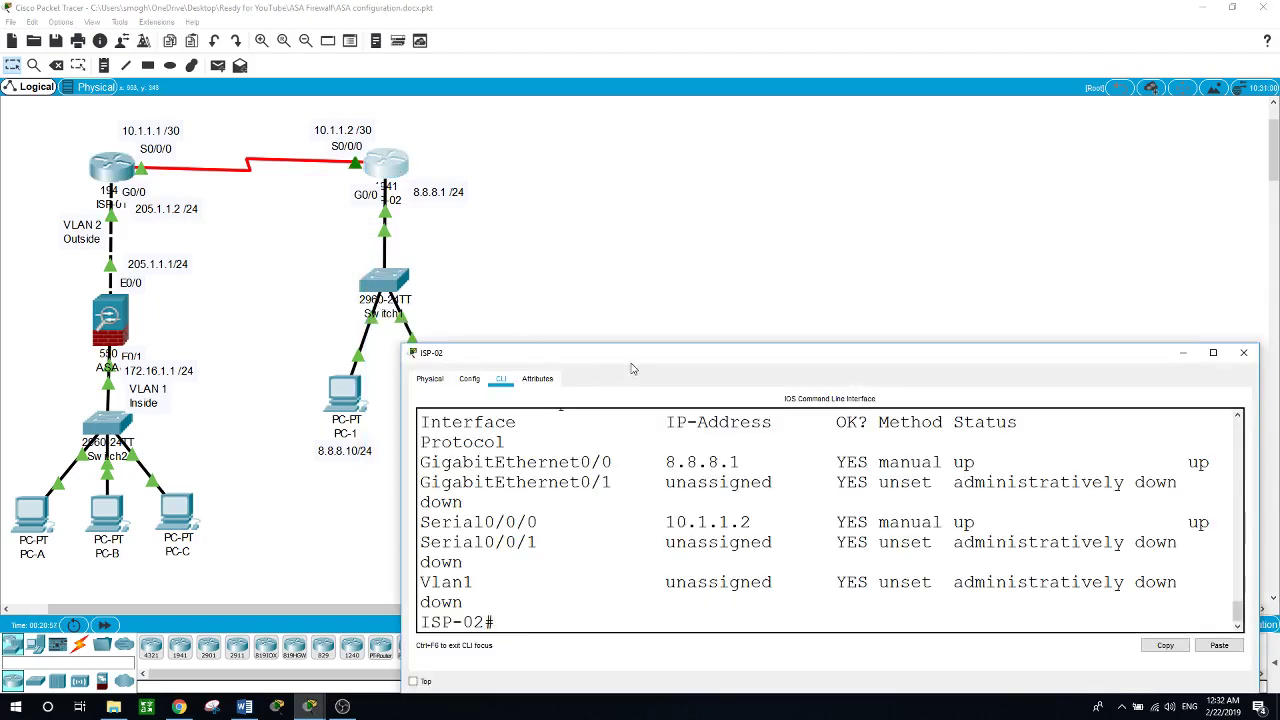
left_click_drag(631, 365, 588, 263)
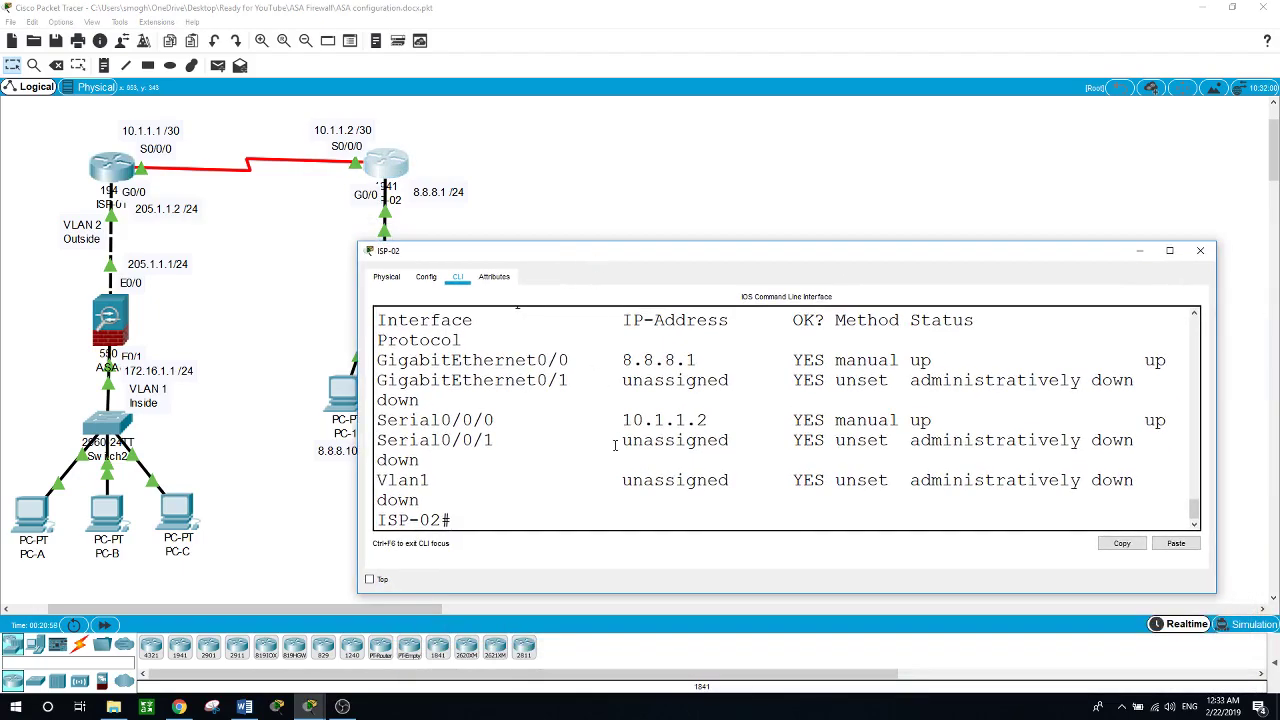
type("conf t")
key("Return")
type("router ")
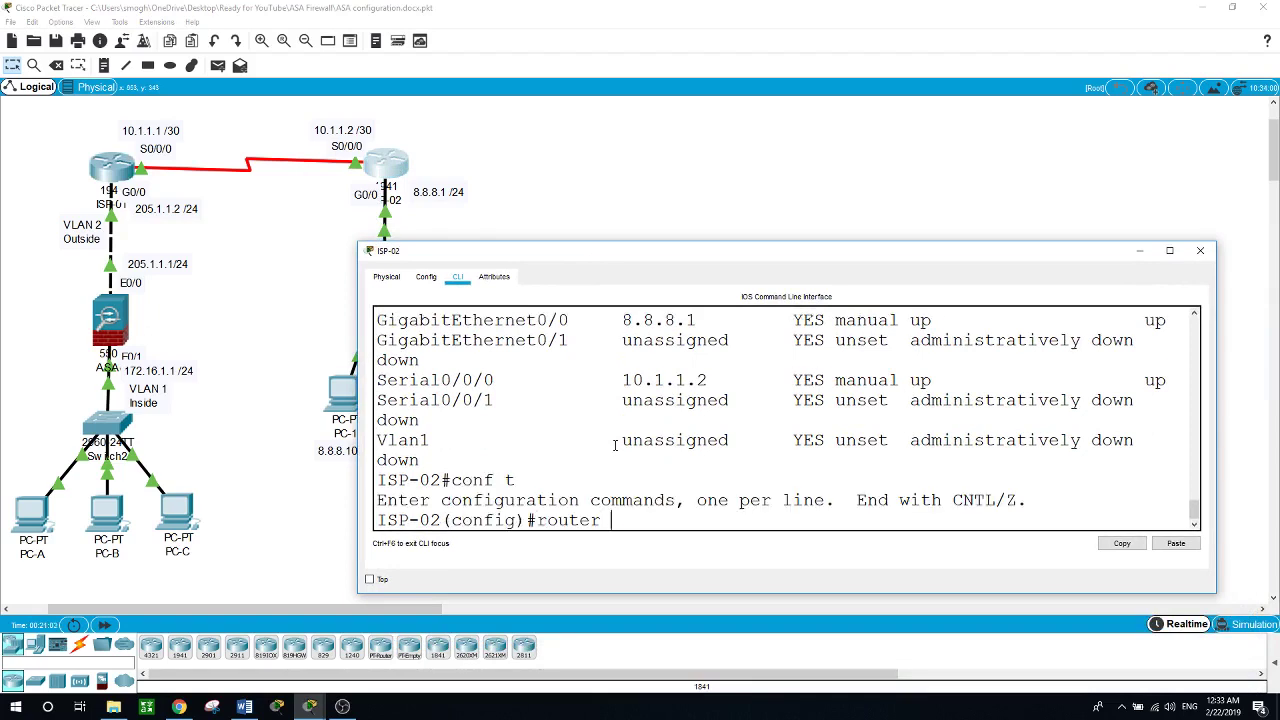
type("ospf 1")
key("Return")
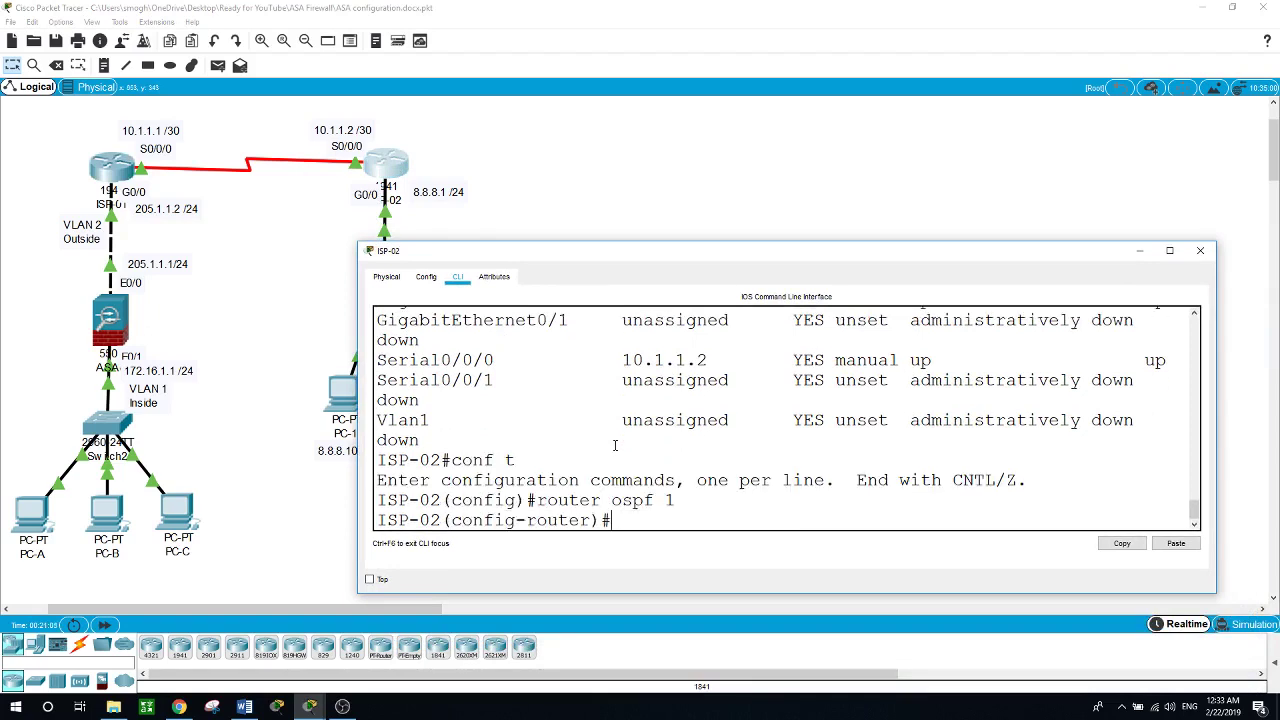
Advertise 10.1.1.0 0.0.0.3 and 8.8.8.0 0.0.0.255 in OSPF area 0
type("neto")
key("BackSpace")
type("work 10.1.1.0 0.0.0.3")
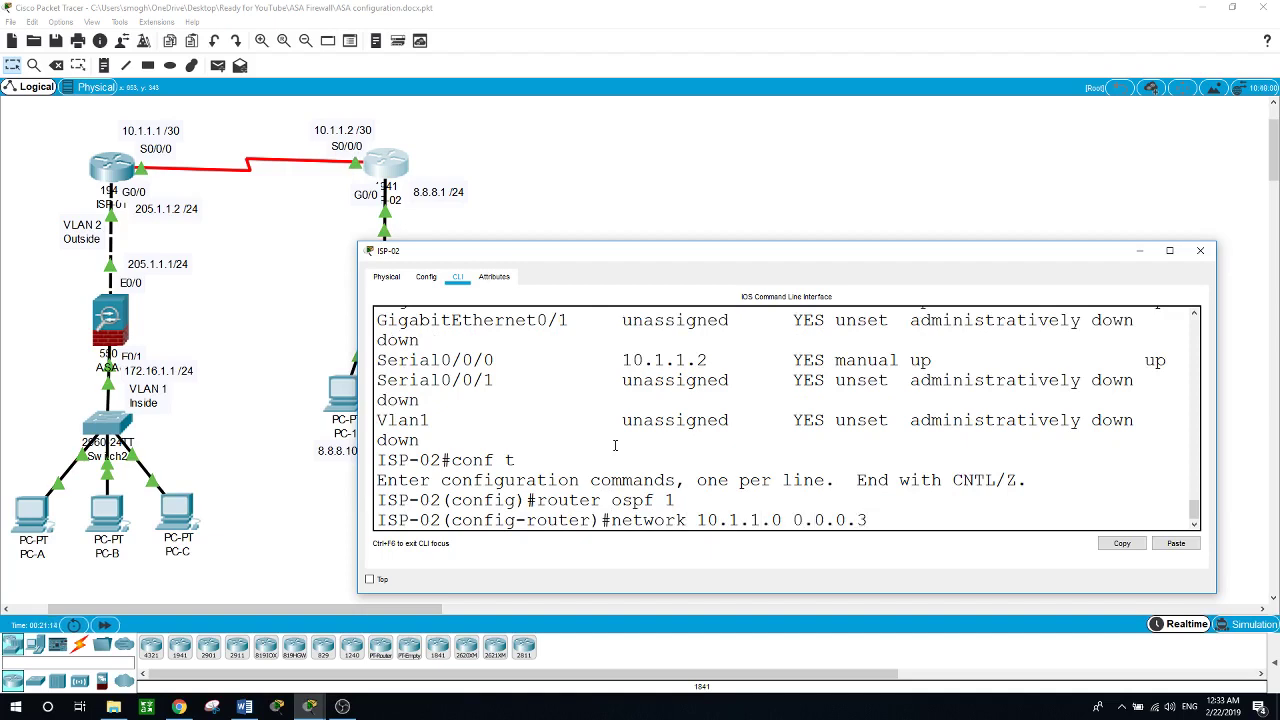
type(" area 0")
key("Return")
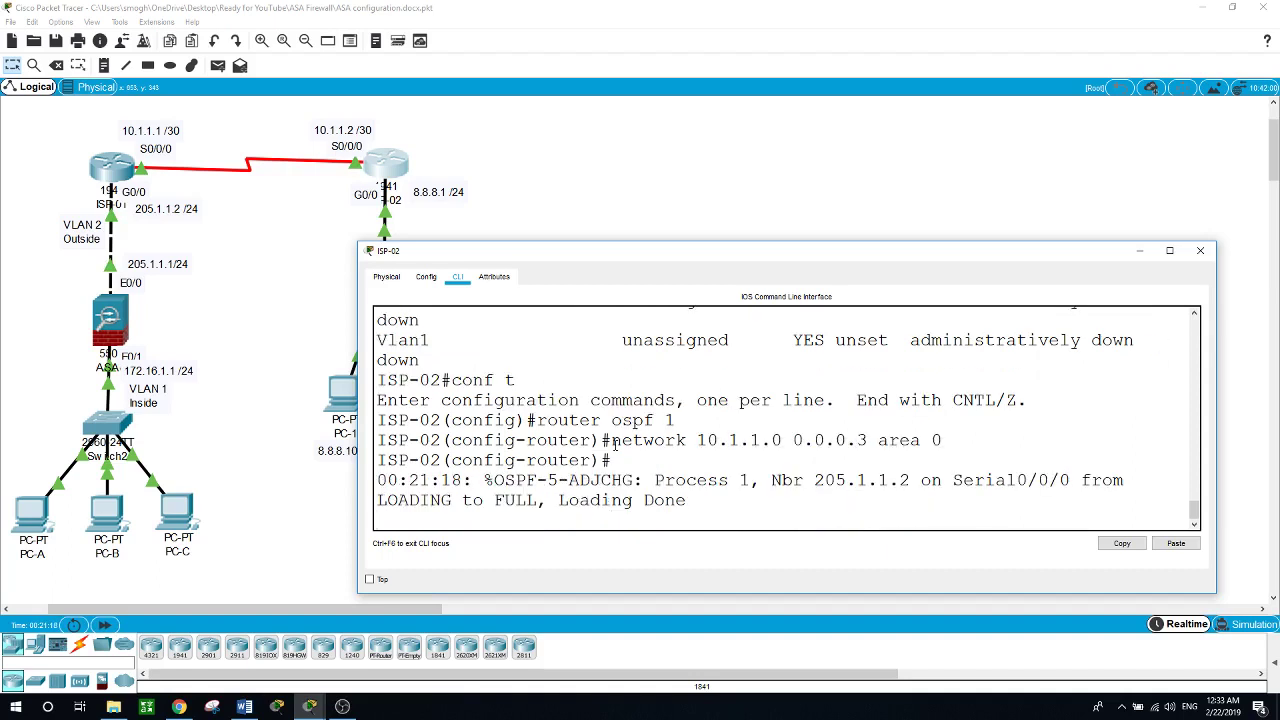
key("Return")
type("nfig-router)#n")
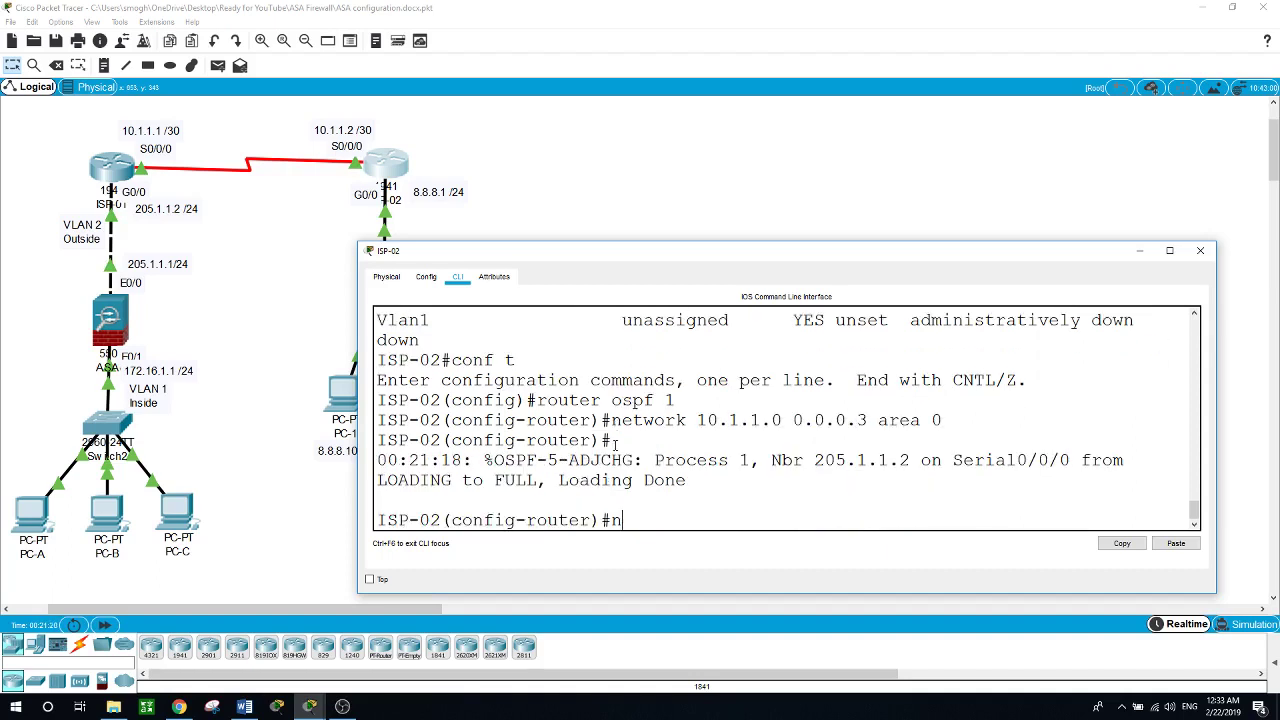
type("etow")
key("BackSpace")
type("work 8.8.8.0")
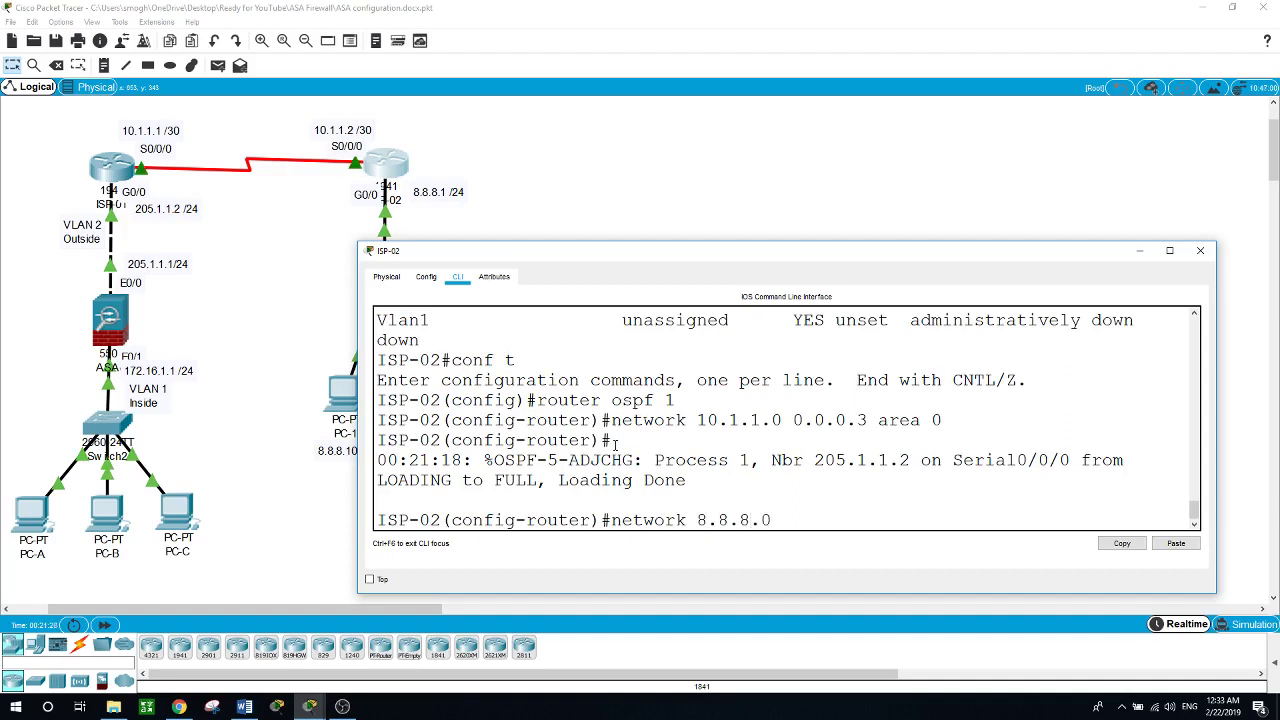
type(" 0.0.0.255 area 0")
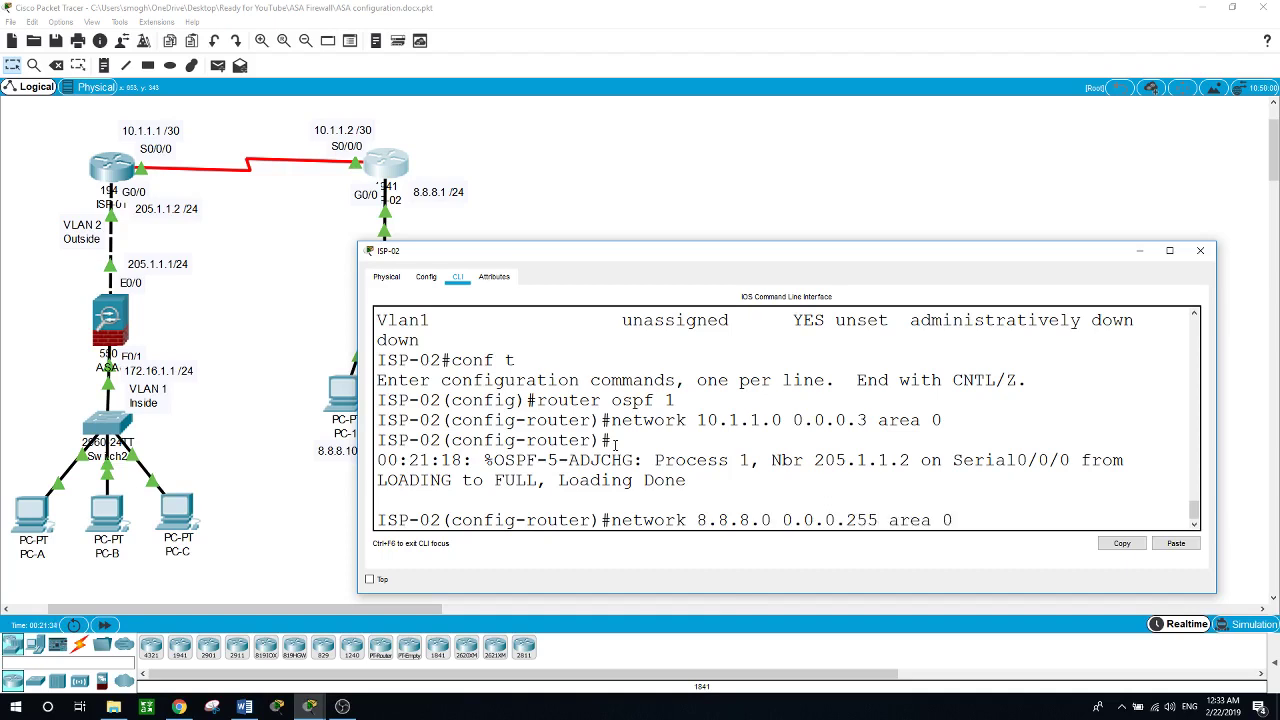
key("Return")
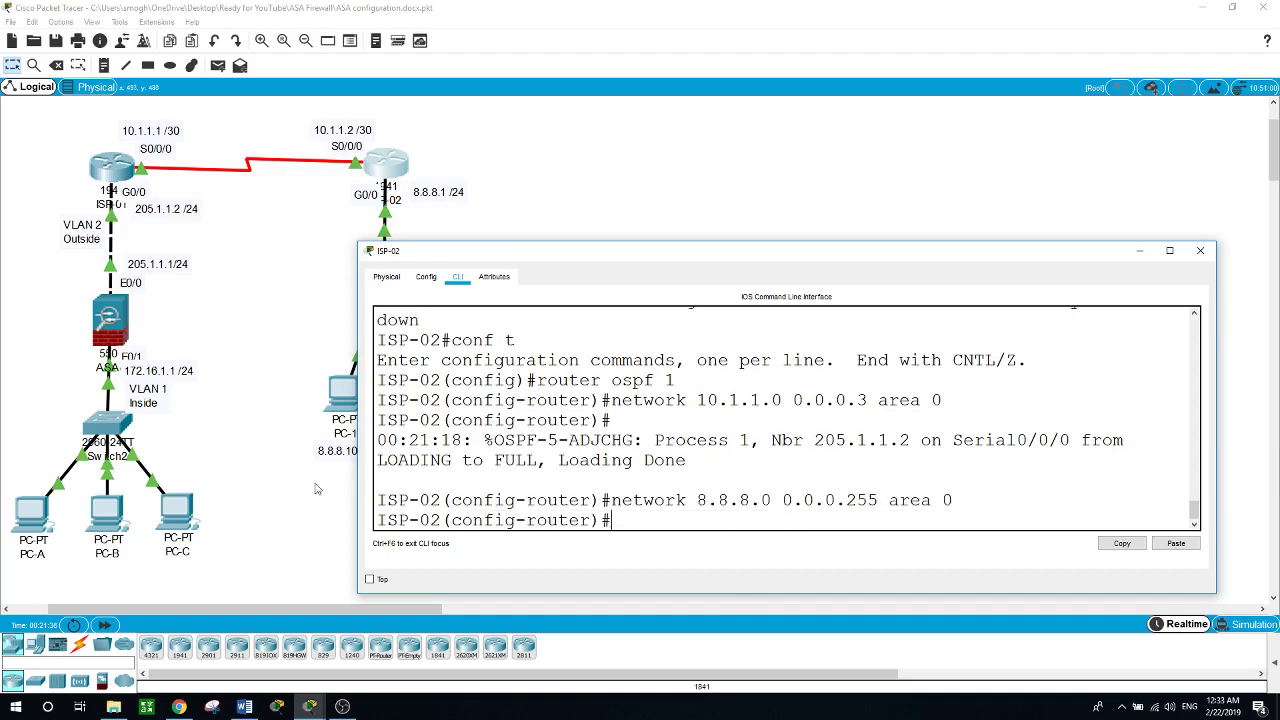
Close ISP-02 and bring up PC-1's Desktop Command Prompt
key("alt+F4")
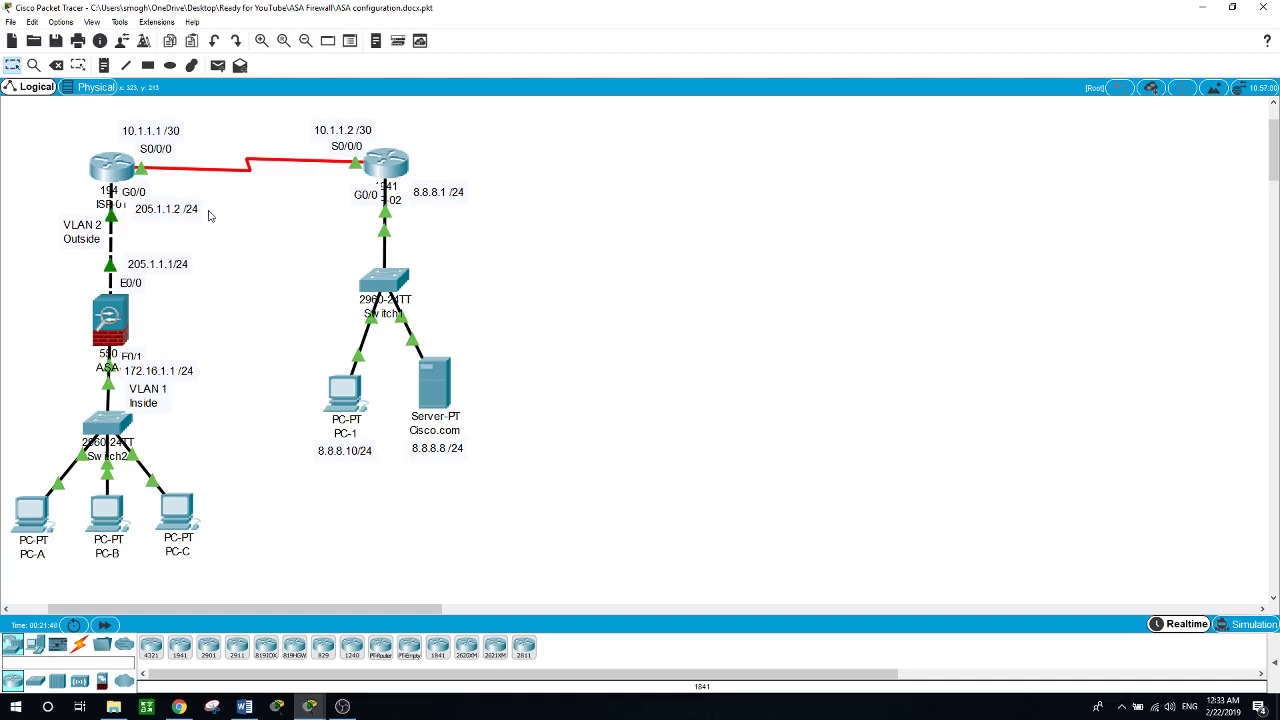
left_click(345, 401)
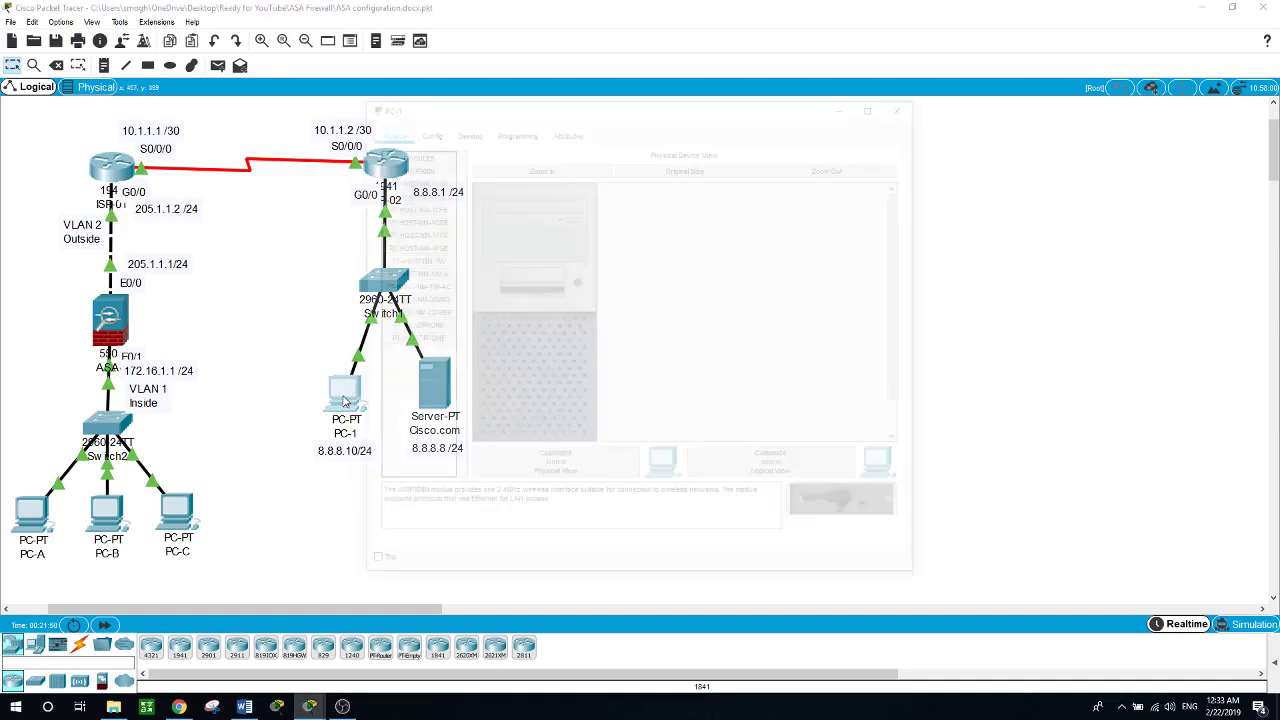
left_click_drag(603, 108, 778, 110)
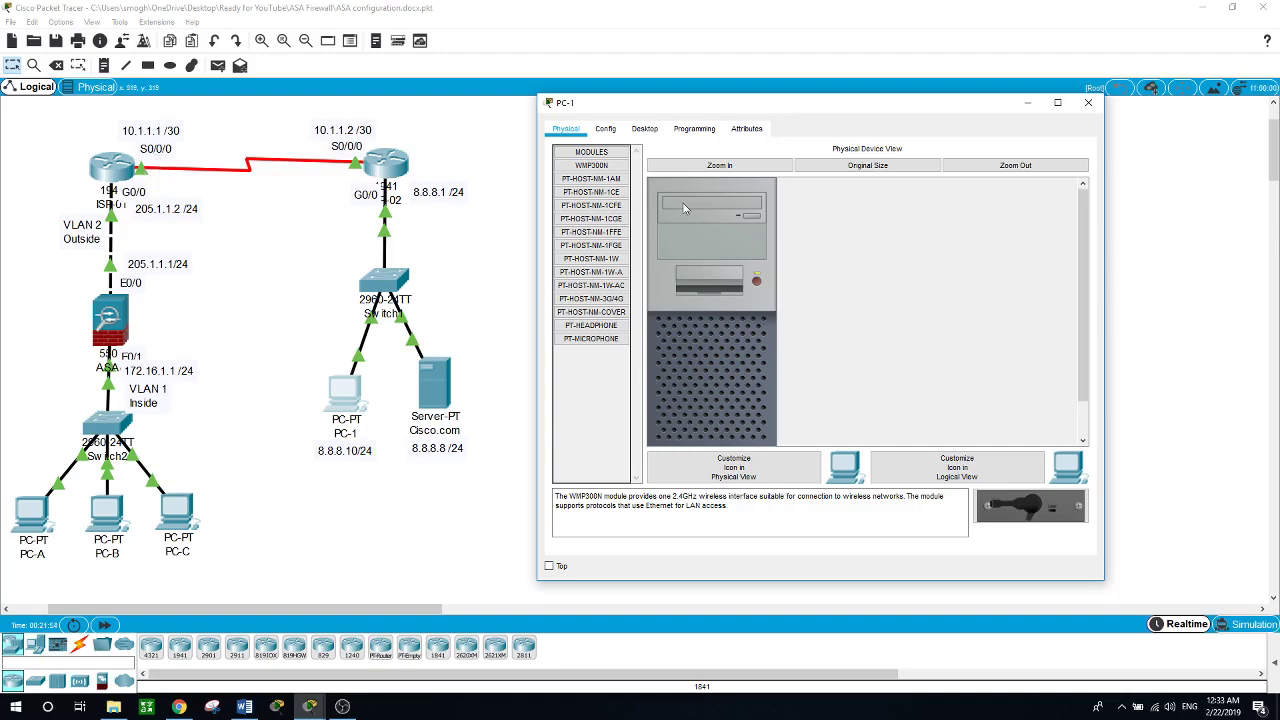
left_click(645, 130)
left_click(900, 175)
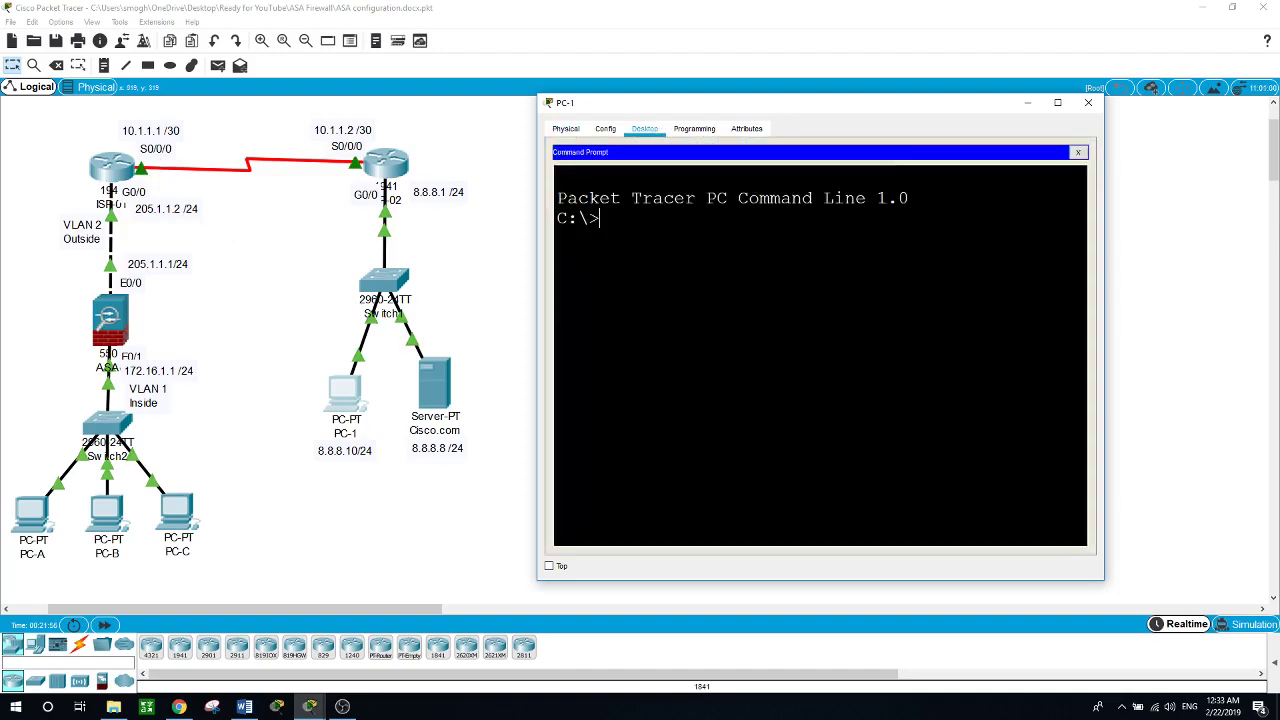
Ping 10.1.1.1 and 8.8.8.1 from PC-1
type("ping 10.1.1.1")
key("Return")
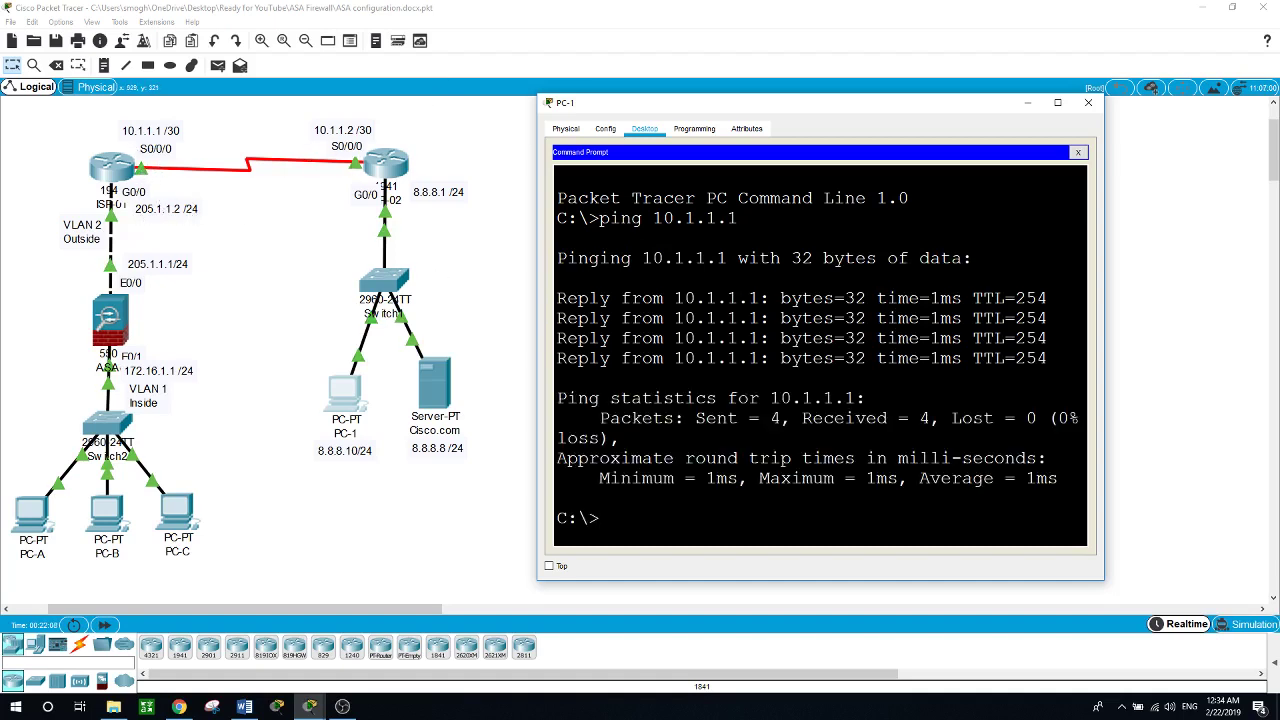
type("ping 8.8.8.1")
key("Return")
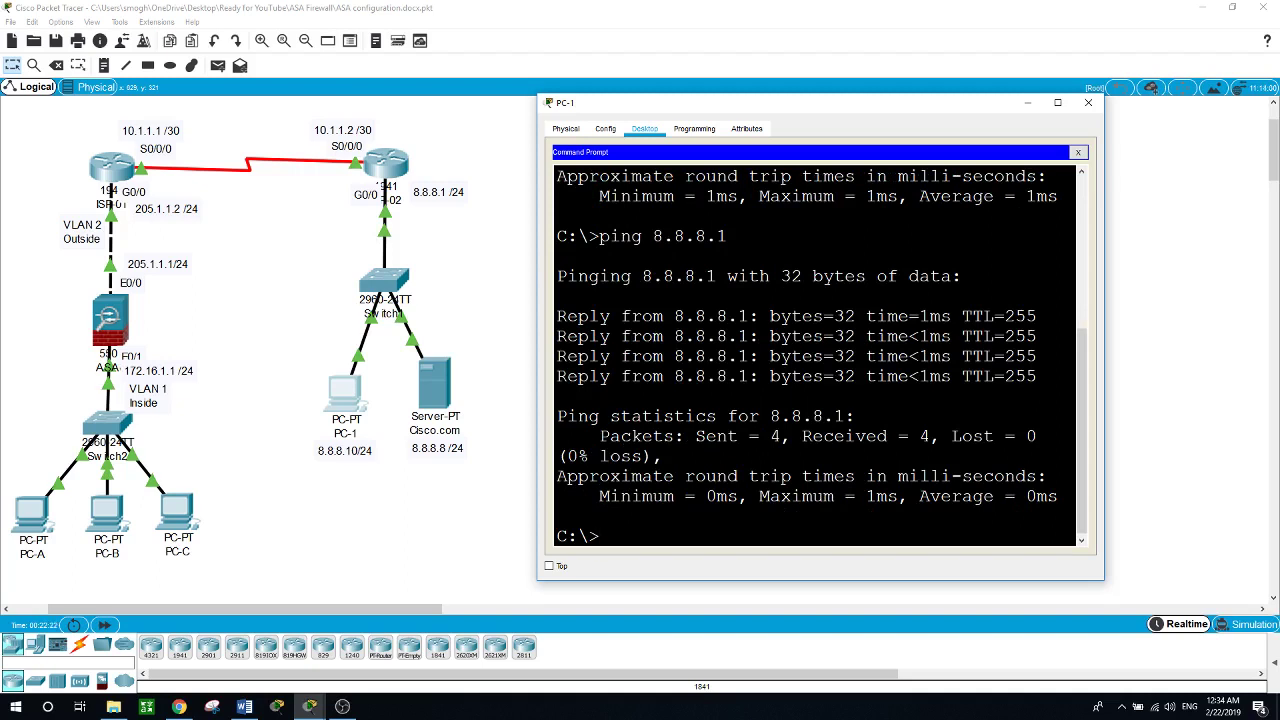
Close PC-1 and bring the ASA0 configuration window into view
left_click(276, 390)
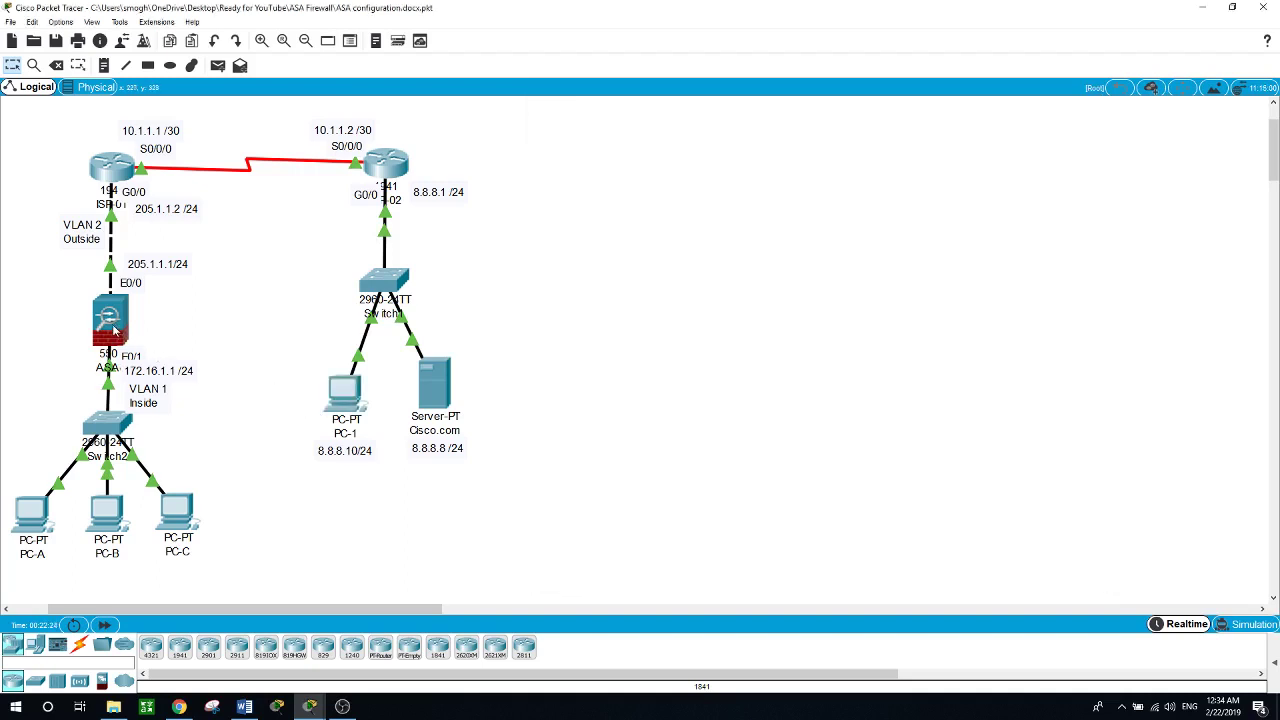
left_click(113, 330)
left_click_drag(697, 202, 659, 302)
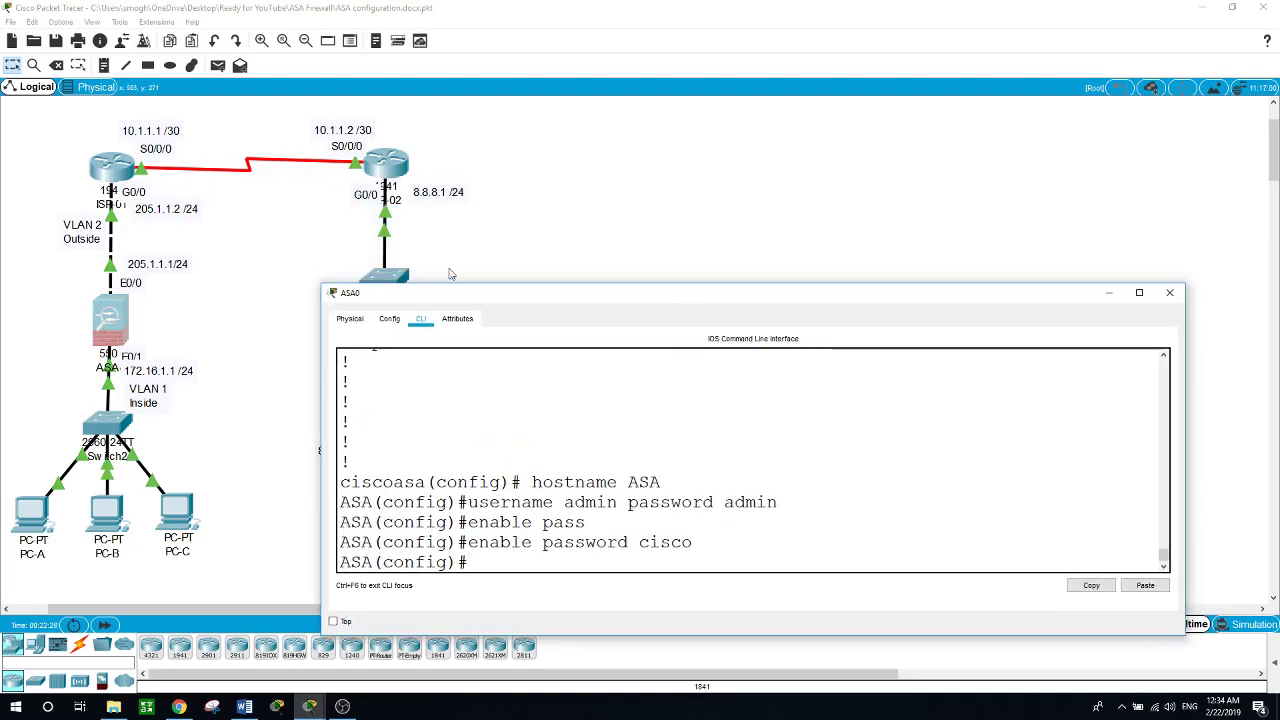
left_click_drag(470, 300, 661, 281)
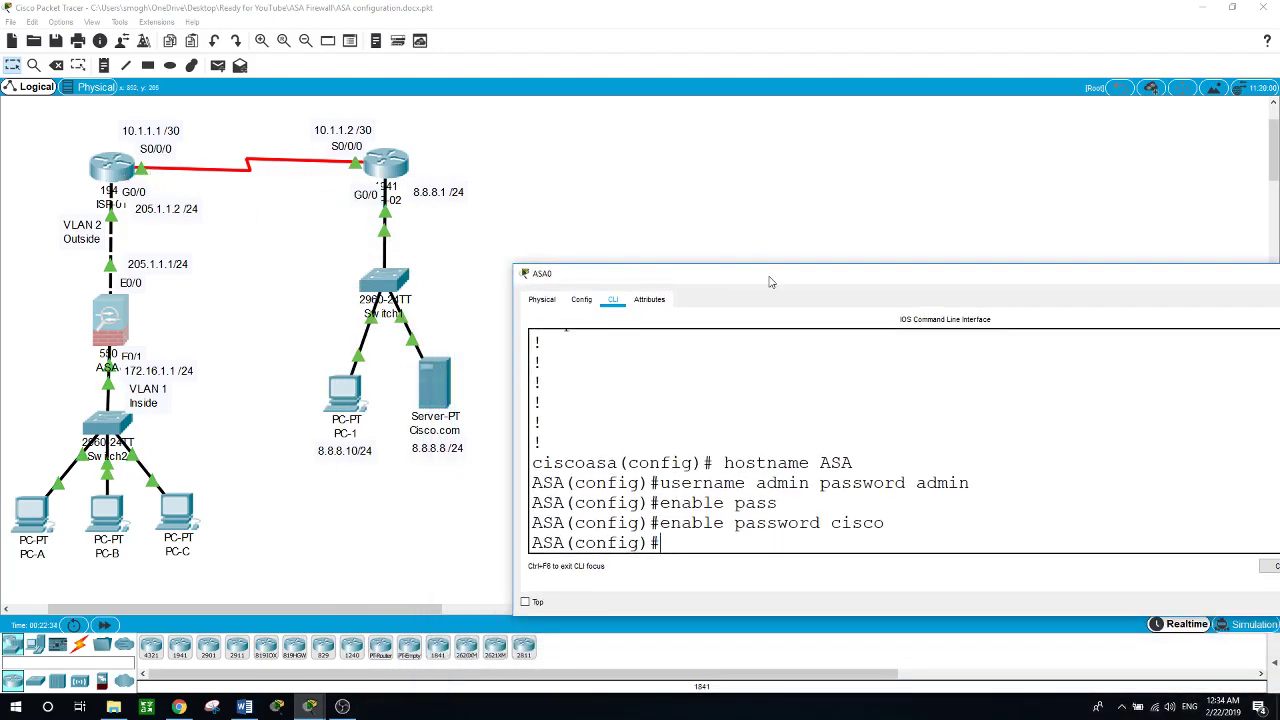
left_click_drag(770, 282, 512, 240)
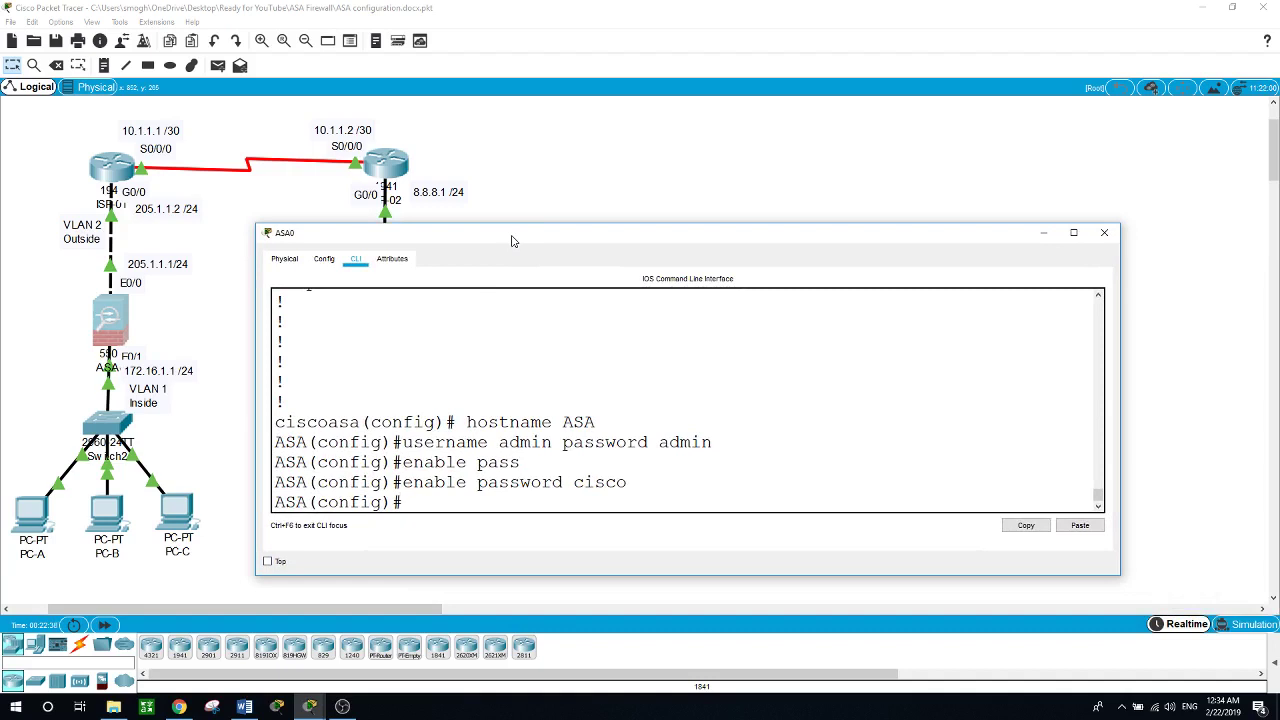
Assign the ASA's VLAN 1 interface the address 172.16.1.1 255.255.255.0
type("int vlan 1")
key("Return")
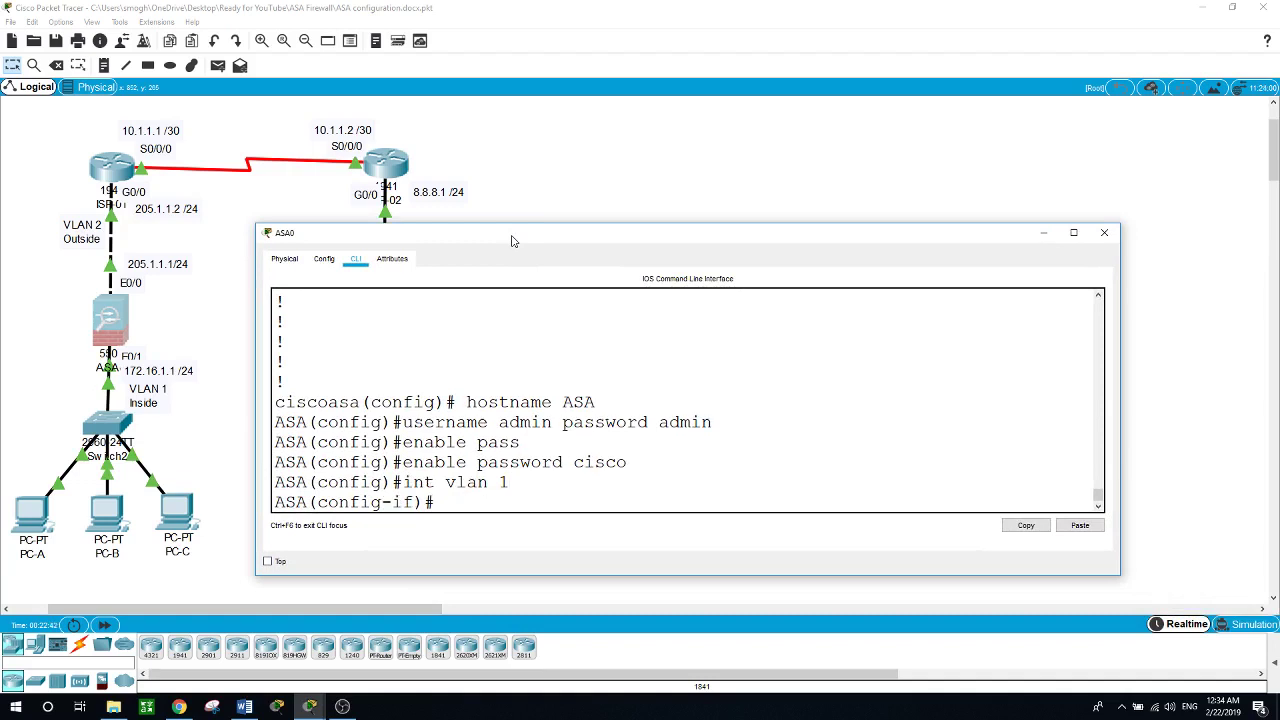
type("ip address")
type("17")
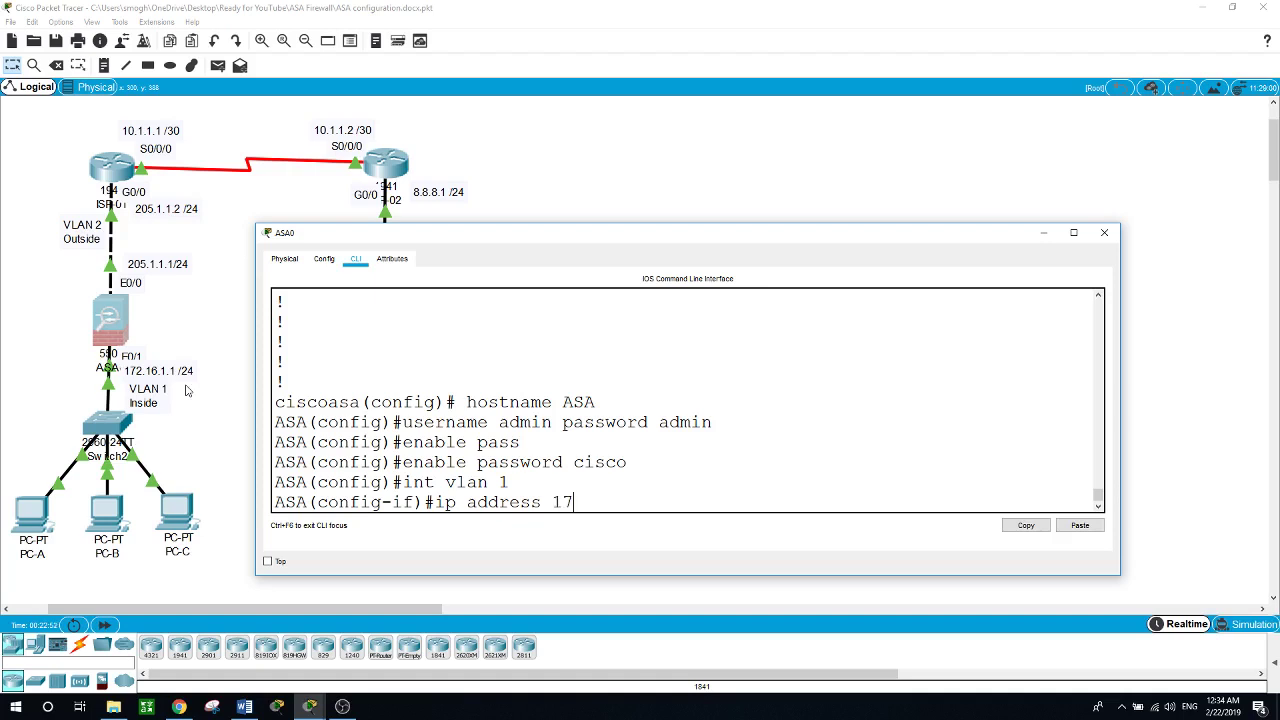
type("2.16.1.1 255.255.255")
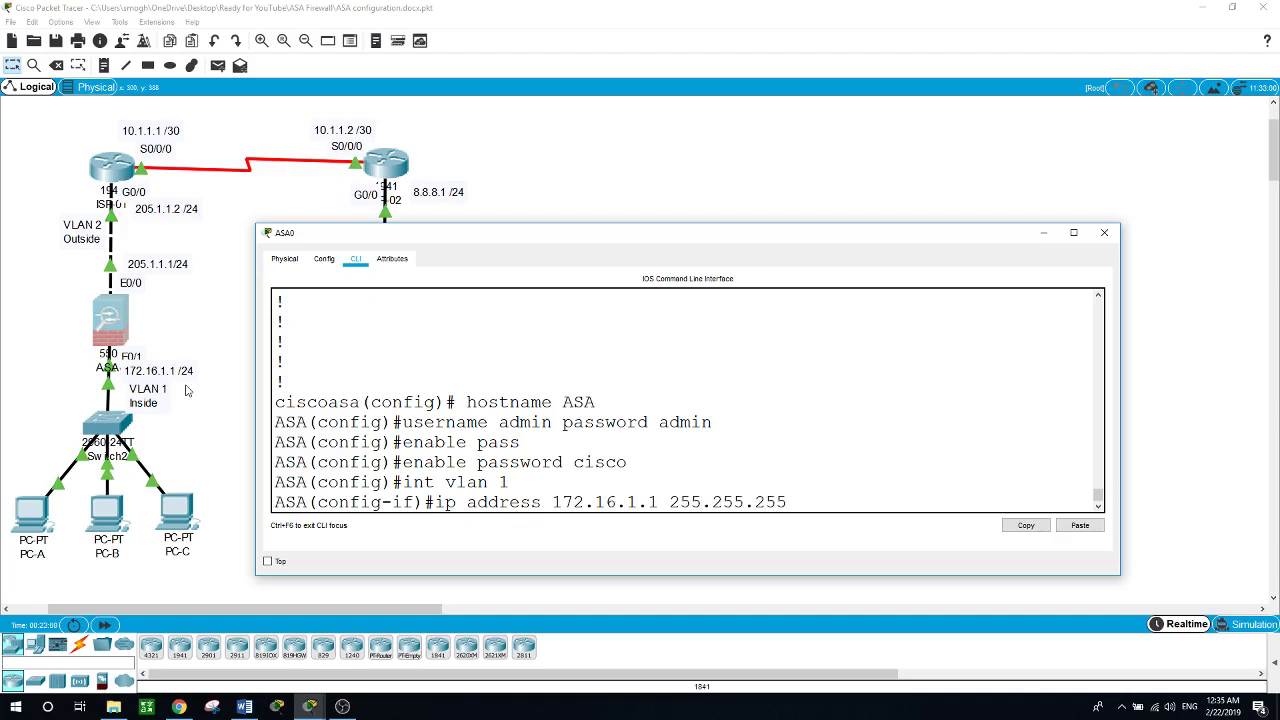
type(".0")
key("Return")
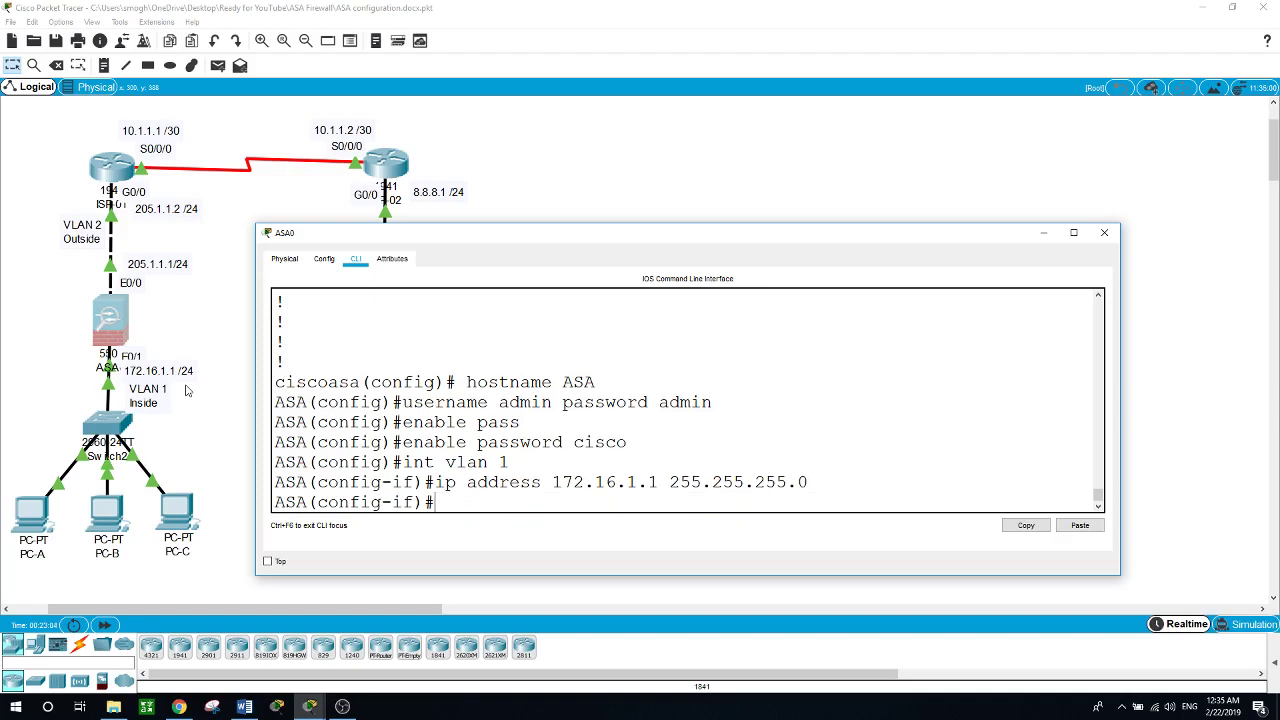
Name VLAN 1 'inside' with security level 100 and exit the interface
type("nameif inside")
key("Return")
type("s")
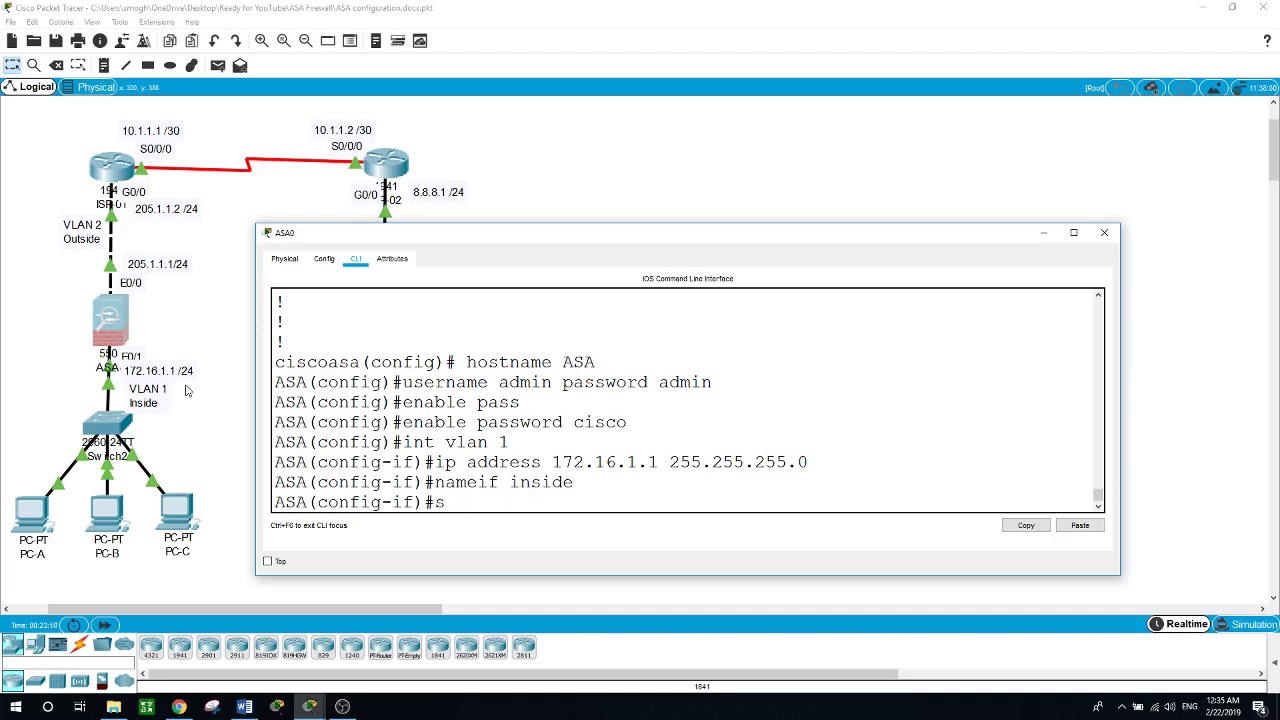
type("e")
key("Tab")
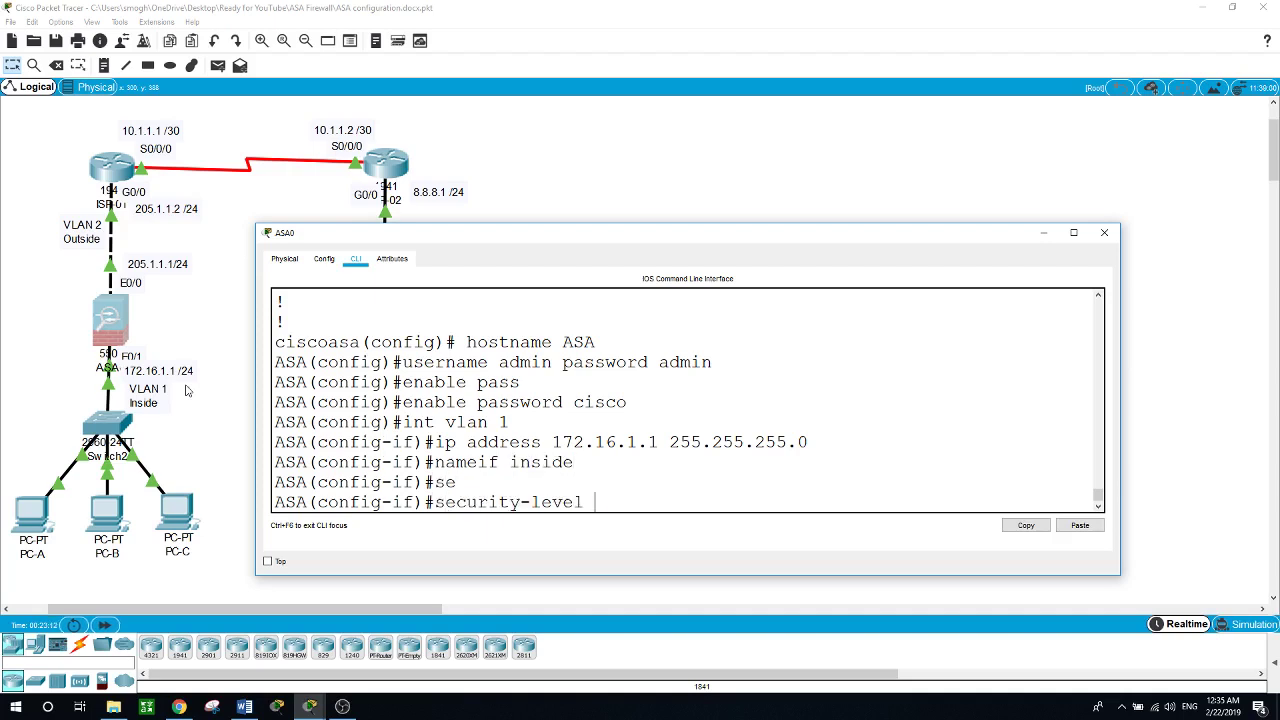
type("100")
key("Return")
type("exit")
key("Return")
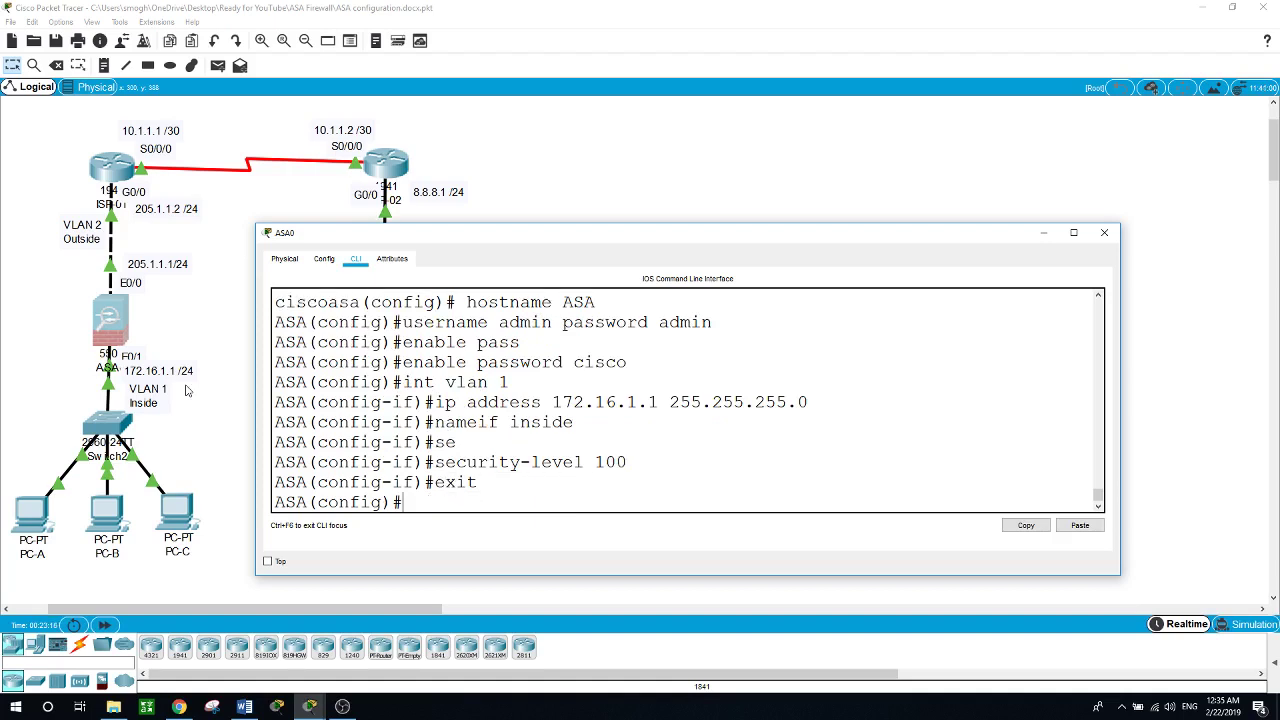
type("int")
Make ASA port Ethernet0/1 an access port in VLAN 1 and exit the interface
left_click(138, 360)
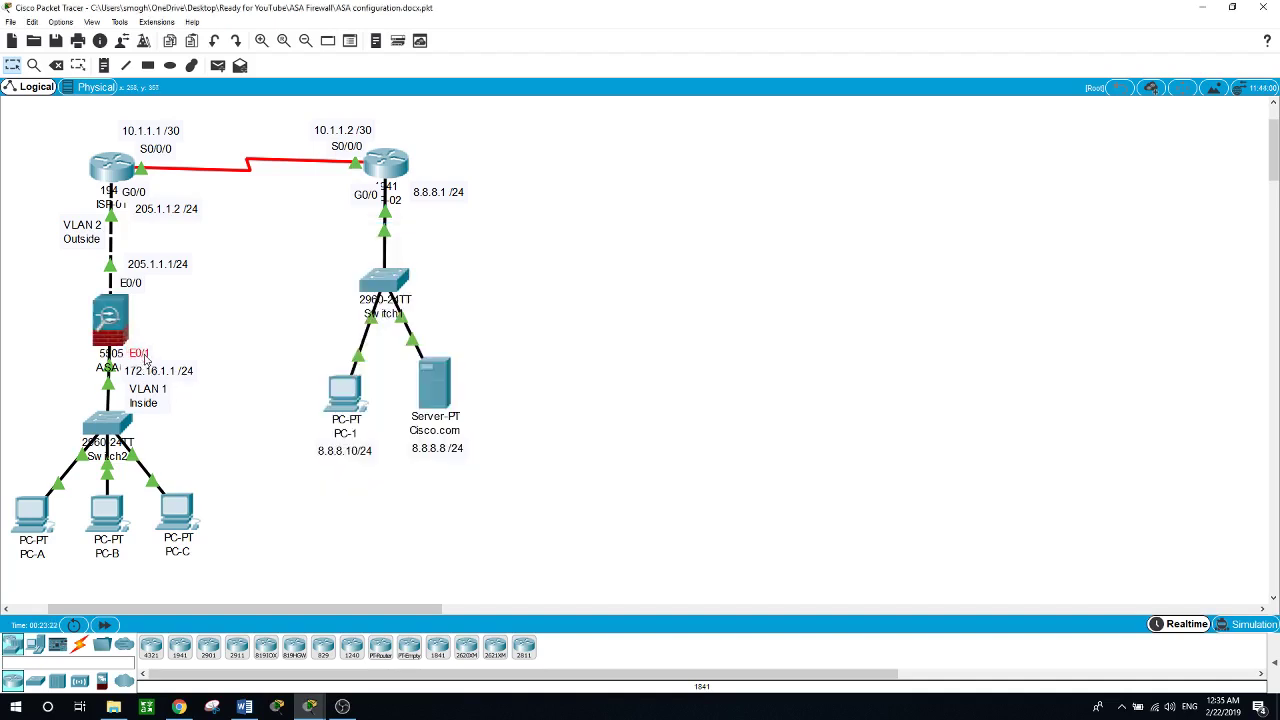
left_click(126, 336)
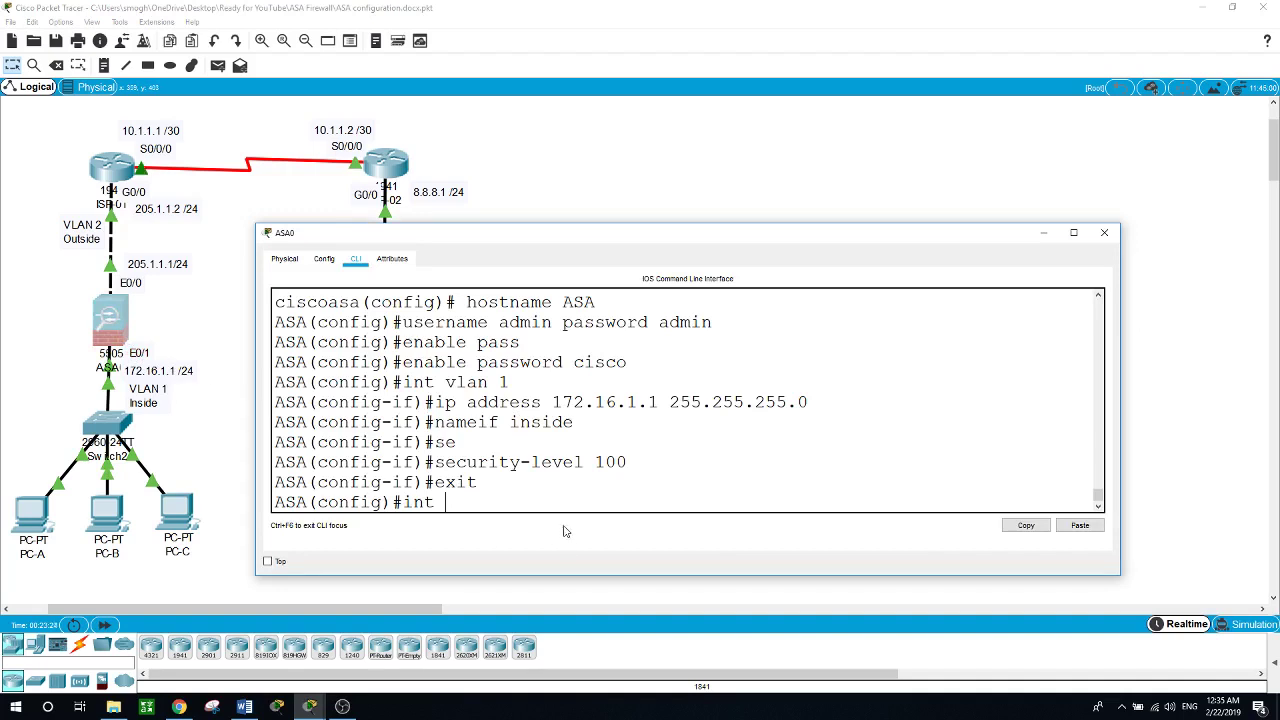
type("e0/1")
key("Return")
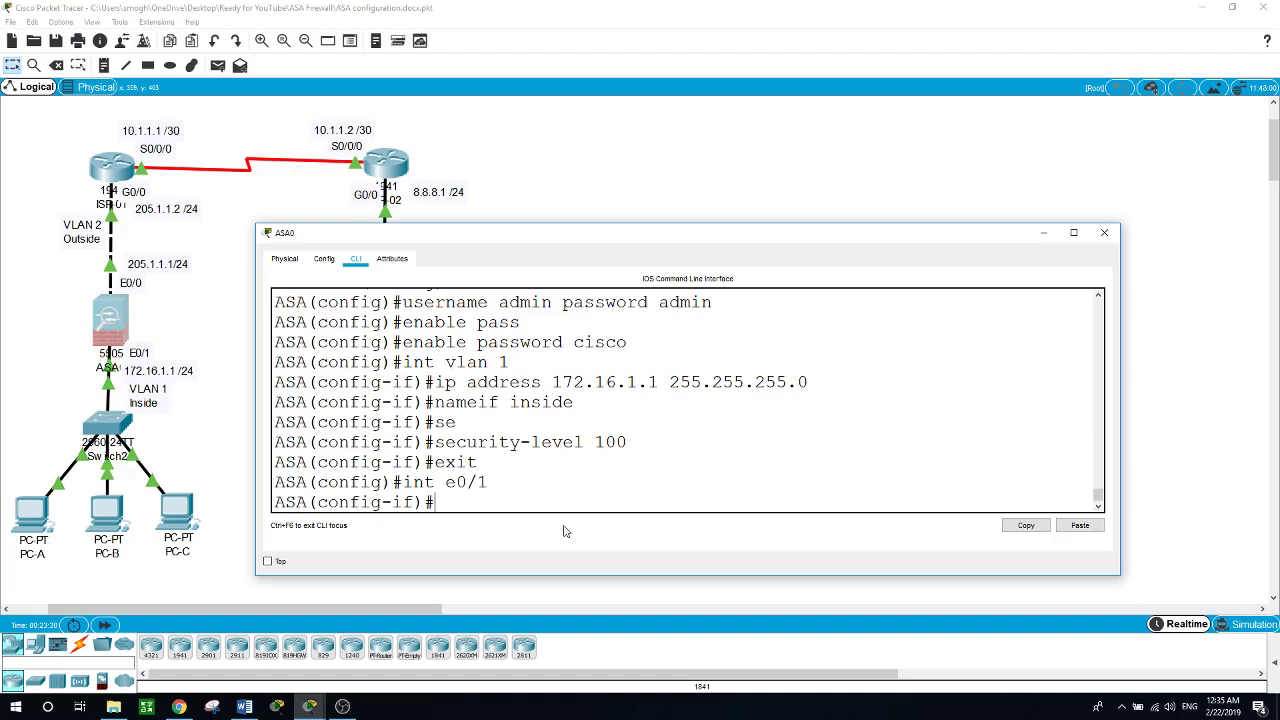
type("swith")
key("Tab")
key("BackSpace")
key("Tab")
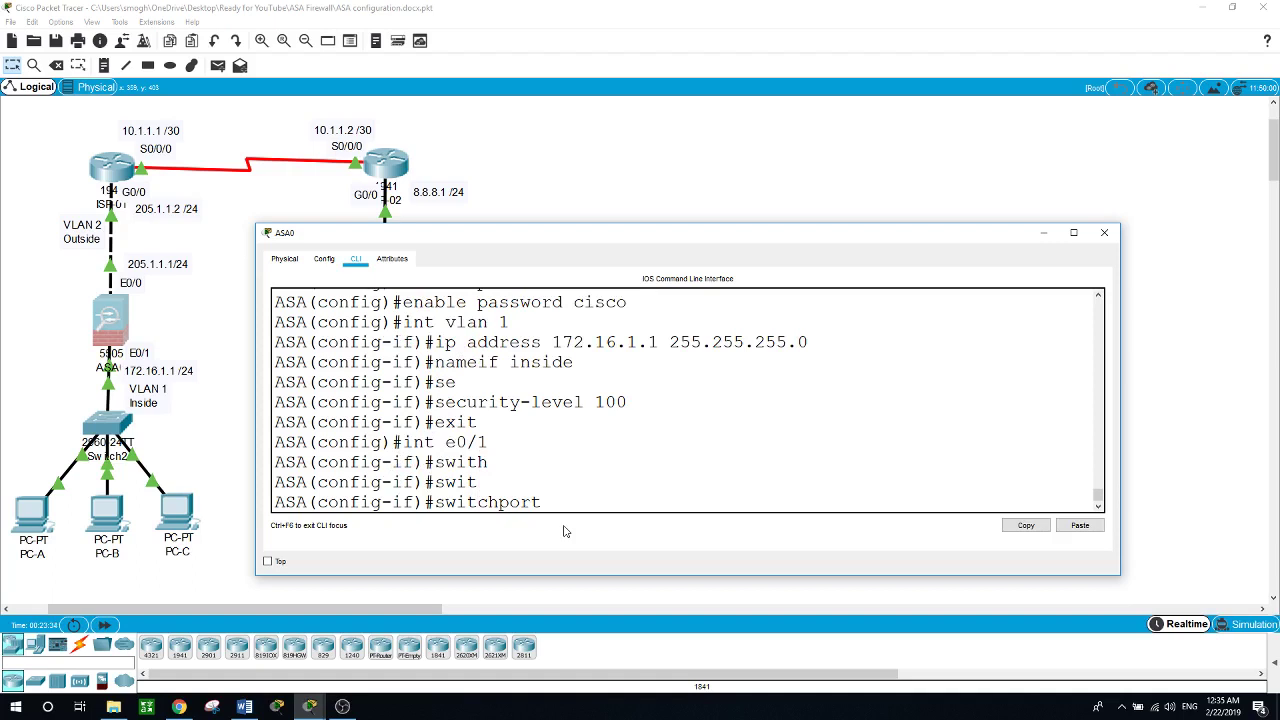
type("acc")
key("Tab")
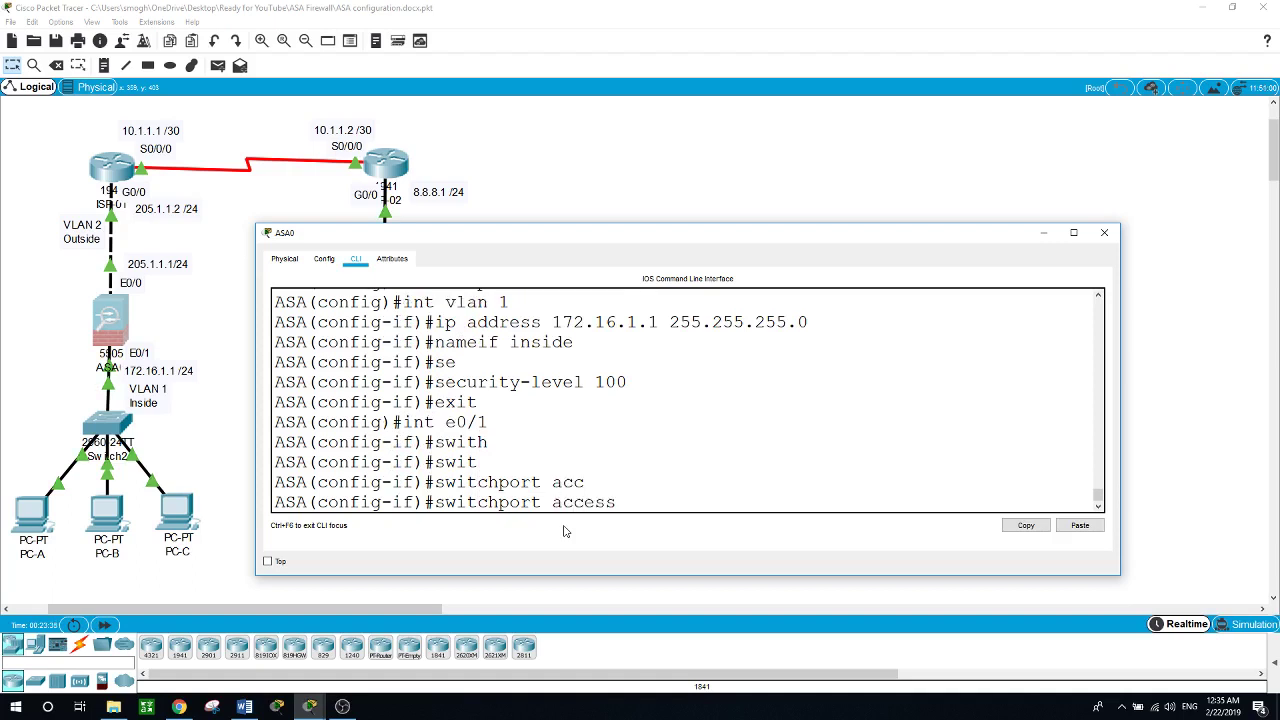
type("vlan 1")
key("Return")
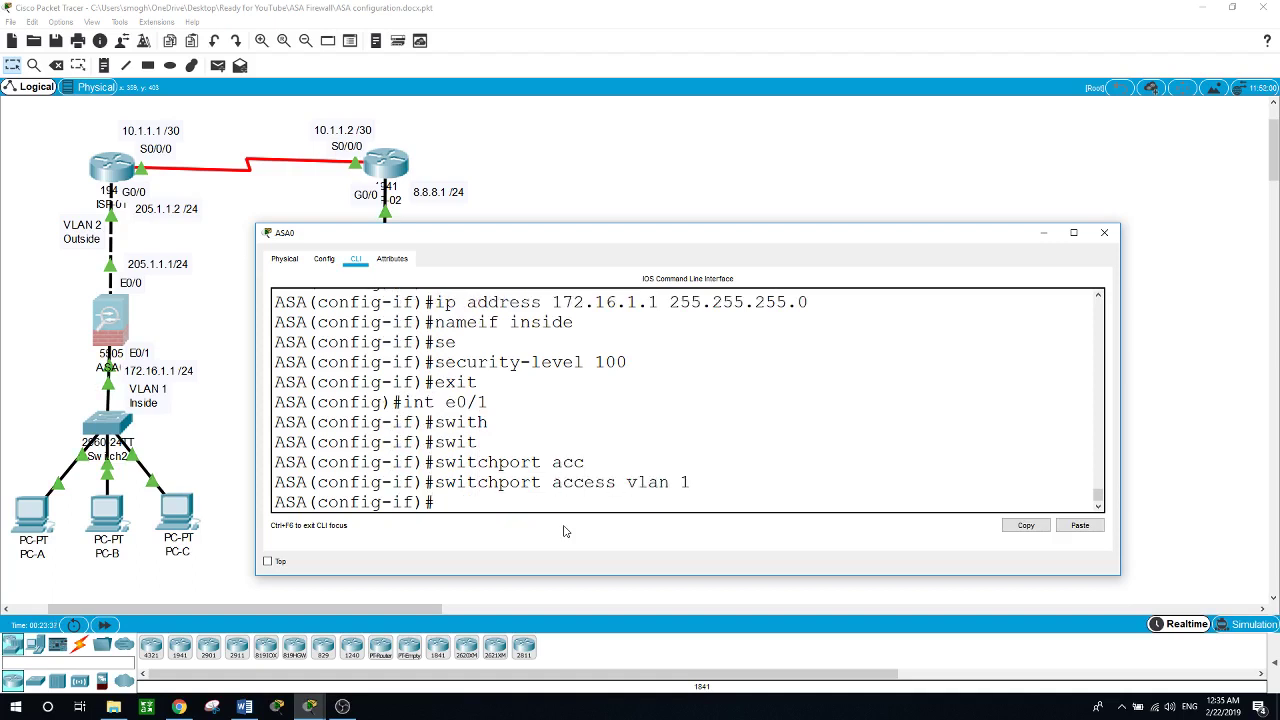
type("exit")
key("Return")
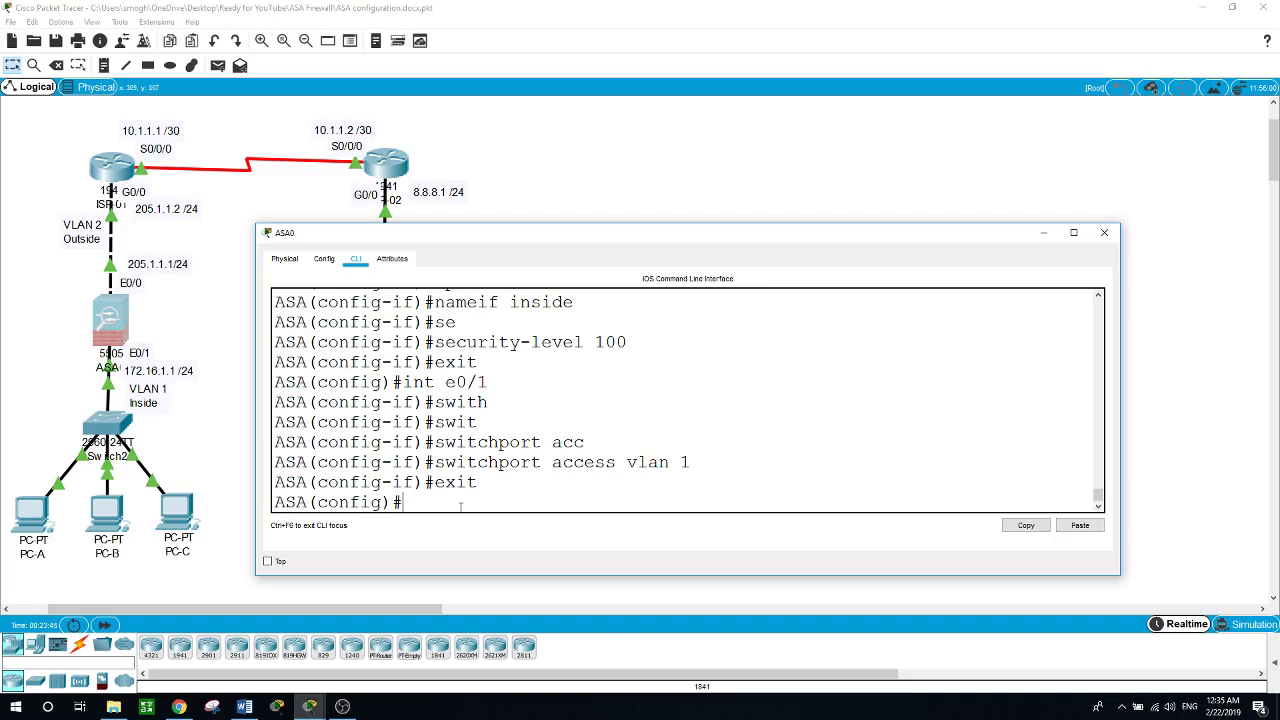
Give the ASA's VLAN 2 interface 205.1.1.1 255.255.255.0 and name it 'outside'
type("nt vlan 2")
key("Return")
type("ip address")
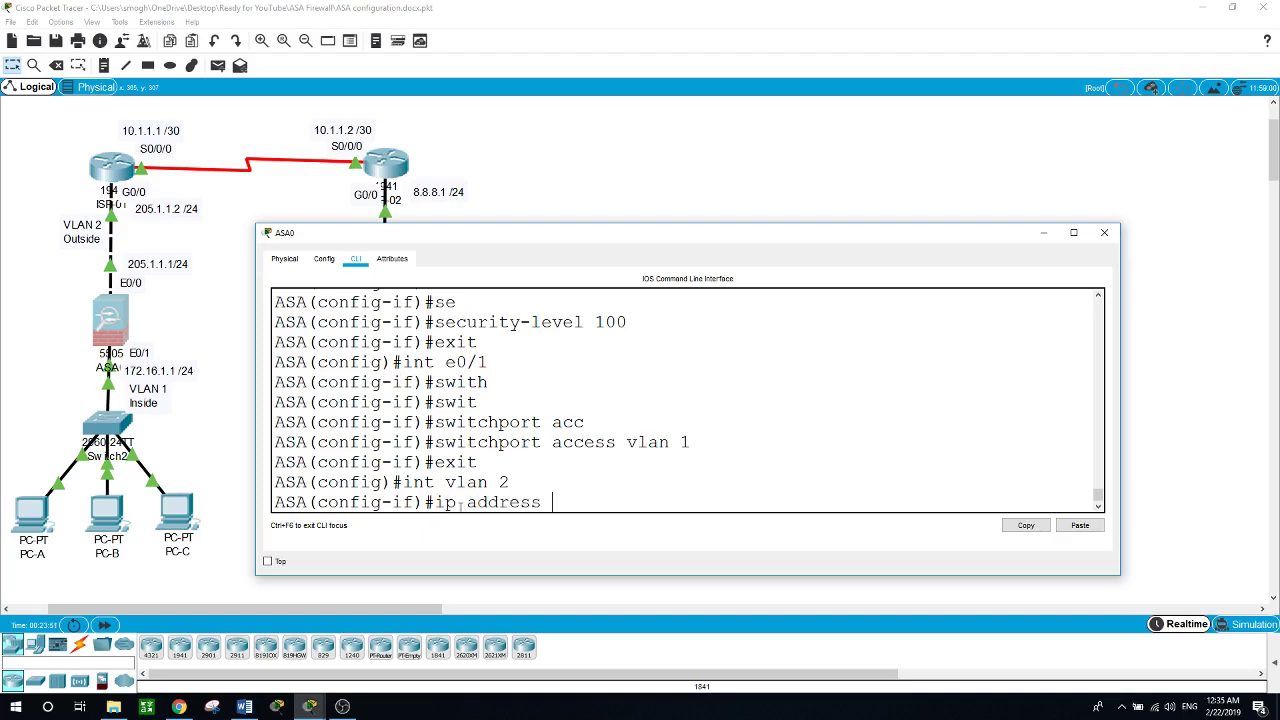
type(" 205.1.1.1 255.255.255.0")
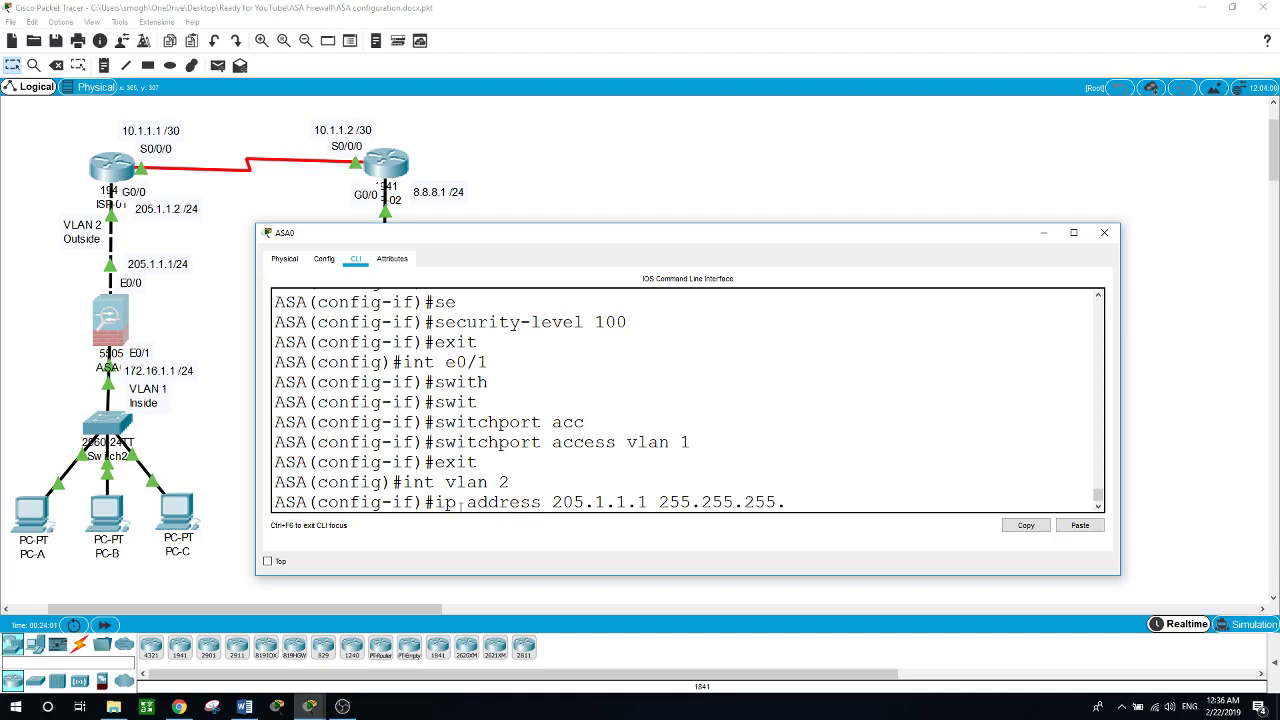
key("Return")
type("name")
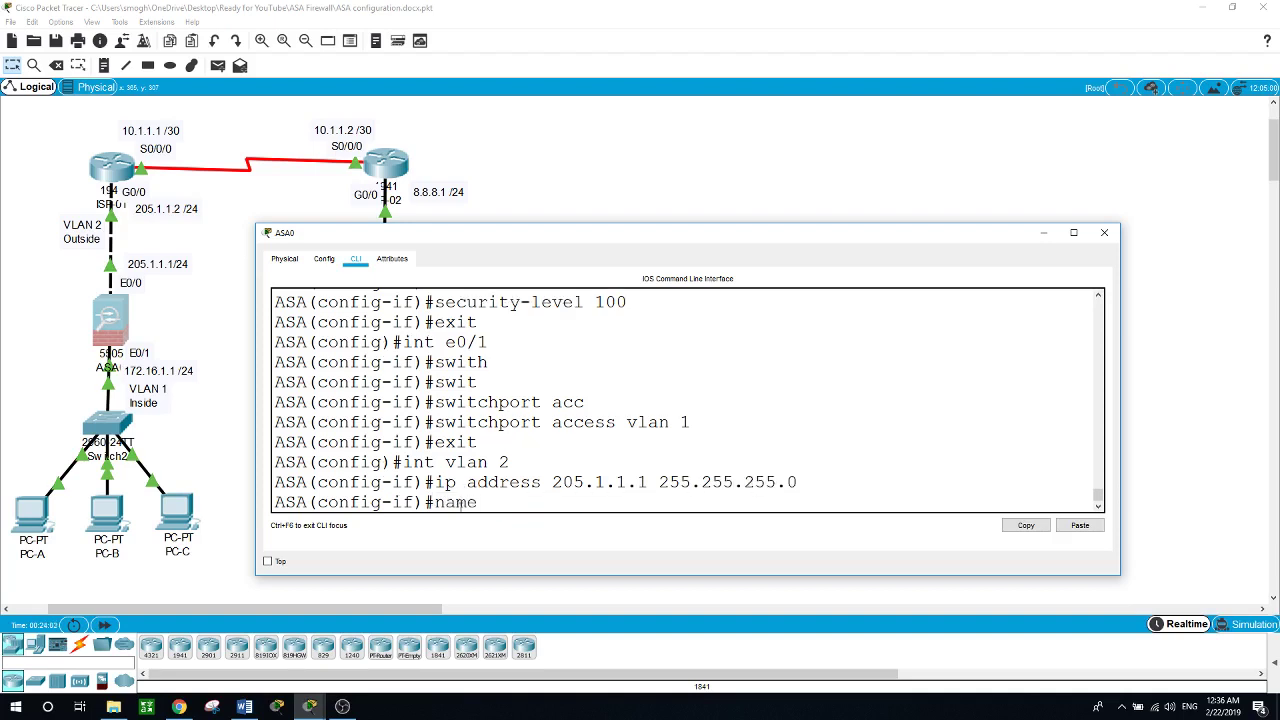
type("if o")
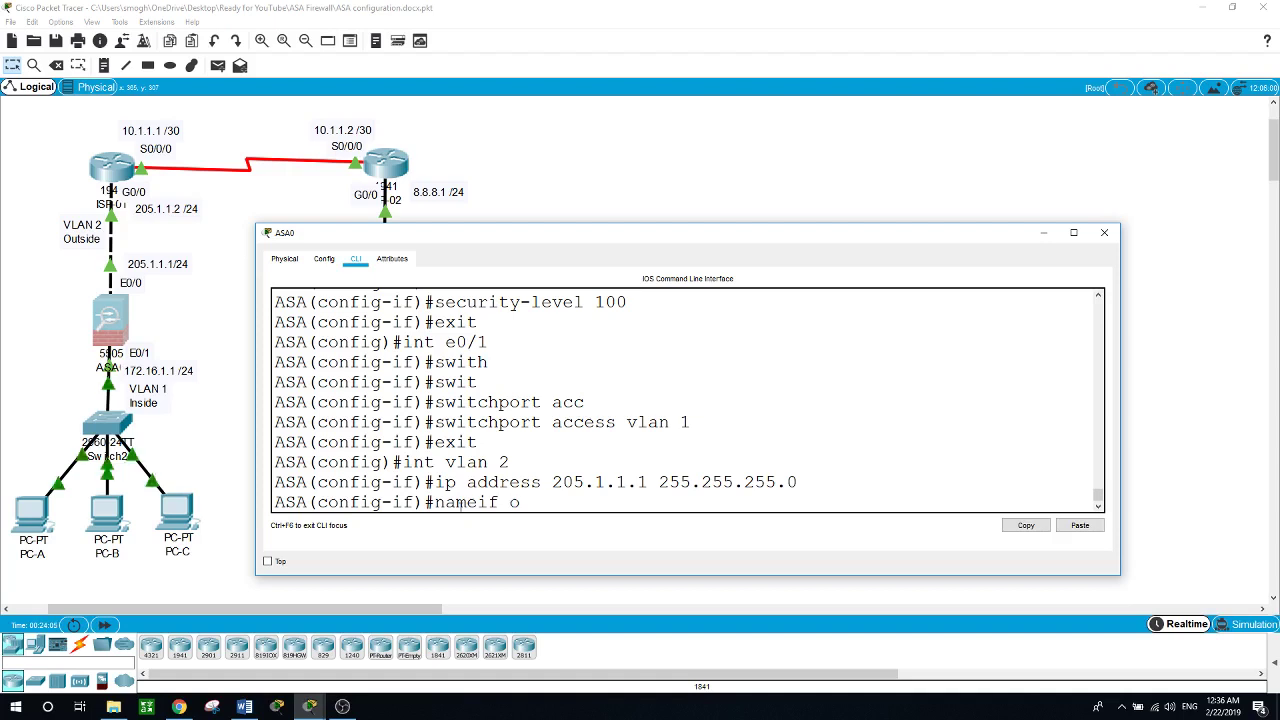
type("utside")
key("Return")
Set VLAN 2's security level to 0, exit, and enter interface e0/0
type("sec")
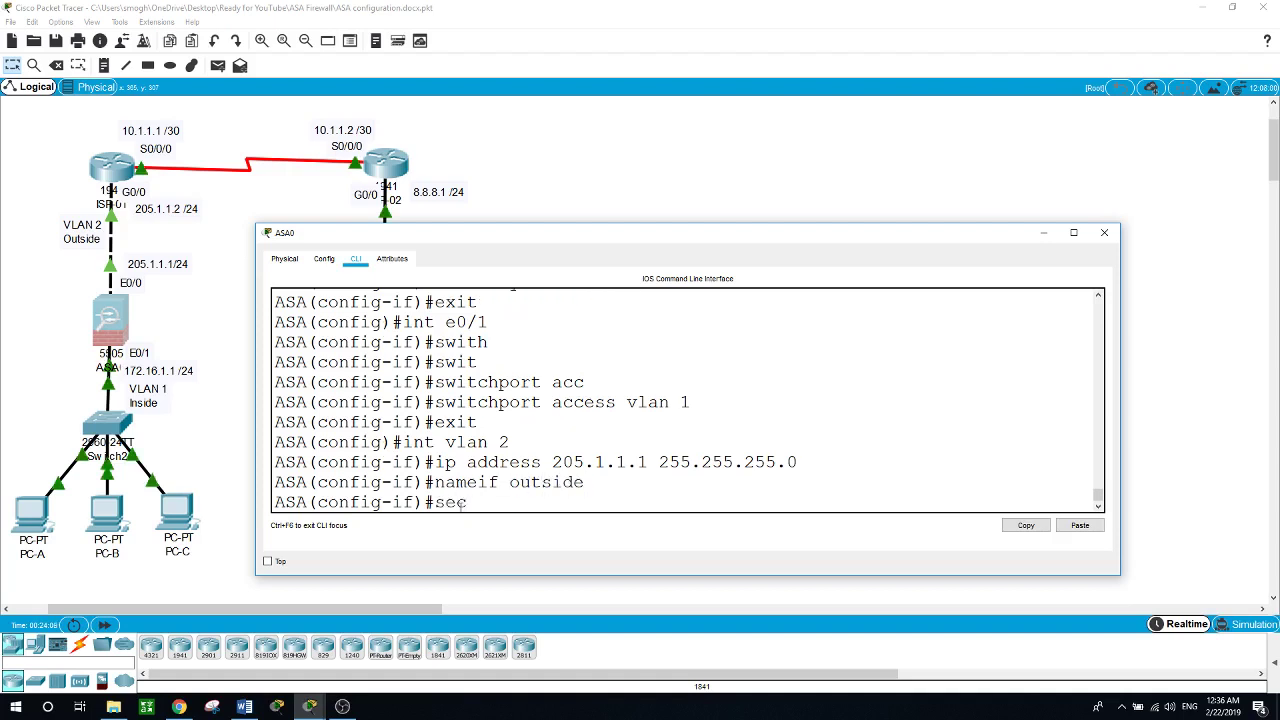
key("Tab")
type("0")
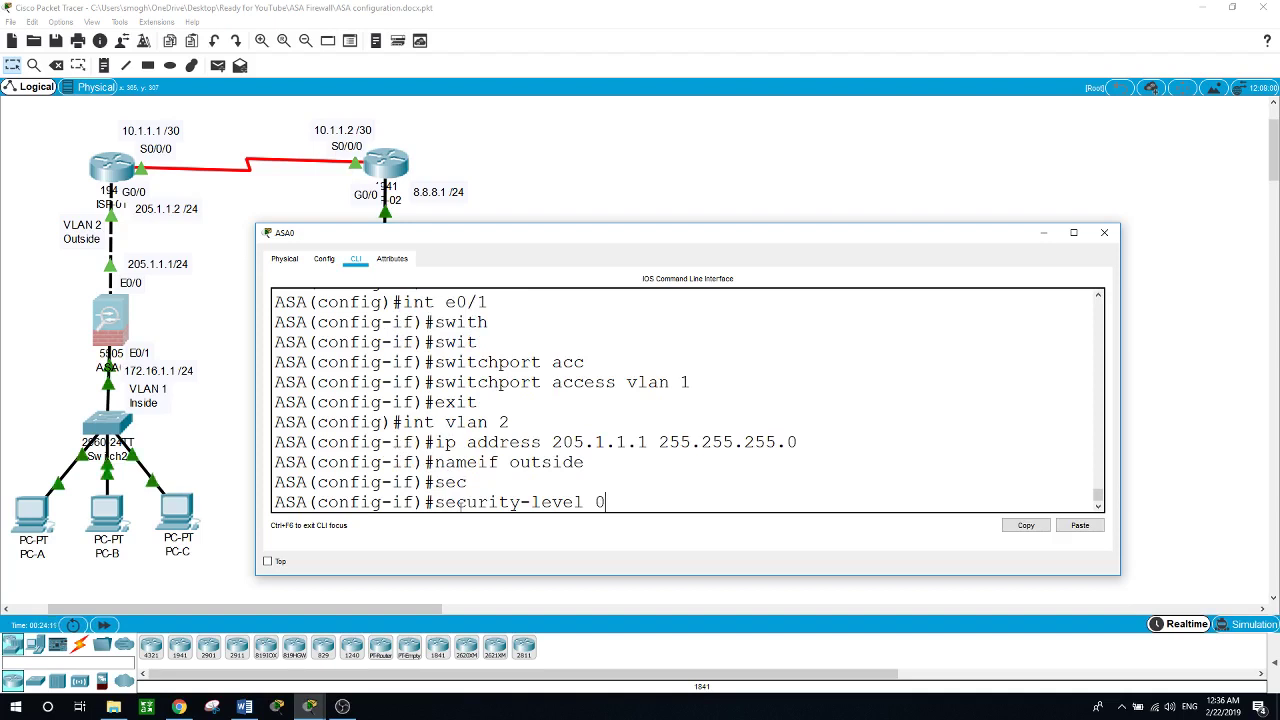
key("Return")
type("exit")
key("Return")
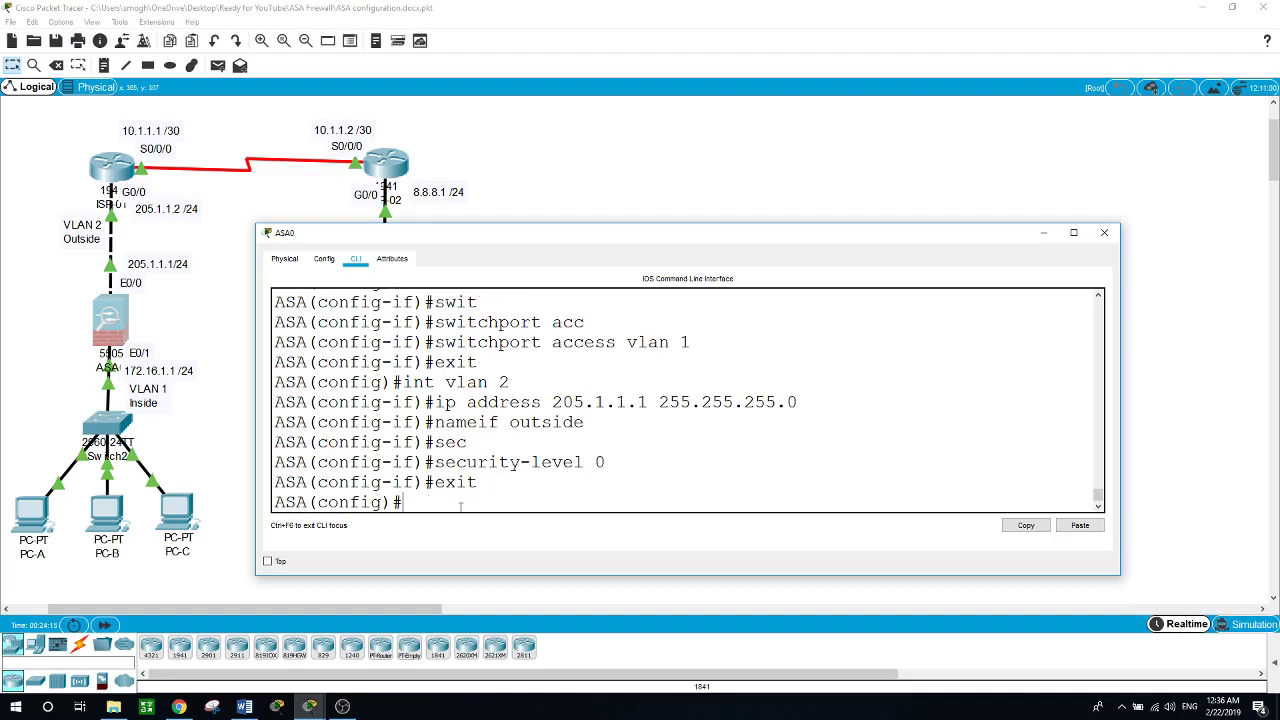
type("int e0/0")
key("Return")
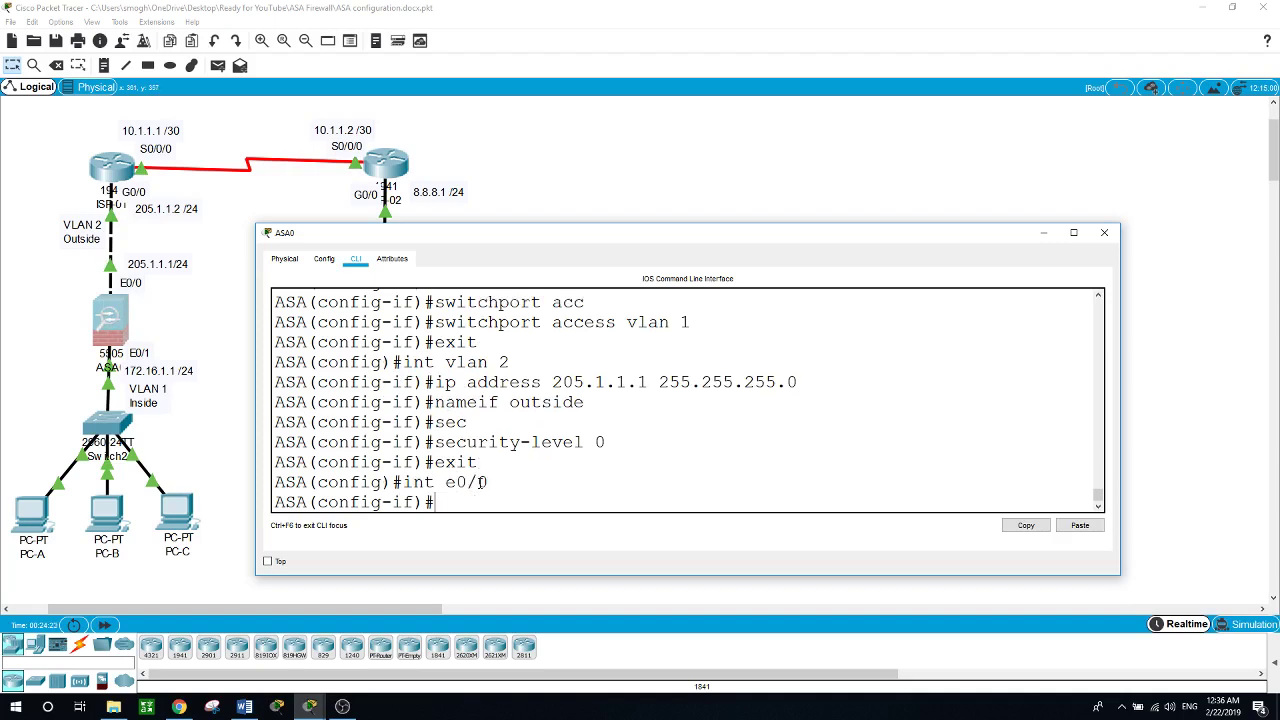
Assign ASA port Ethernet0/0 to access VLAN 2 with switchport access vlan 2
type("swi")
key("Tab")
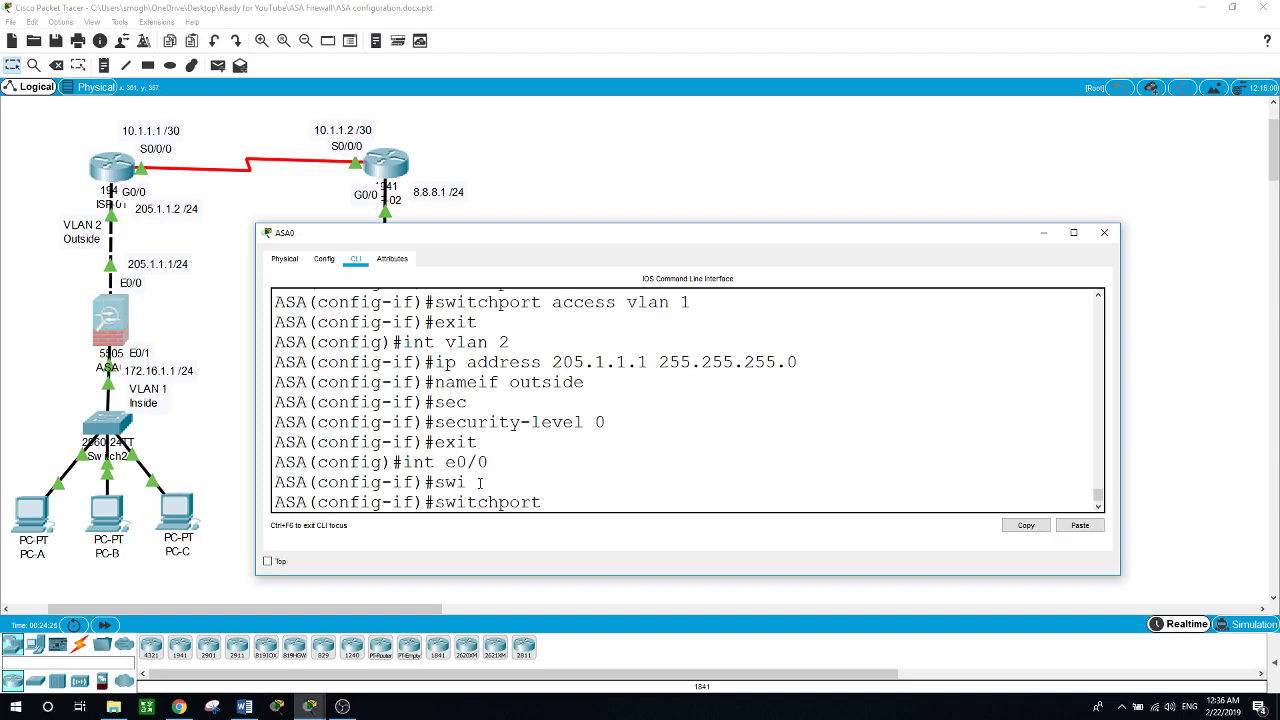
type("acc")
key("Tab")
type("vlan")
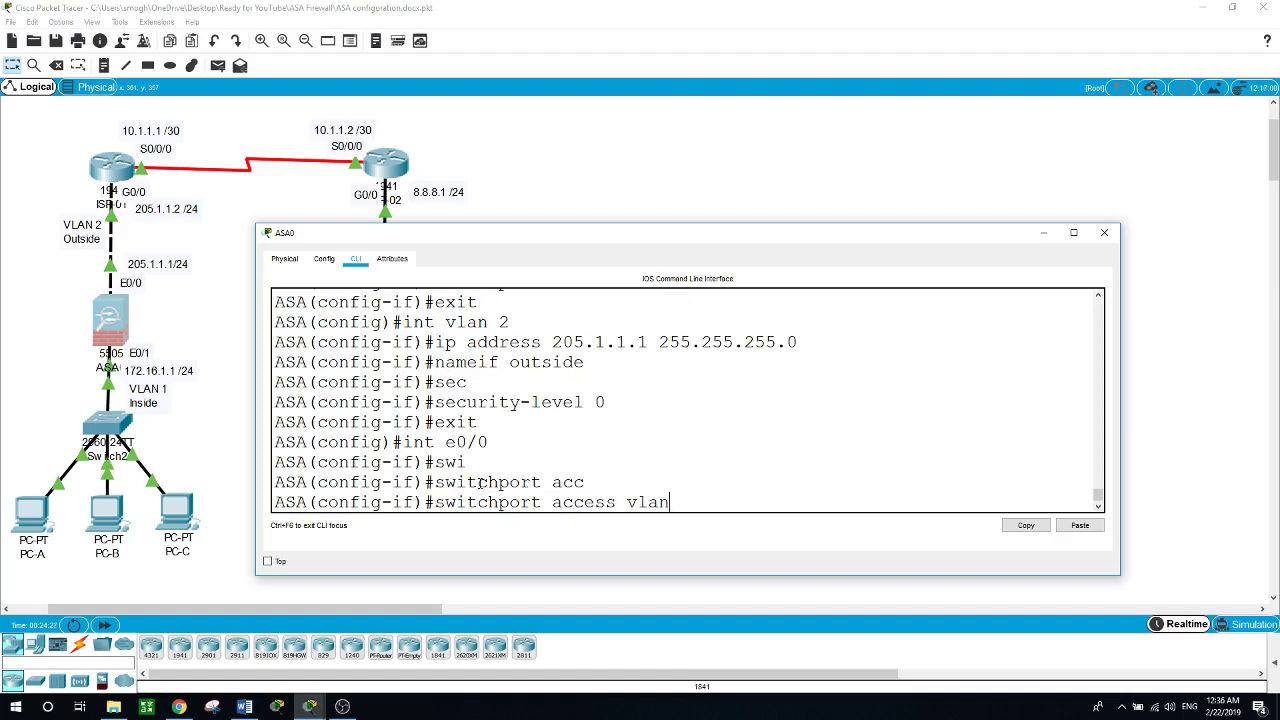
key("Return")
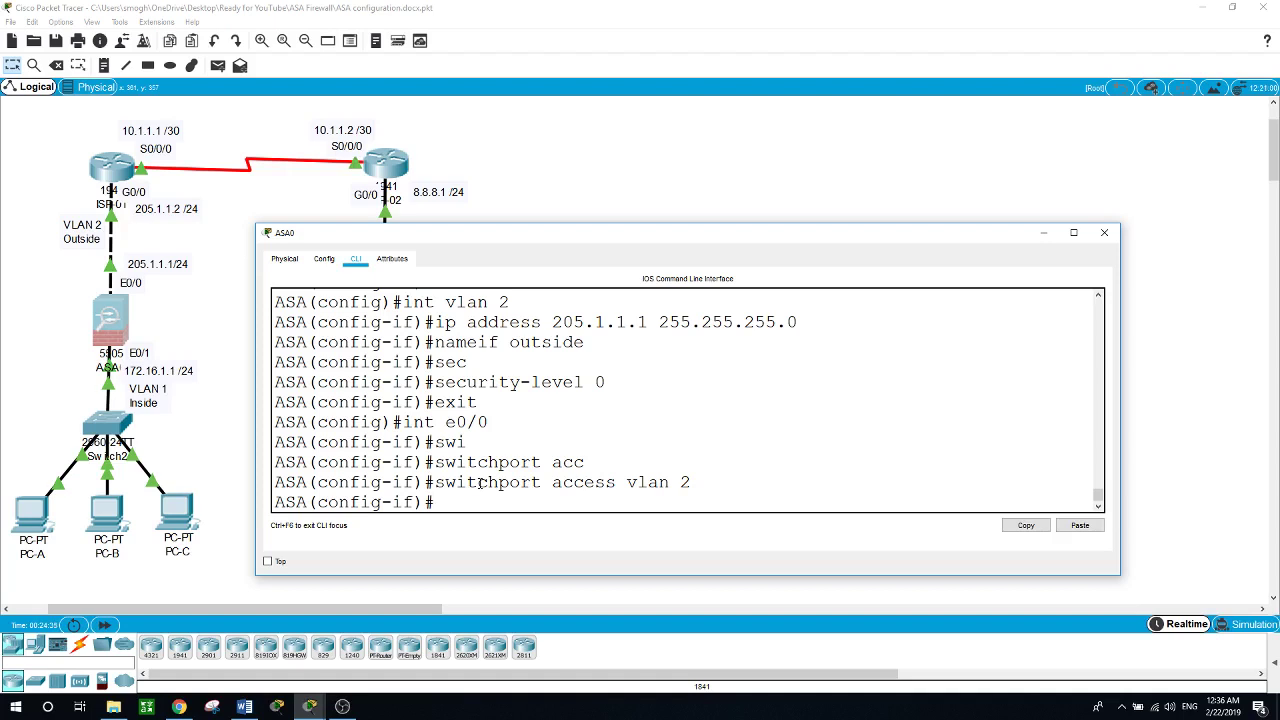
Run show int ip brief to confirm Vlan1 172.16.1.1 and Vlan2 205.1.1.1 are up
type("show")
type("int ip ad")
key("BackSpace")
key("BackSpace")
type("brief")
key("Return")
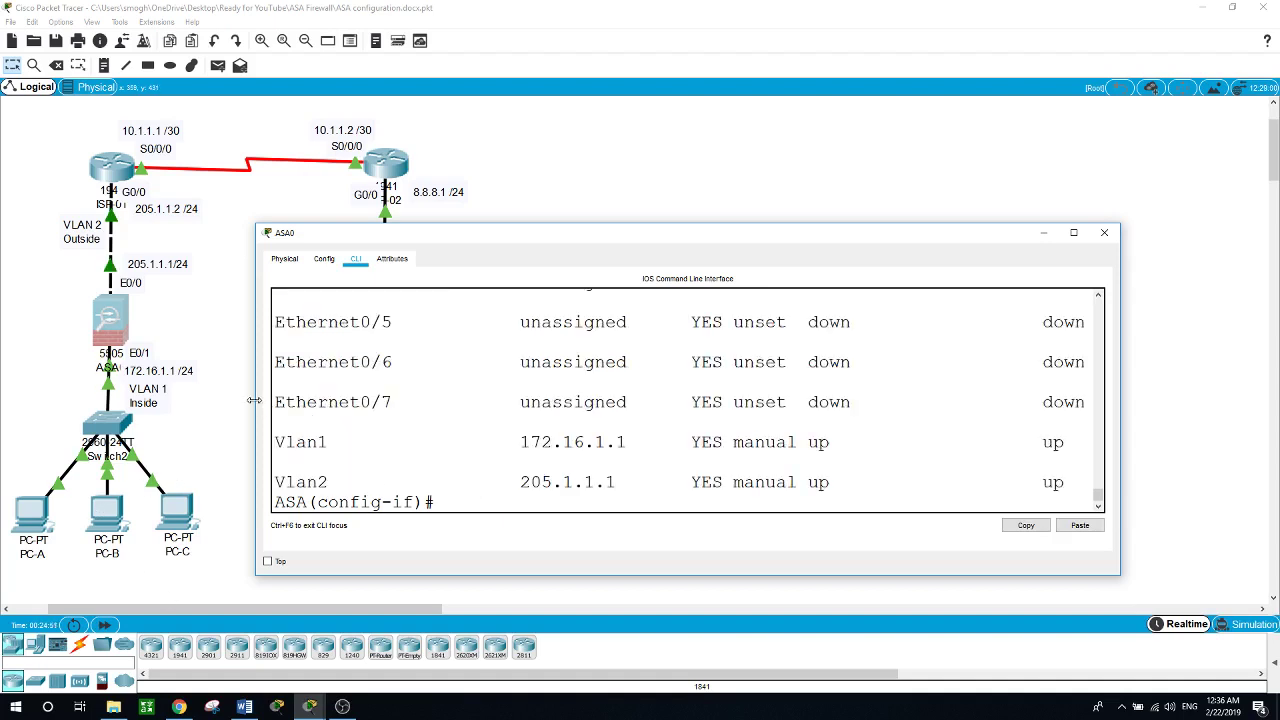
Widen the ASA console and run show ip address, highlighting Vlan1 inside 172.16.1.1 and Vlan2 outside 205.1.1.1
left_click_drag(254, 400, 160, 401)
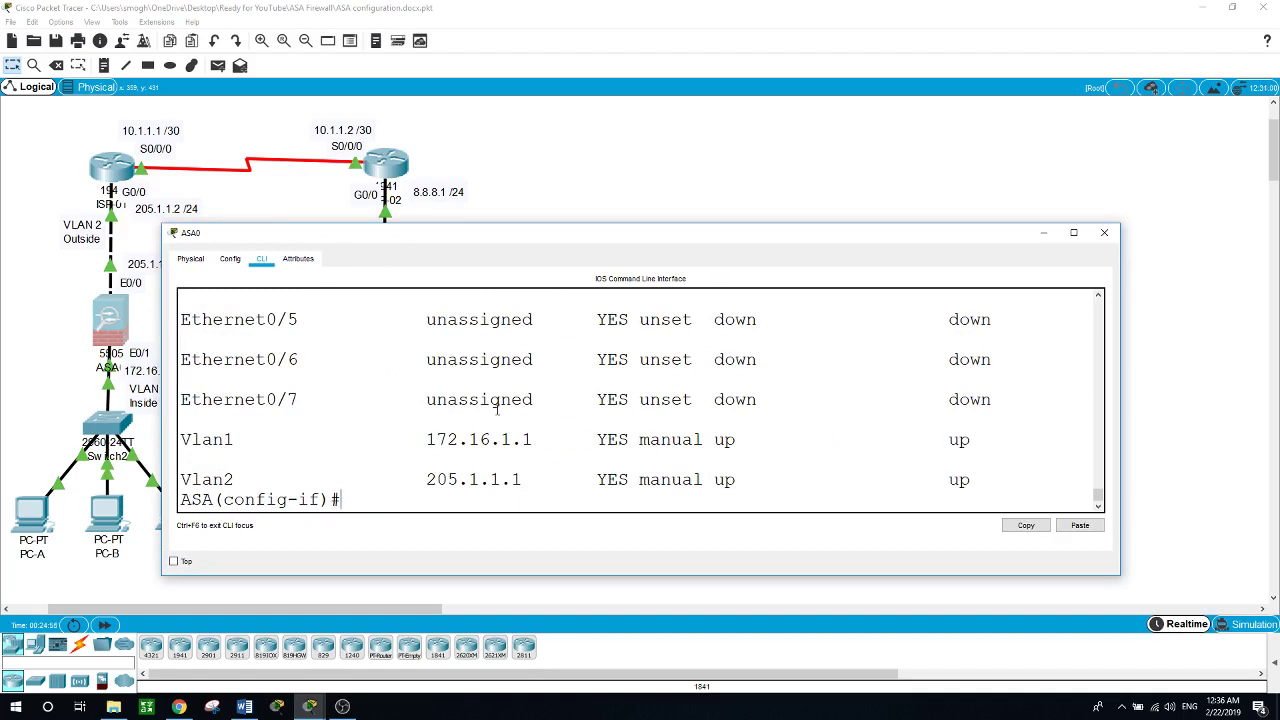
type("show ip address")
key("Return")
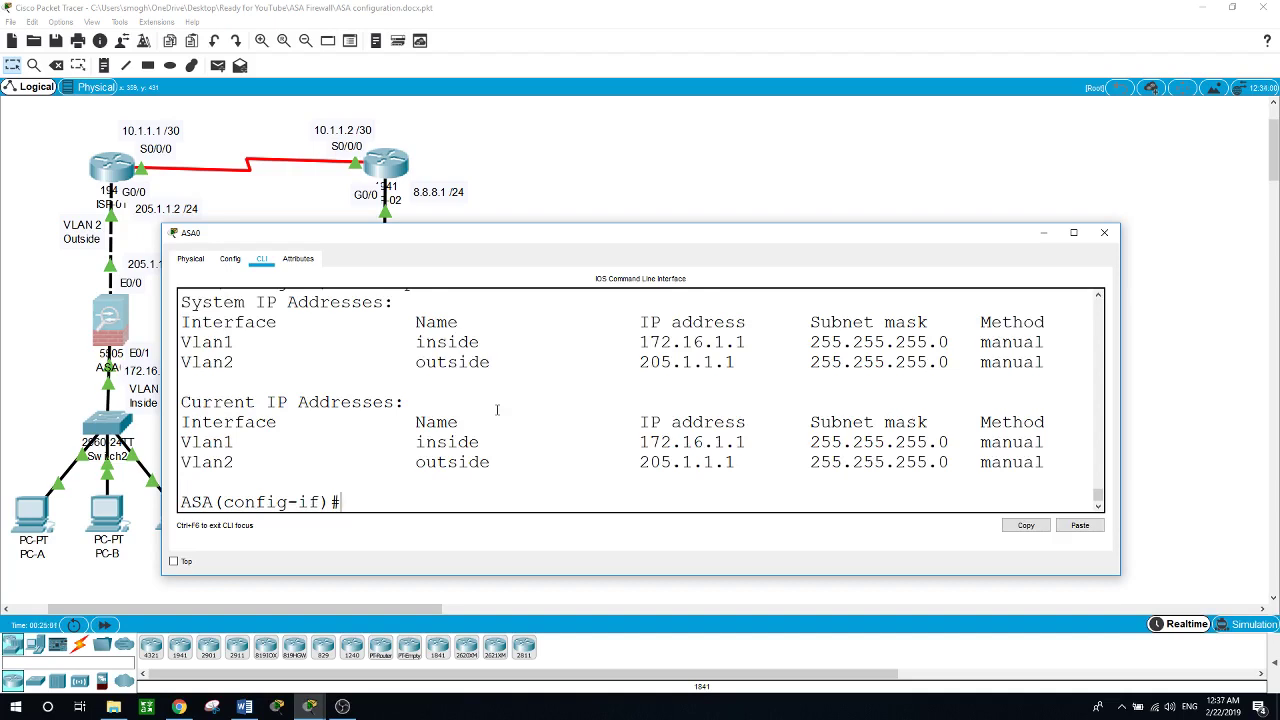
left_click_drag(620, 443, 769, 463)
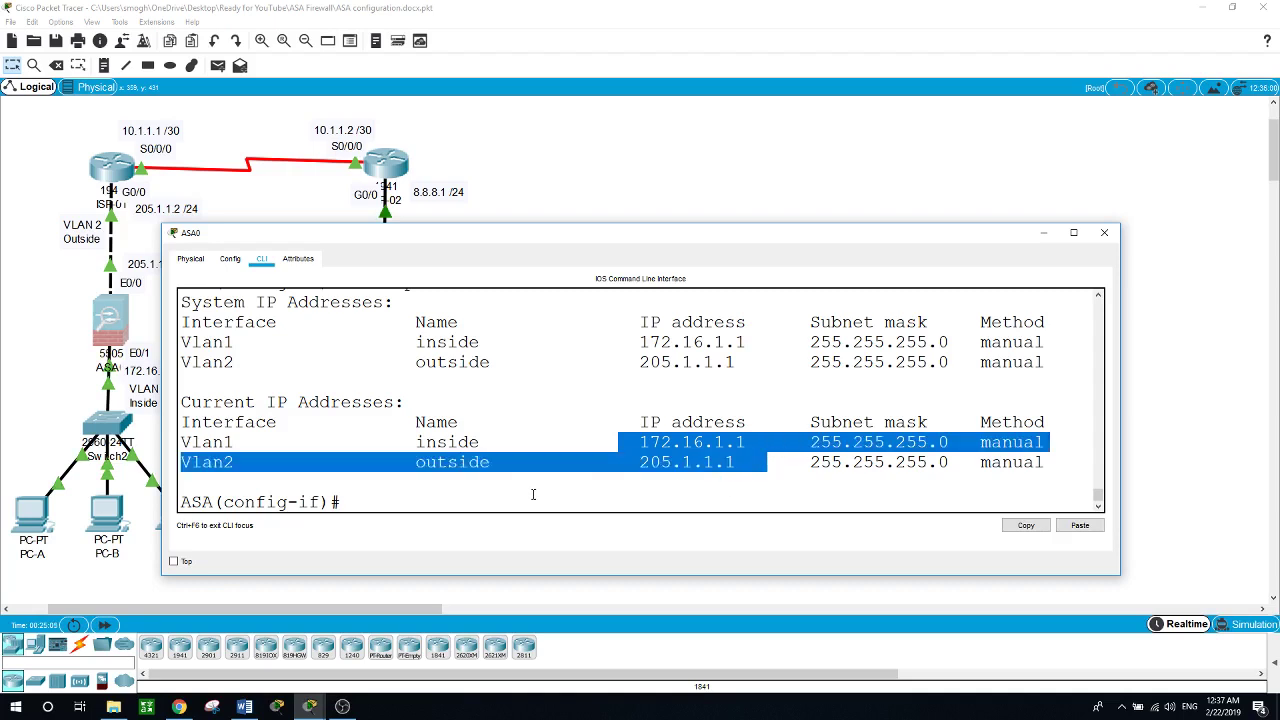
left_click(454, 494)
Run show switch vlan and highlight inside ports Et0/1–Et0/7 and outside port Et0/0
type("s")
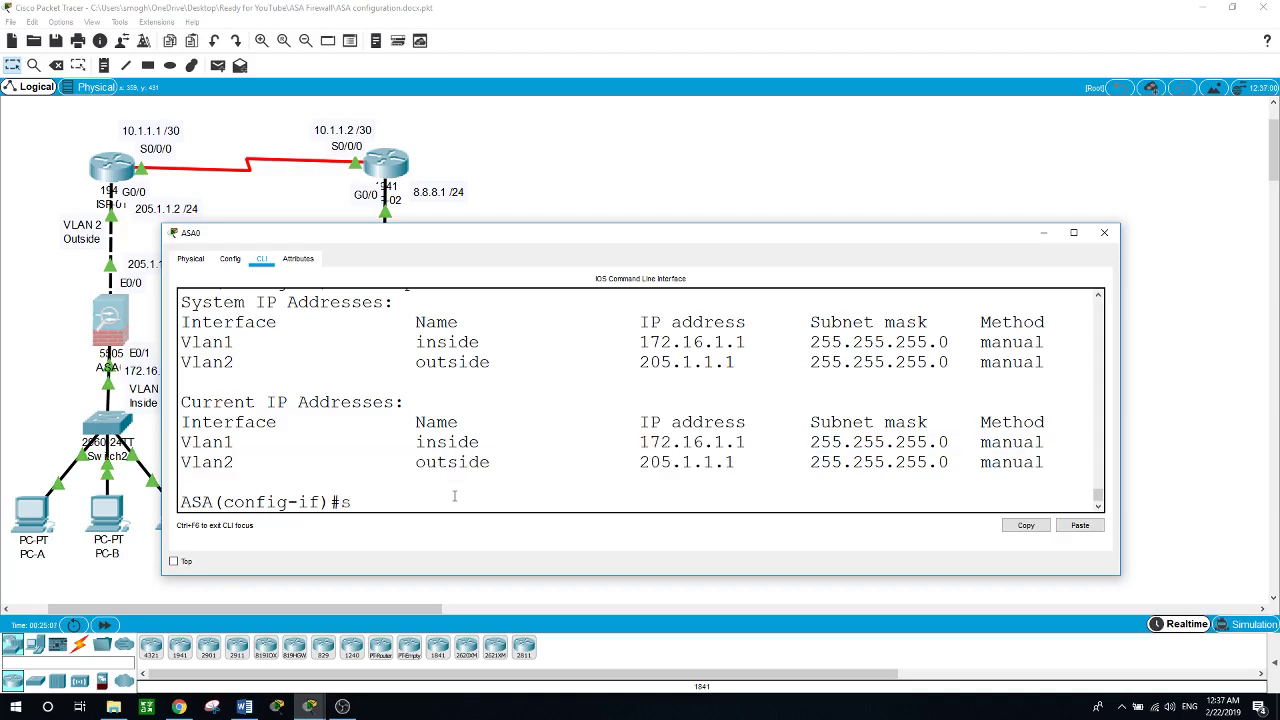
type("how switch vlan")
key("Return")
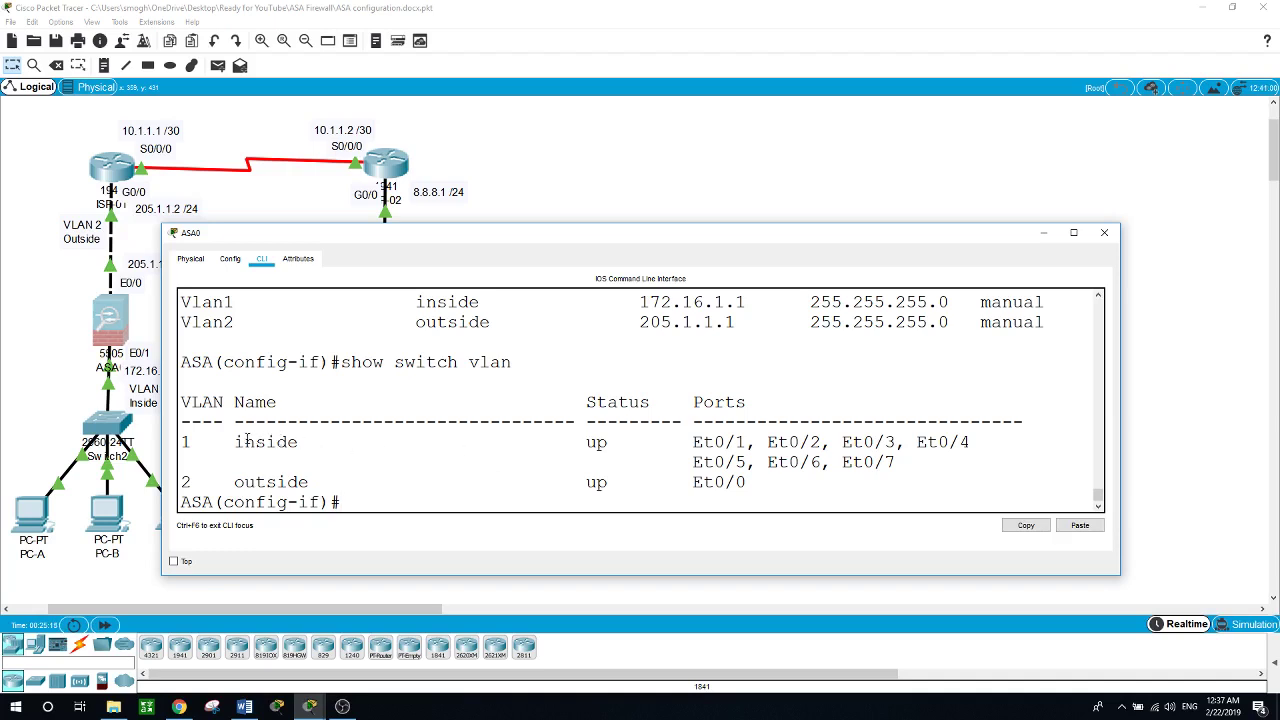
left_click_drag(247, 441, 960, 460)
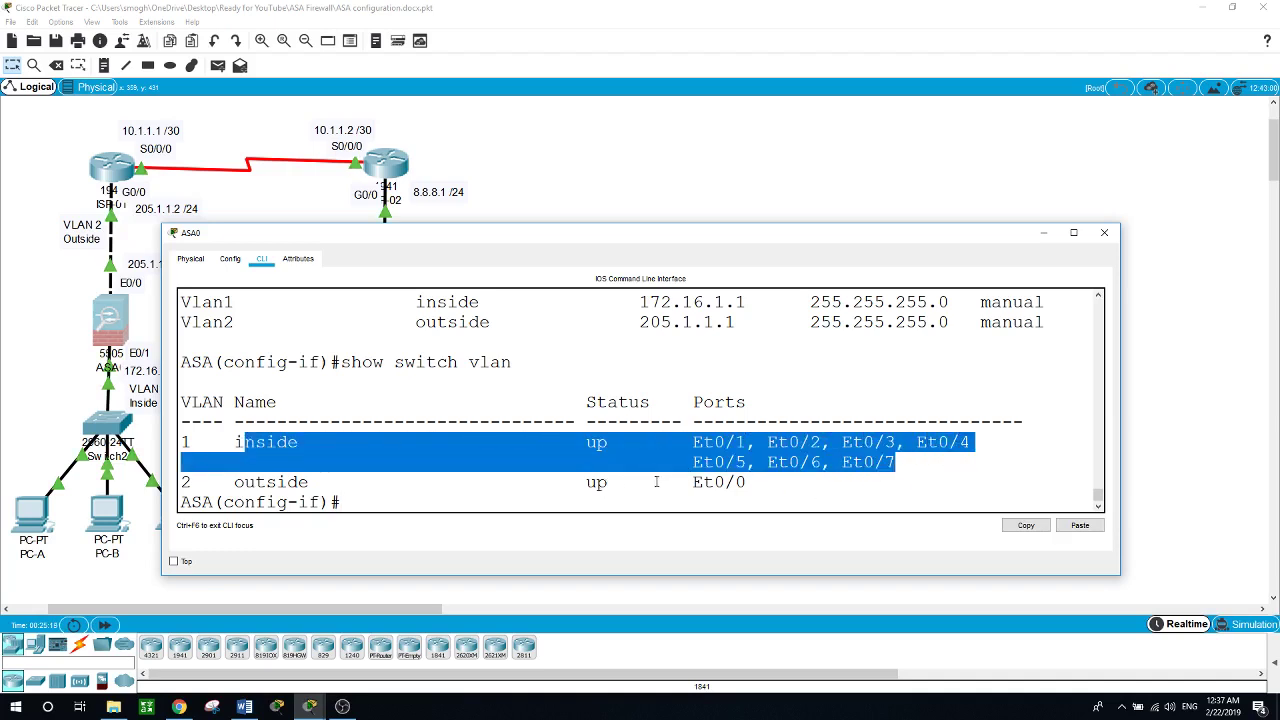
left_click_drag(670, 482, 768, 481)
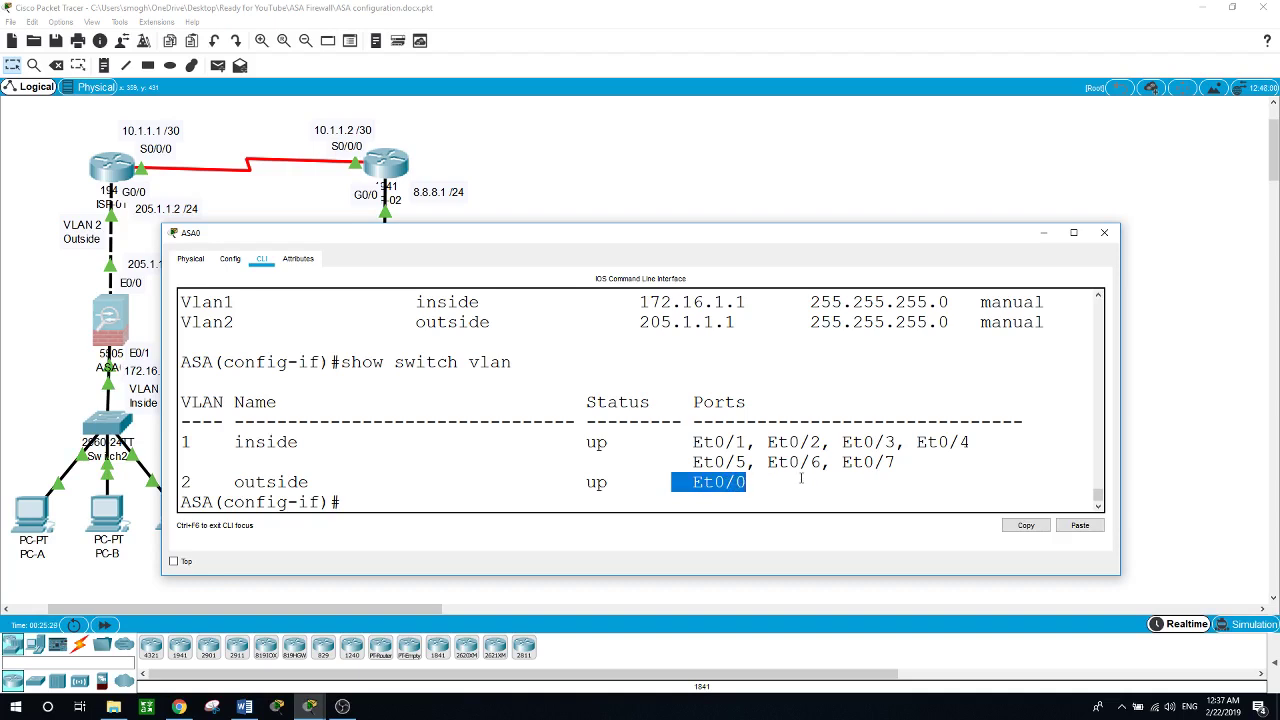
View the topology, return to the ASA console and exit interface configuration mode
left_click(687, 184)
left_click(113, 320)
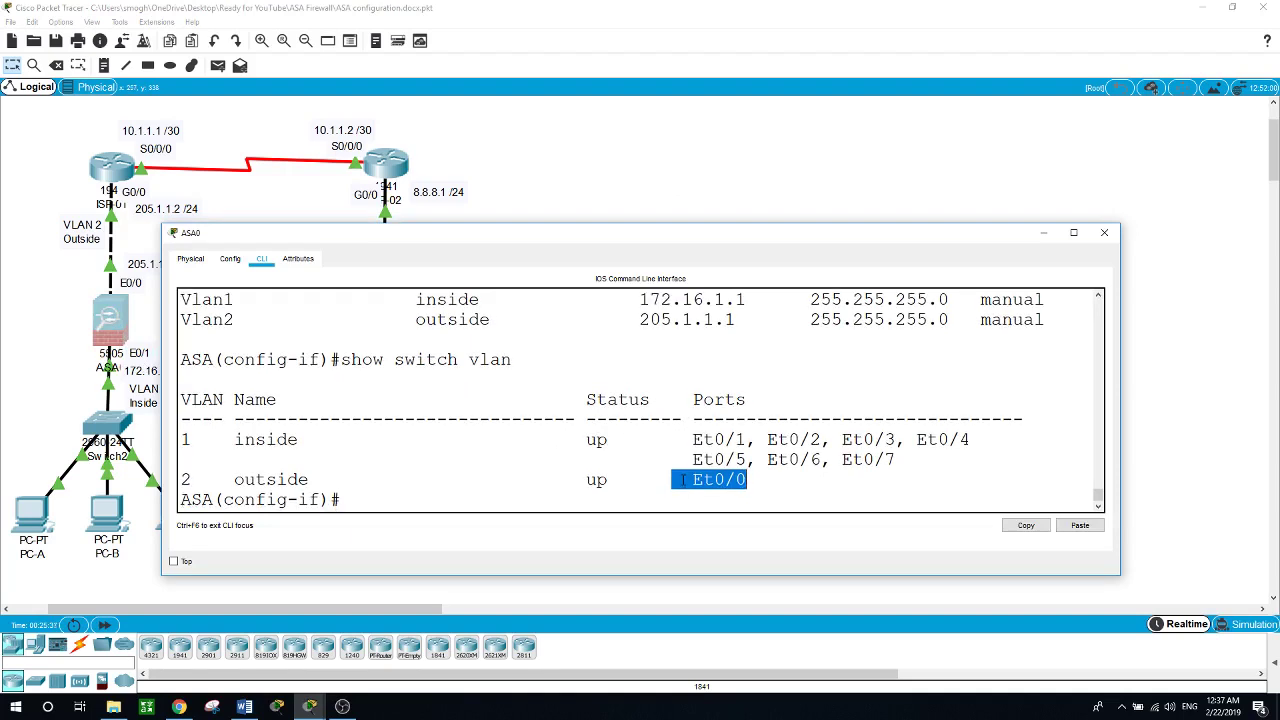
left_click(580, 506)
type("exit")
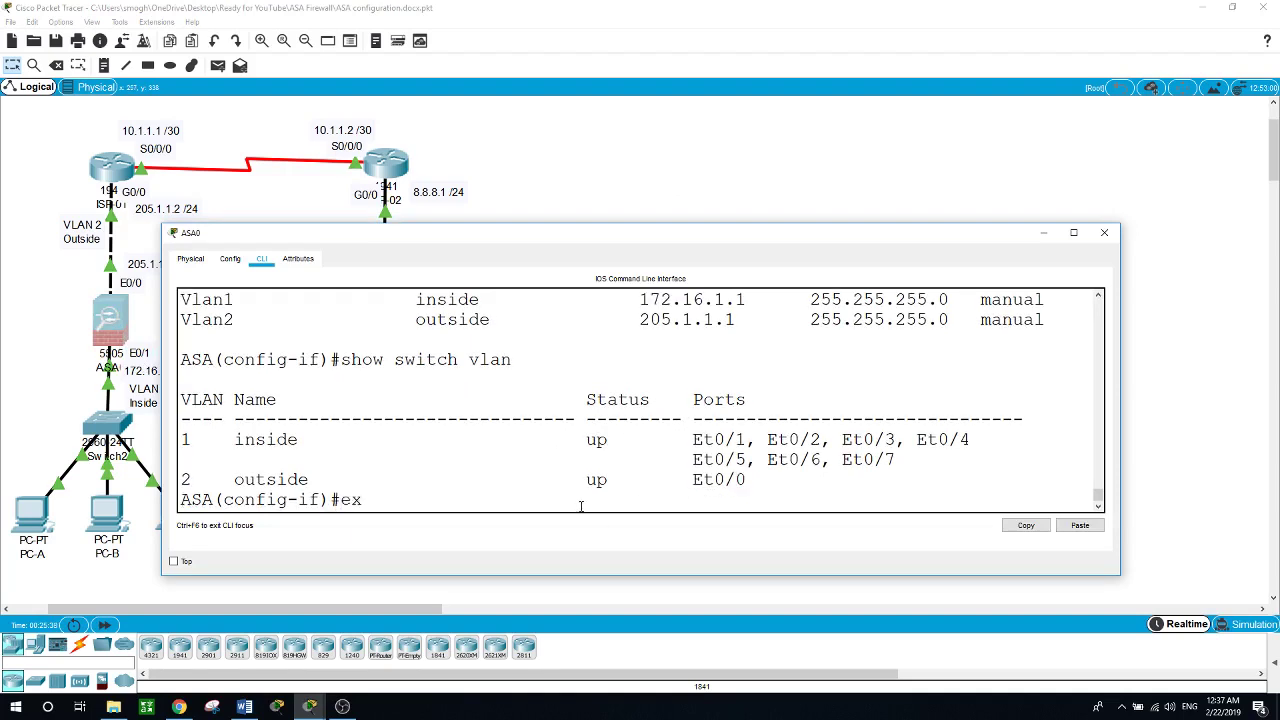
key("Return")
Create the ASA DHCP pool 172.16.1.5–172.16.1.10 on the inside interface
type("dhcpd")
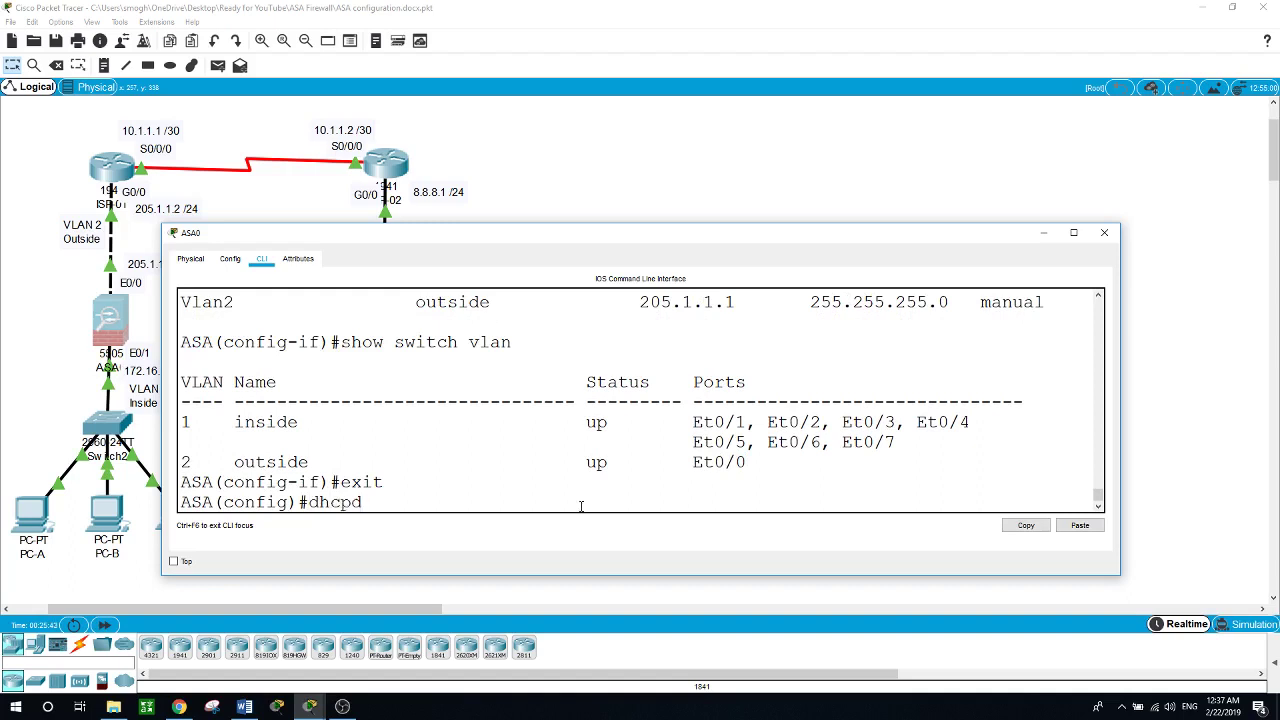
type(" address ?")
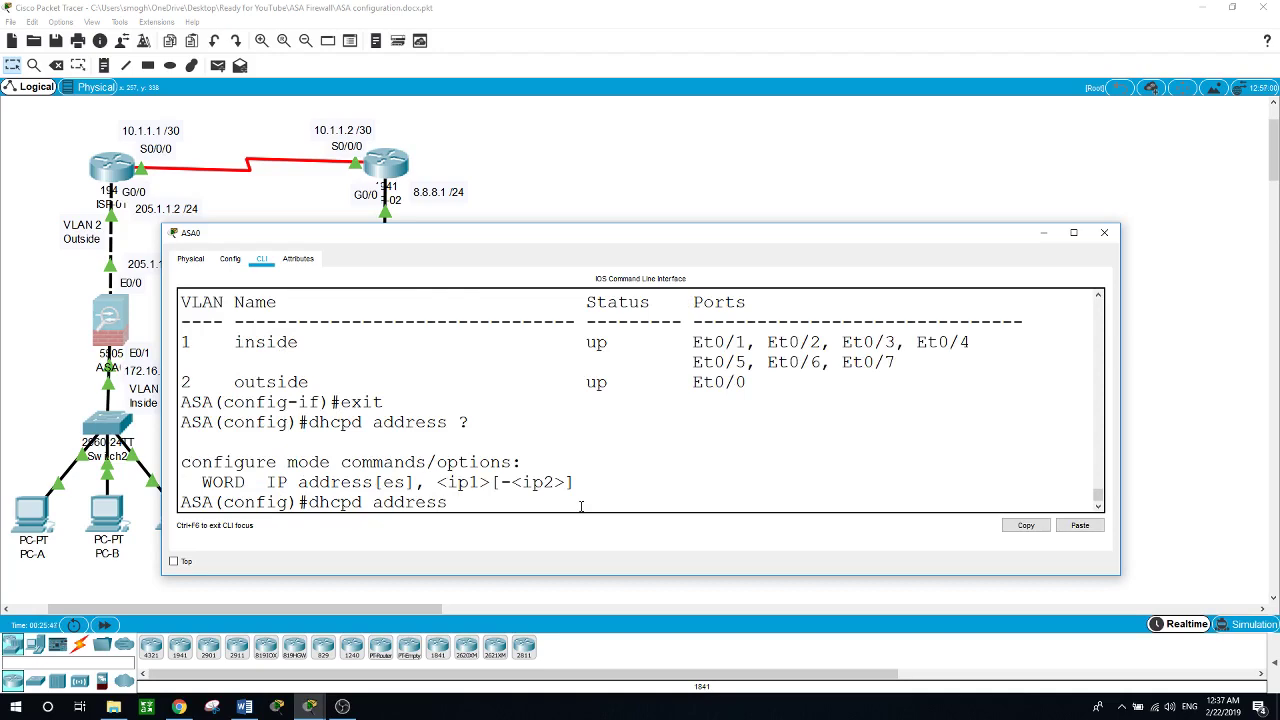
type("1")
left_click_drag(558, 238, 721, 242)
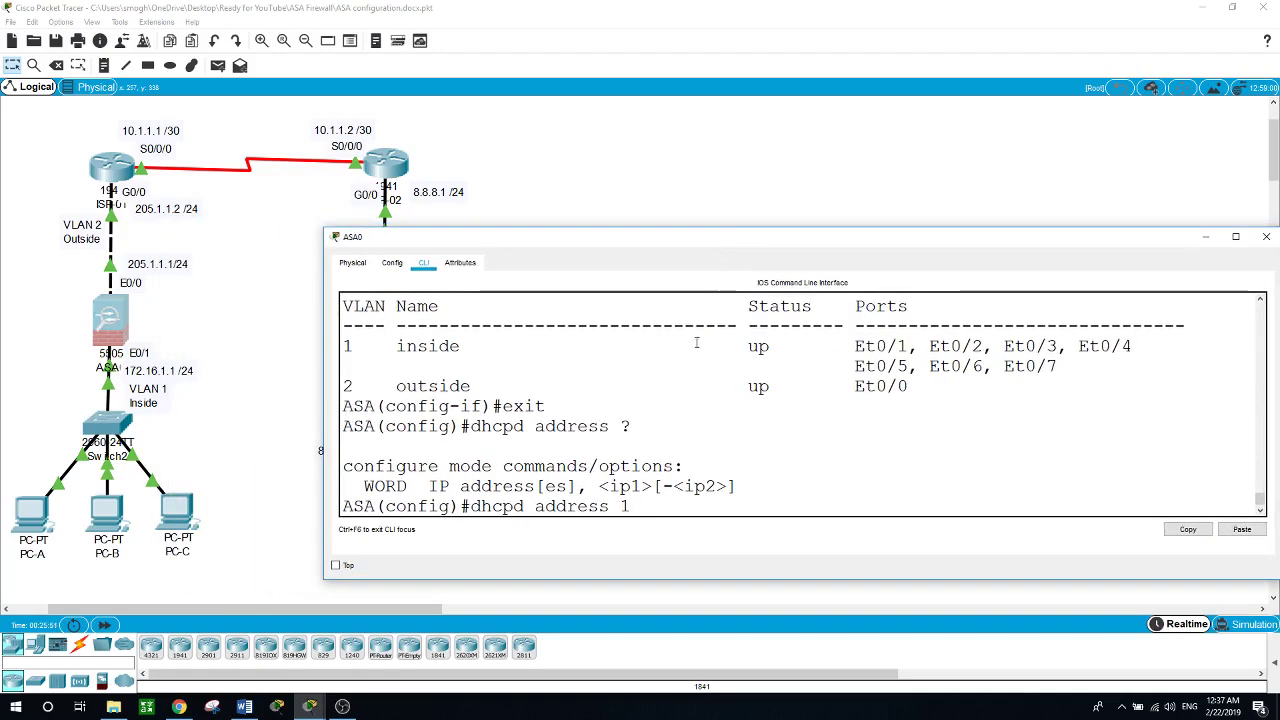
type("72.")
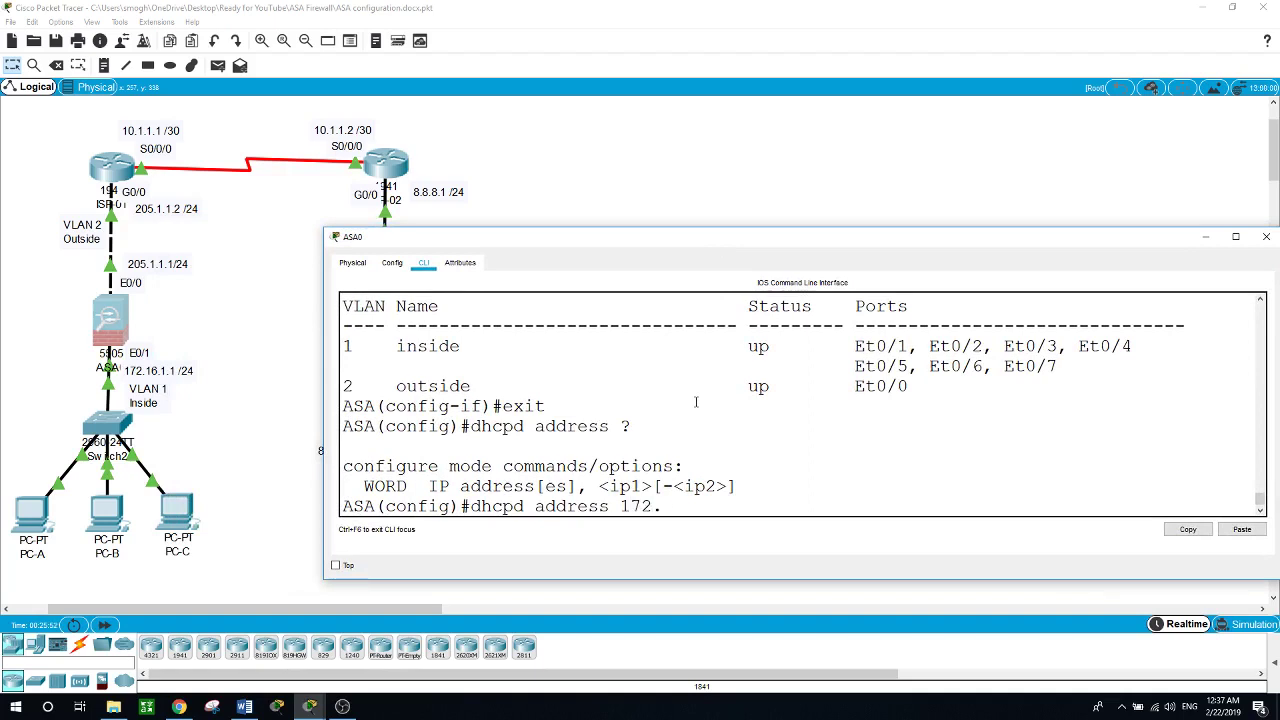
type("16")
type(".1.5")
type("-")
type("172")
type(".16.1.10")
type(" ?")
type("inside")
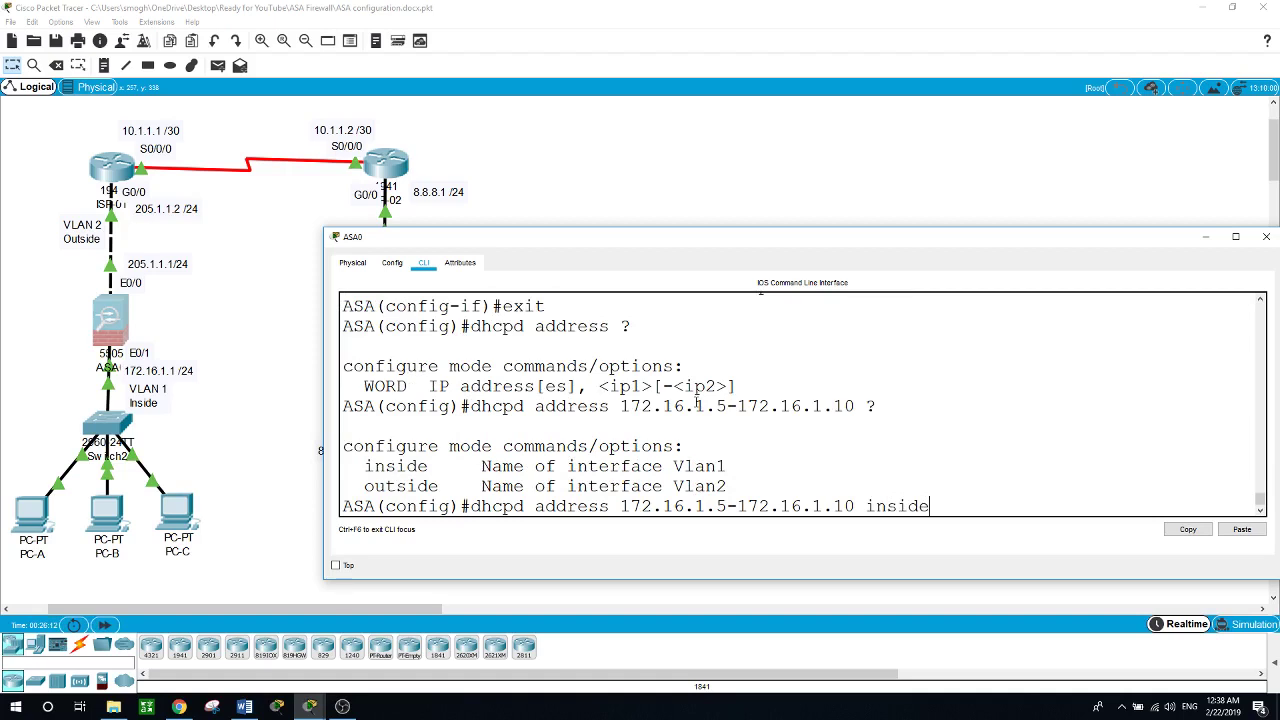
key("Return")
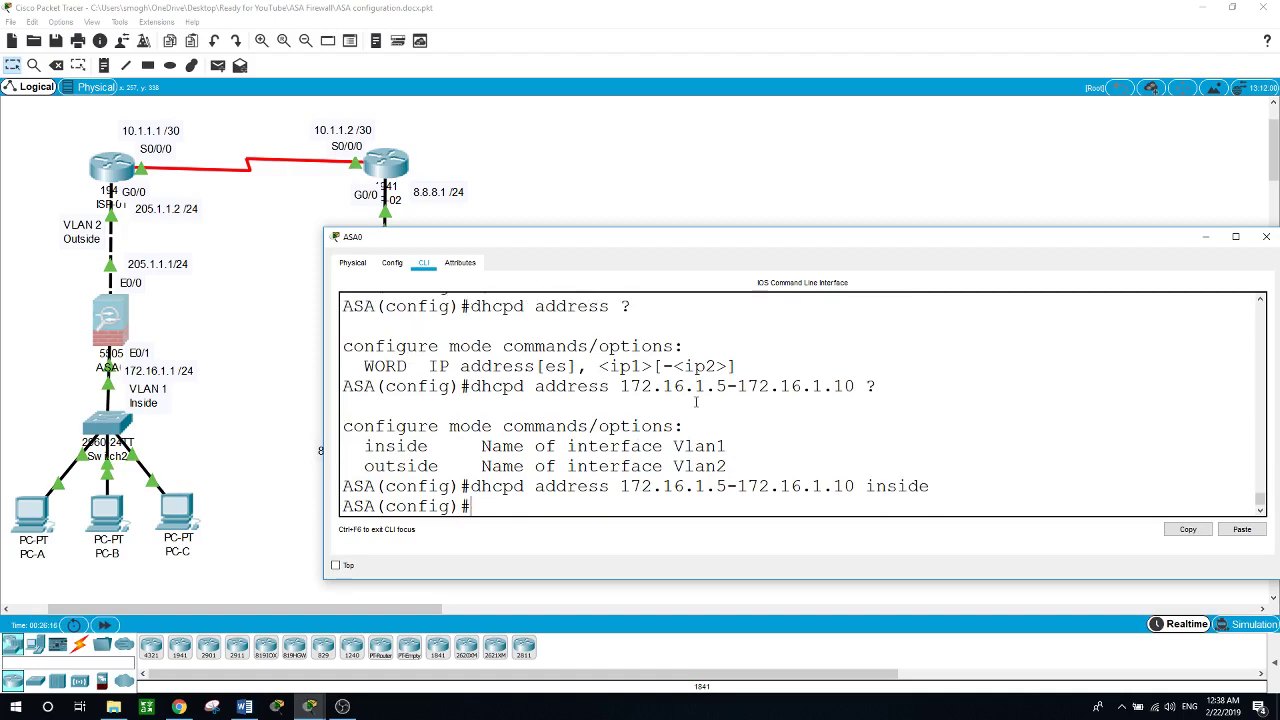
Set 8.8.8.8 as the DHCP DNS server for the inside interface
type("dhcpd dns 8.8")
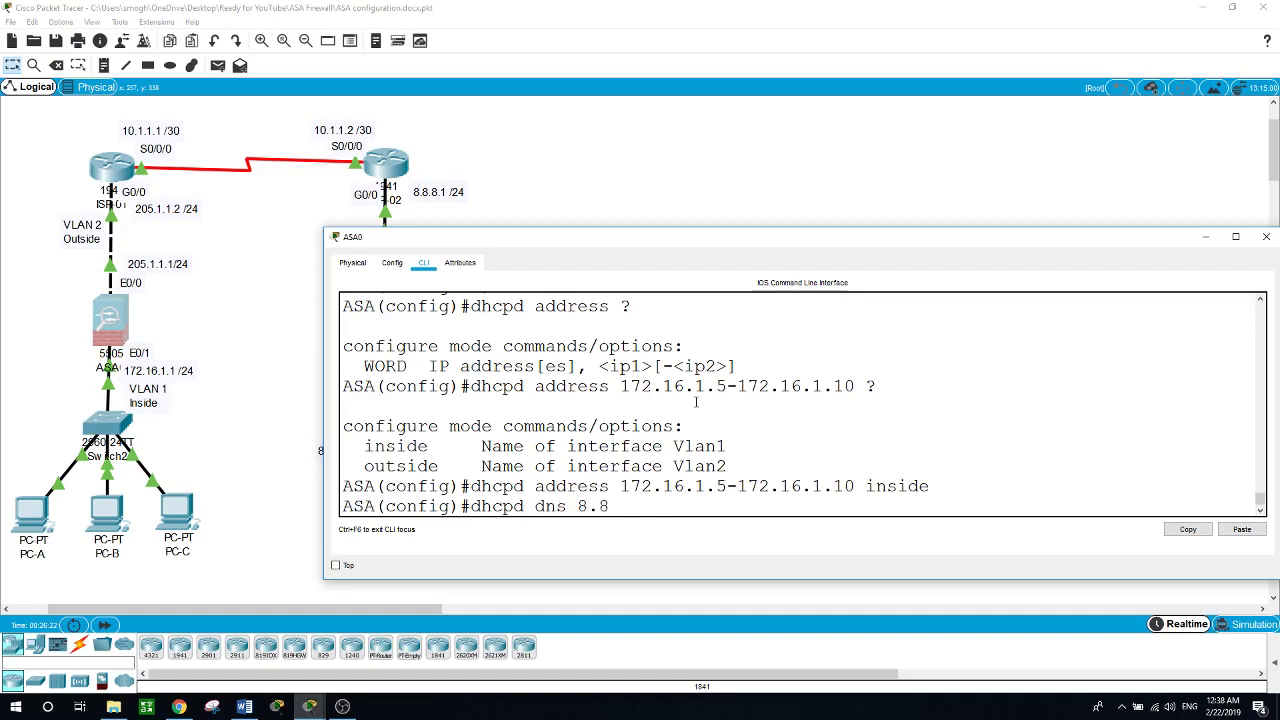
type(".8.8")
type(" int")
key("Tab")
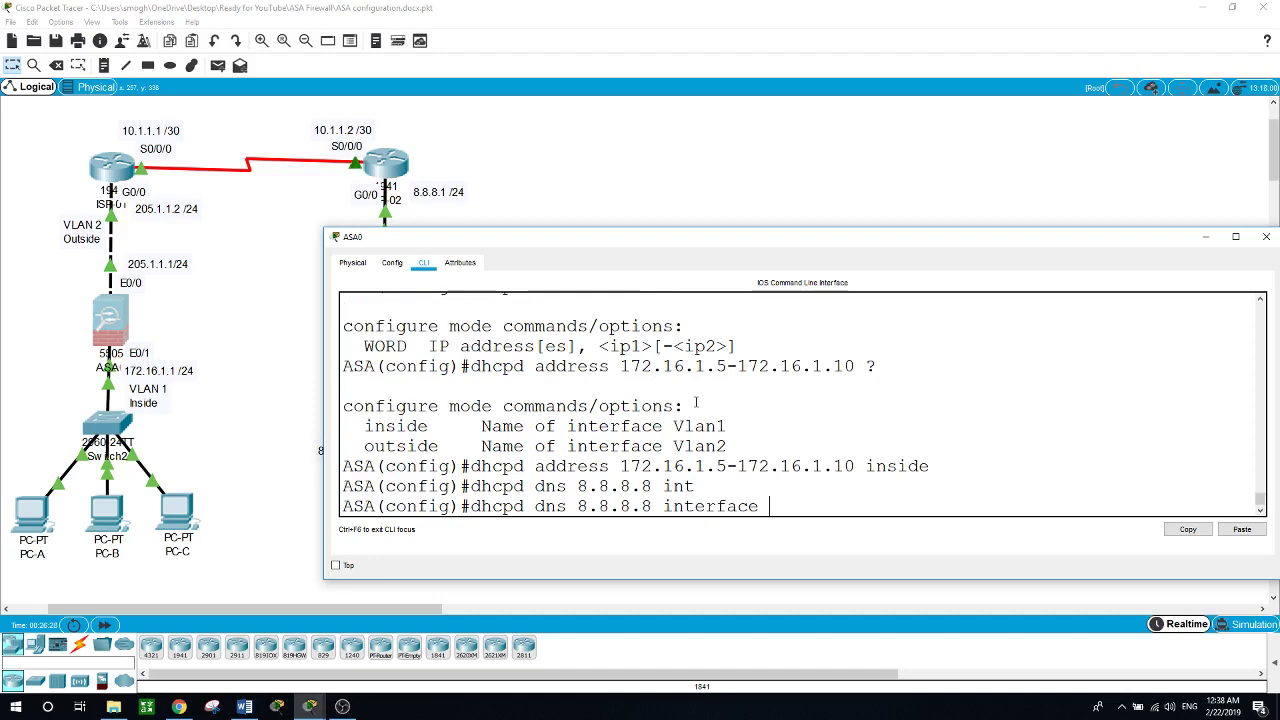
type("inside")
key("Return")
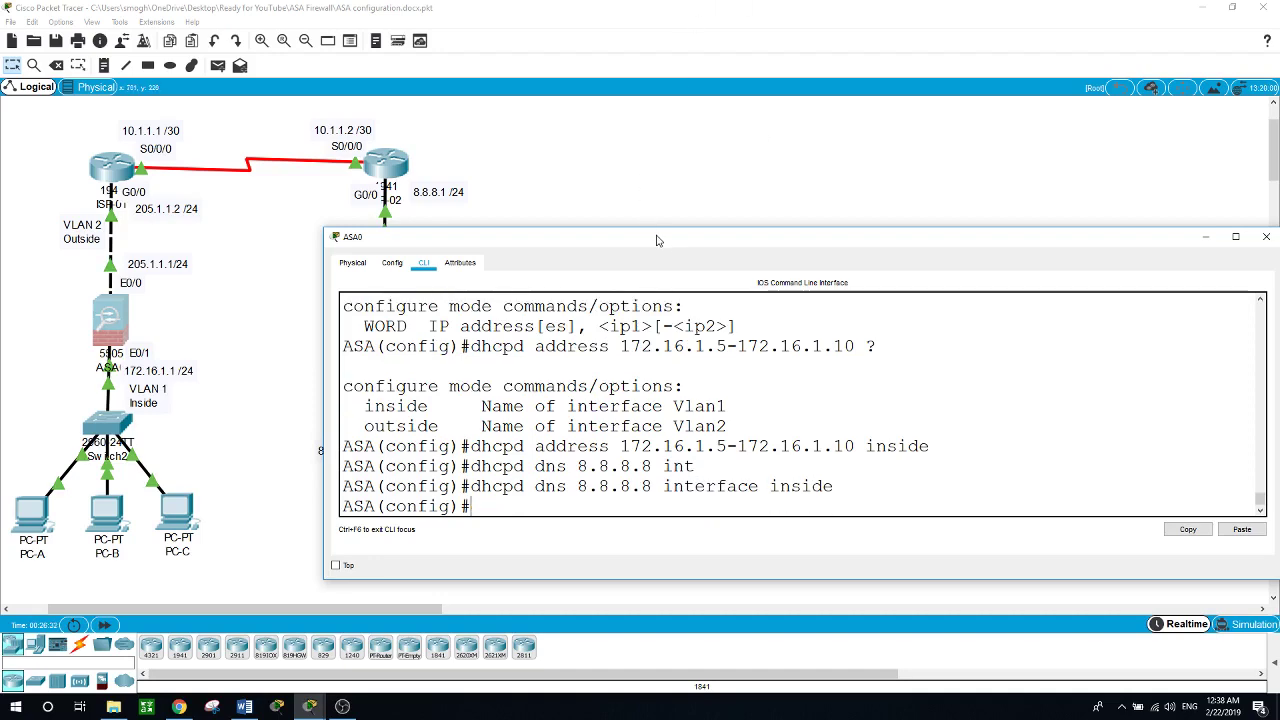
left_click_drag(662, 240, 824, 143)
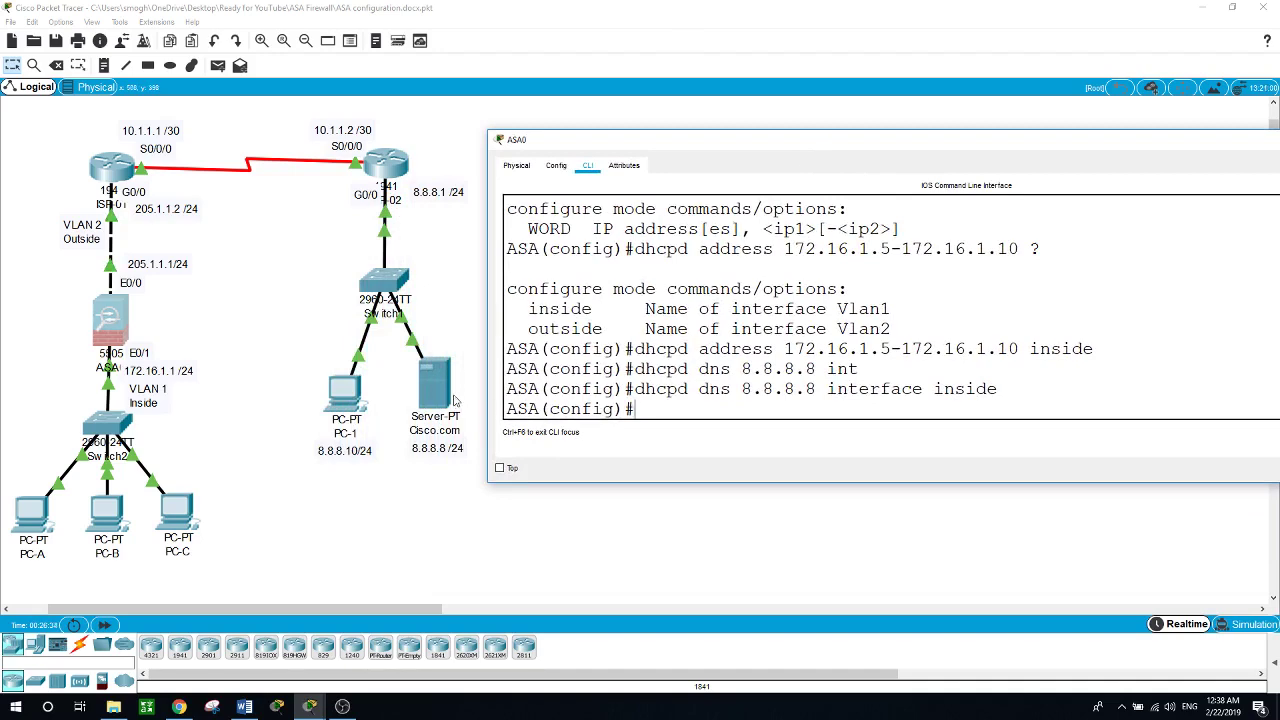
left_click(436, 392)
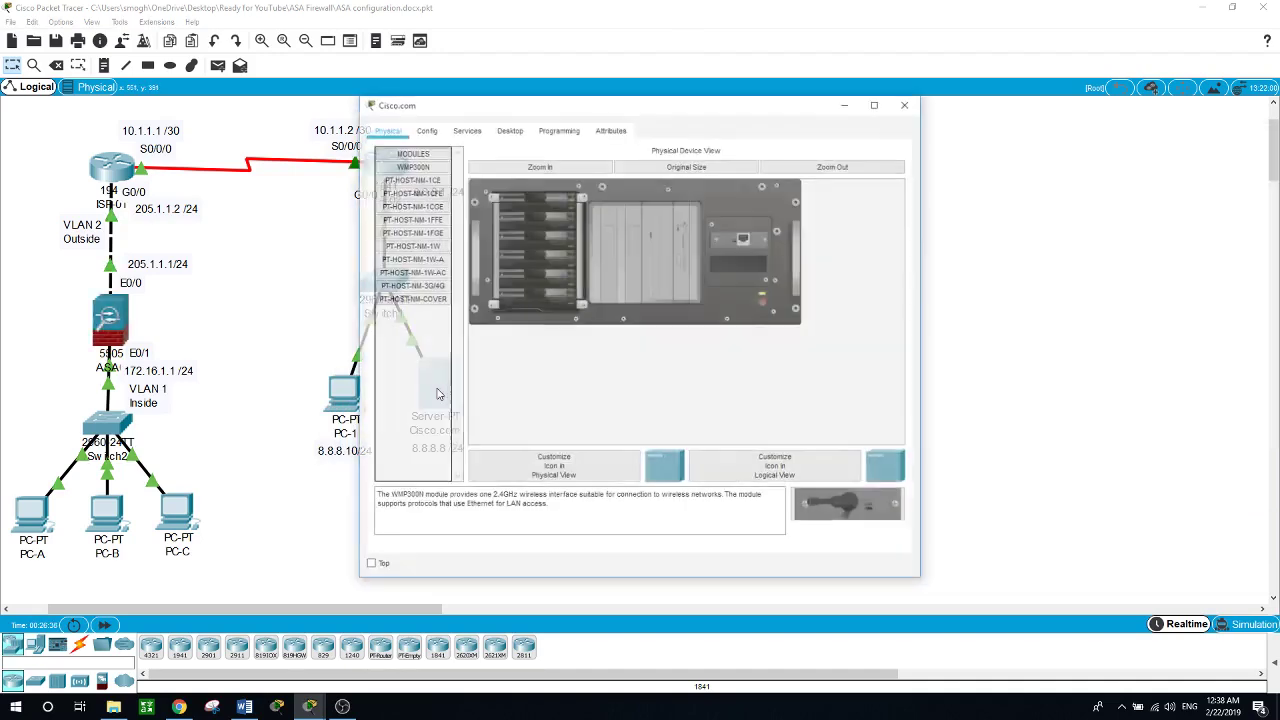
left_click(466, 130)
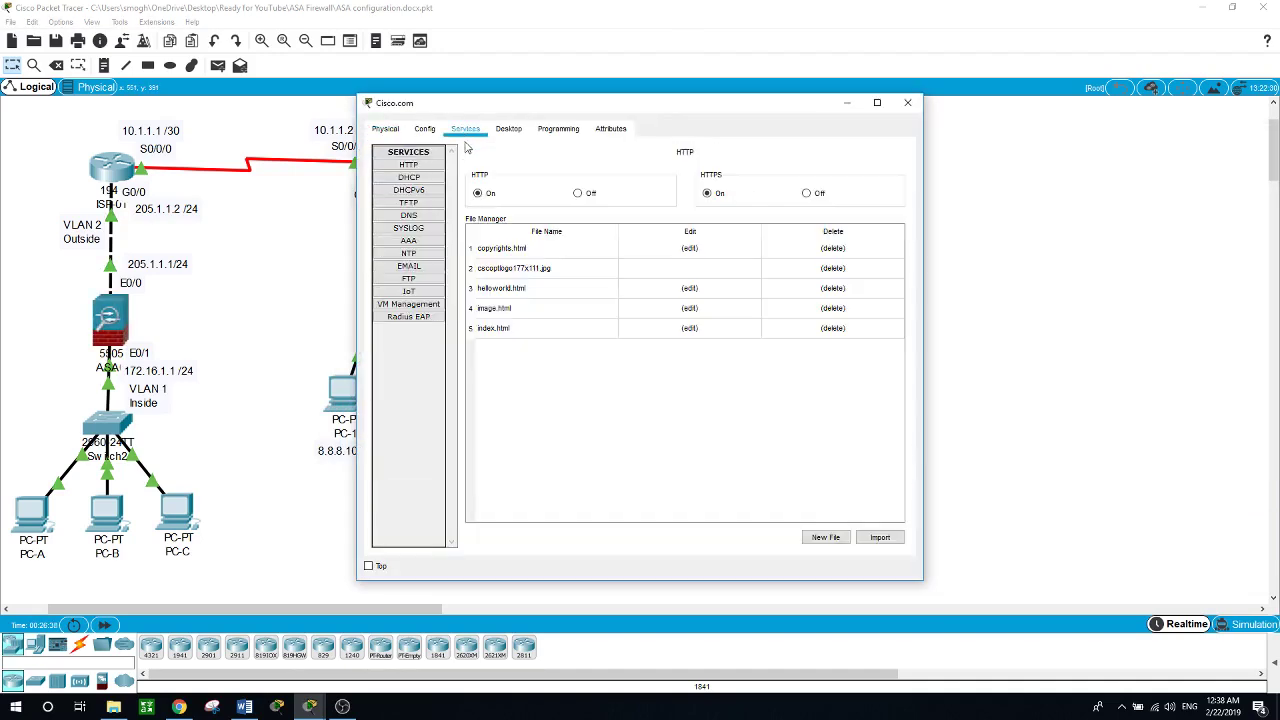
left_click(409, 216)
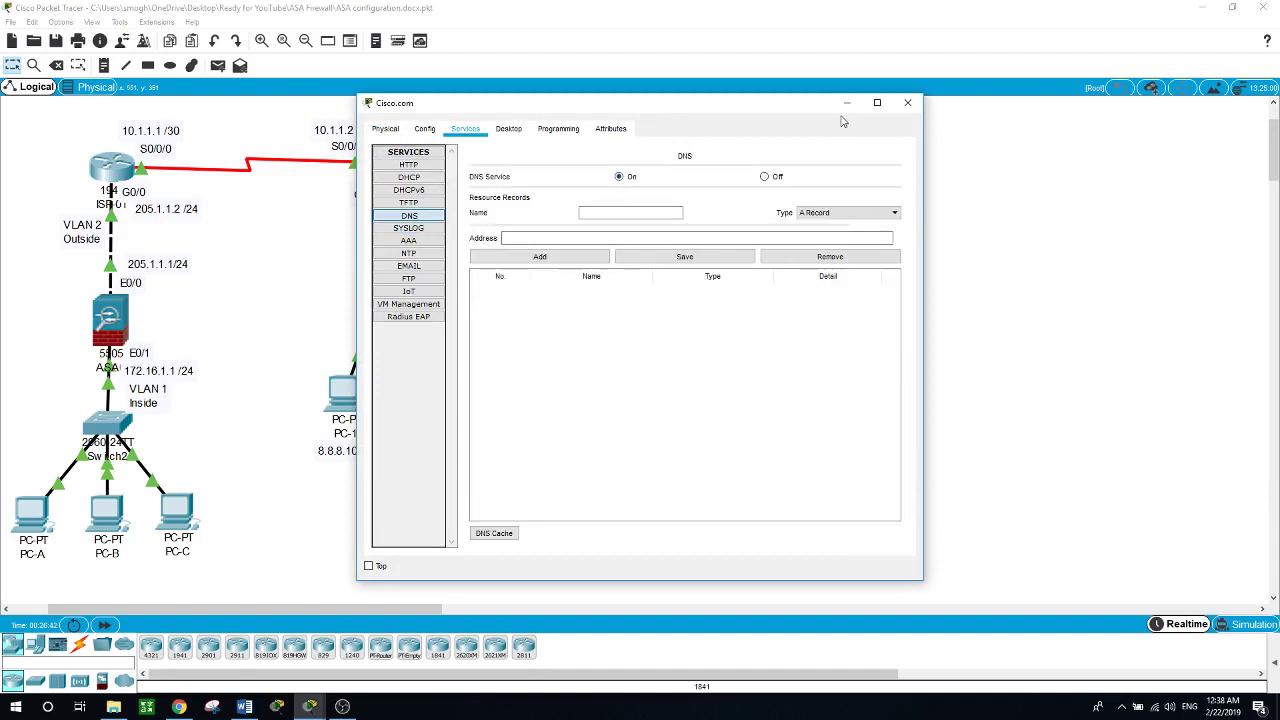
left_click(907, 102)
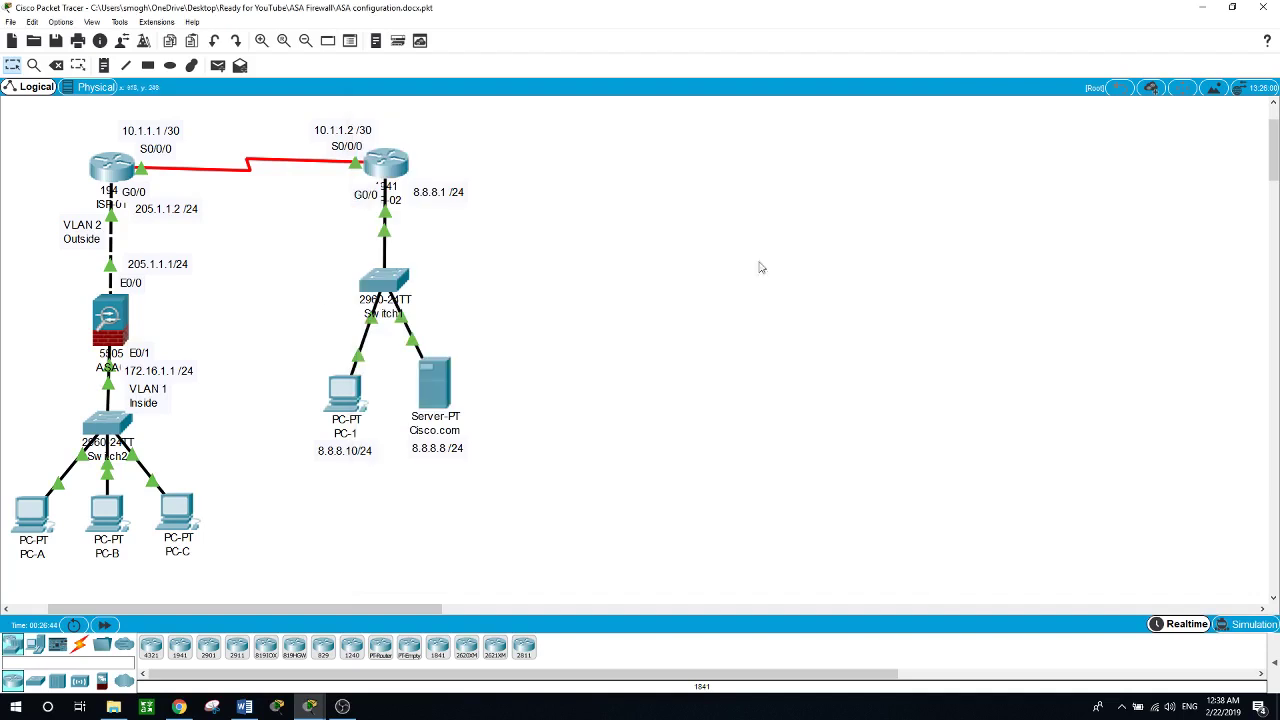
left_click(446, 393)
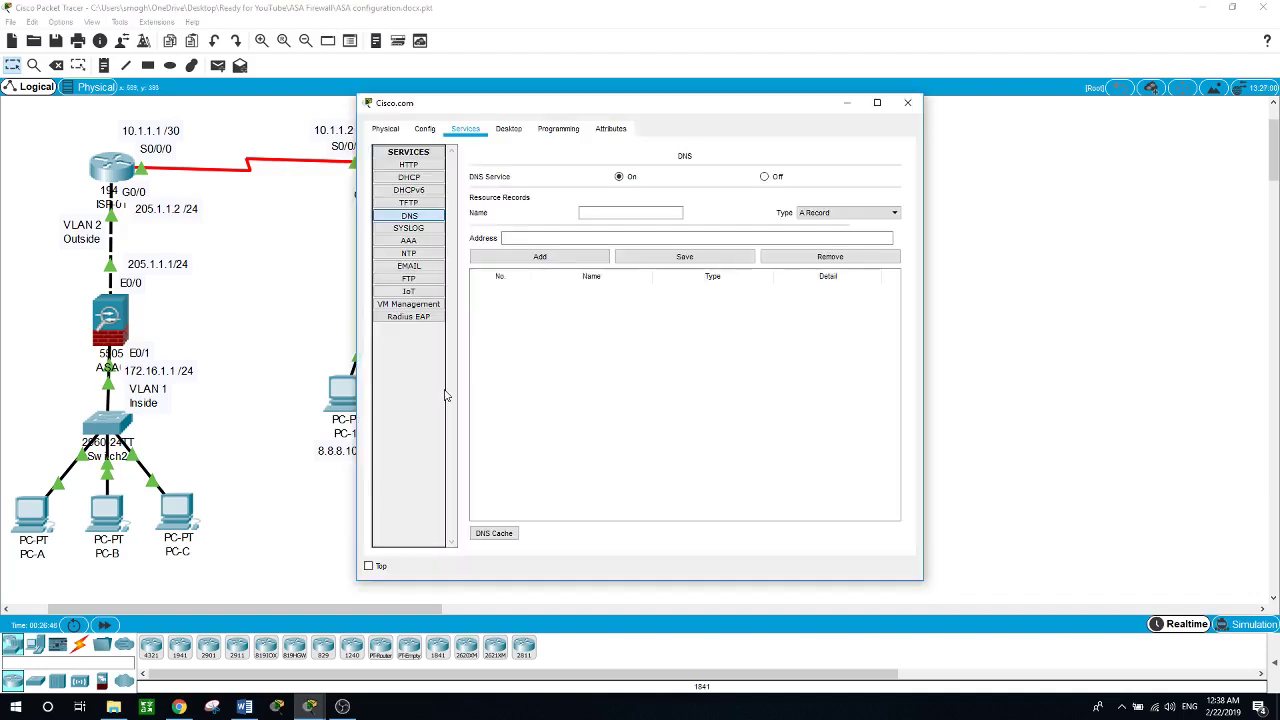
left_click(510, 137)
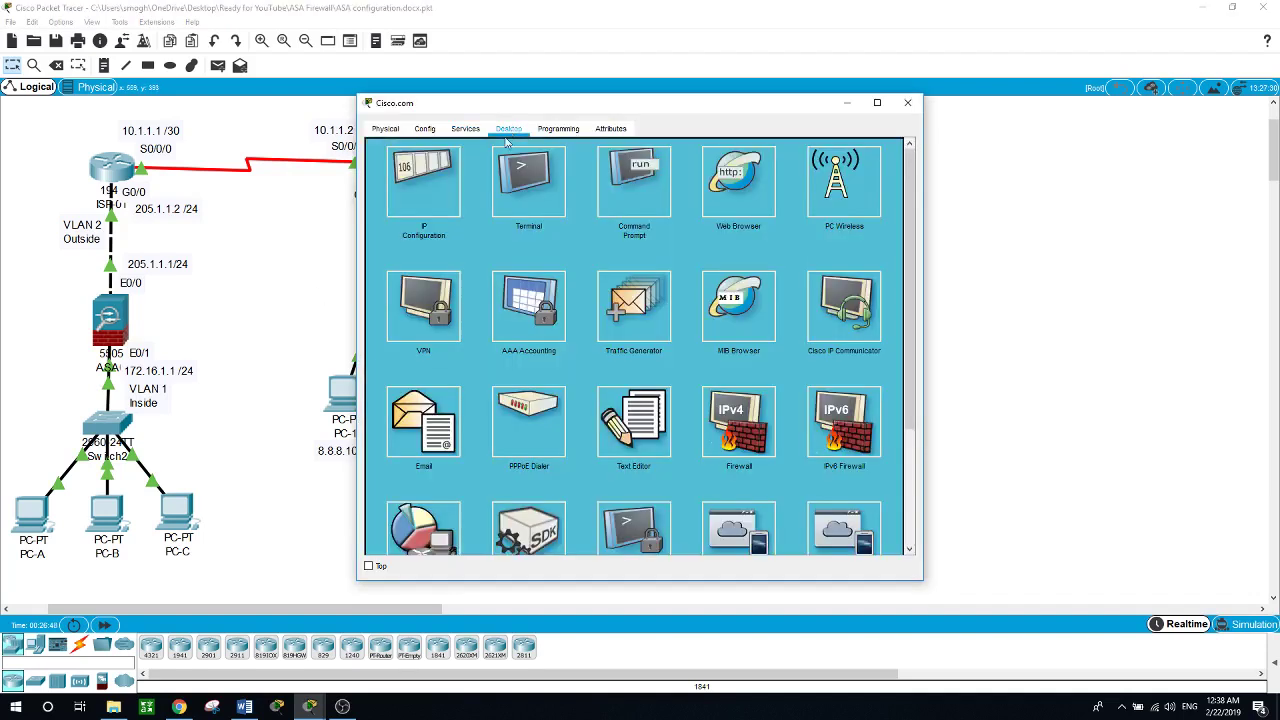
left_click(442, 182)
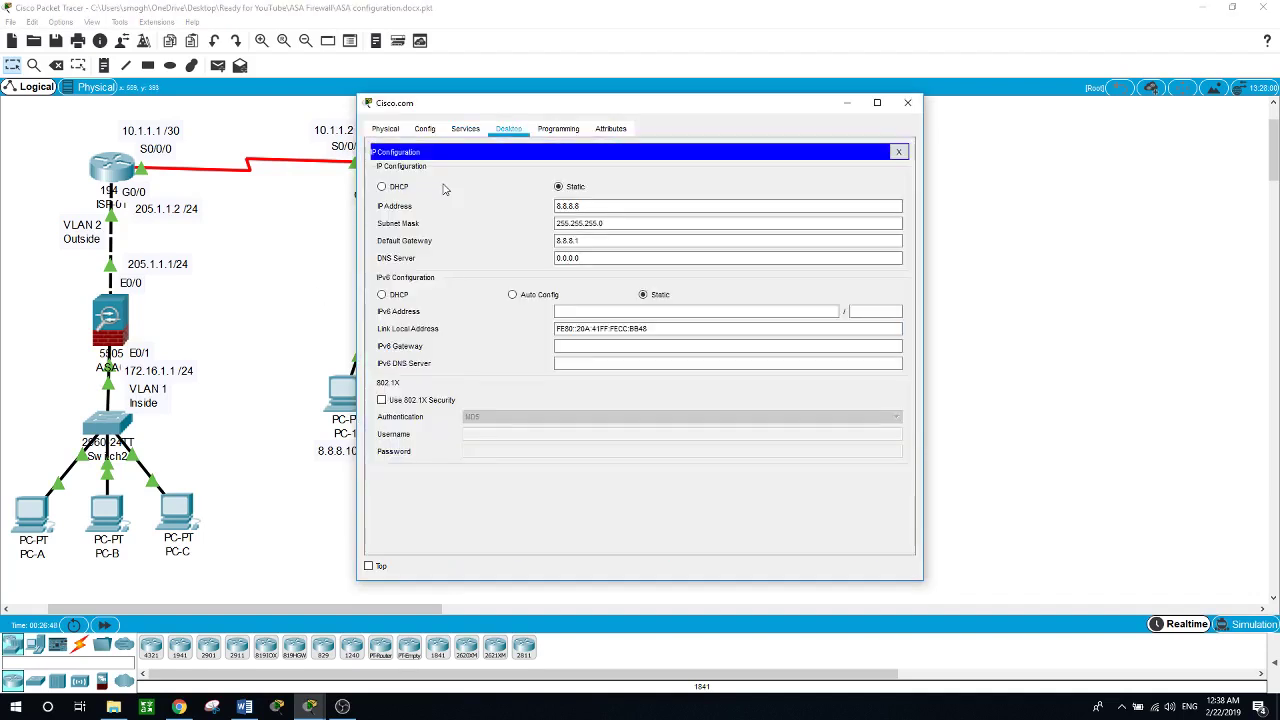
left_click(970, 207)
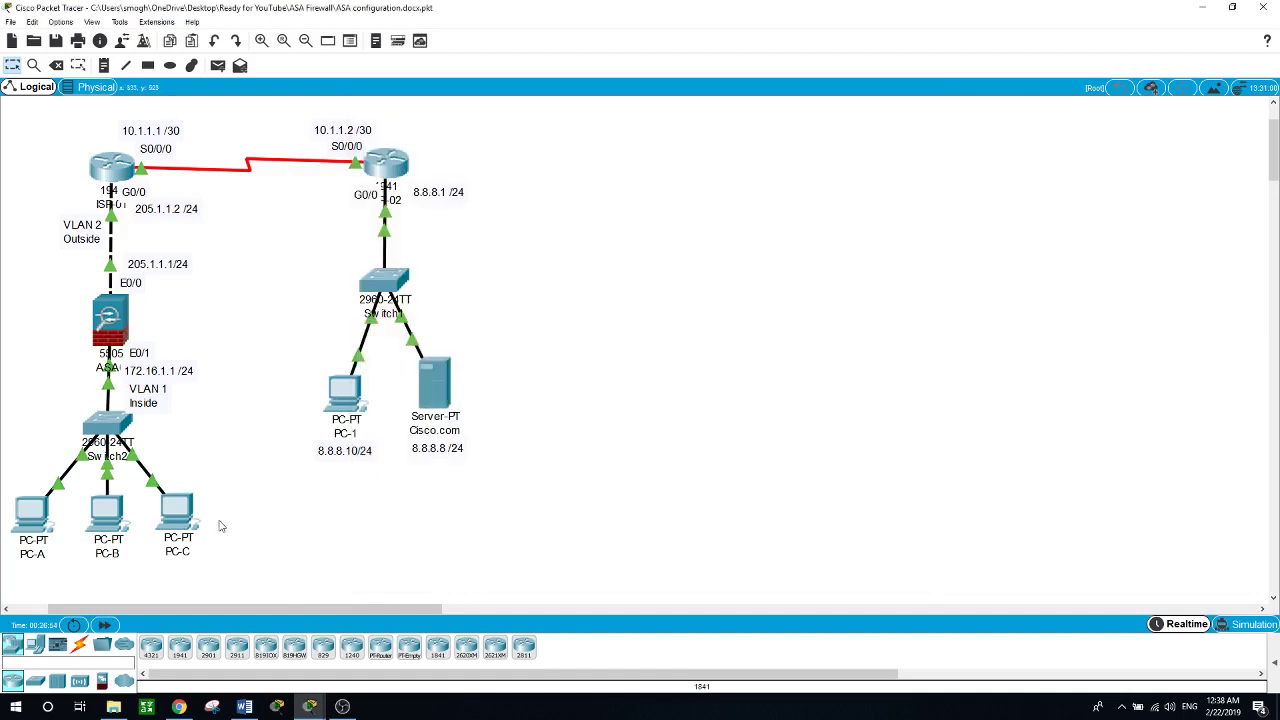
left_click(103, 318)
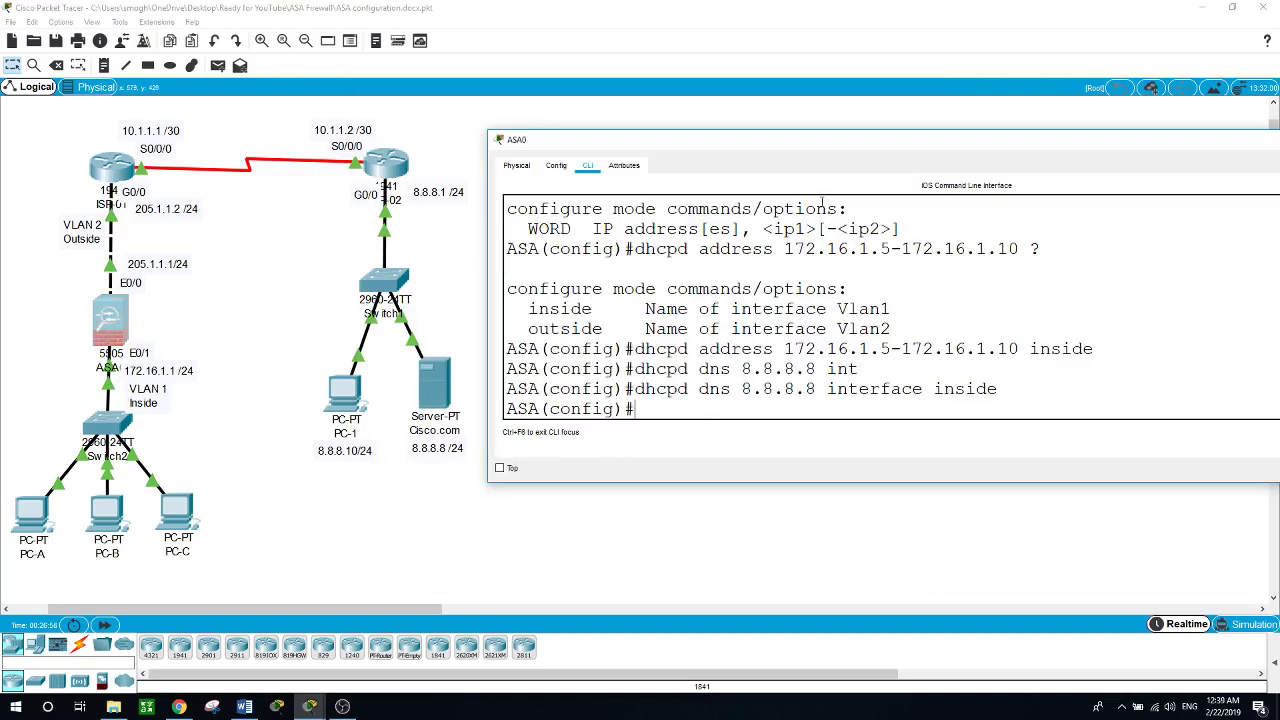
Enable the ASA DHCP server on the inside interface with dhcpd enable inside, then open PC-C
left_click_drag(851, 155, 771, 173)
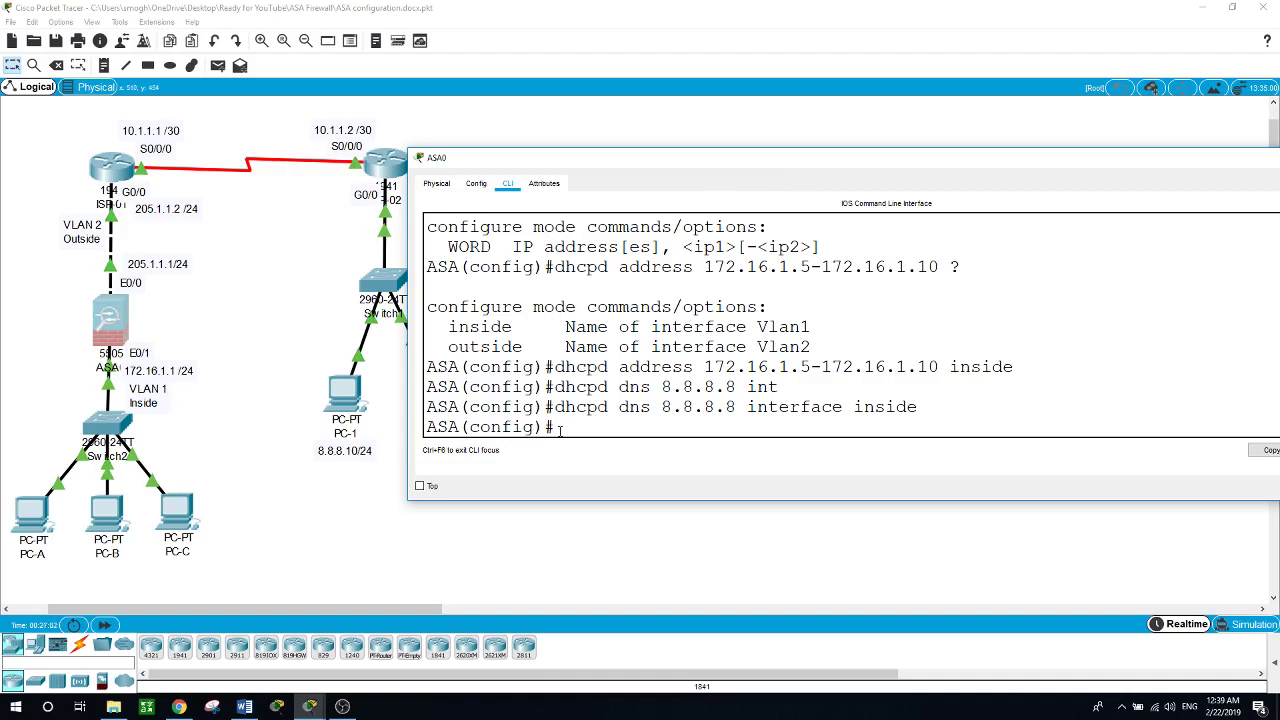
type("dhcpd ?en")
key("Tab")
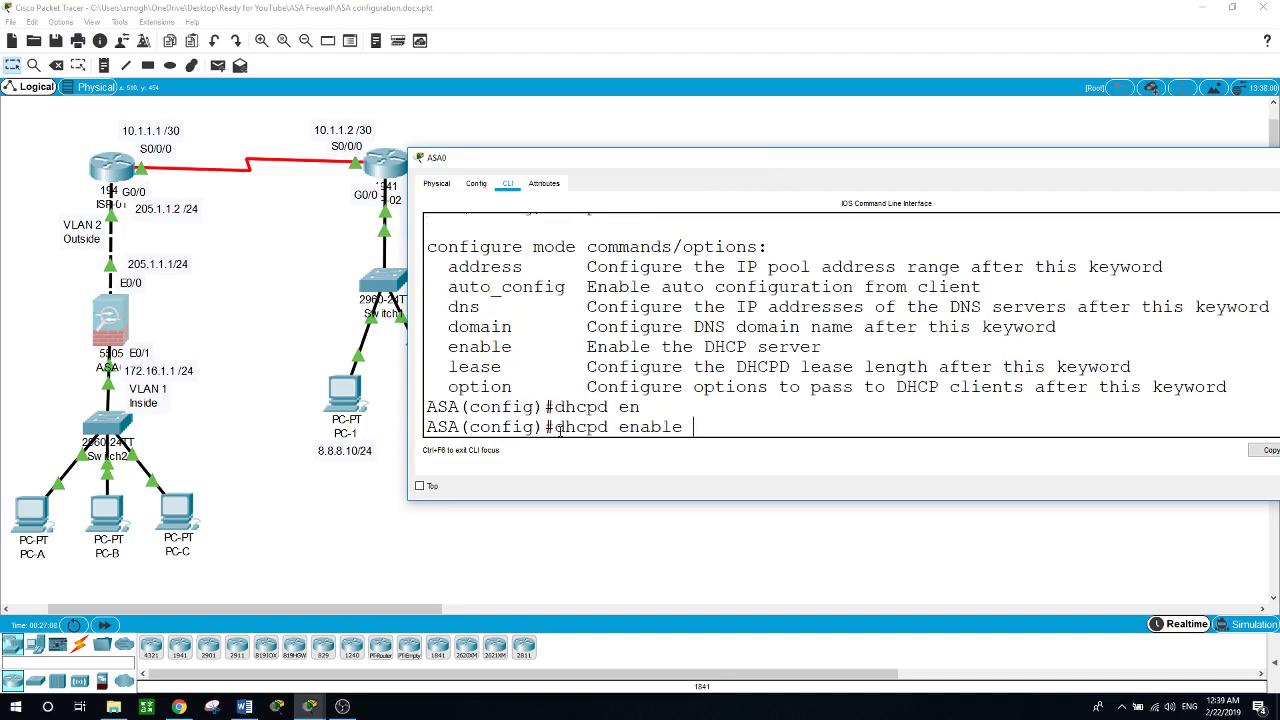
type("?inside")
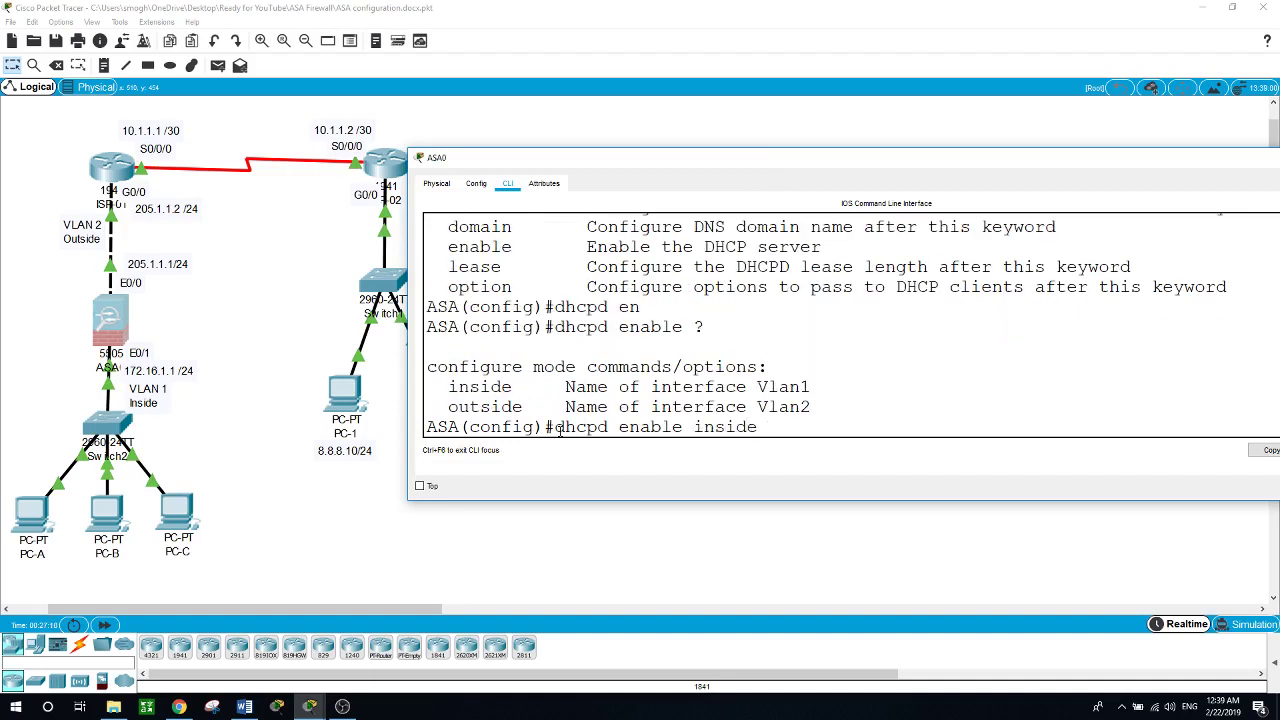
key("Return")
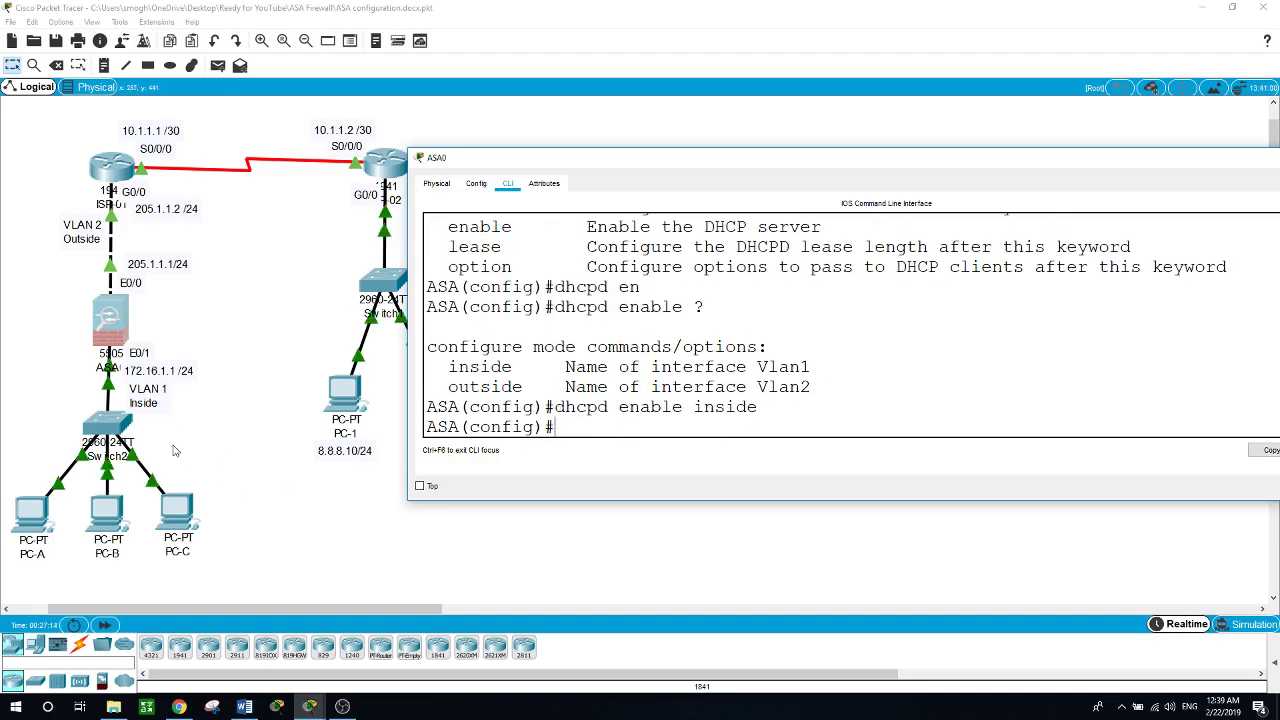
left_click(195, 522)
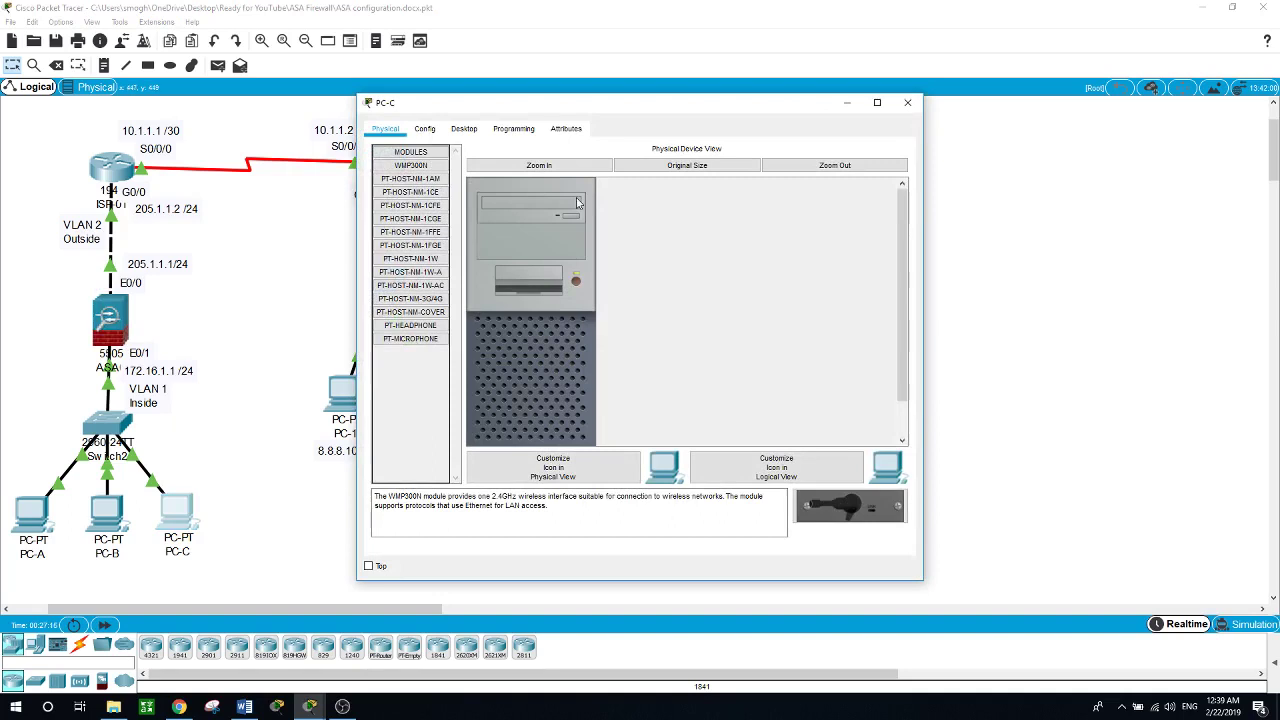
Switch PC-C and PC-B to DHCP, obtaining 172.16.1.5 and 172.16.1.6
left_click(463, 131)
left_click(433, 189)
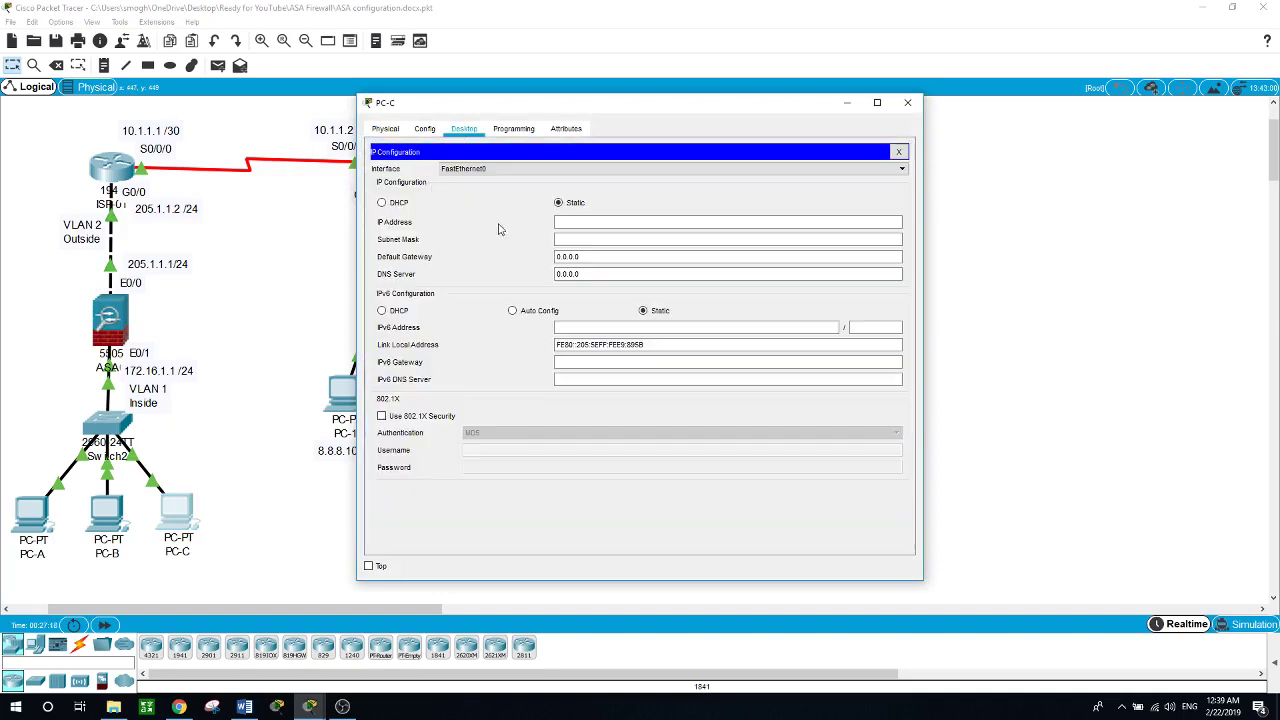
left_click(382, 203)
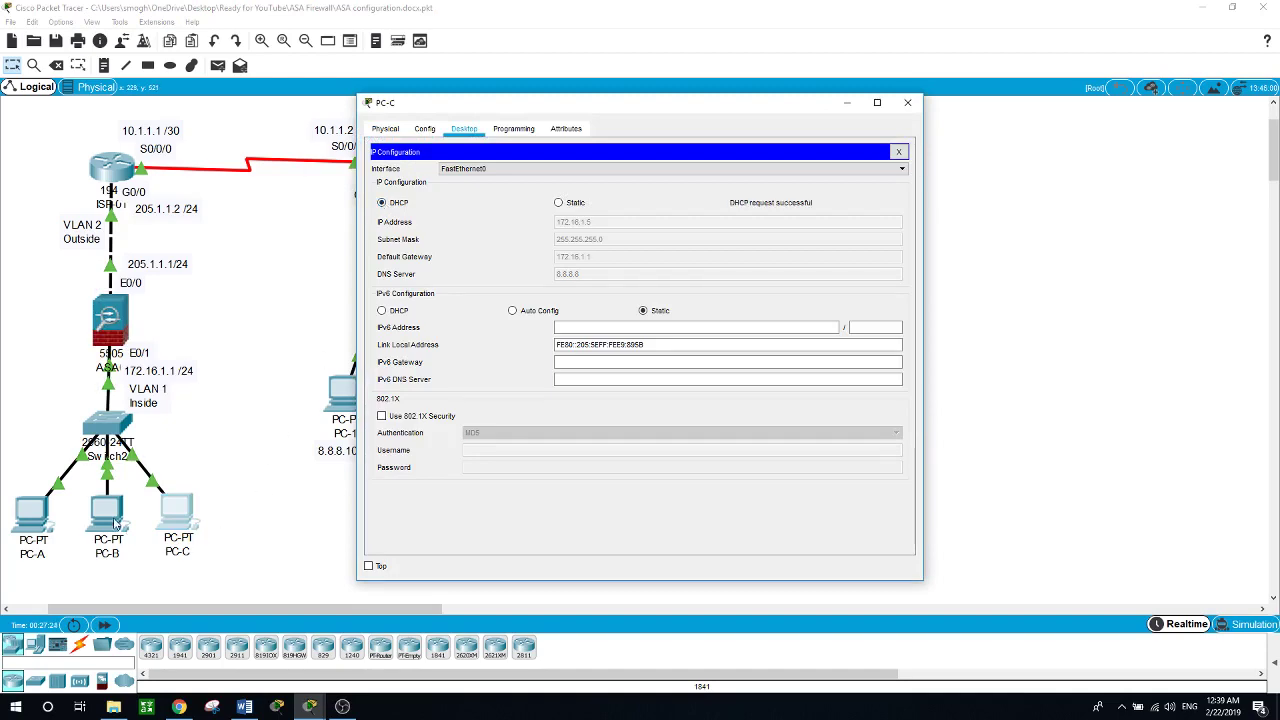
left_click(113, 520)
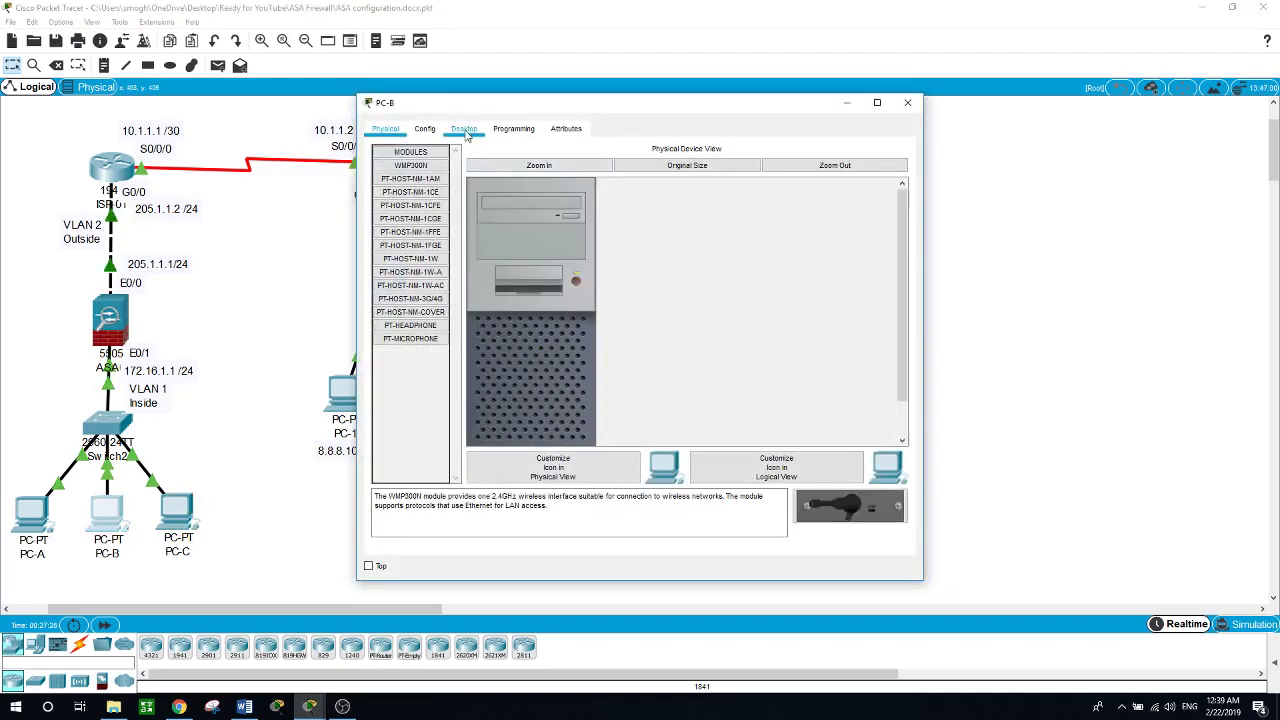
left_click(466, 130)
left_click(430, 174)
left_click(407, 206)
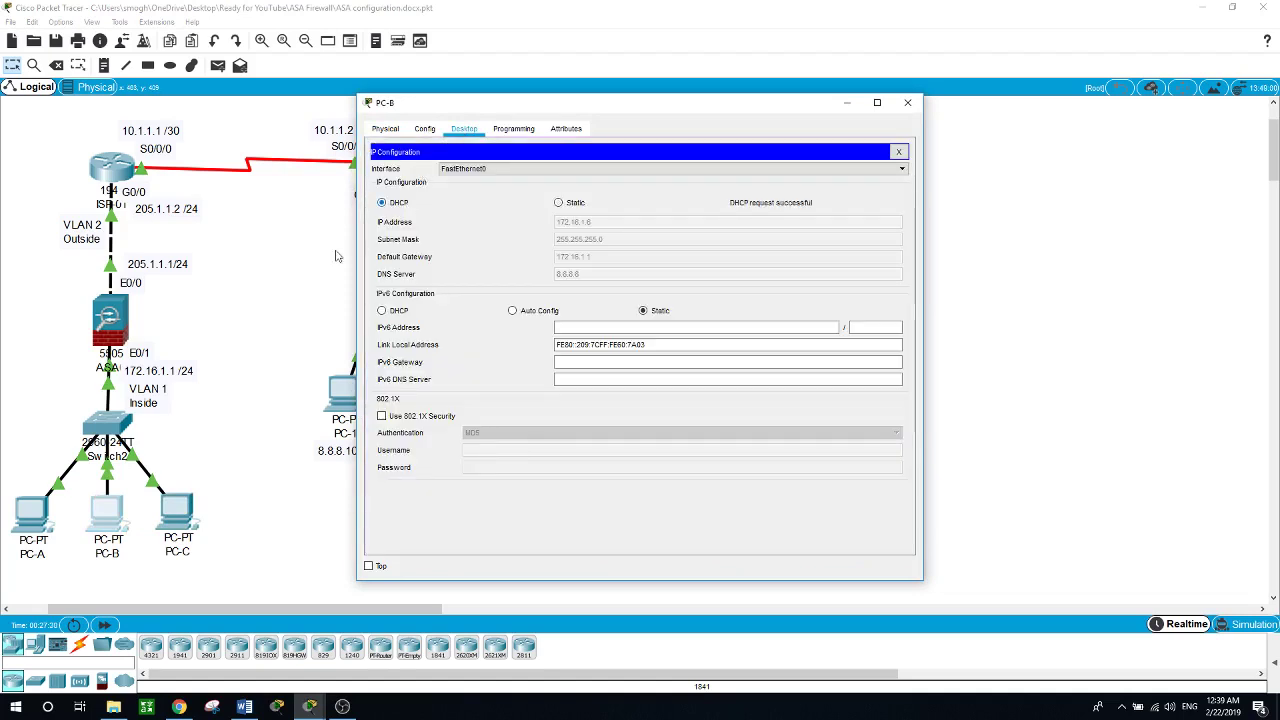
left_click(295, 283)
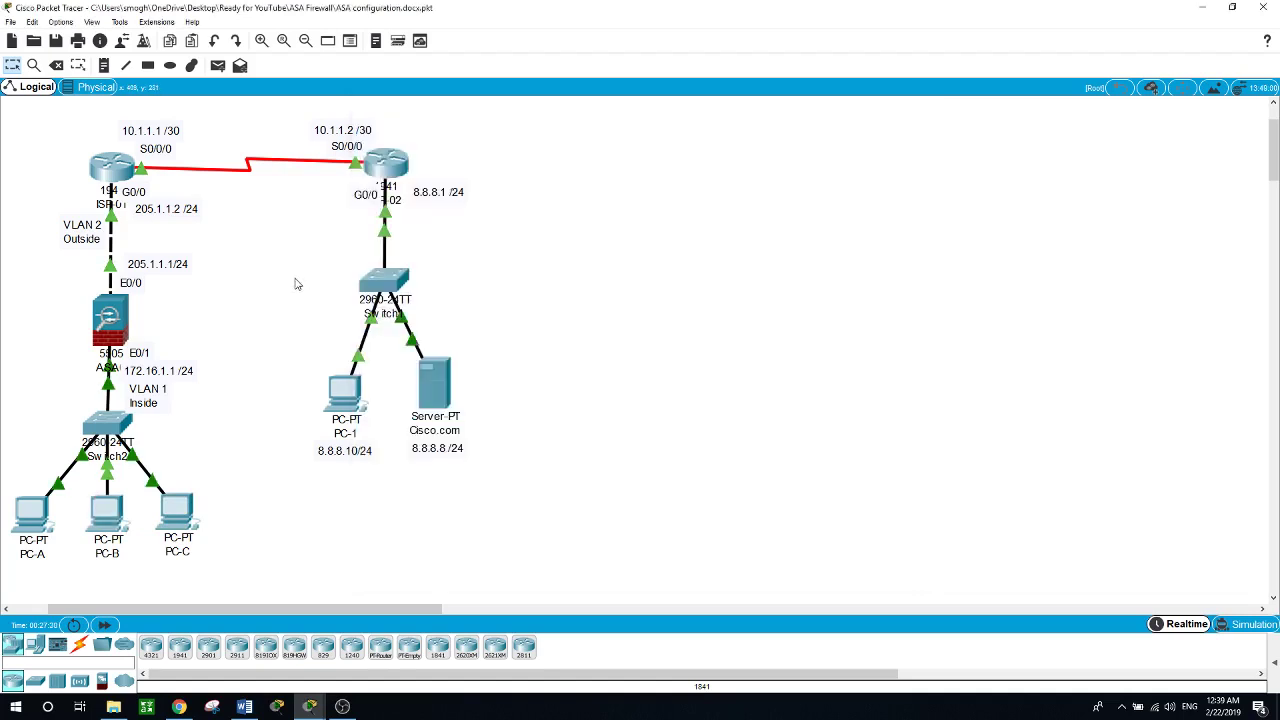
Switch PC-A to DHCP, obtaining 172.16.1.7 with gateway 172.16.1.1 and DNS 8.8.8.8
left_click(32, 515)
left_click(463, 128)
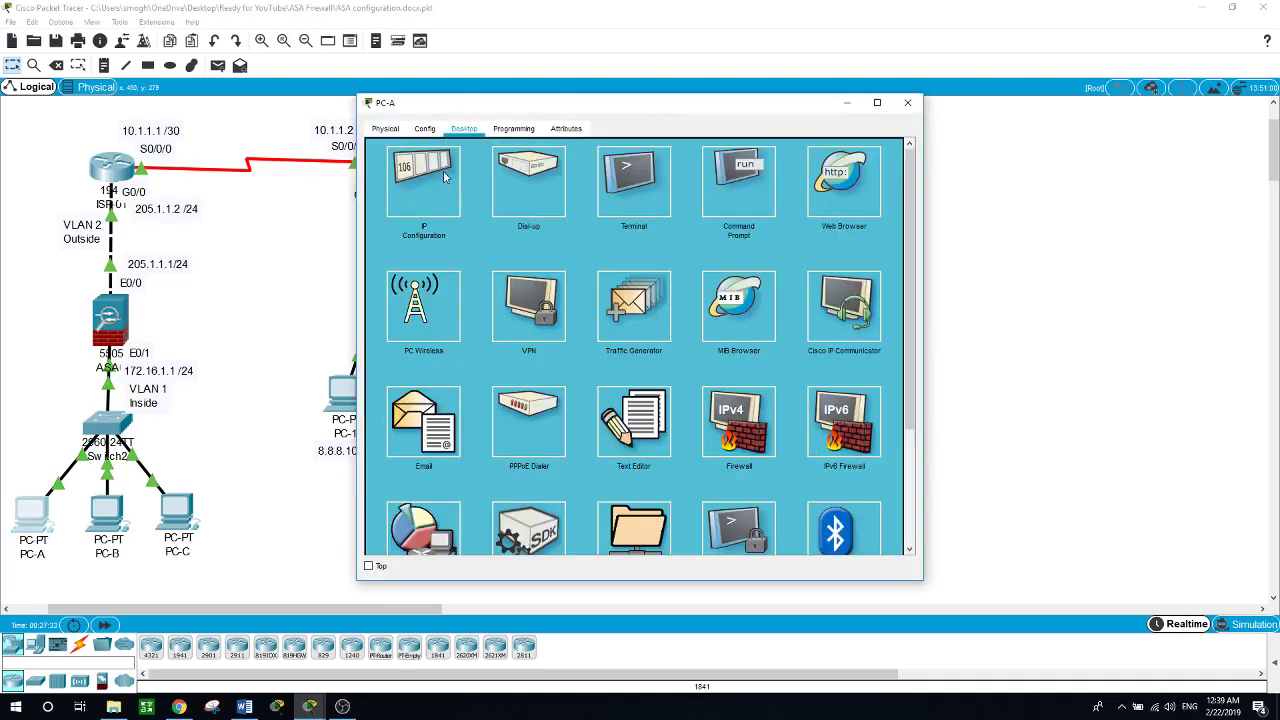
left_click(443, 172)
left_click(396, 204)
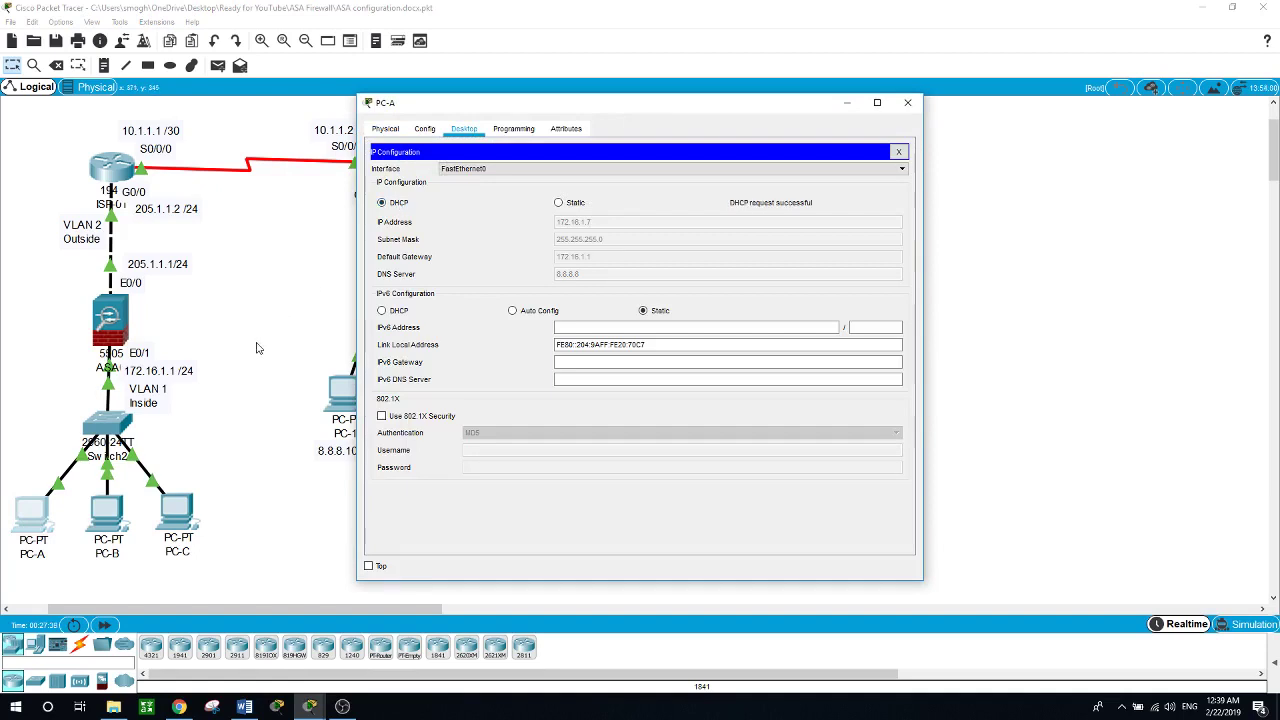
left_click(256, 348)
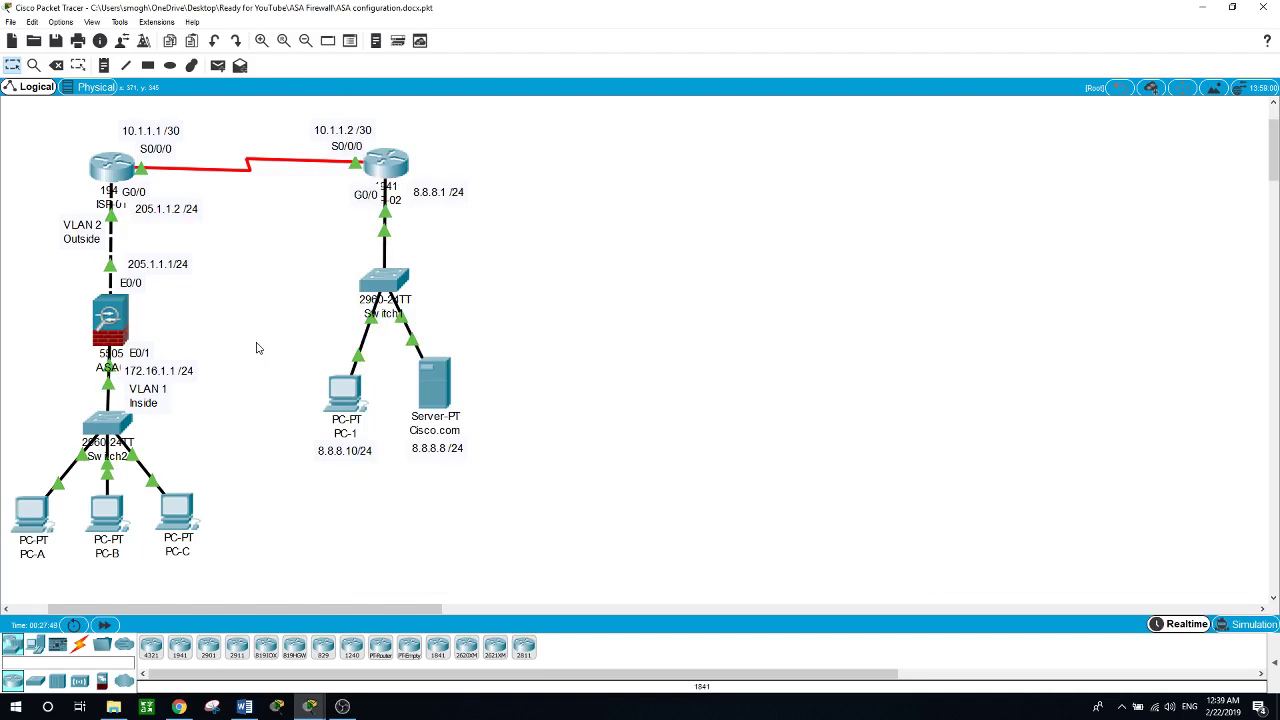
Enter 'aaa authentication ssh console LOCAL' in the ASA command line
left_click(110, 322)
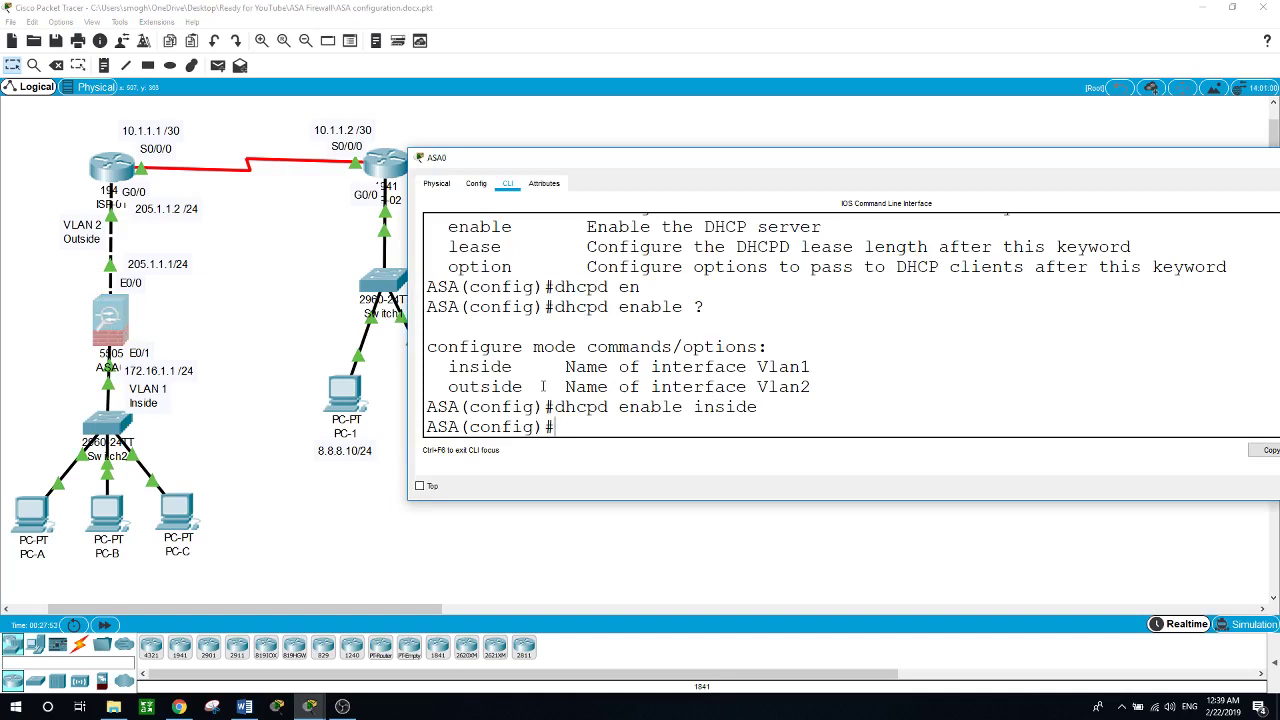
type("aaa ")
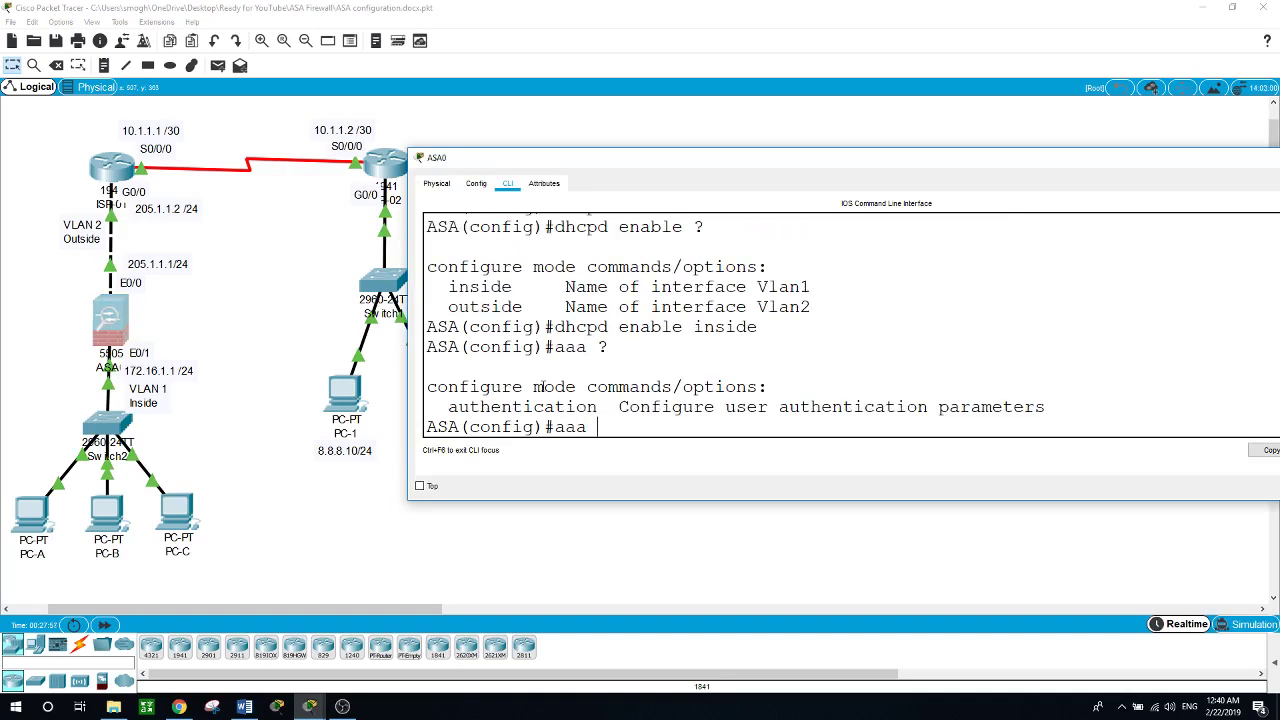
type("?authen")
key("Tab")
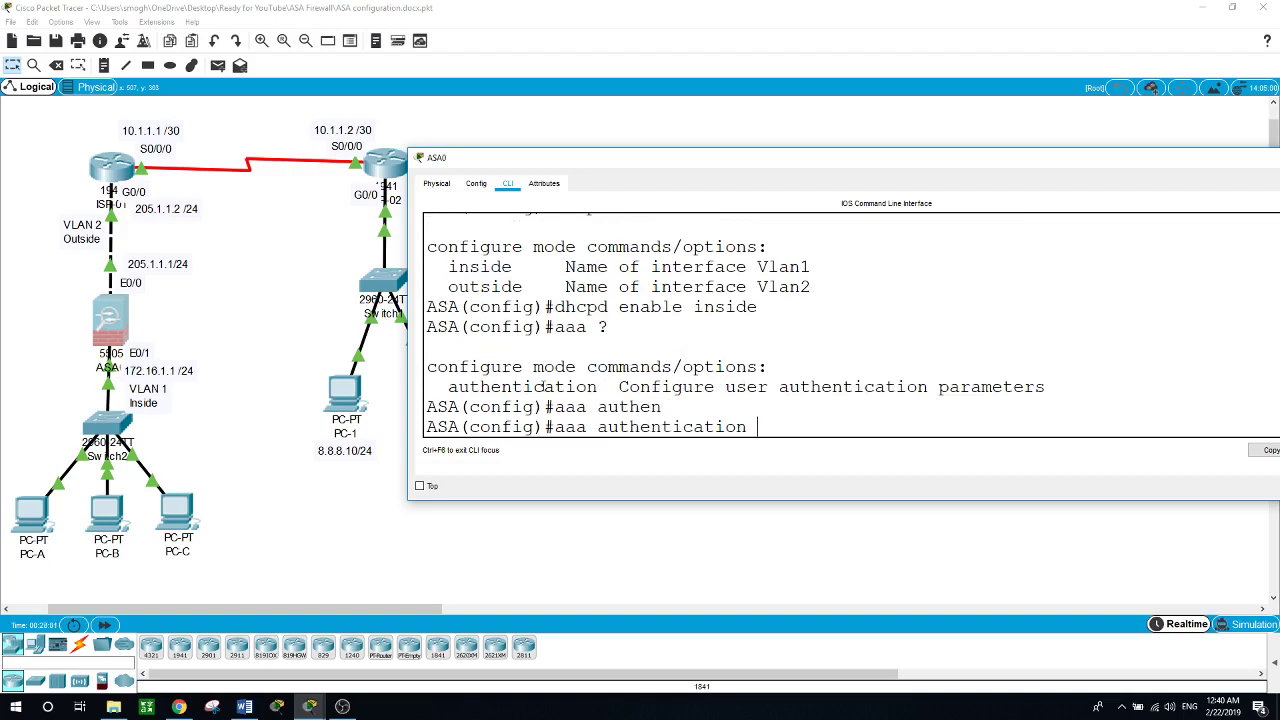
type("?s")
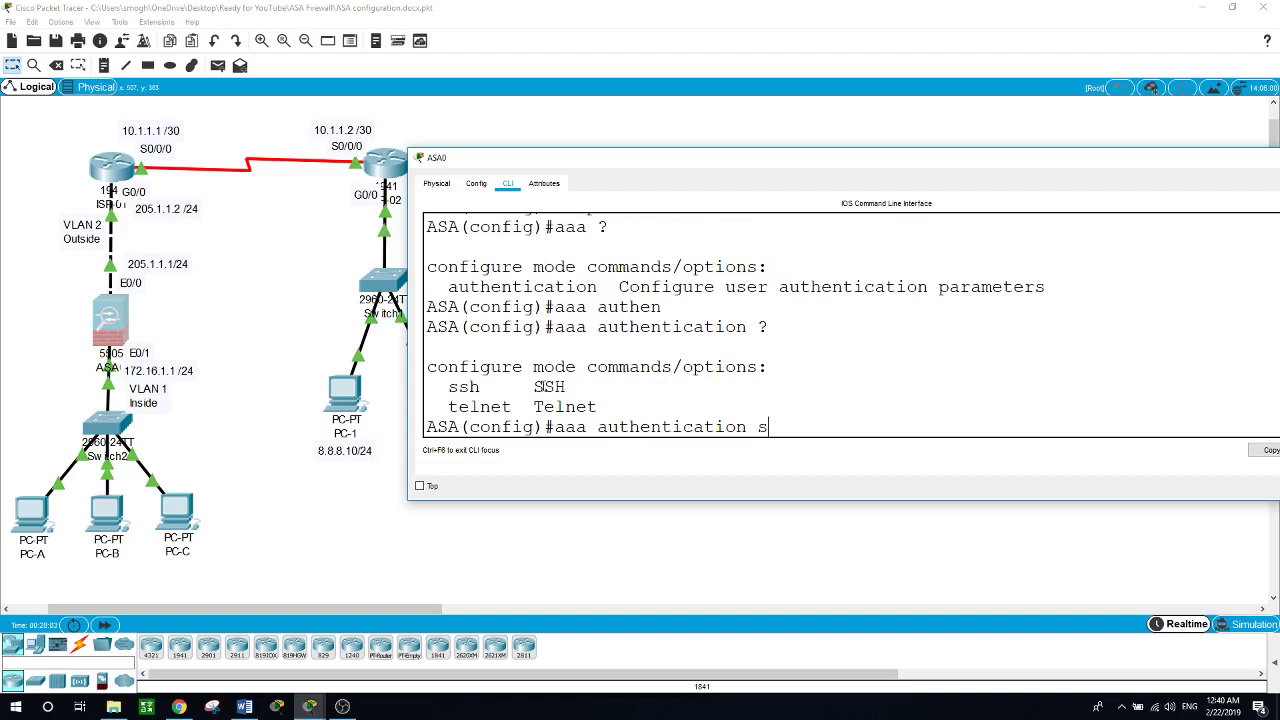
type("sh ")
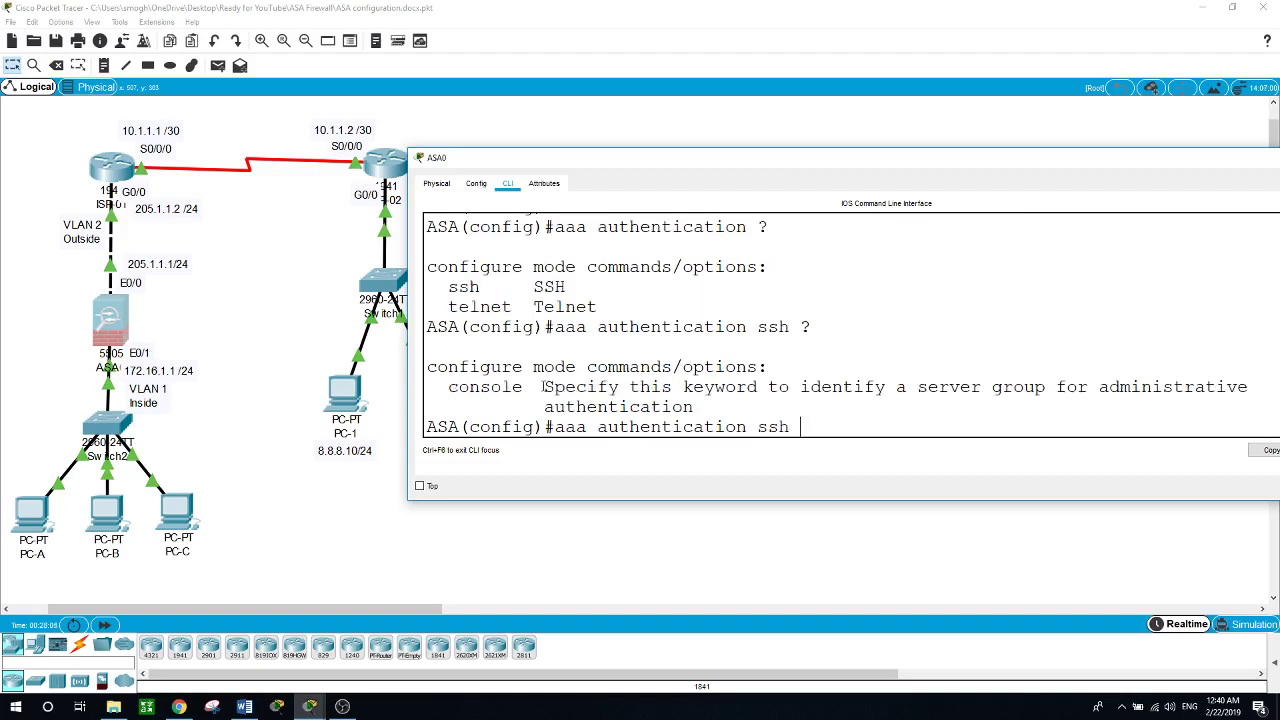
type("?cons")
key("Tab")
type("?")
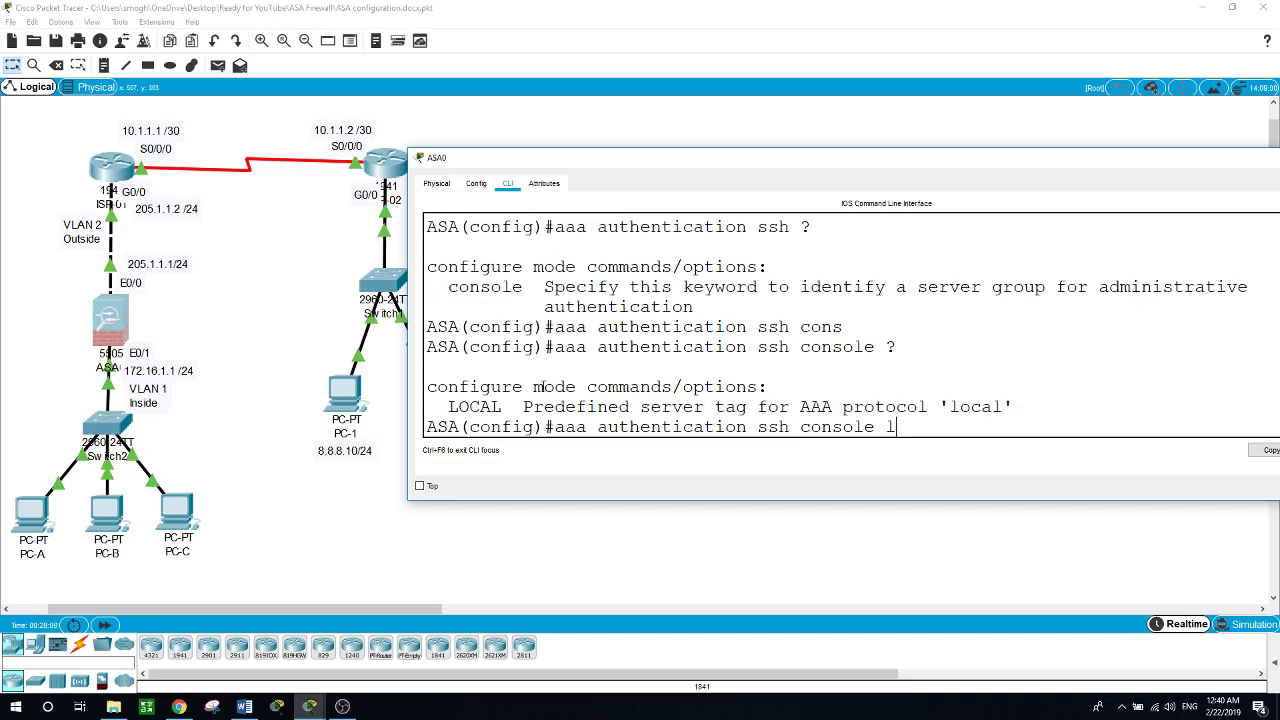
type("LOCAL")
key("Return")
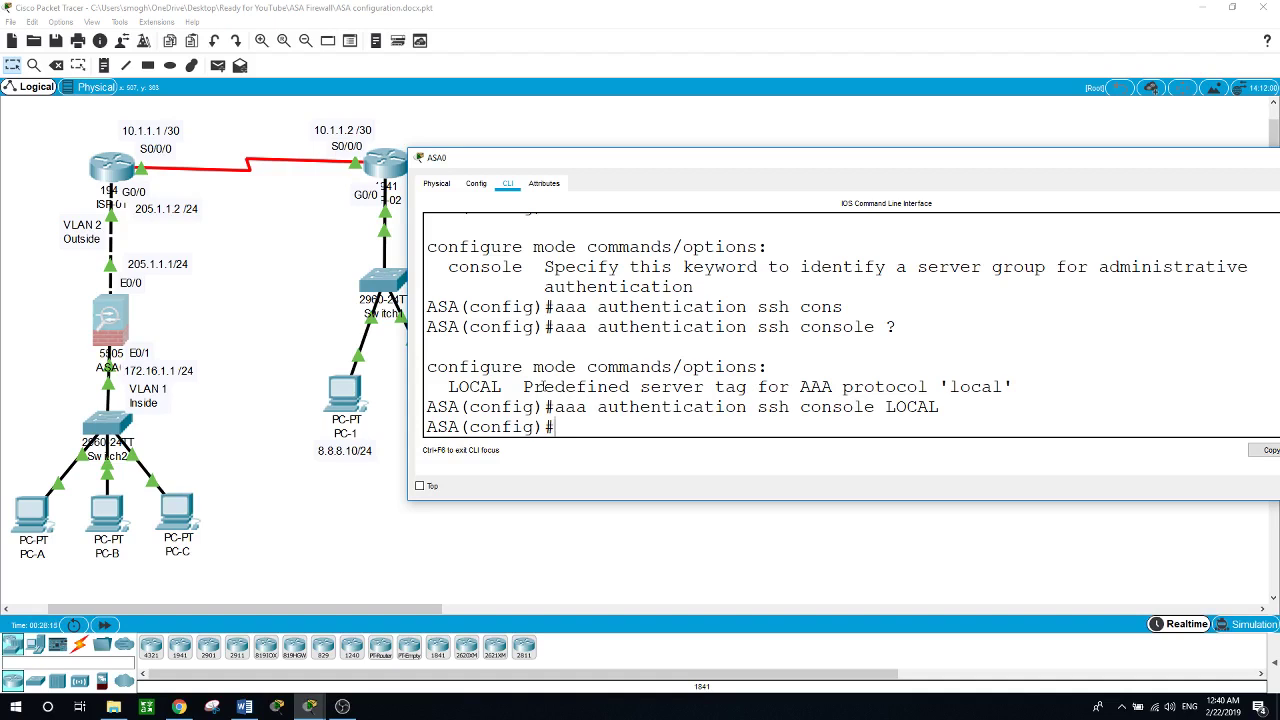
Run crypto key generate rsa modulus 1024 and answer no to keep the existing Default-RSA-Key
type("cryp")
key("Tab")
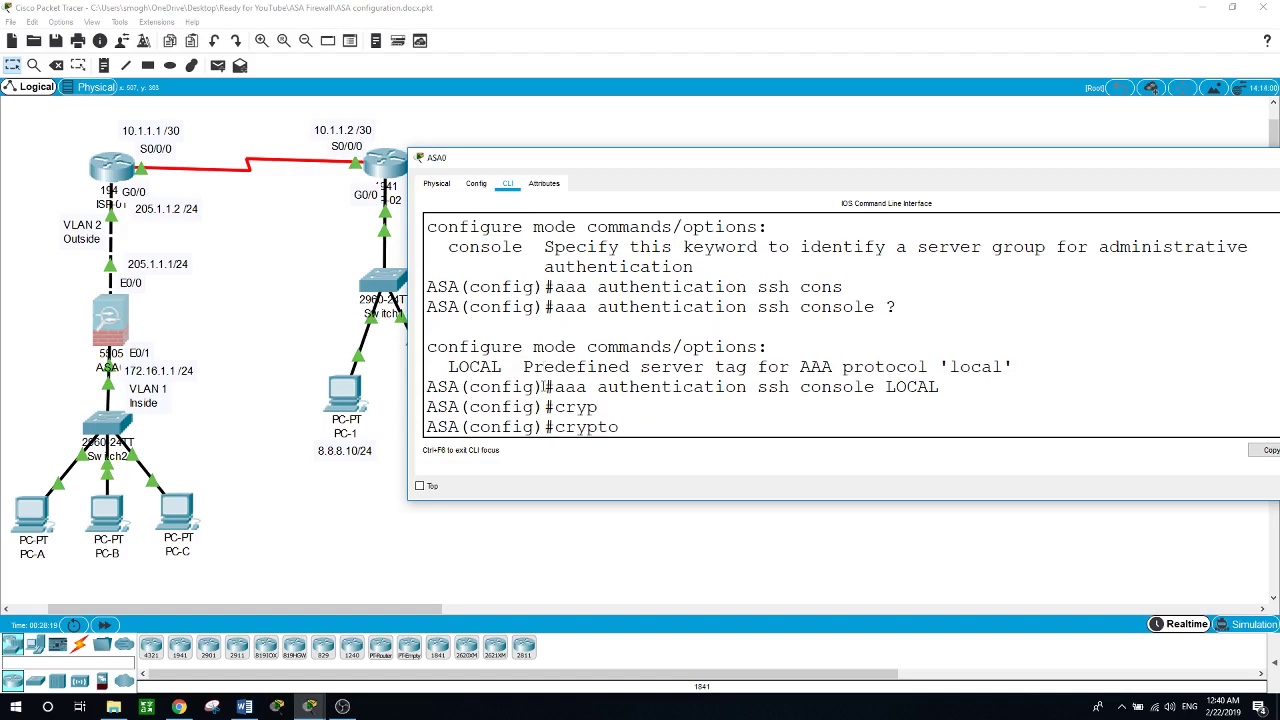
type("?key")
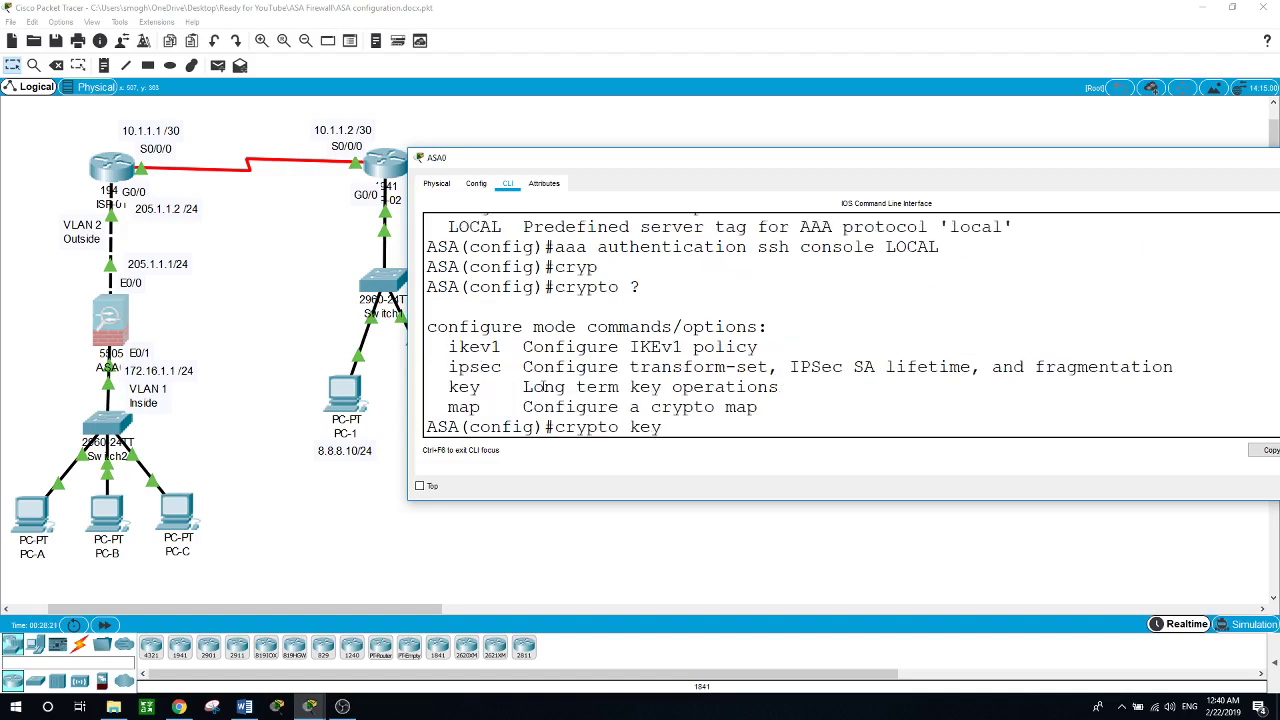
type(" ?ge")
key("Tab")
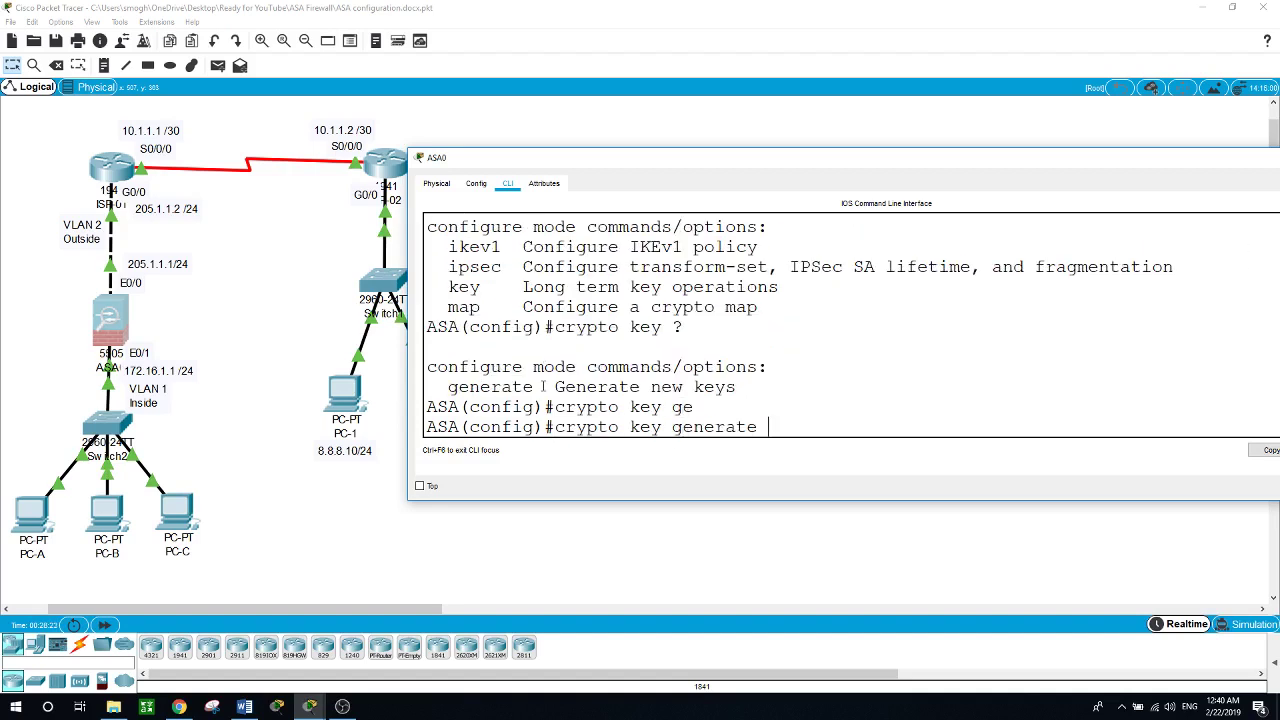
type("?rsa")
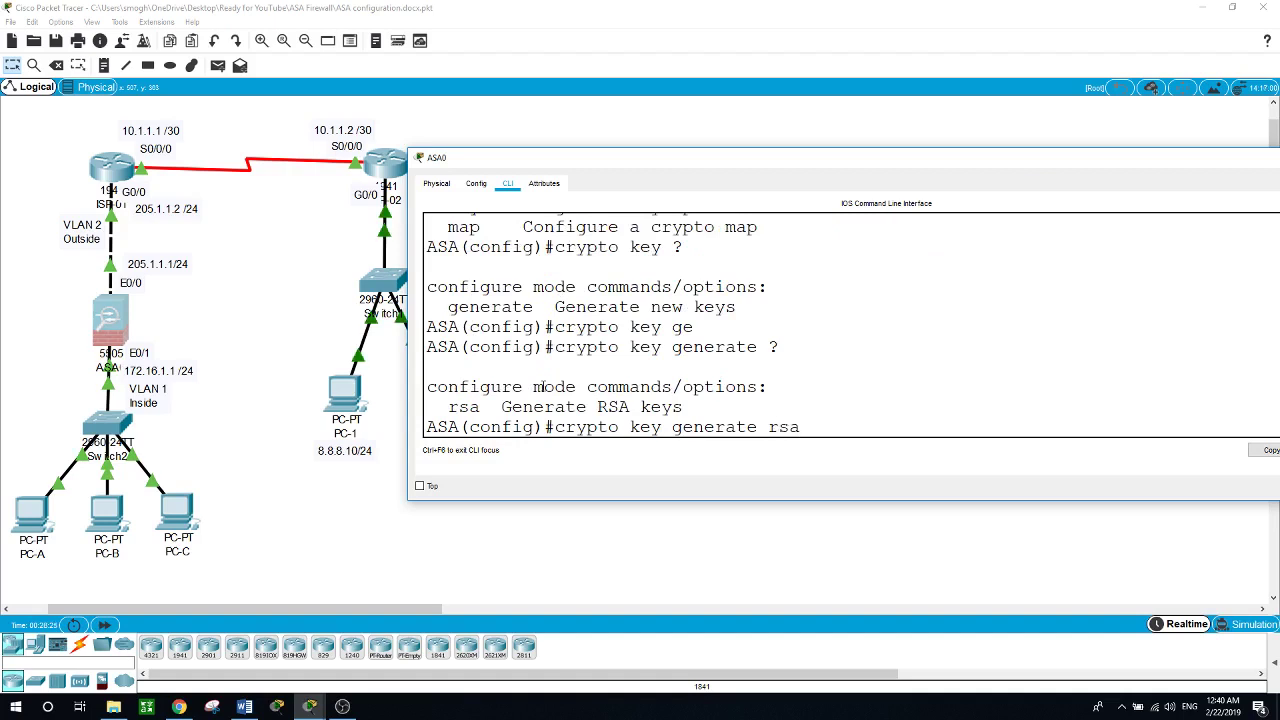
type(" ?mo")
key("Tab")
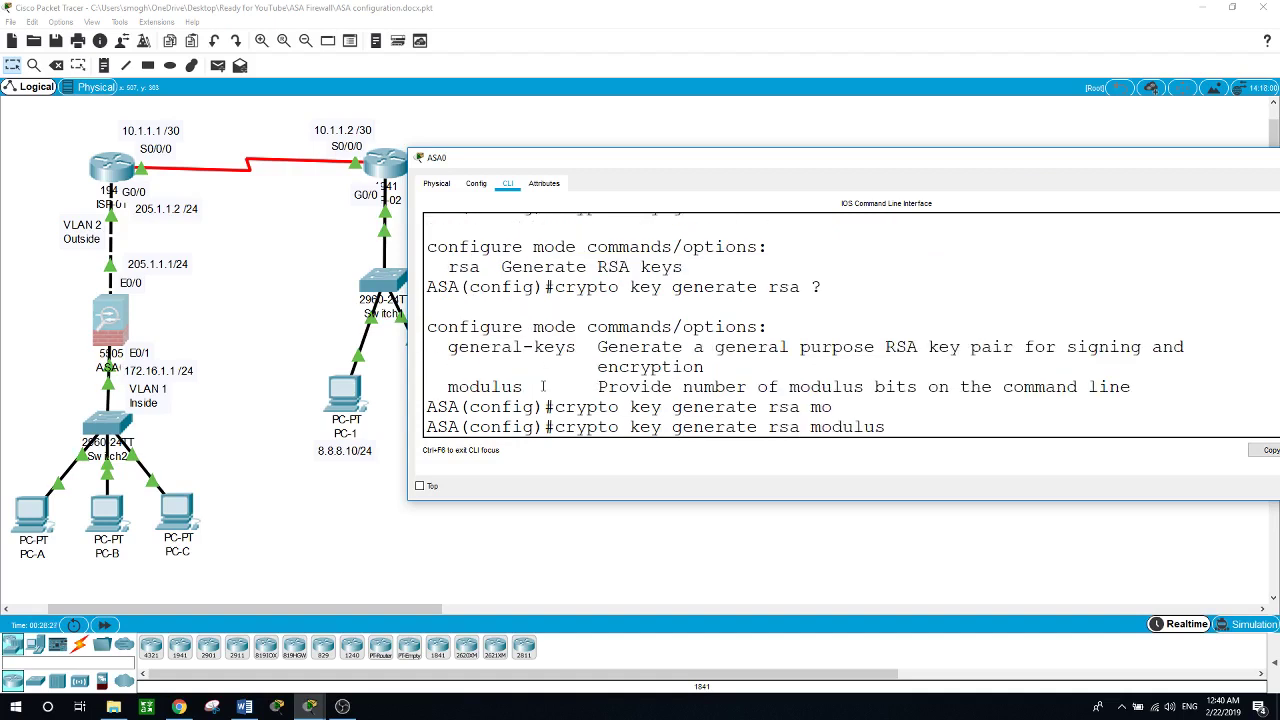
type("?")
type("1024")
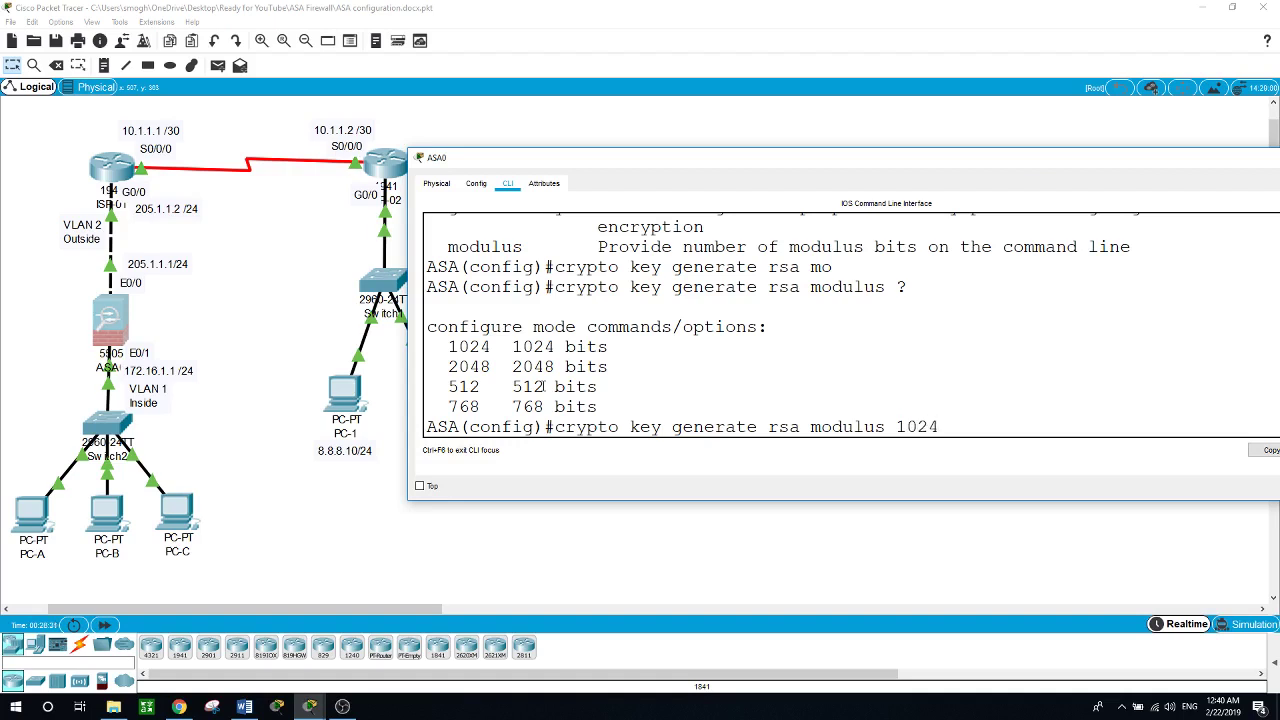
key("Return")
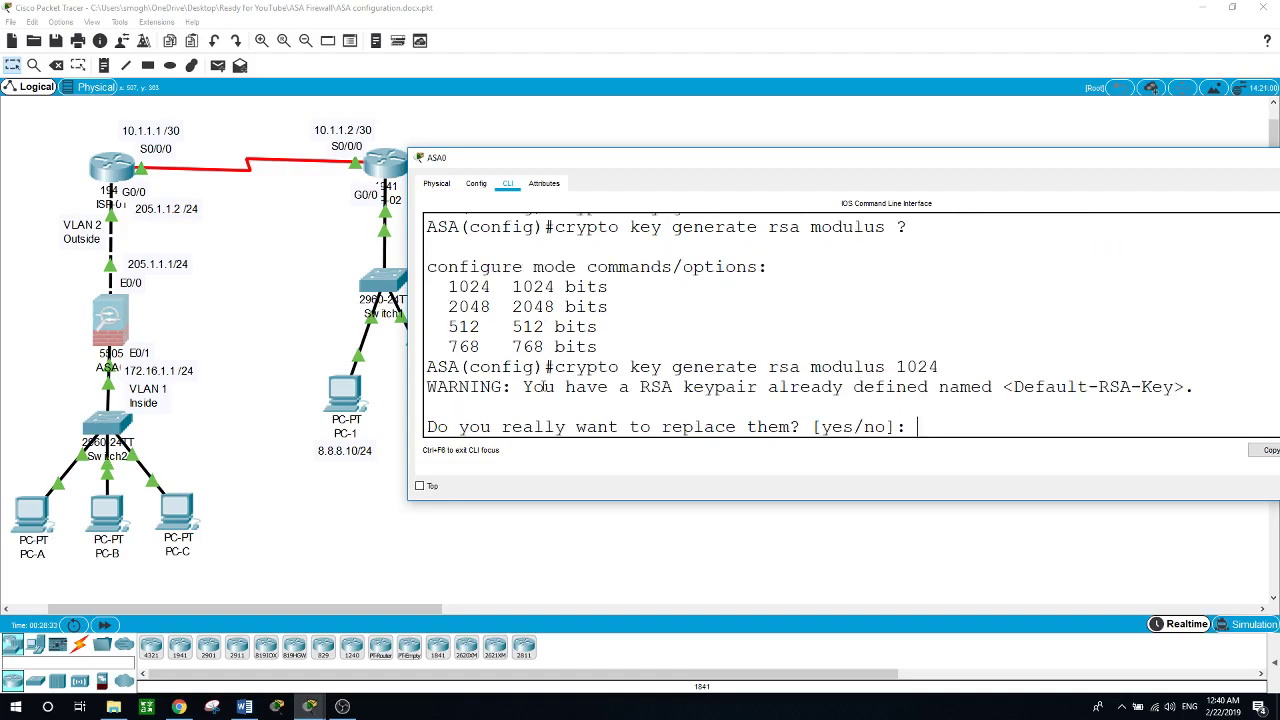
type("no")
key("Return")
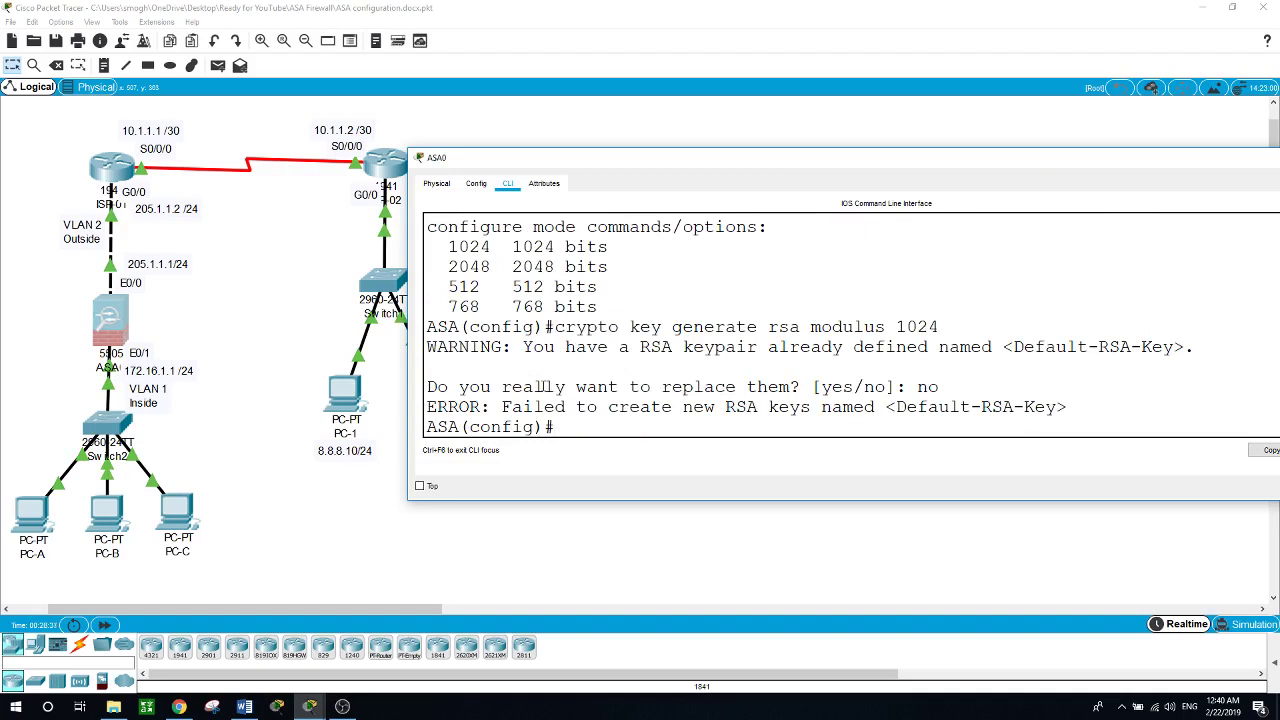
type("ssh")
Permit SSH from the inside network 172.16.1.0 255.255.255.0
left_click_drag(543, 163, 626, 186)
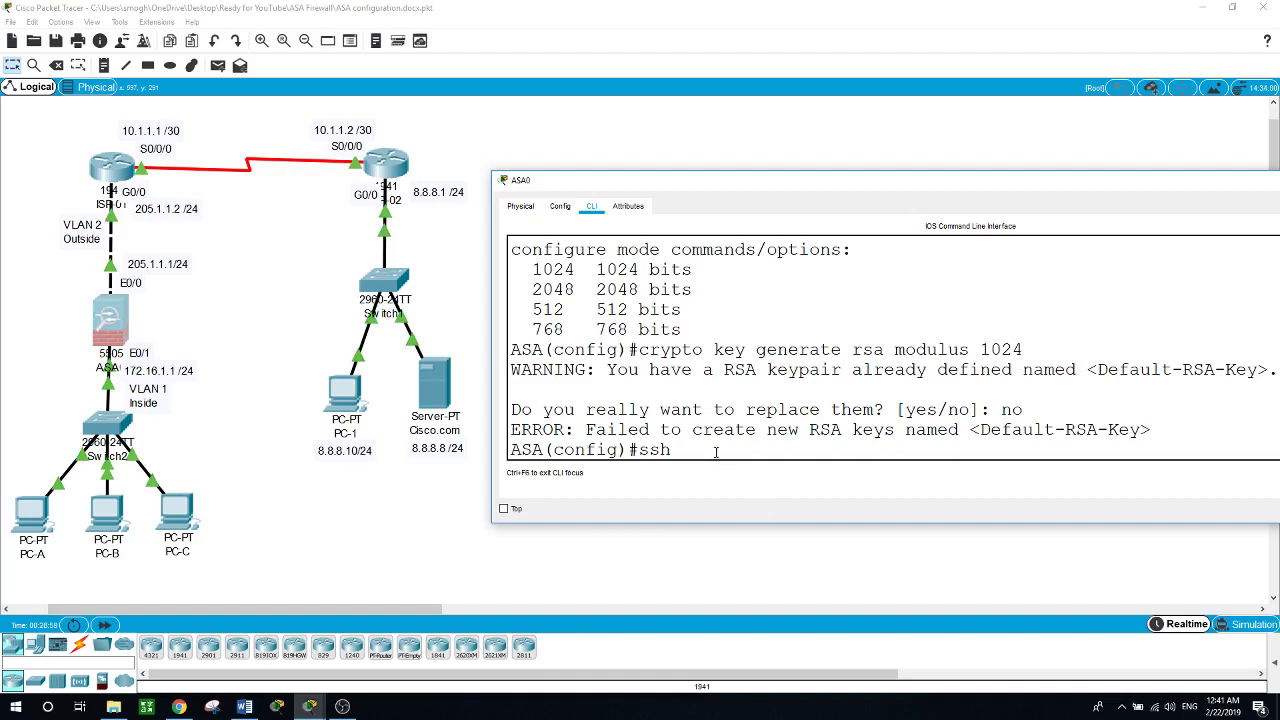
type("172.16.1.")
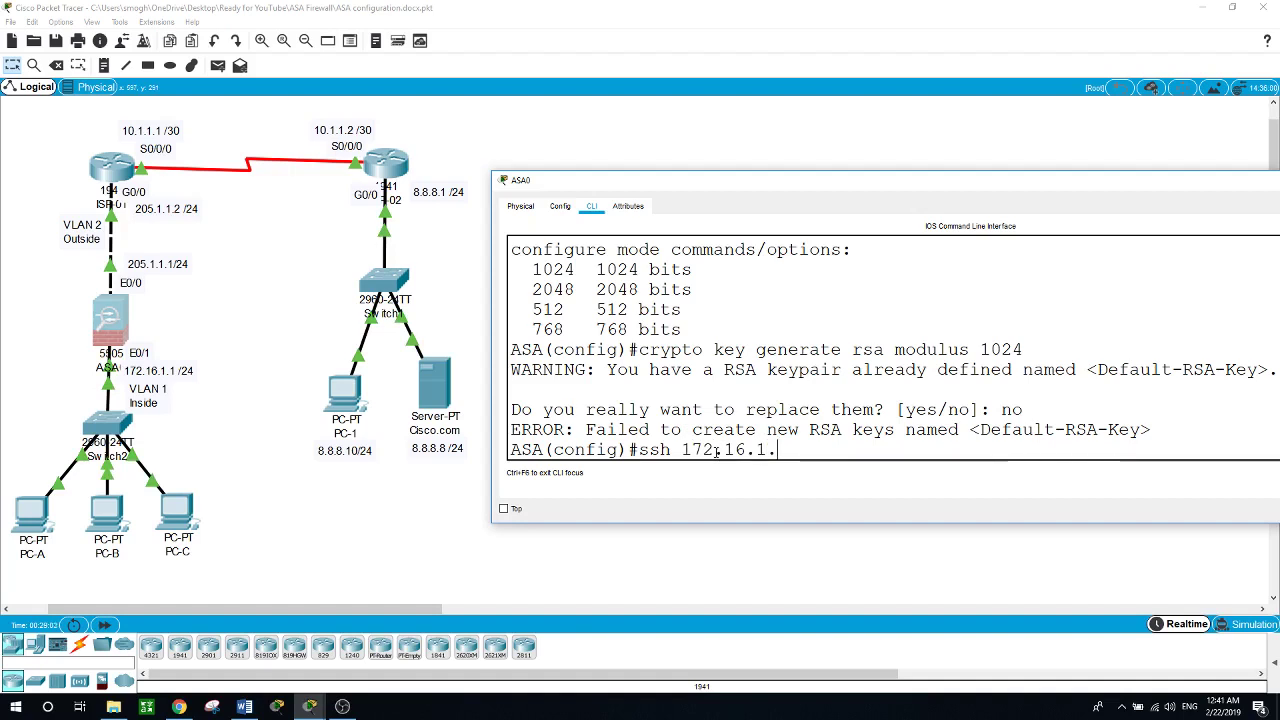
type("0 255.2")
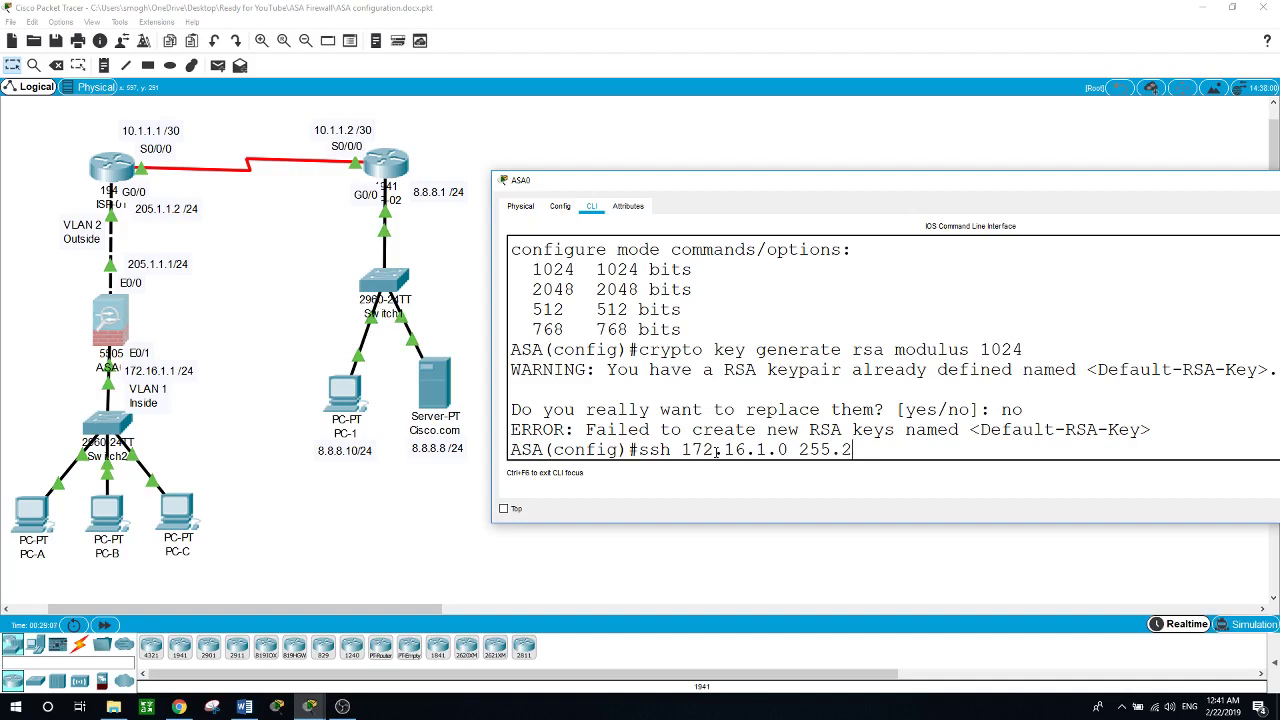
type("55.255.0 ?")
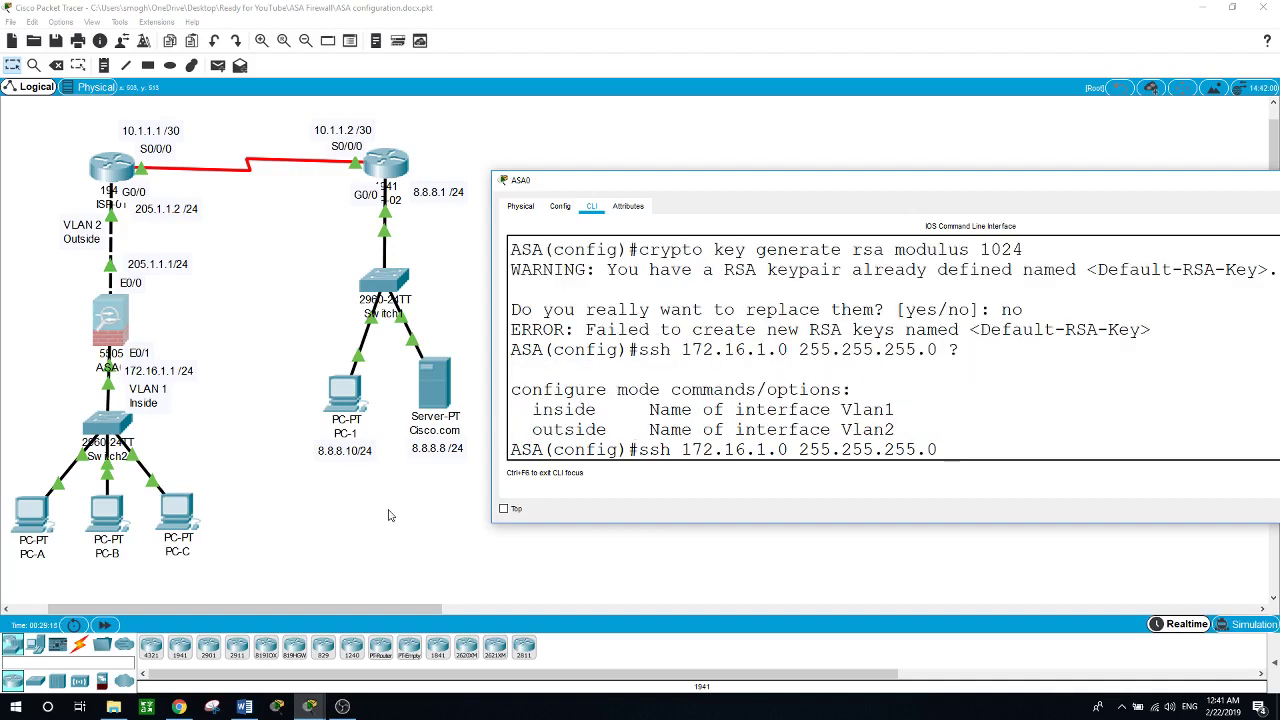
type("inside")
key("Return")
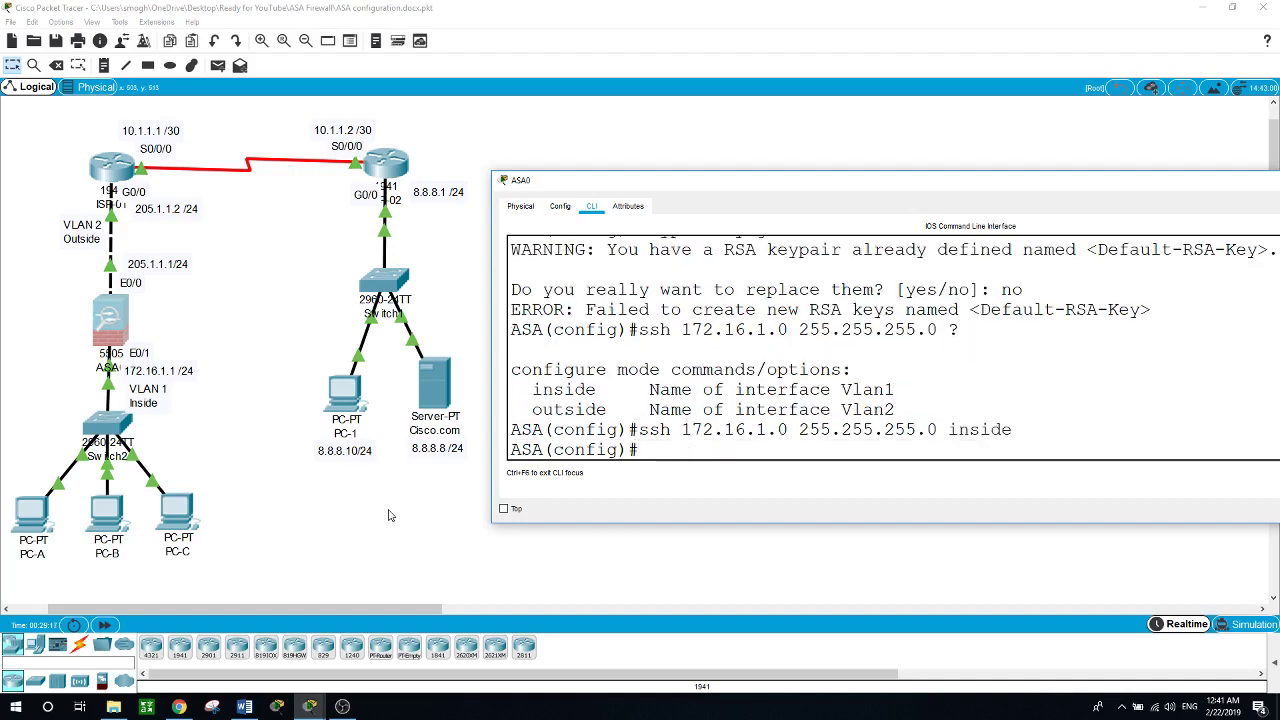
Permit SSH from outside host 8.8.8.10 with mask 255.255.255.255
type("ssh")
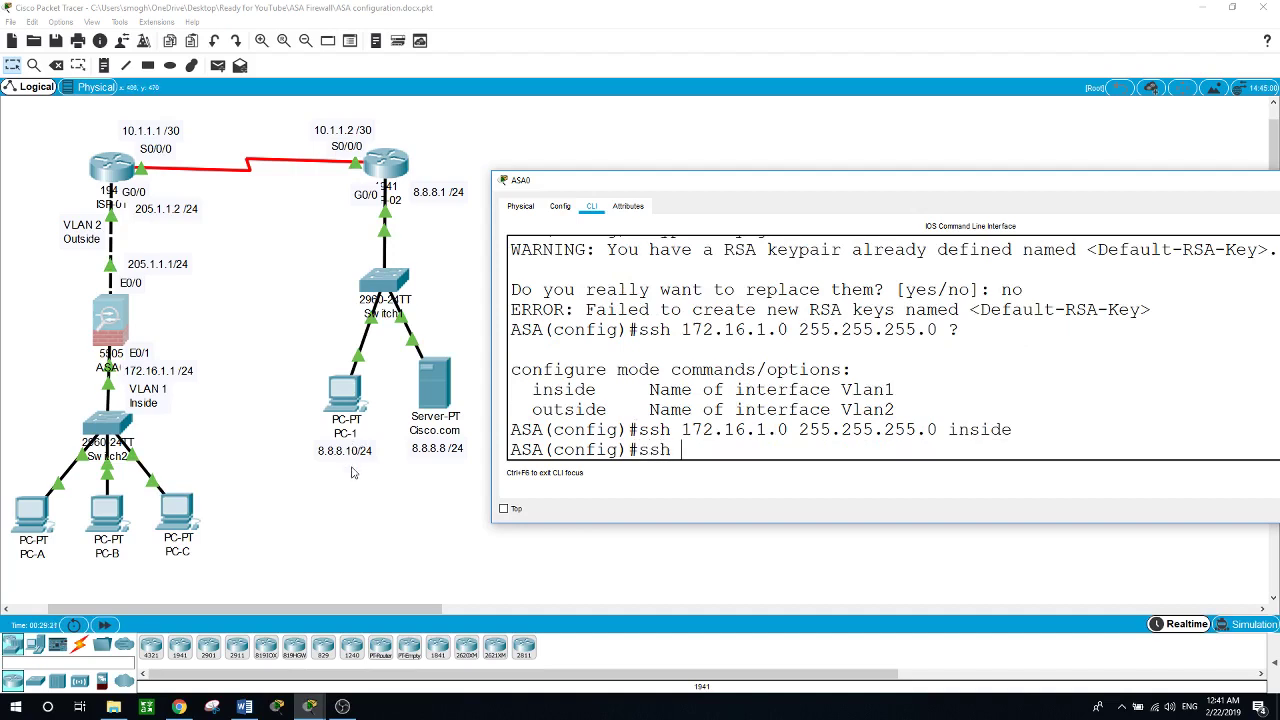
type(" 8.8.8.10 255.22")
key("BackSpace")
type("55")
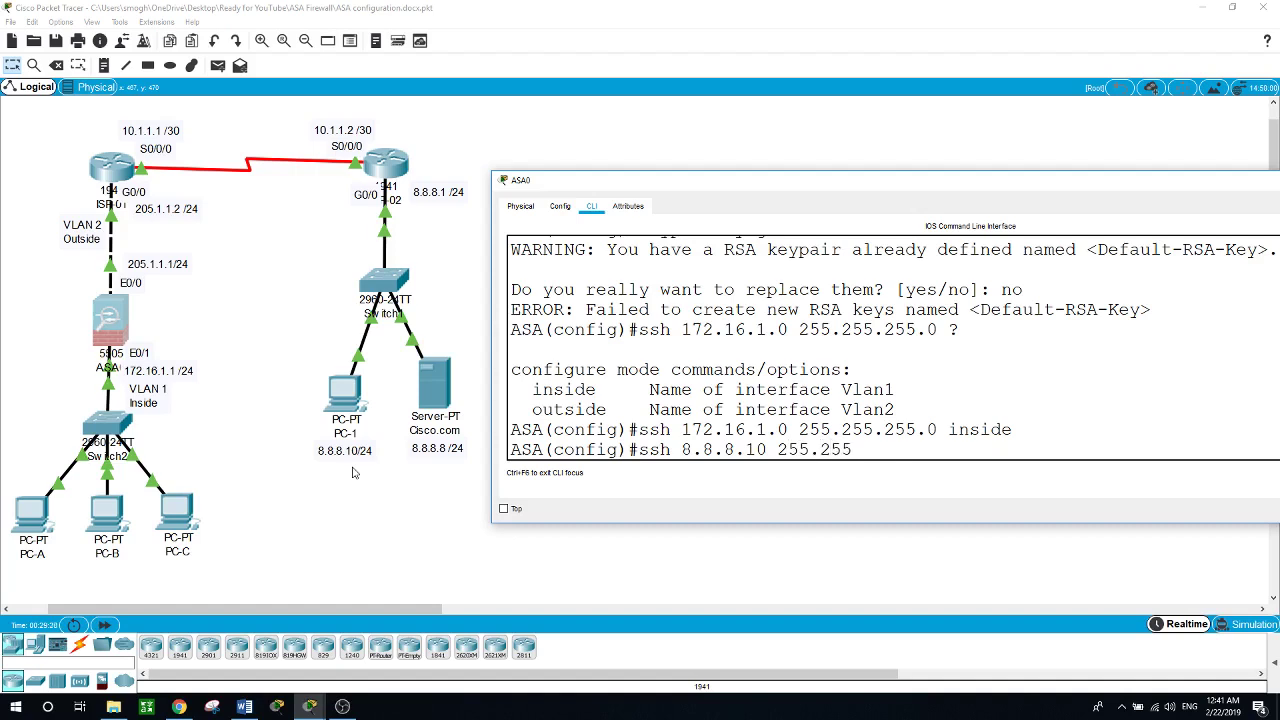
type(".255.255.255")
key("BackSpace")
key("BackSpace")
key("BackSpace")
key("BackSpace")
type("?")
type("outside")
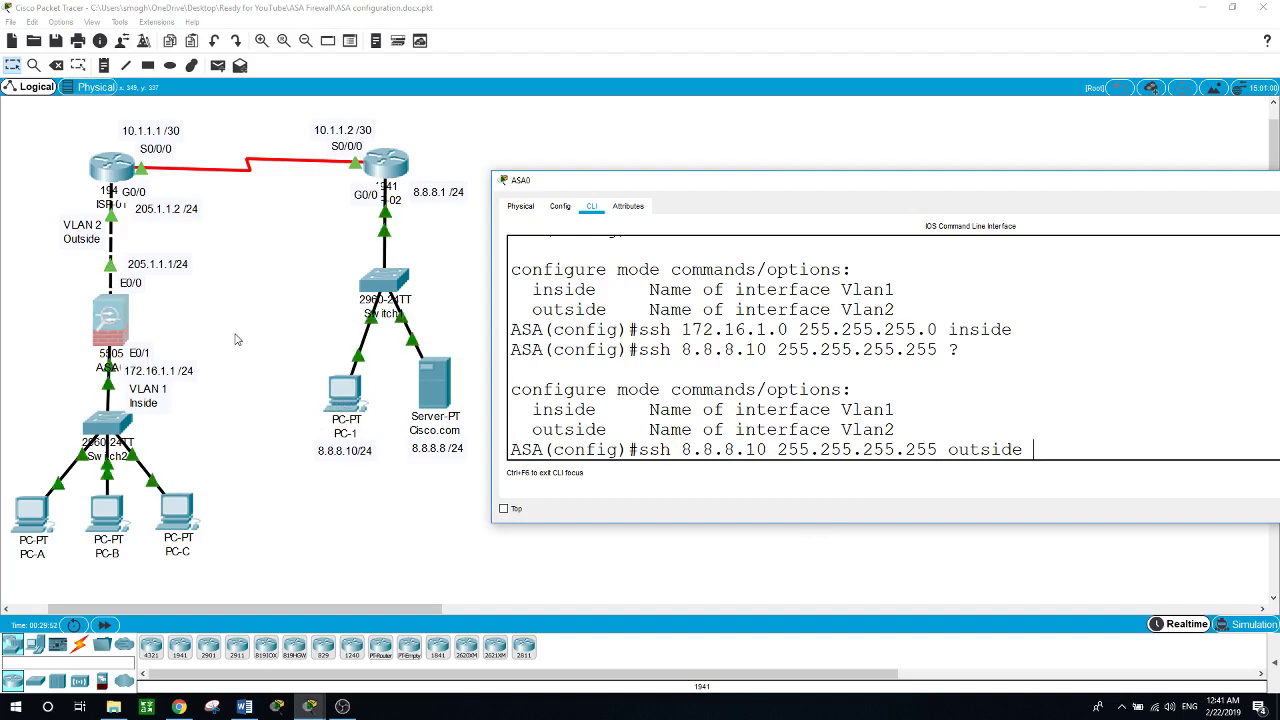
key("Return")
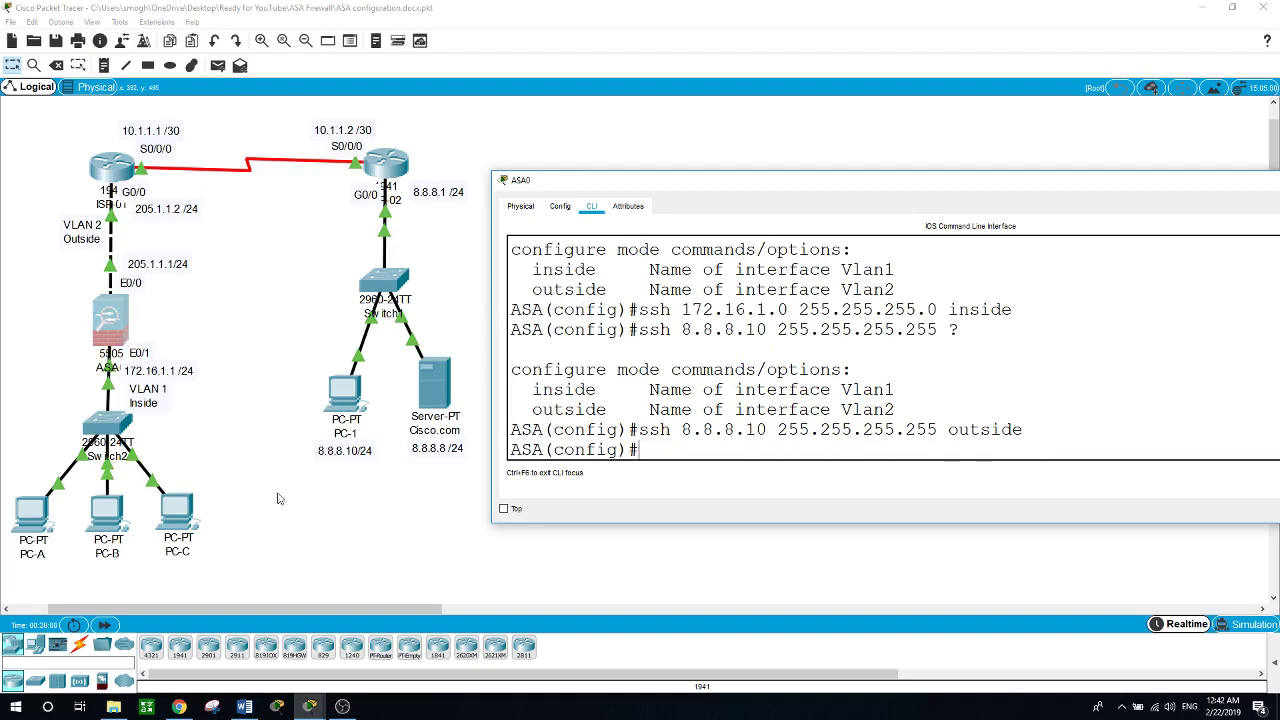
Create the network object inside-net with object network inside-net, then list the subnet options
left_click_drag(757, 191, 598, 225)
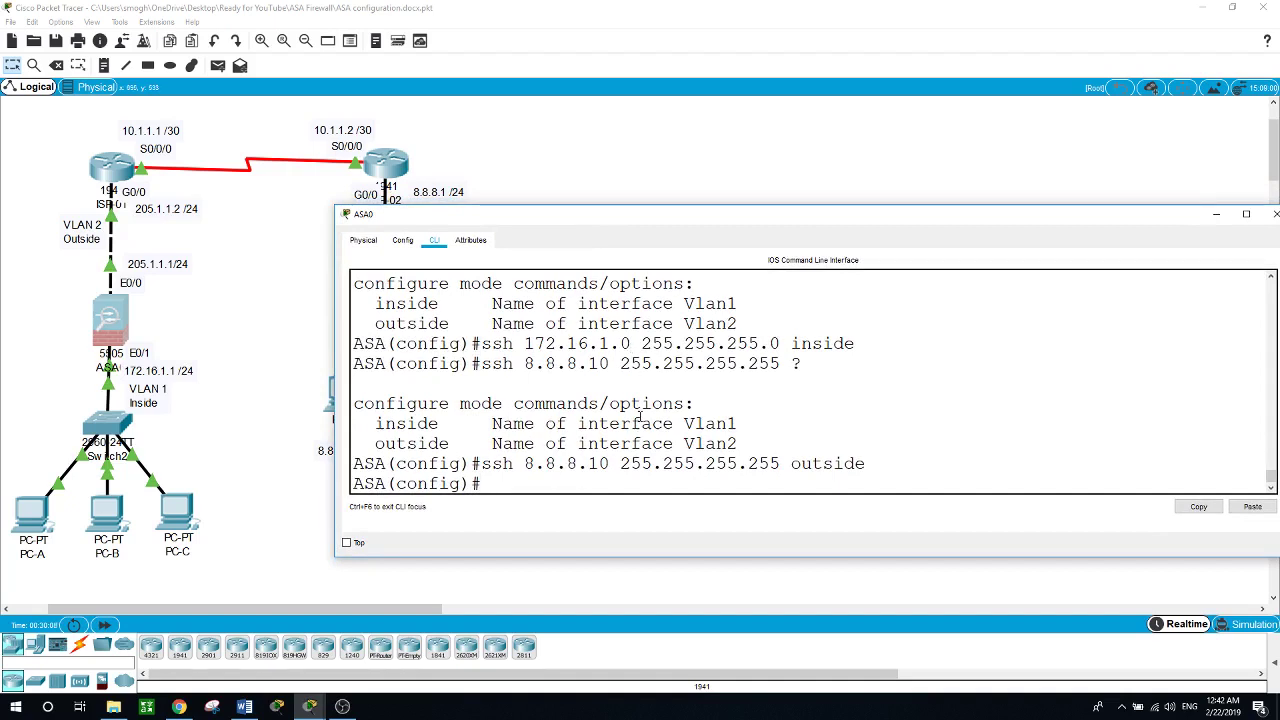
type("o")
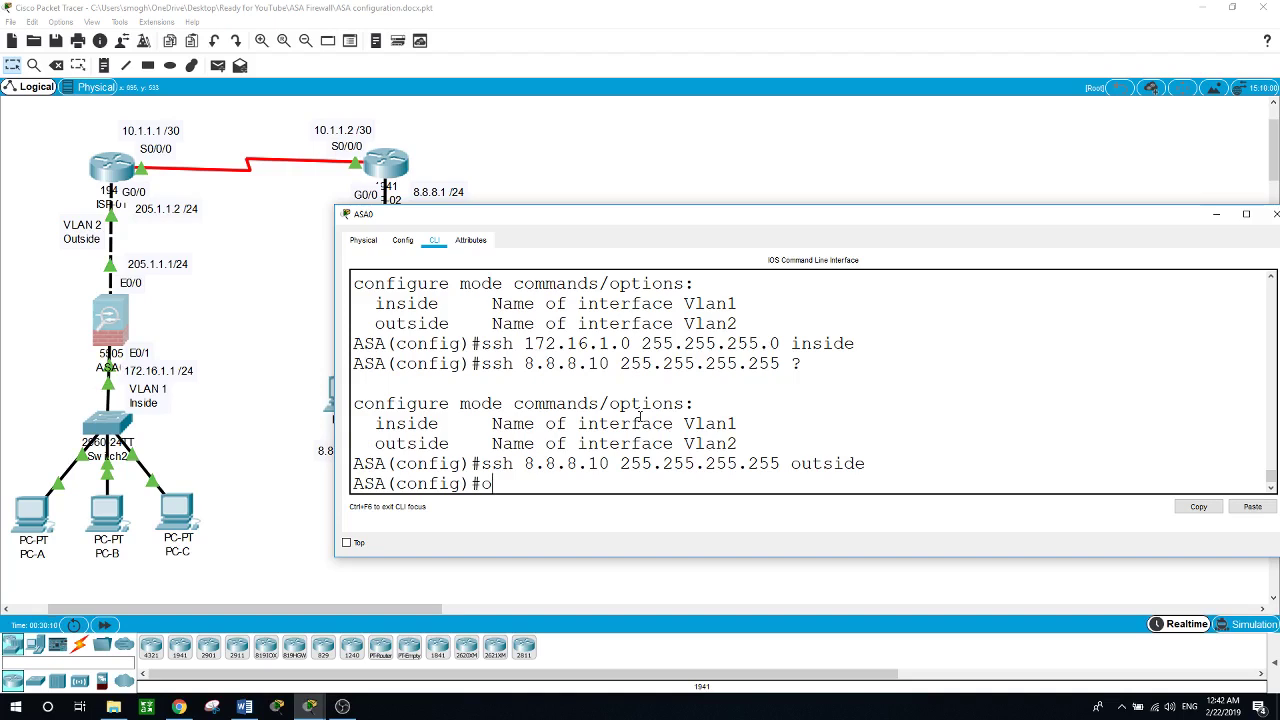
type("bjocet")
key("BackSpace")
key("BackSpace")
key("BackSpace")
key("BackSpace")
key("Tab")
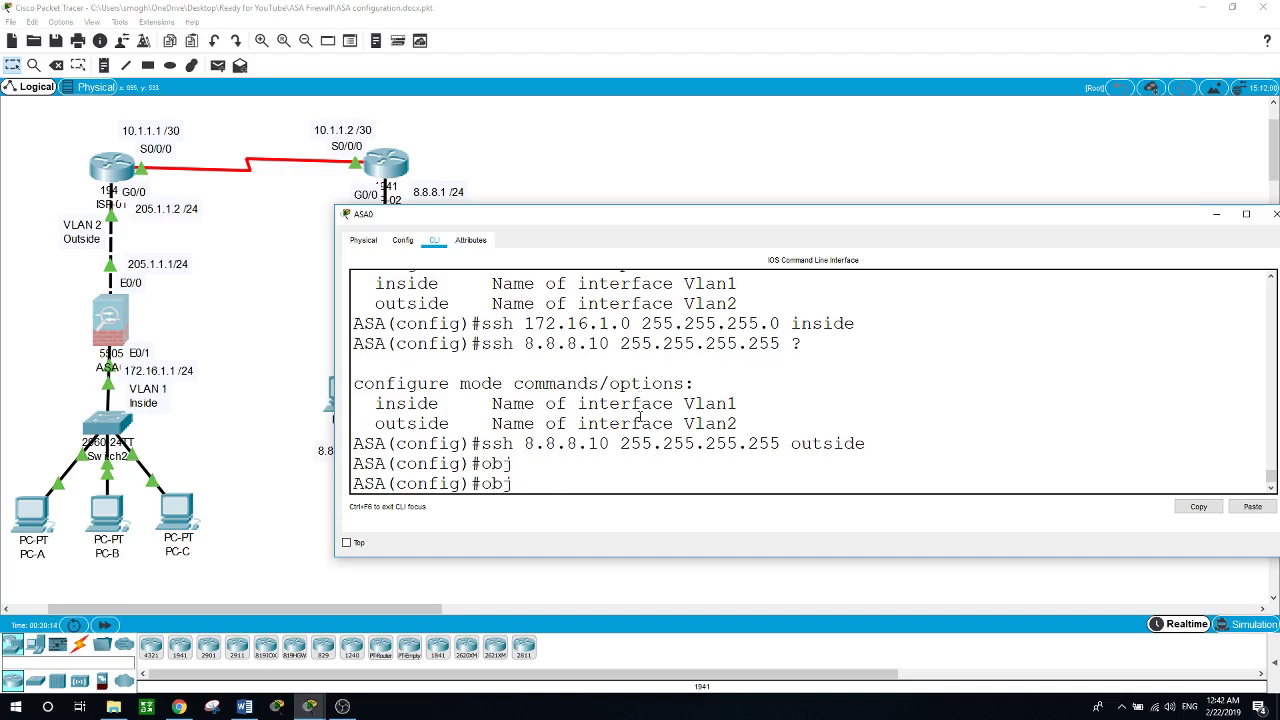
key("BackSpace")
key("BackSpace")
key("BackSpace")
type("object ?")
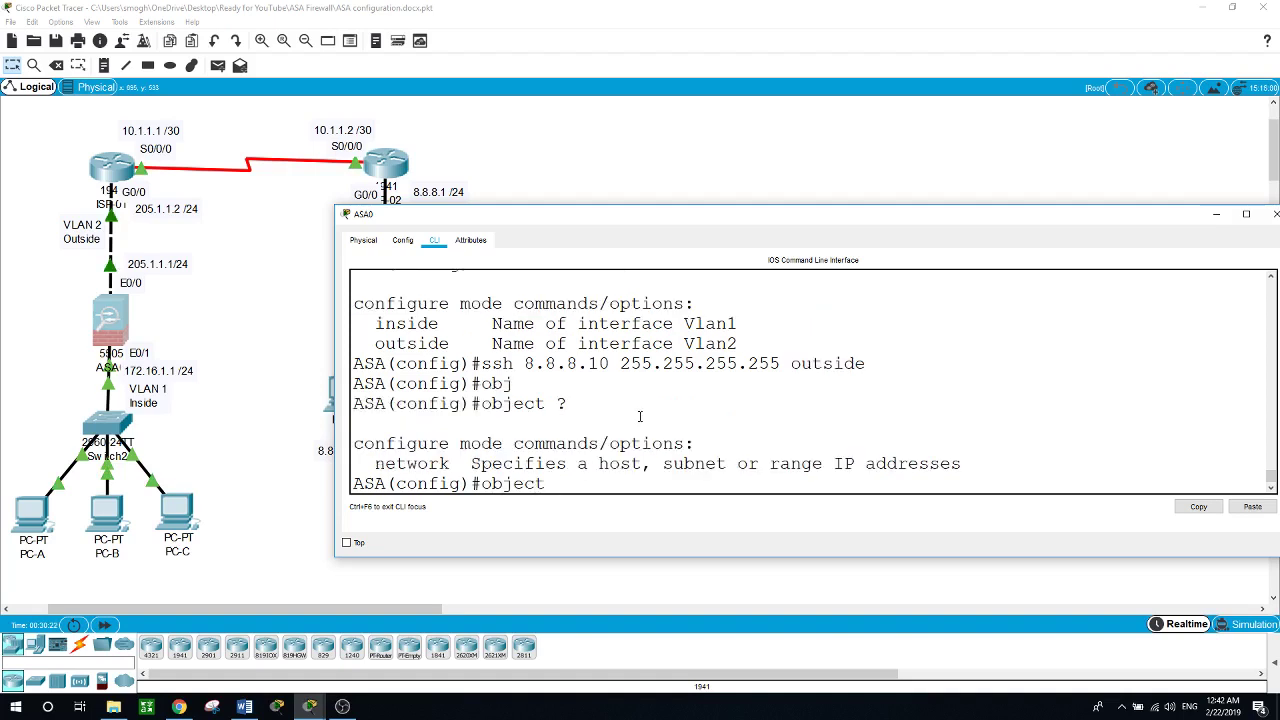
type("netwo")
key("Tab")
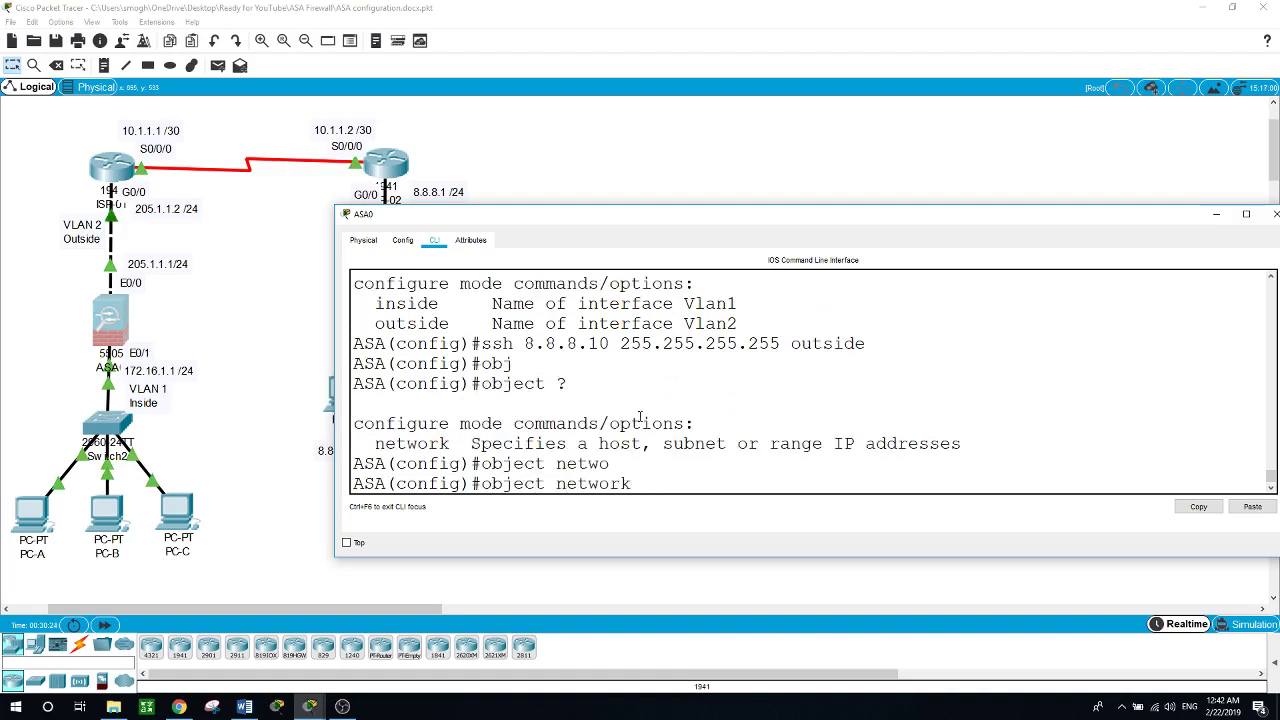
type("?")
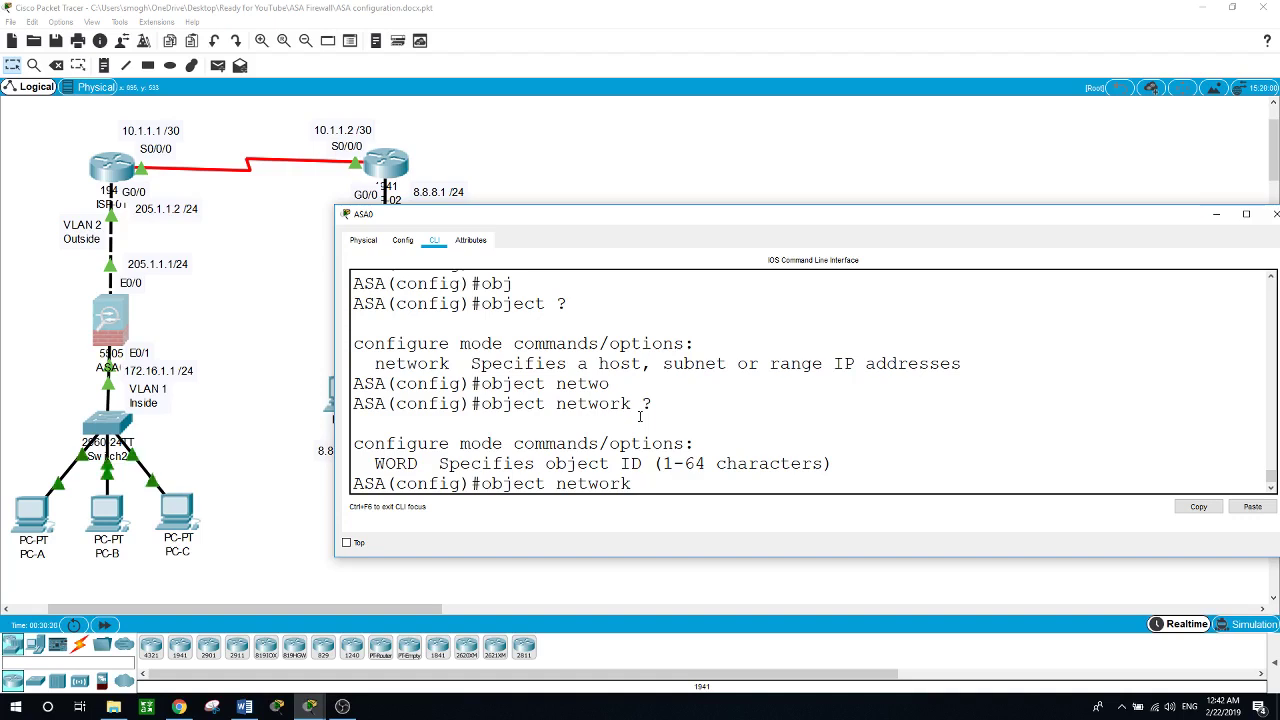
type("insi")
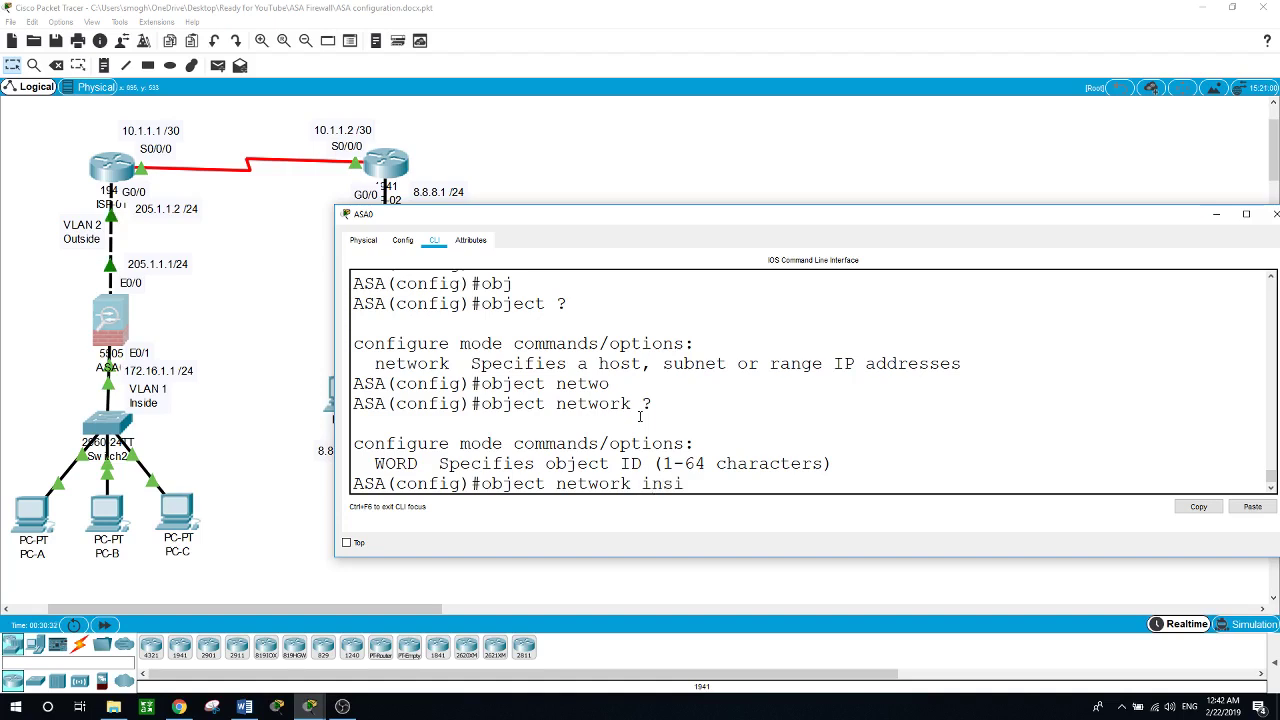
type("de-net")
key("Return")
type("subnet ?")
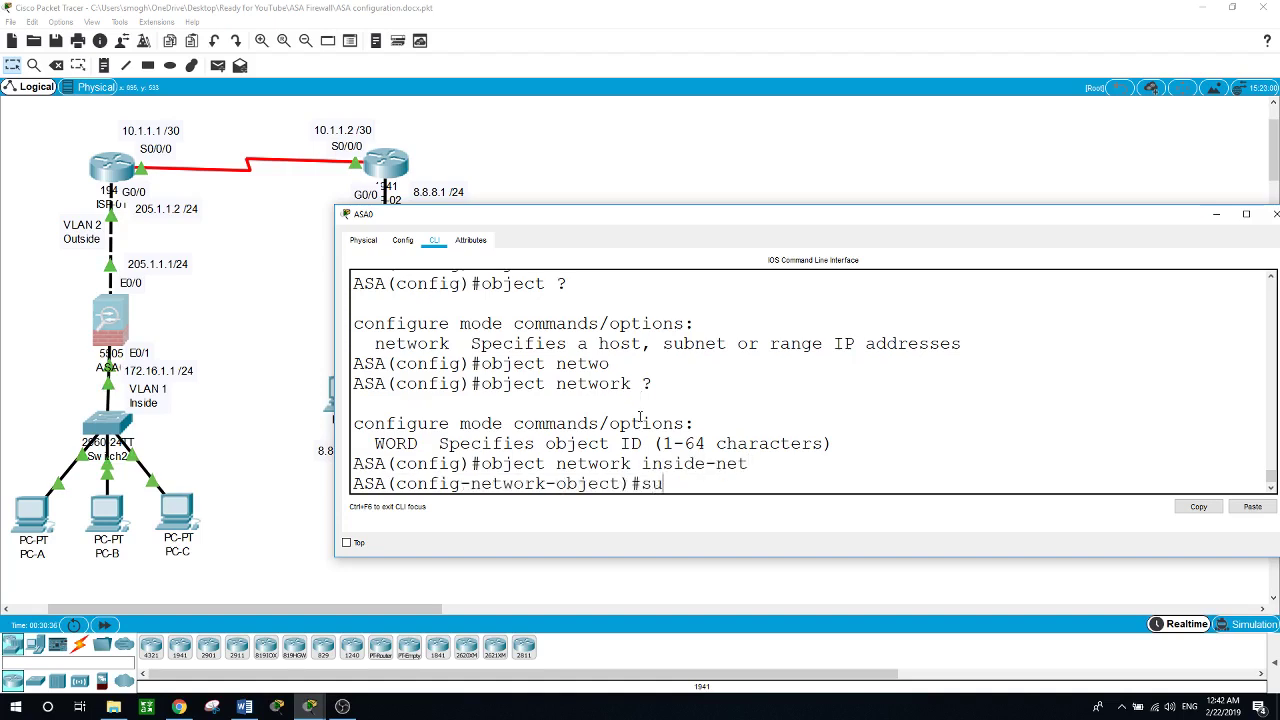
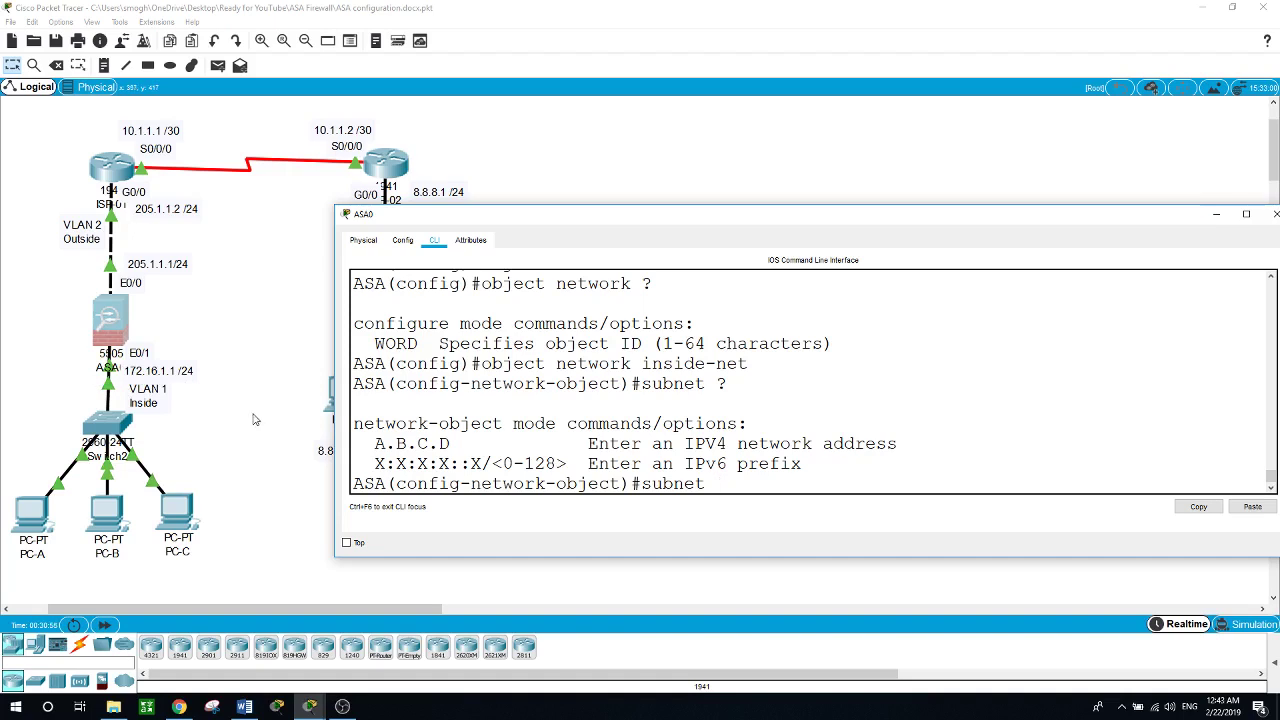
Set inside-net to subnet 172.16.1.0 255.255.255.0 with nat (inside,outside) dynamic interface, then exit
type("172.16.1.0 255.255.255.0")
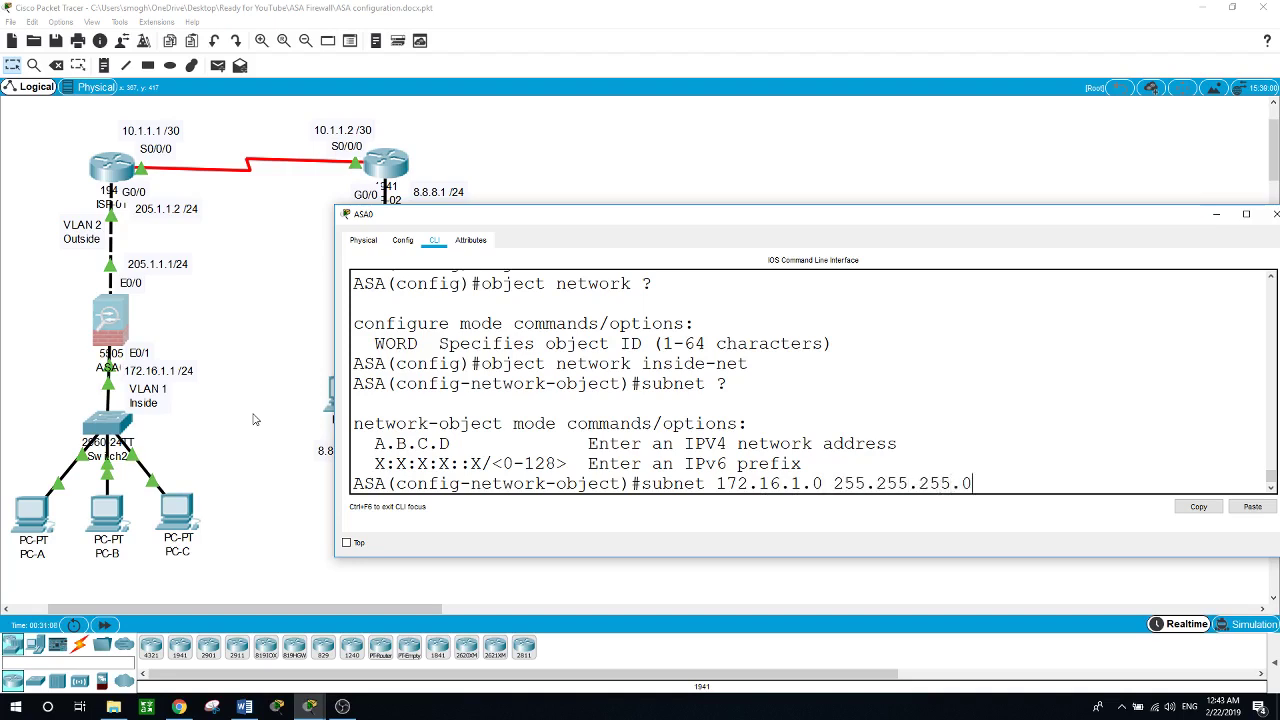
key("Return")
type("nat")
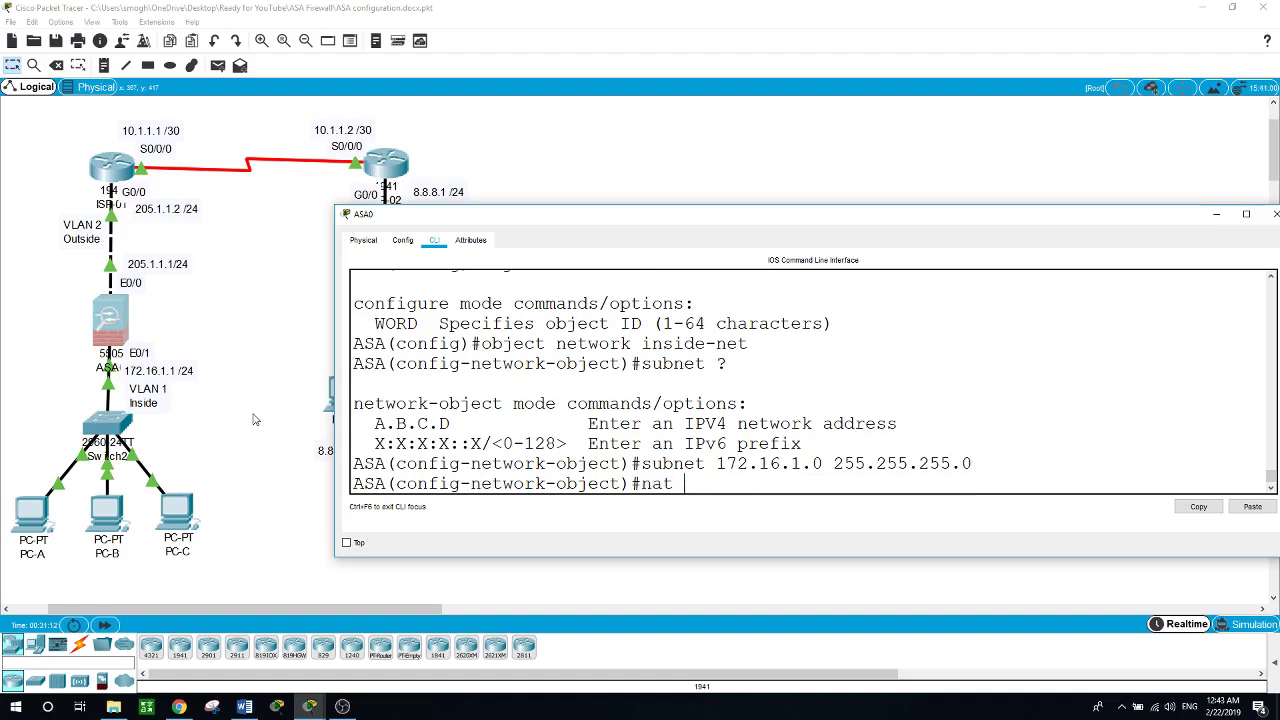
type("(inside,outside")
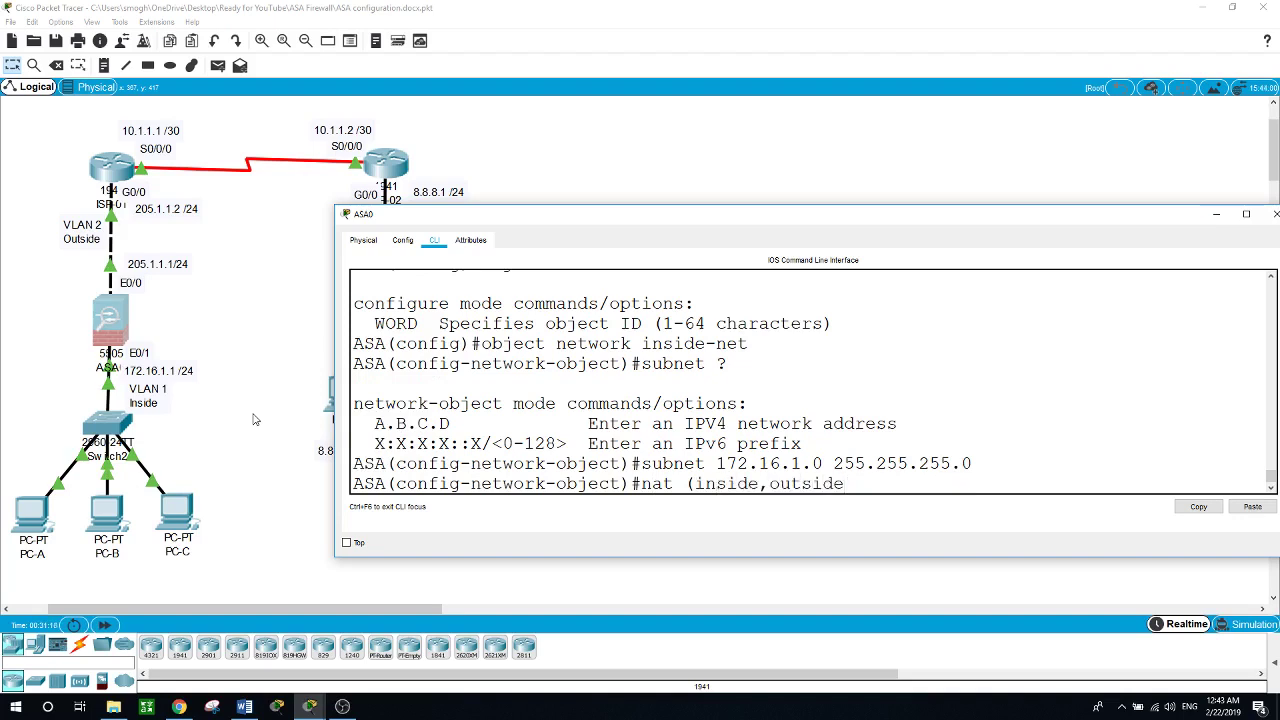
type(")")
type(" ?")
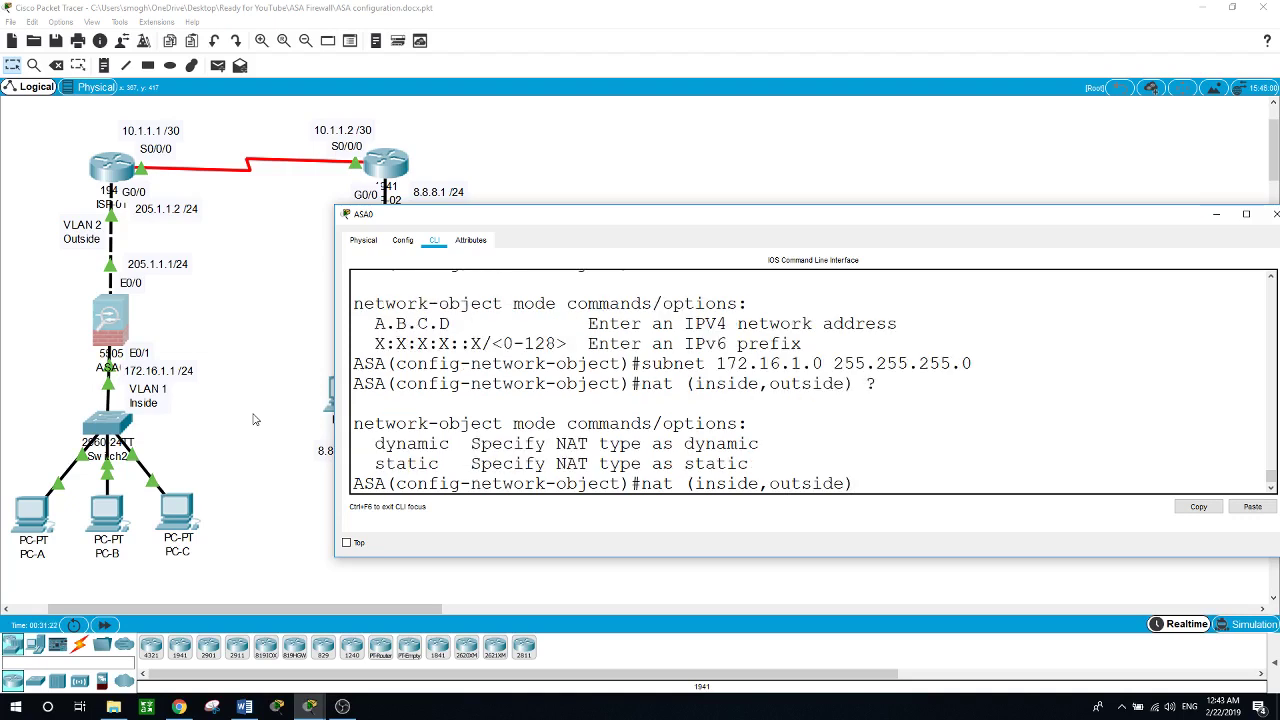
type(" dyn")
key("Tab")
type("?")
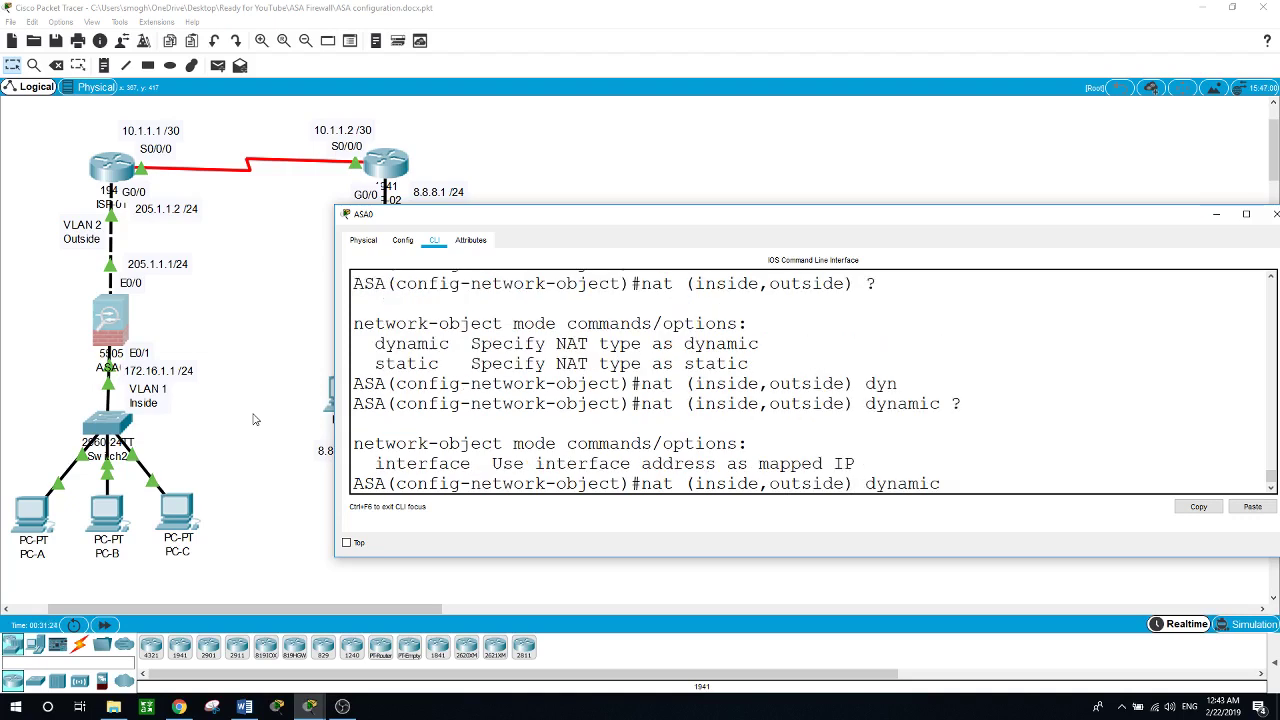
type("interf")
key("Tab")
key("Return")
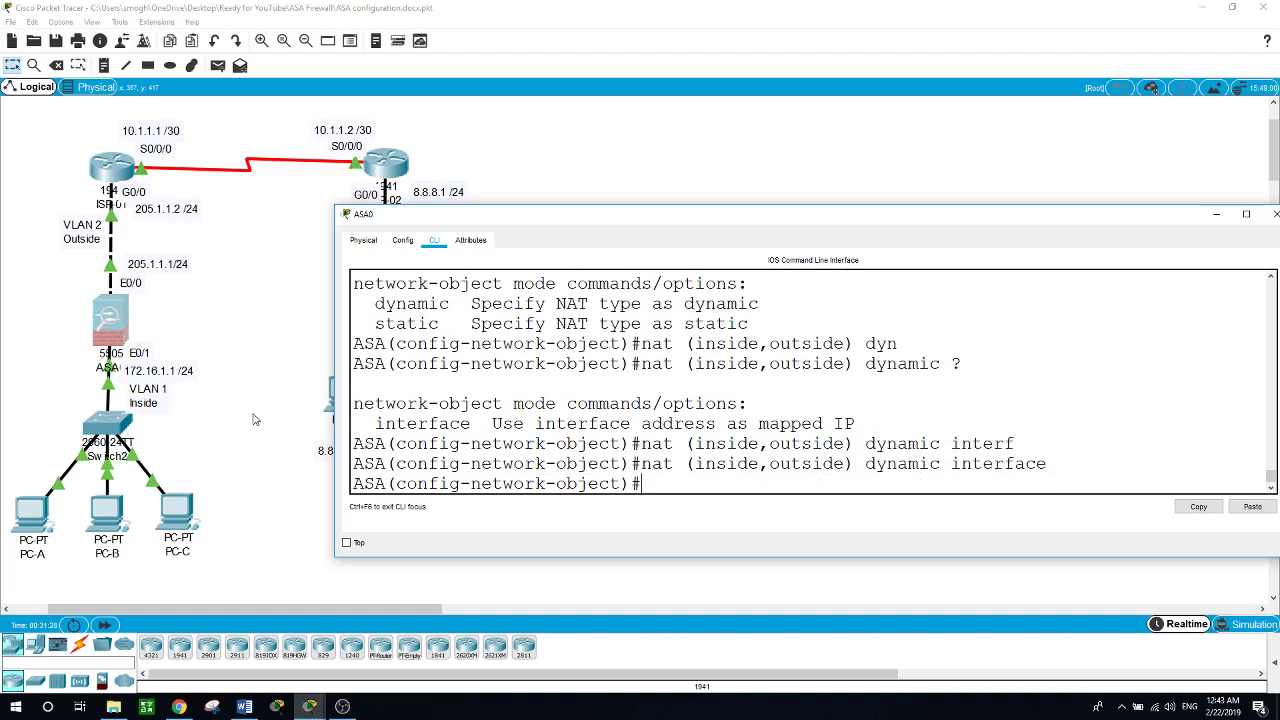
type("exit")
key("Return")
key("Return")
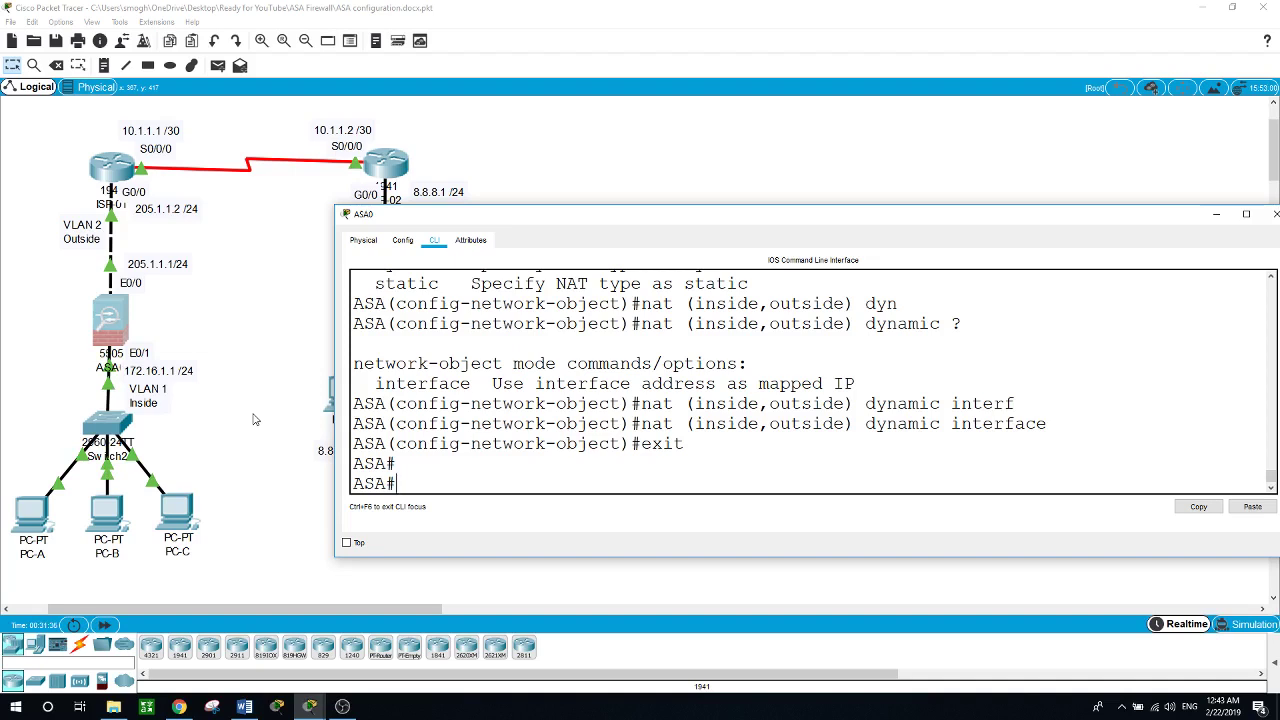
In global configuration, add access-list INTERNET extended permit tcp any any
type("conf t")
key("Return")
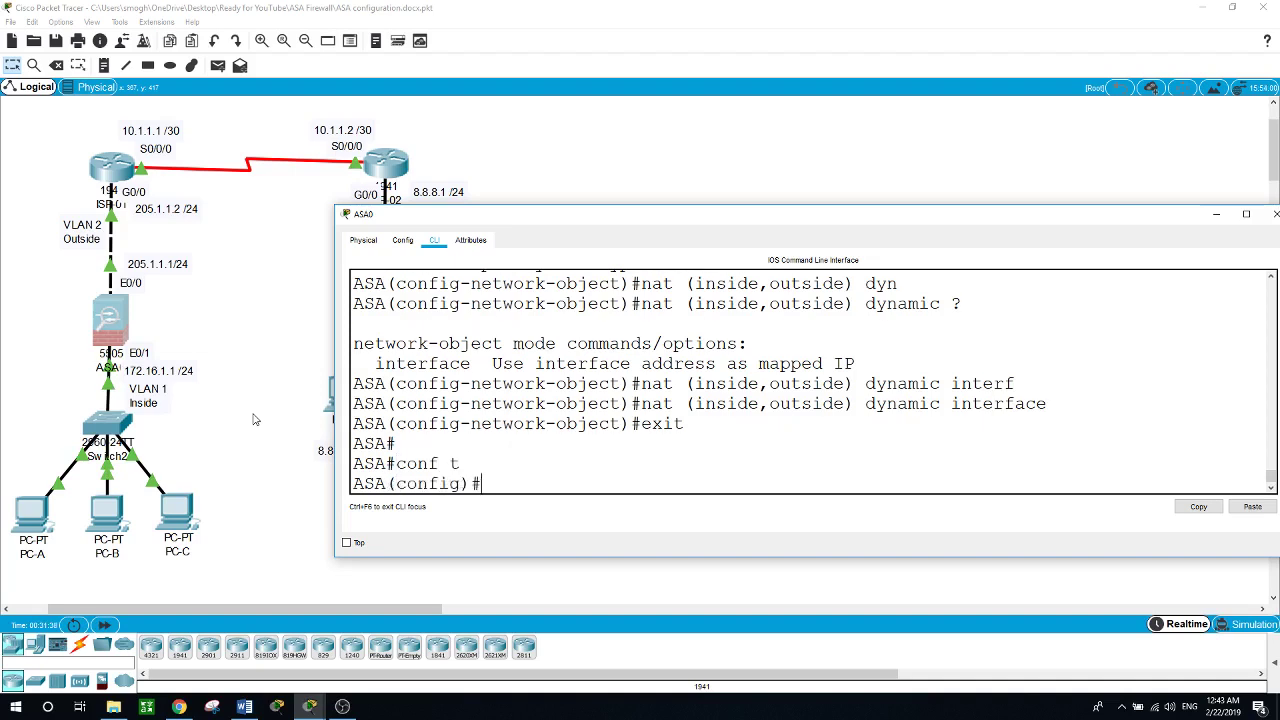
type("access-list ?")
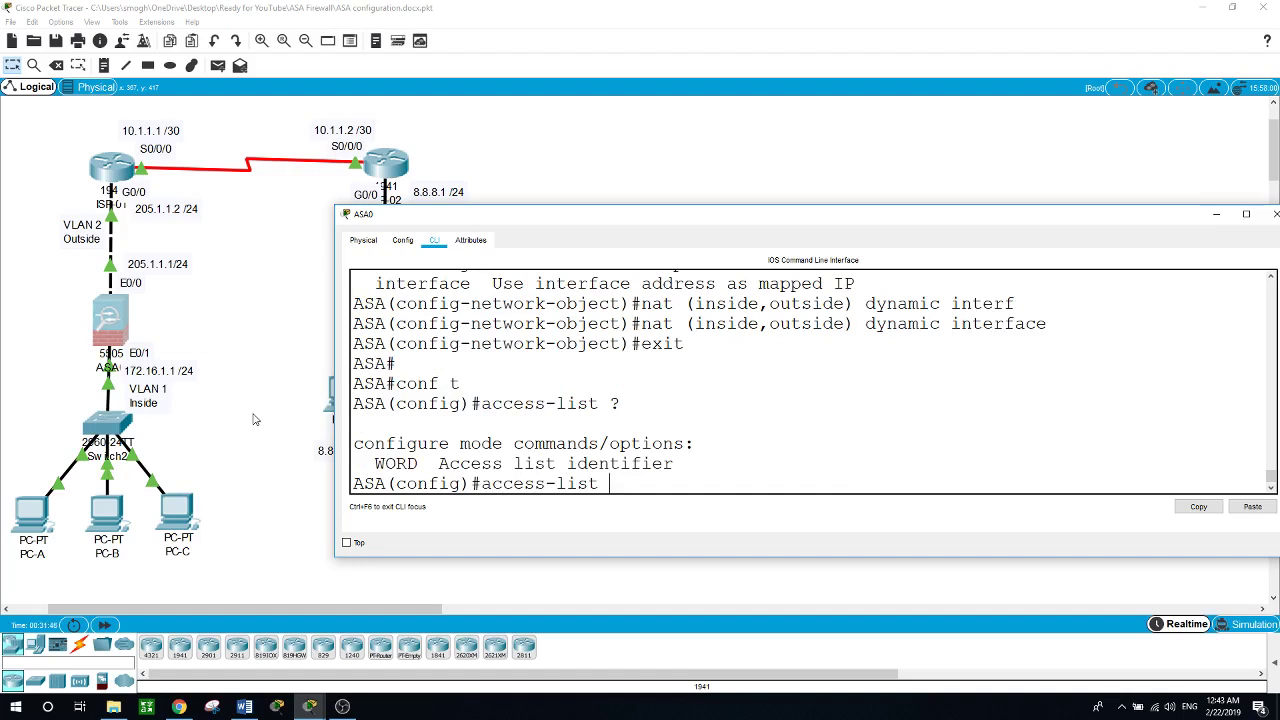
type("INTERN")
type("ET")
type(" ?")
type("ext")
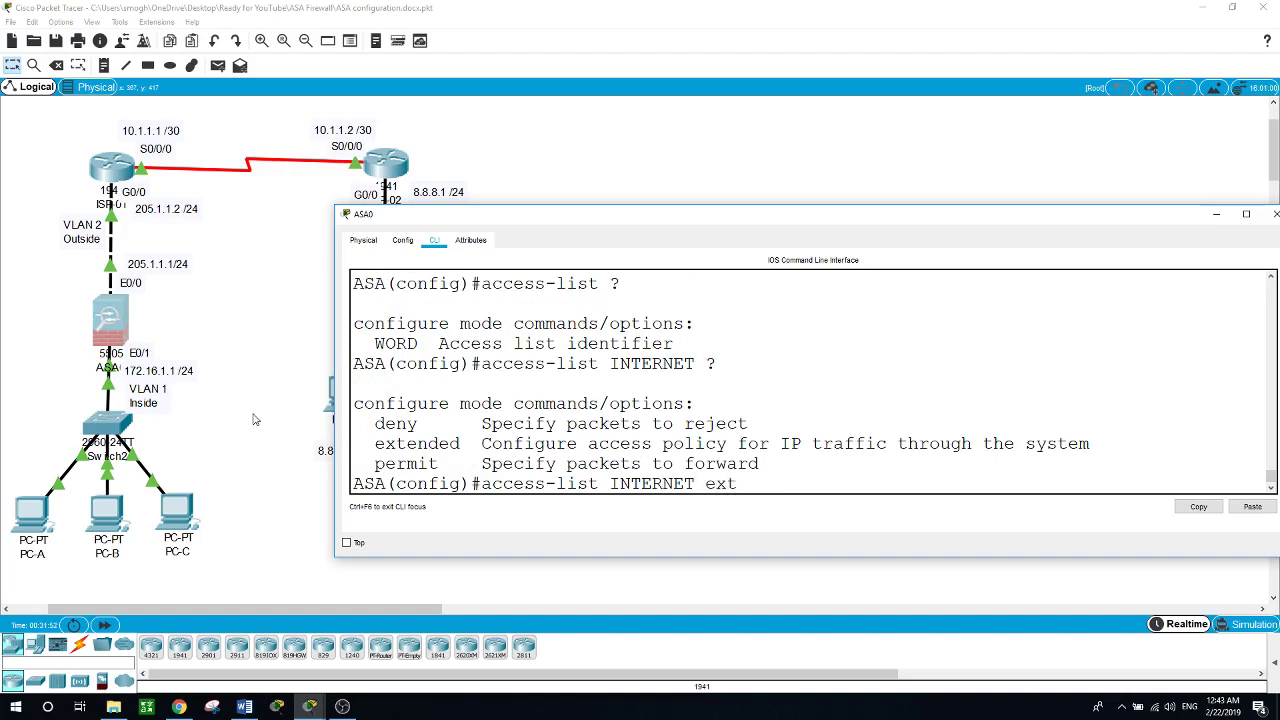
type("e")
key("Tab")
type("?p")
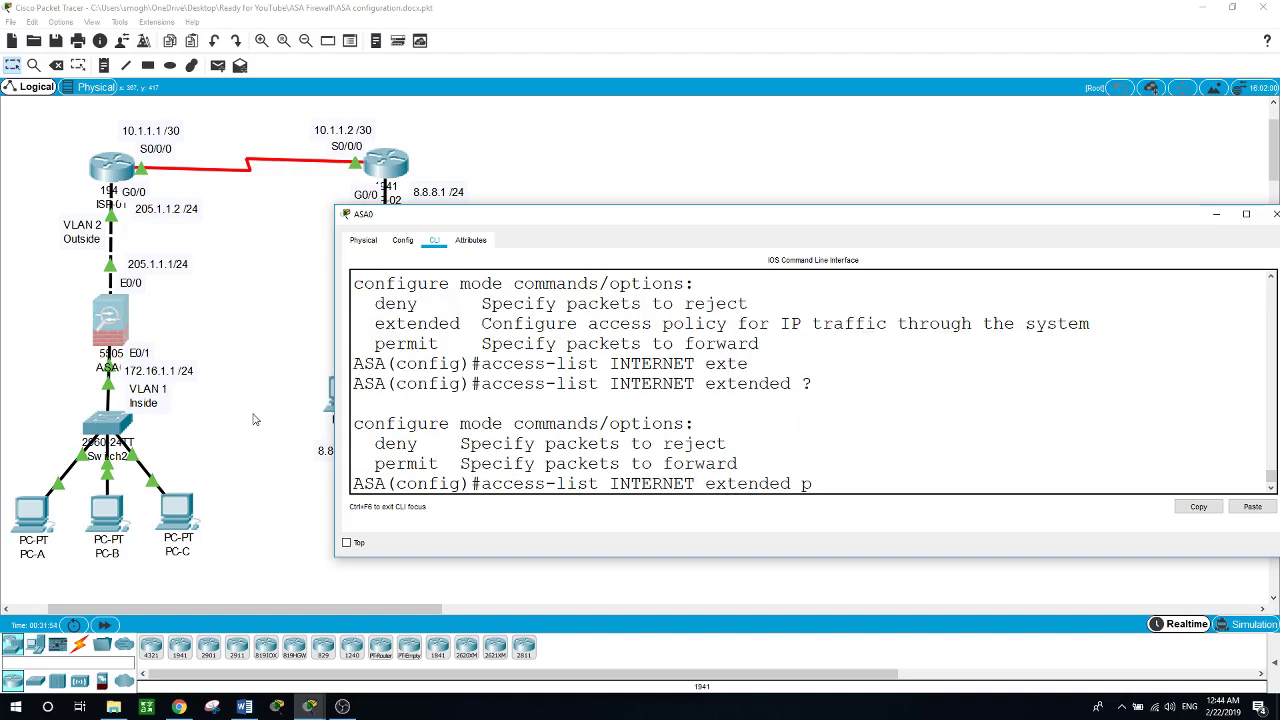
type("ermit ?")
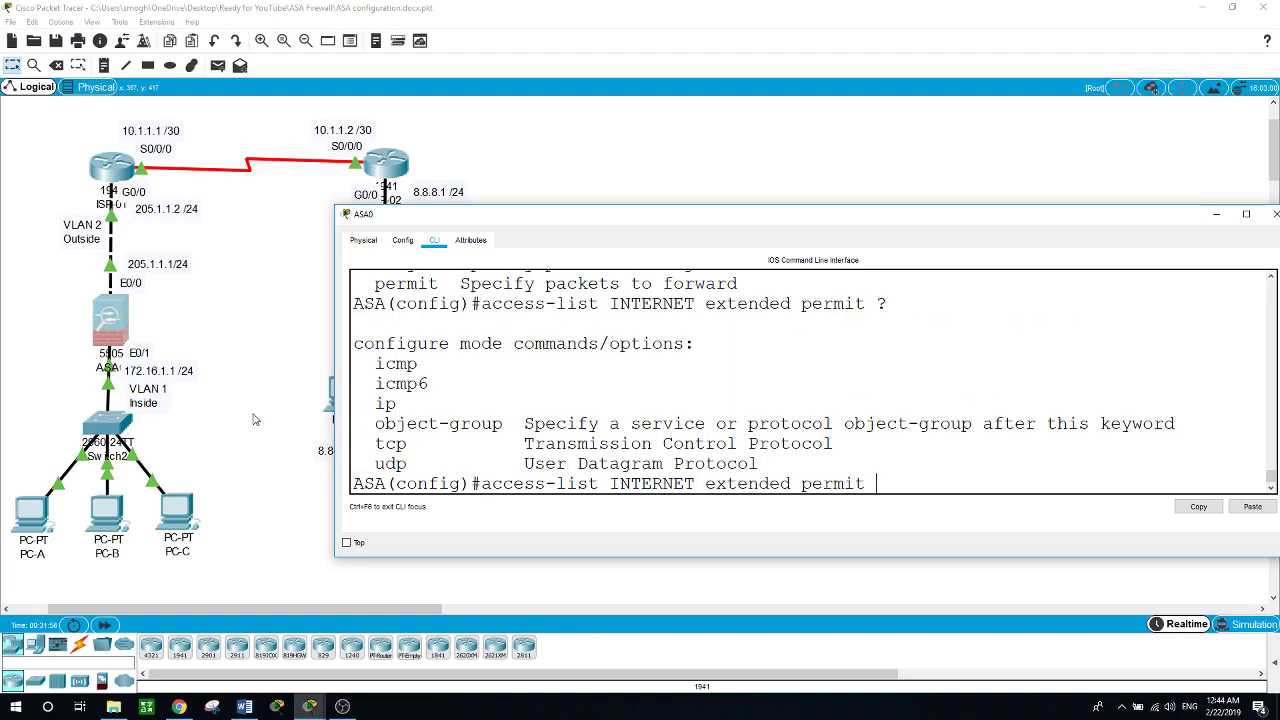
type("tcp ?")
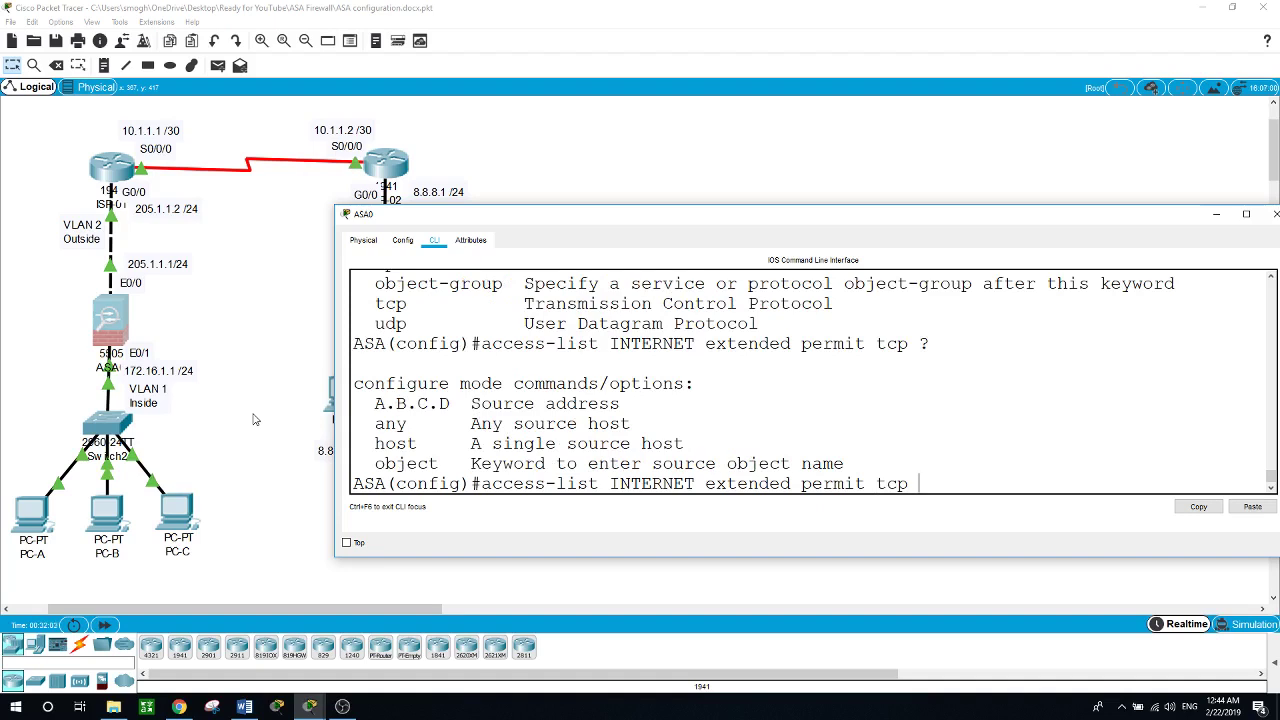
type("any ?")
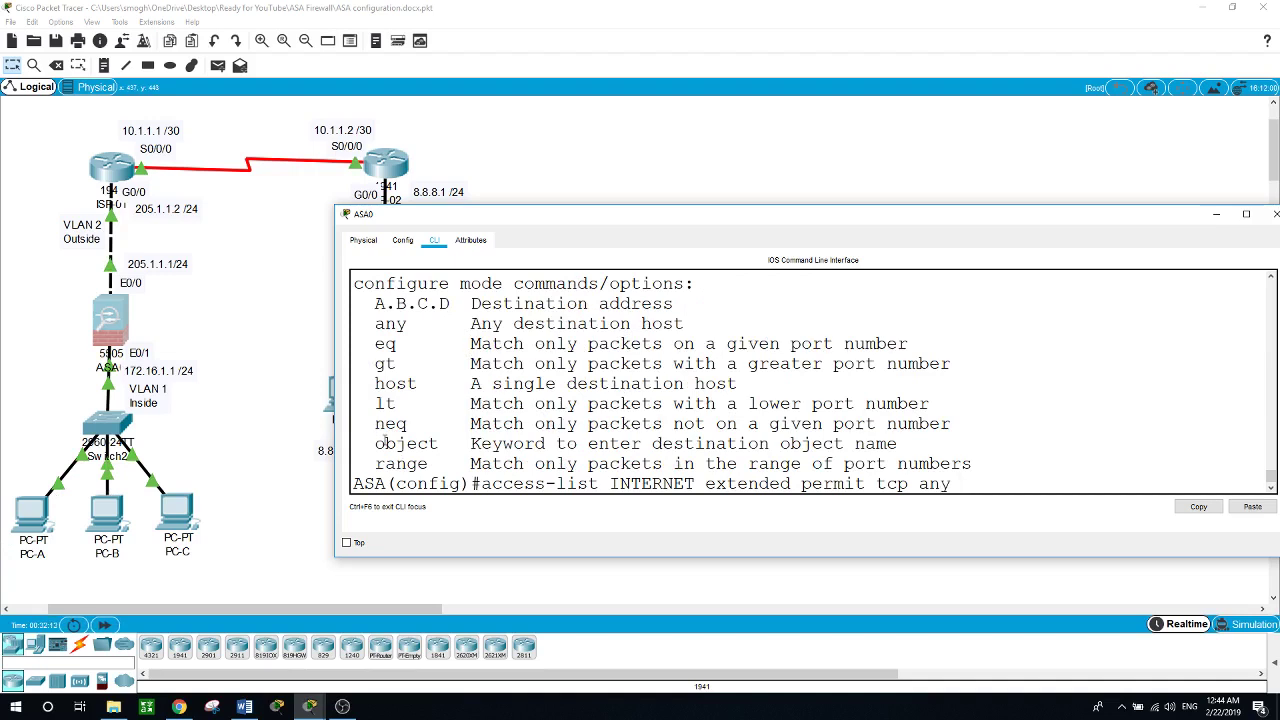
type("any")
key("Return")
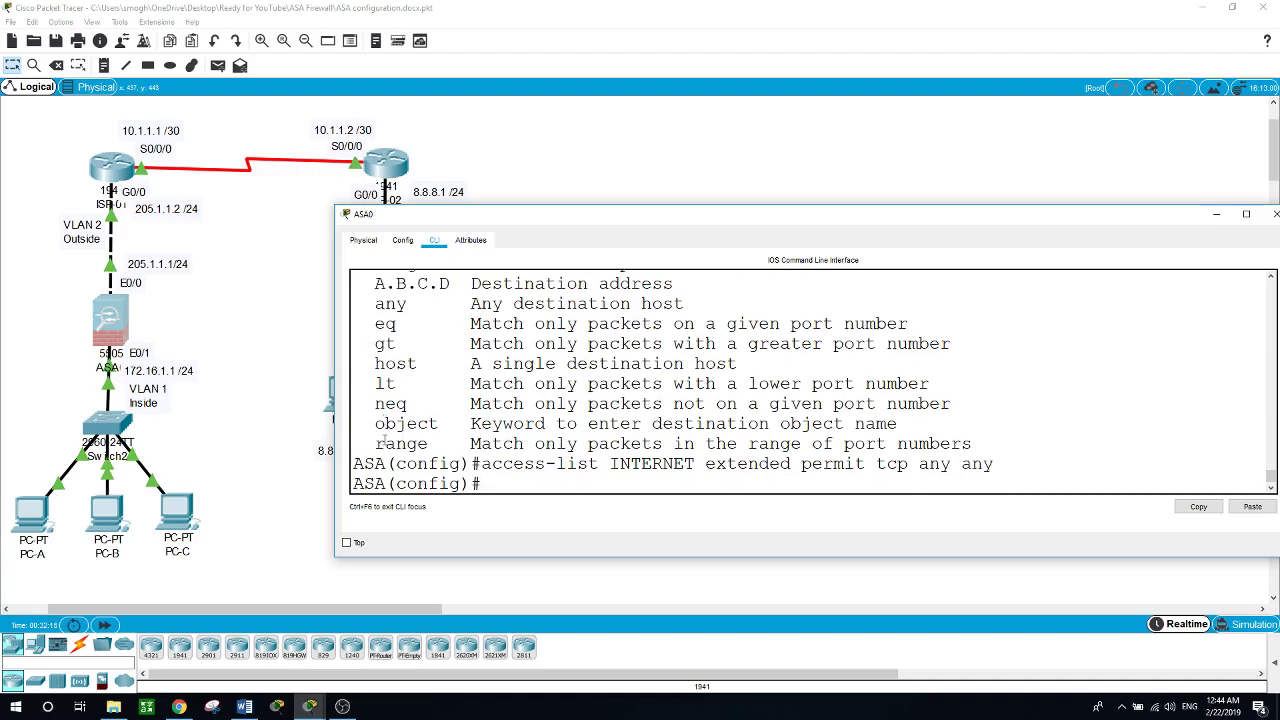
Add access-list INTERNET extended permit icmp any any and begin the access-group command
type("access-list INTERN")
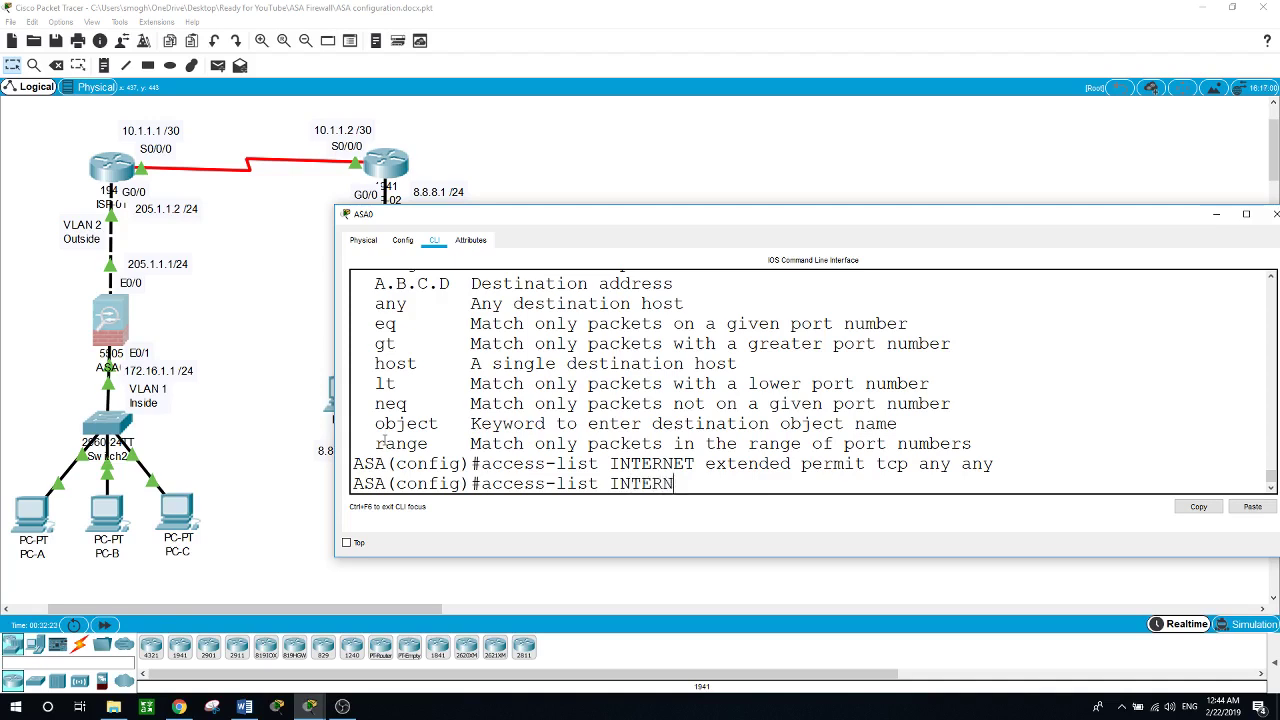
type("ET ?ex")
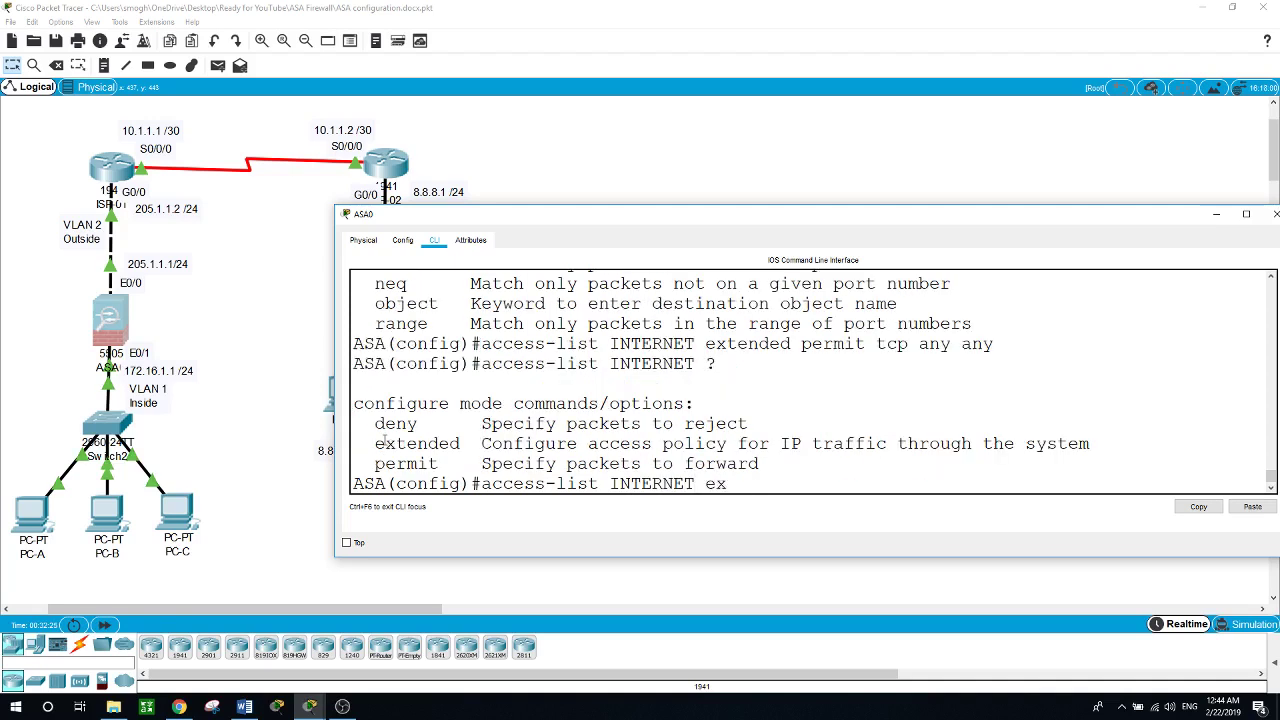
type("t")
key("Tab")
type("?")
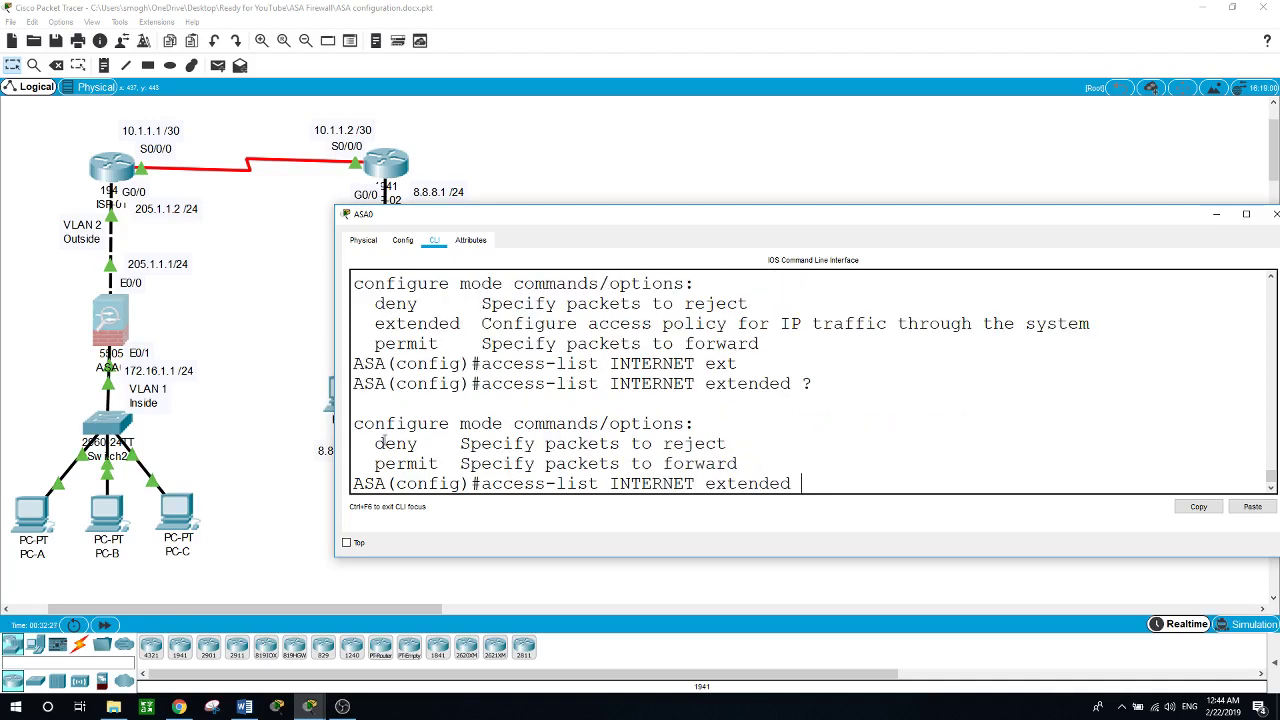
type("permit ?imc")
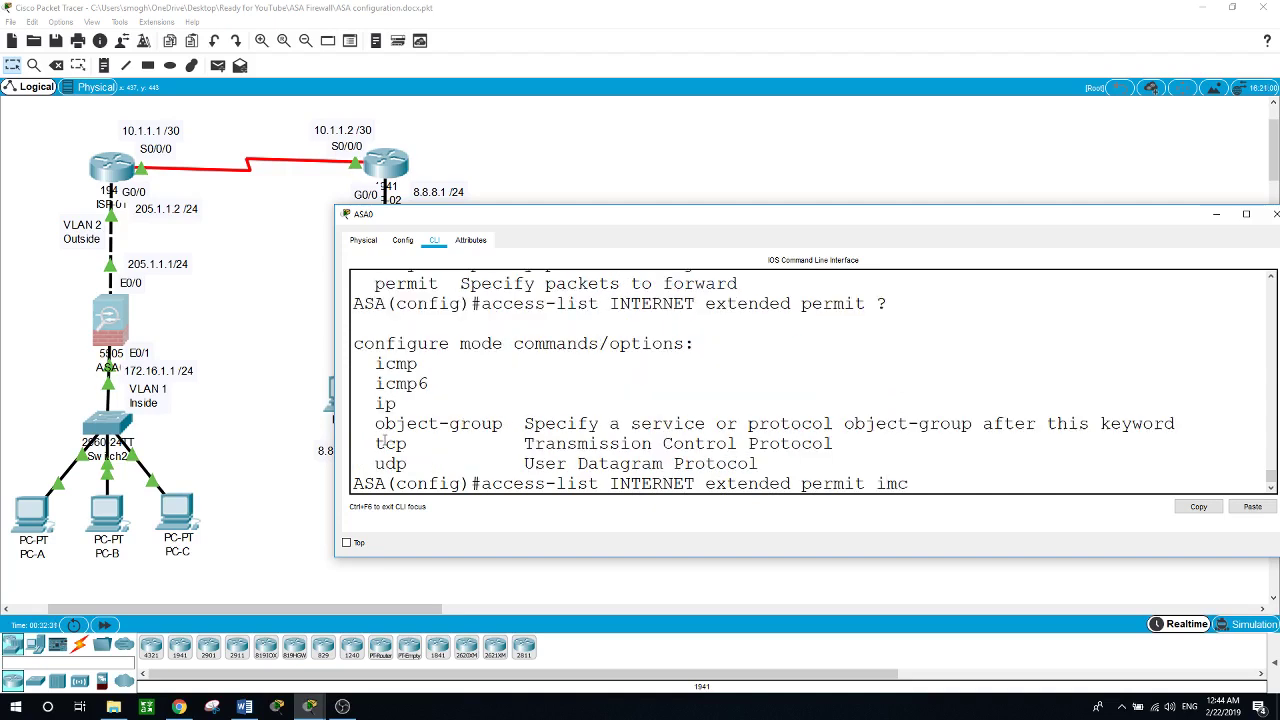
key("BackSpace")
key("BackSpace")
type("cmp")
type(" ?")
type("any")
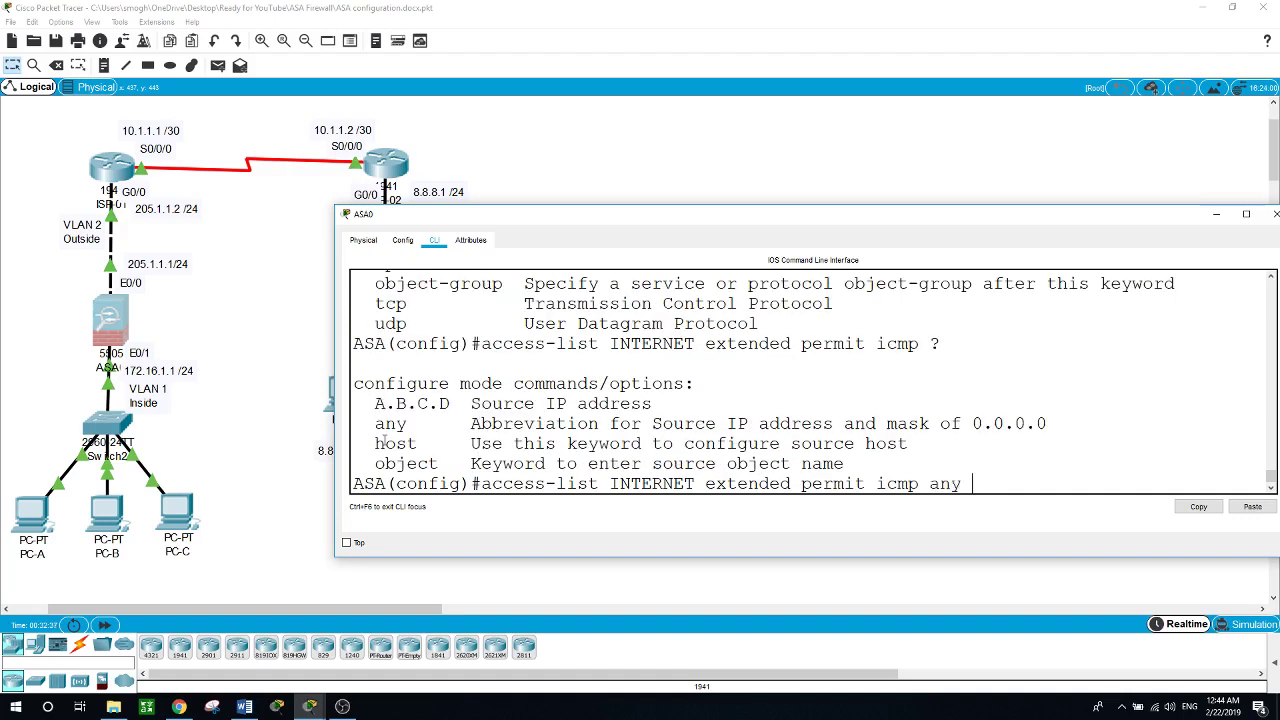
type(" any")
key("Return")
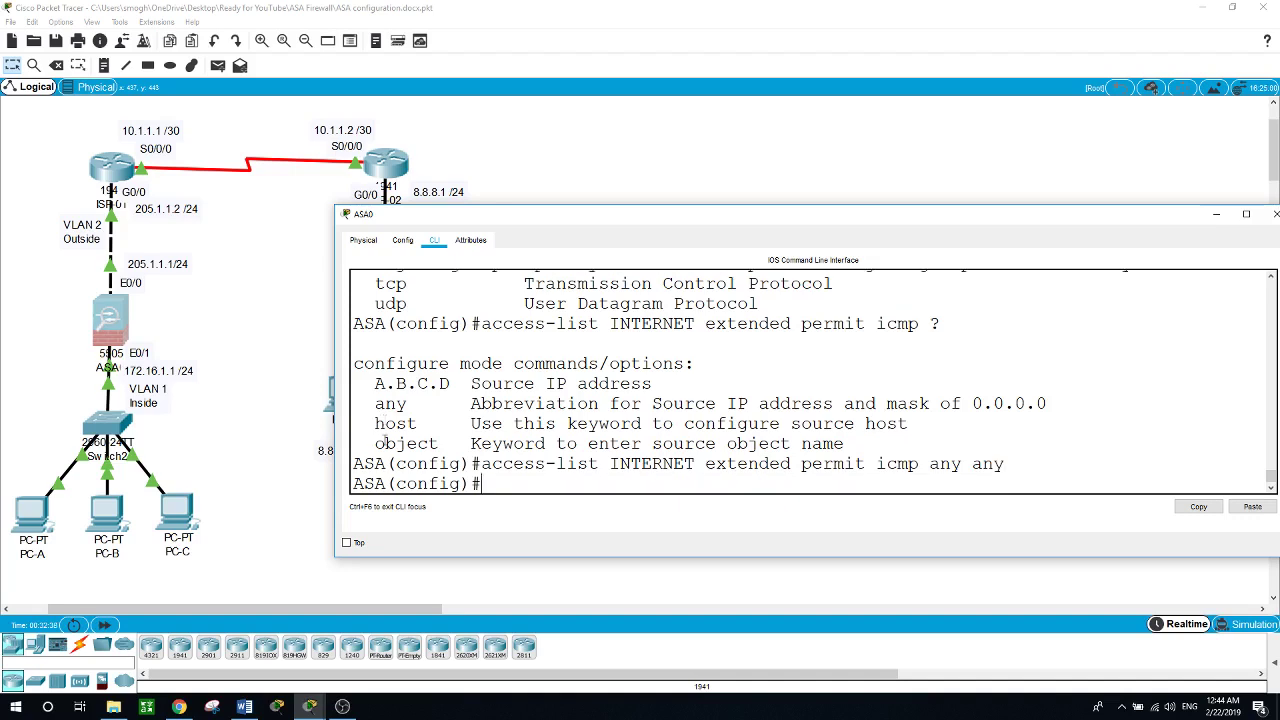
type("access-group ")
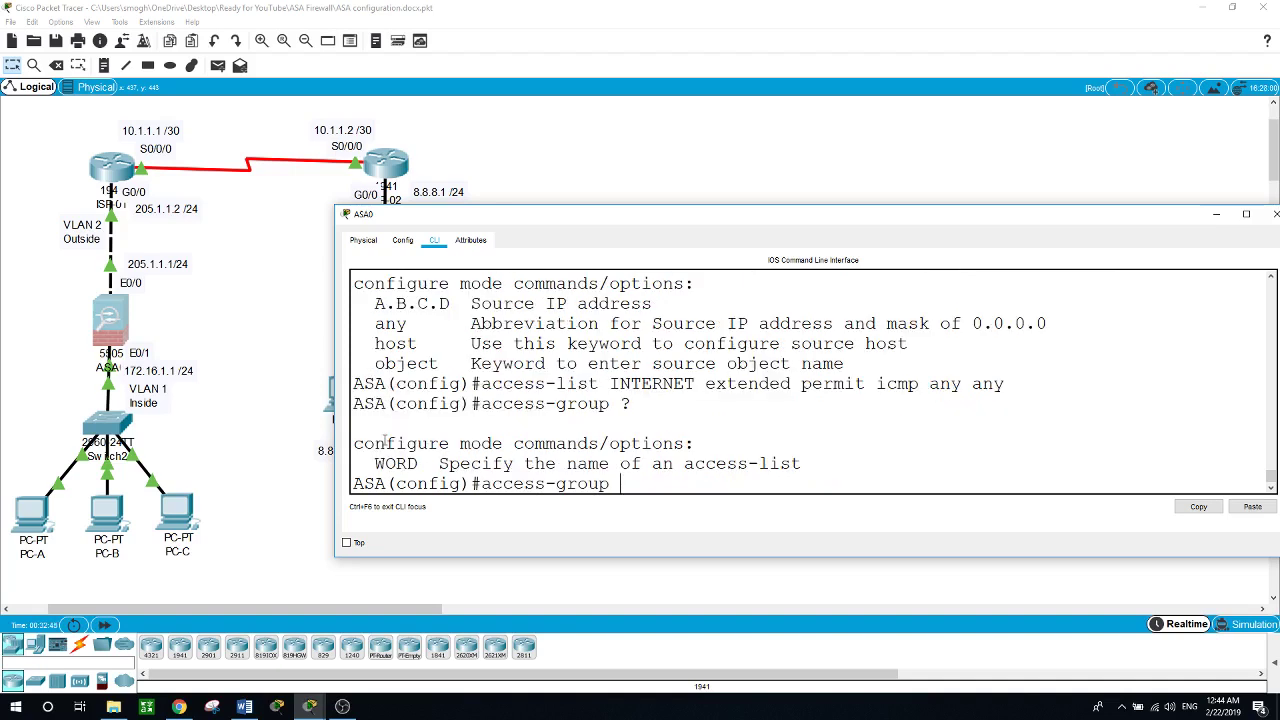
type("?INTERNET ?")
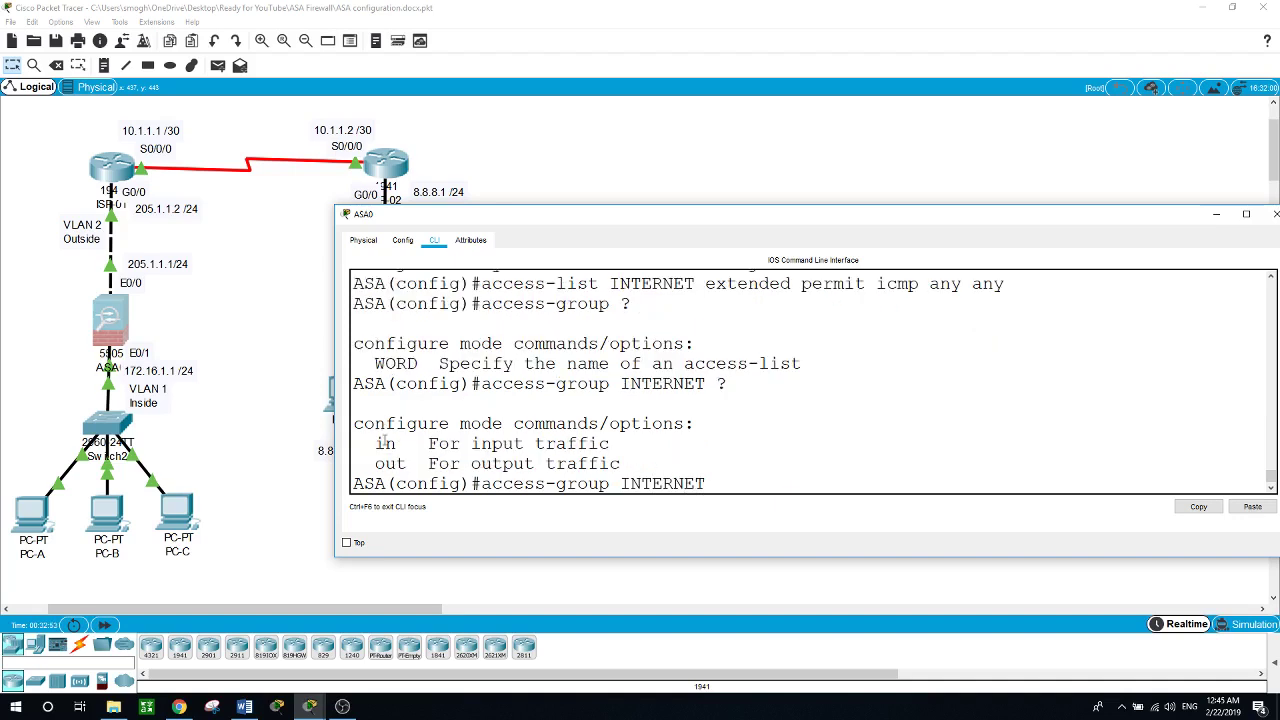
type("in ?interf")
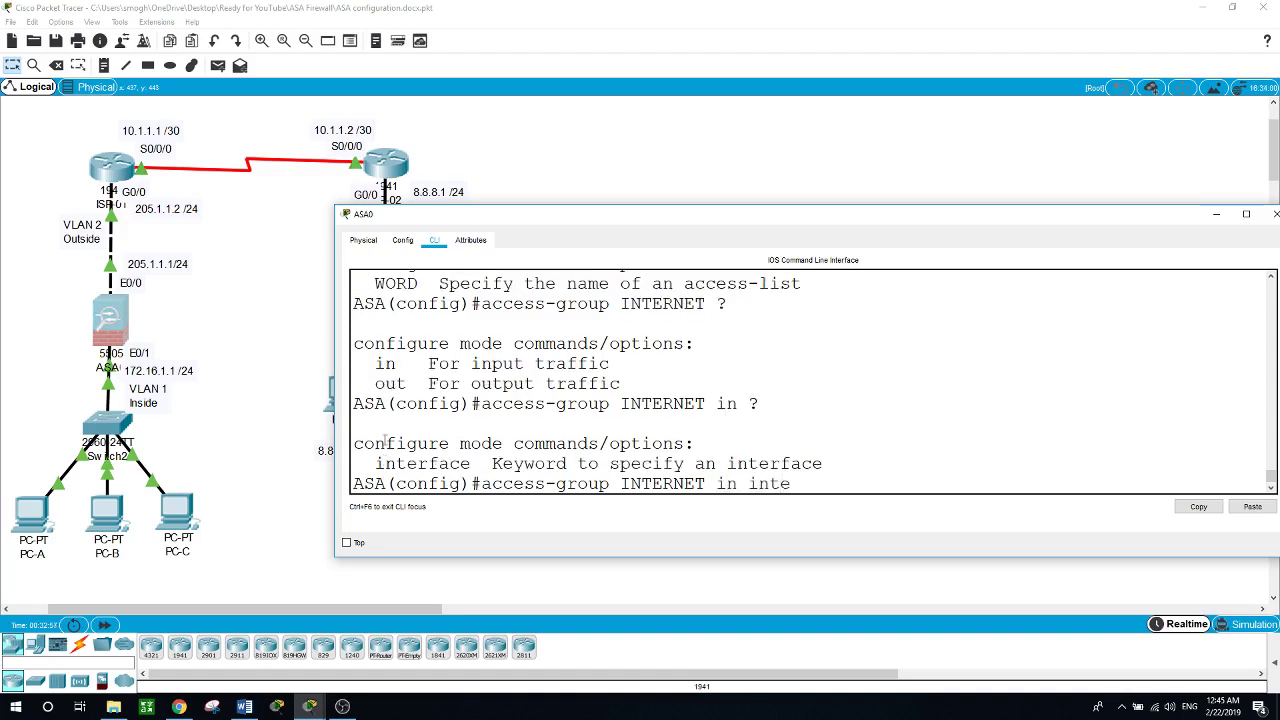
Finish and enter 'access-group INTERNET in interface outside'
key("Tab")
type("?")
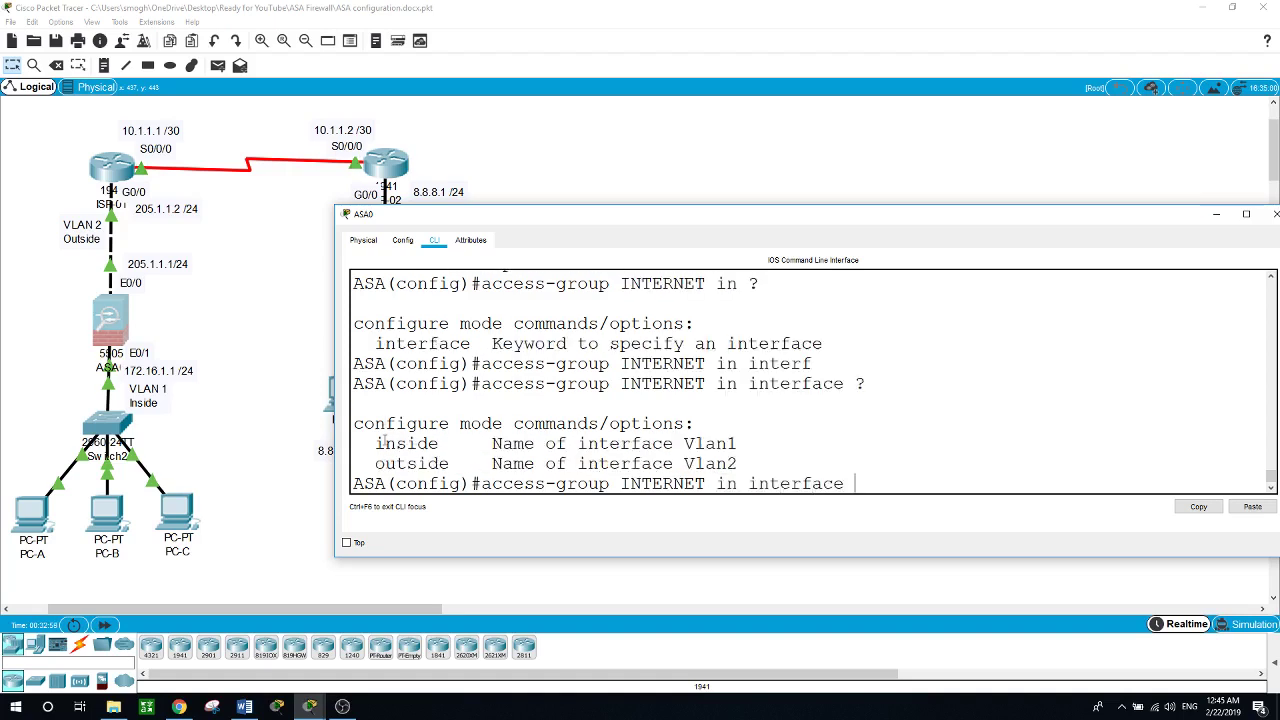
type("outside")
key("Return")
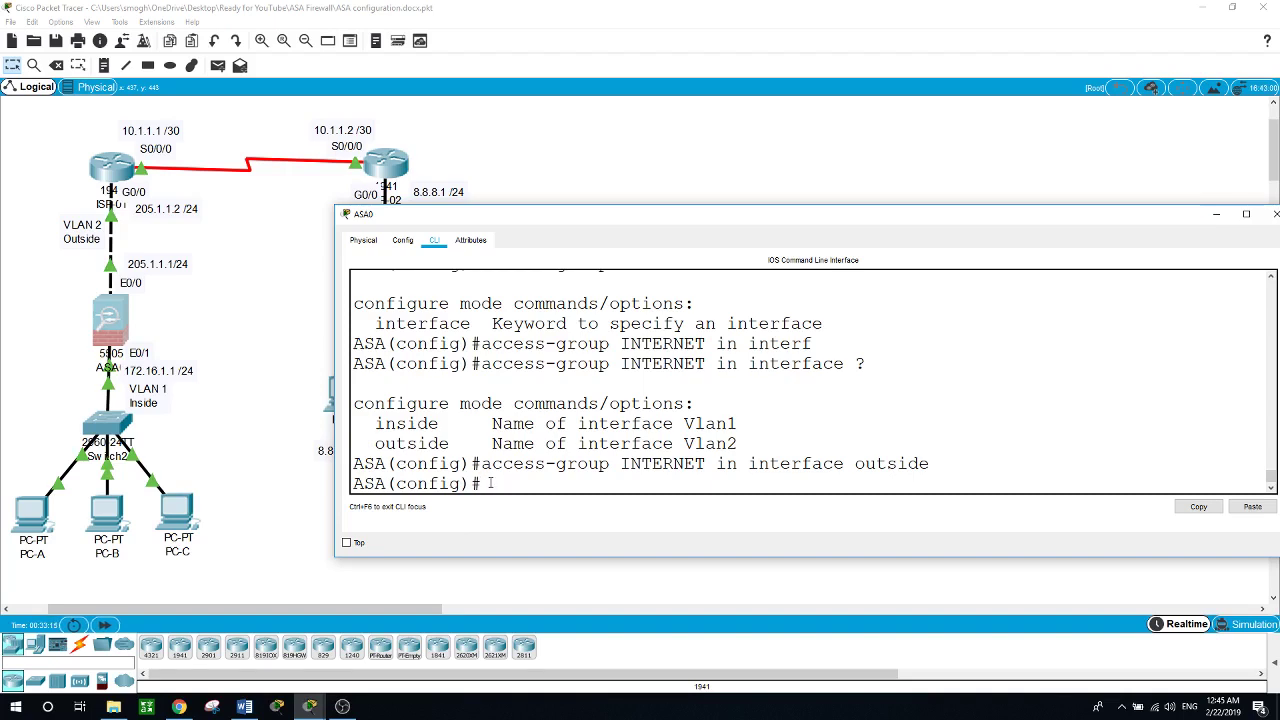
Add the default route 0.0.0.0 0.0.0.0 via next hop 205.1.1.2 on the outside interface
type("route outside ")
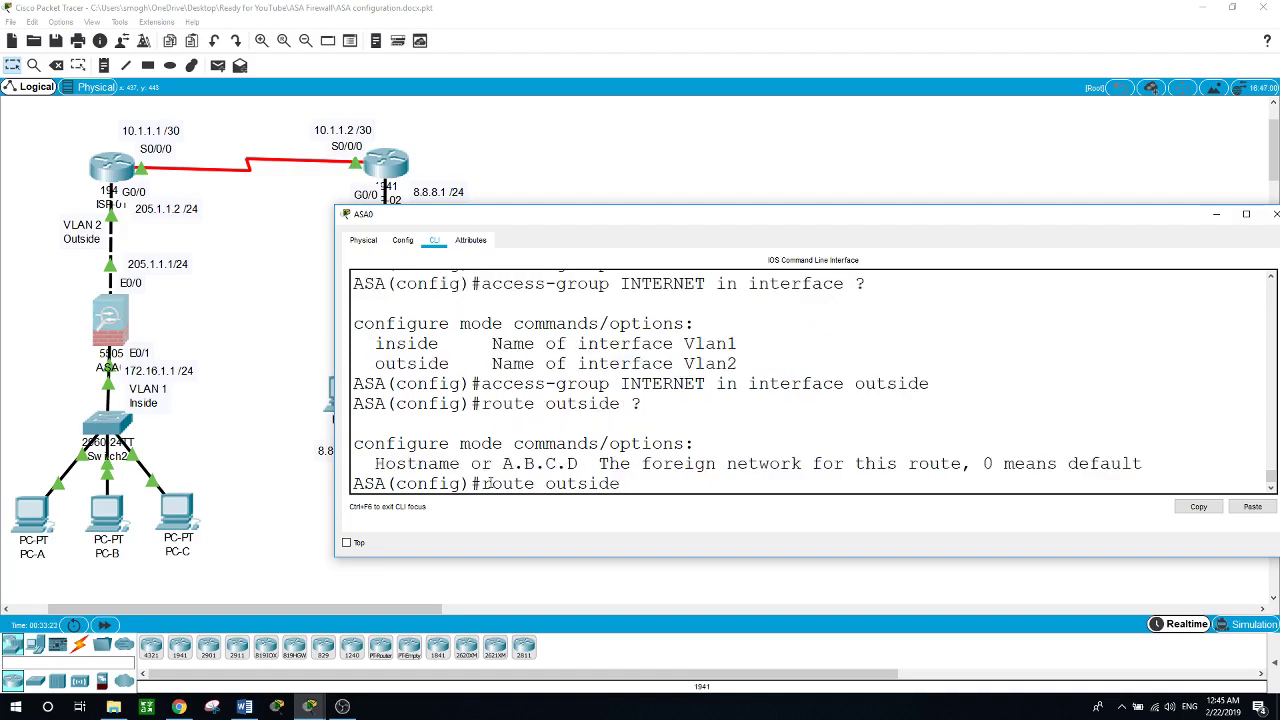
type("?0.0.0.0 0.0.0.0")
type("205.1.1.2")
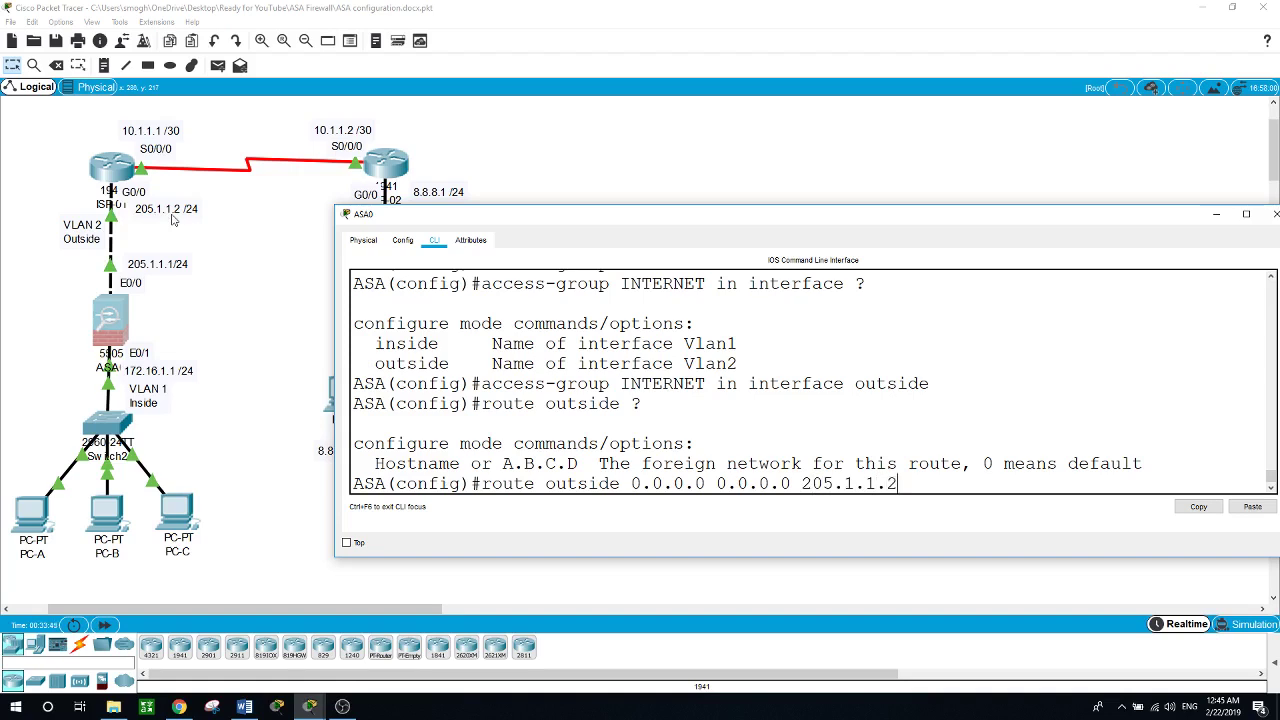
key("Return")
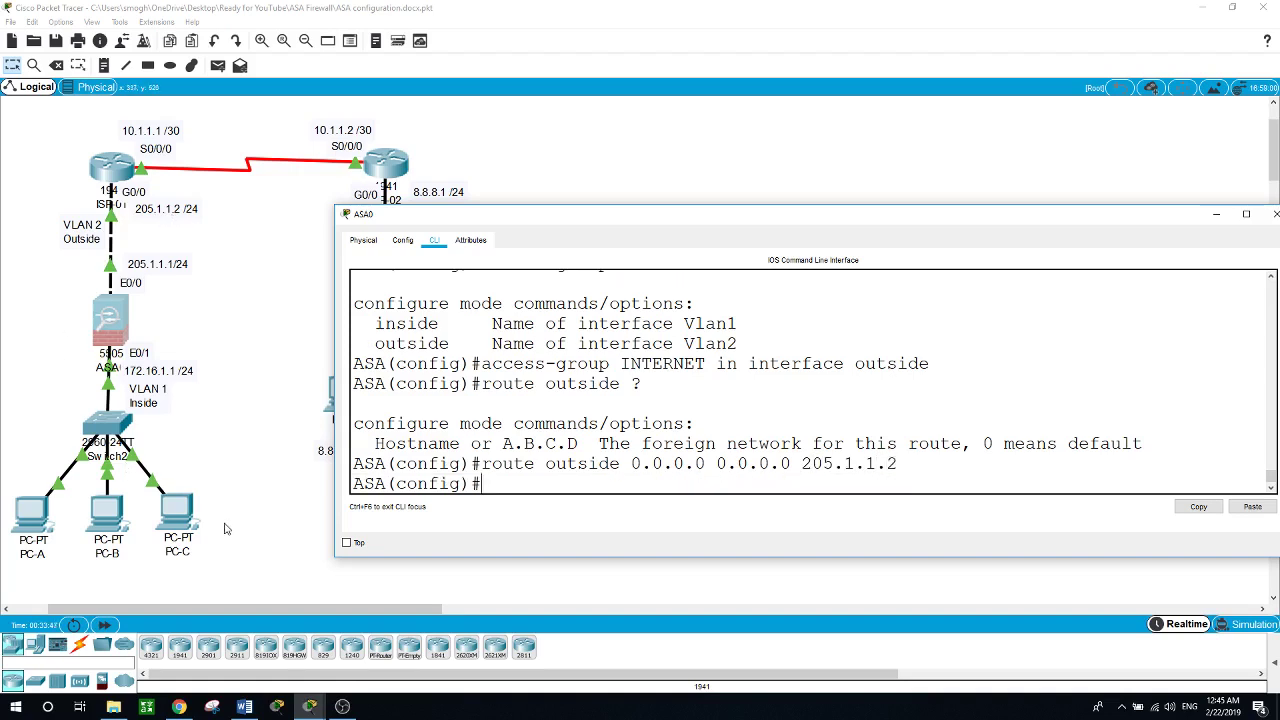
Open PC-C's Command Prompt in place of its IP Configuration panel
left_click(247, 529)
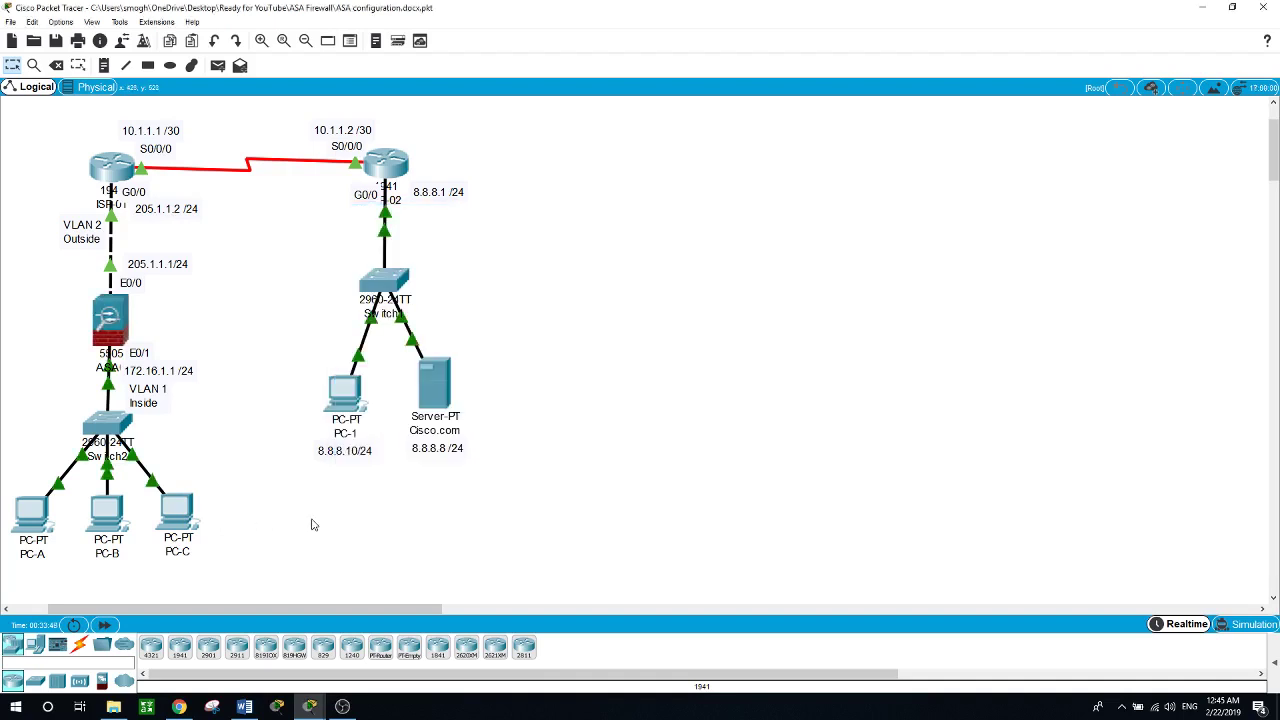
left_click(175, 513)
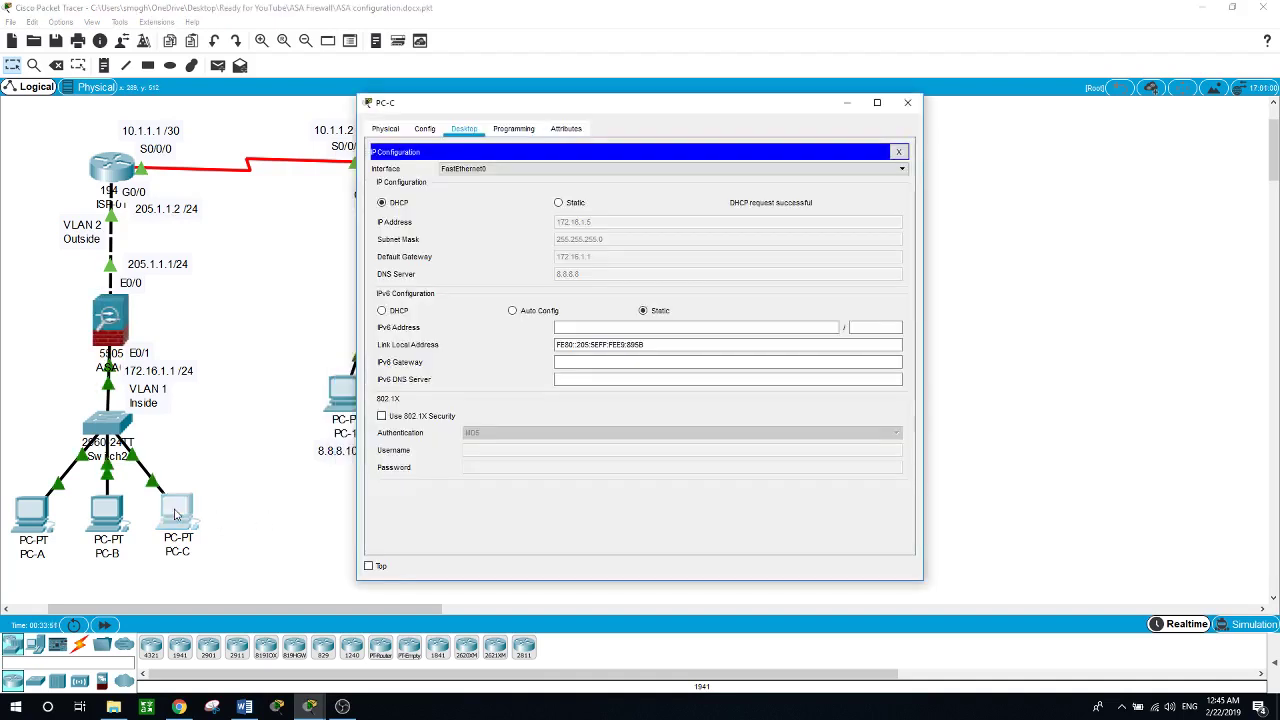
left_click_drag(762, 109, 926, 101)
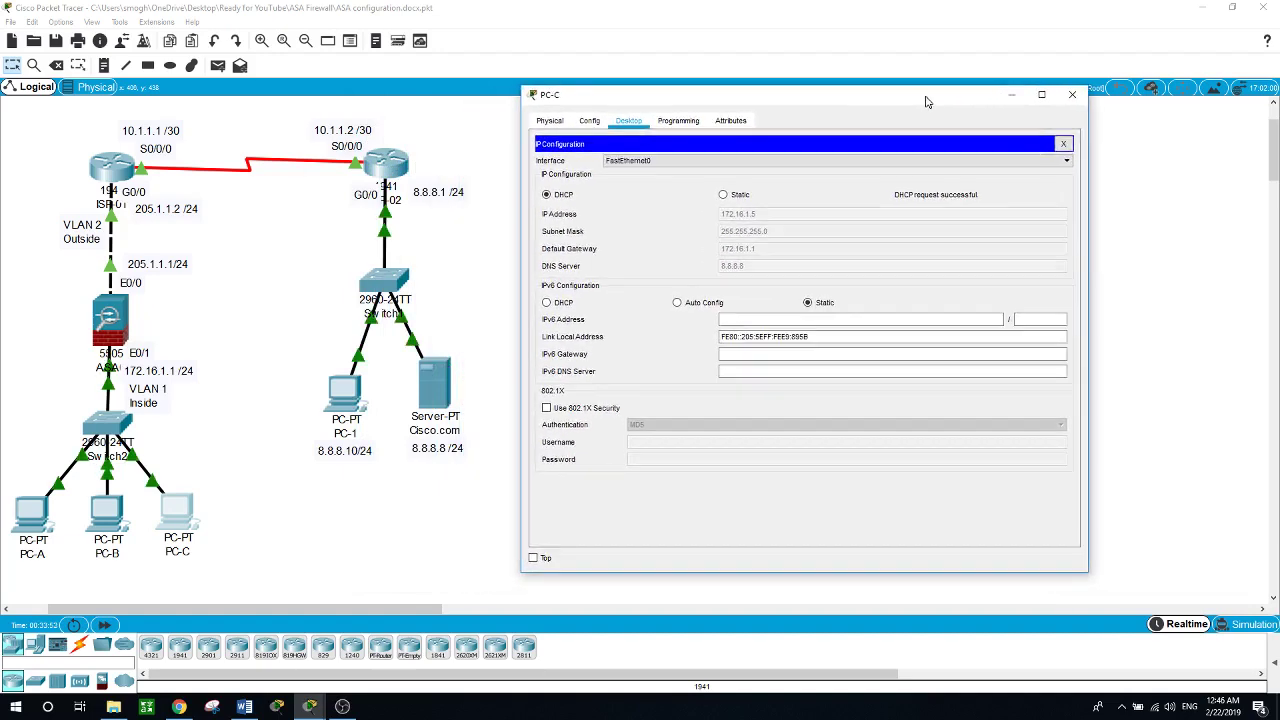
left_click(1064, 144)
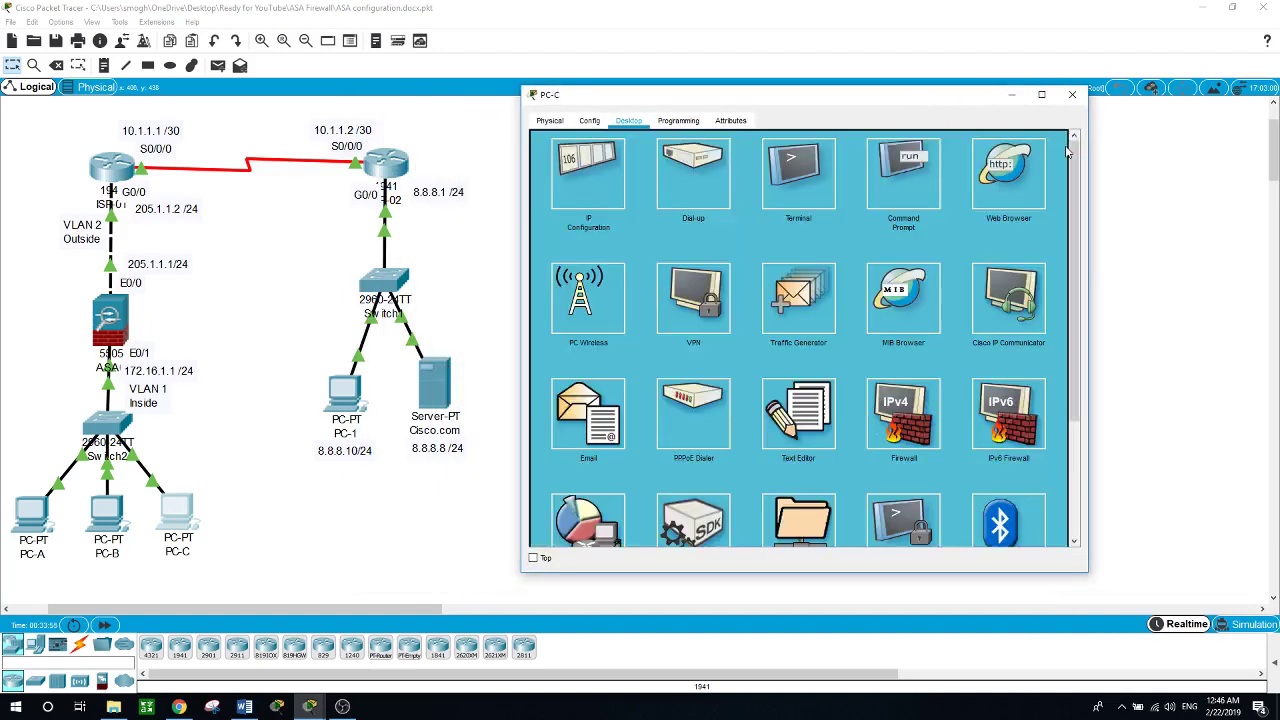
left_click(914, 183)
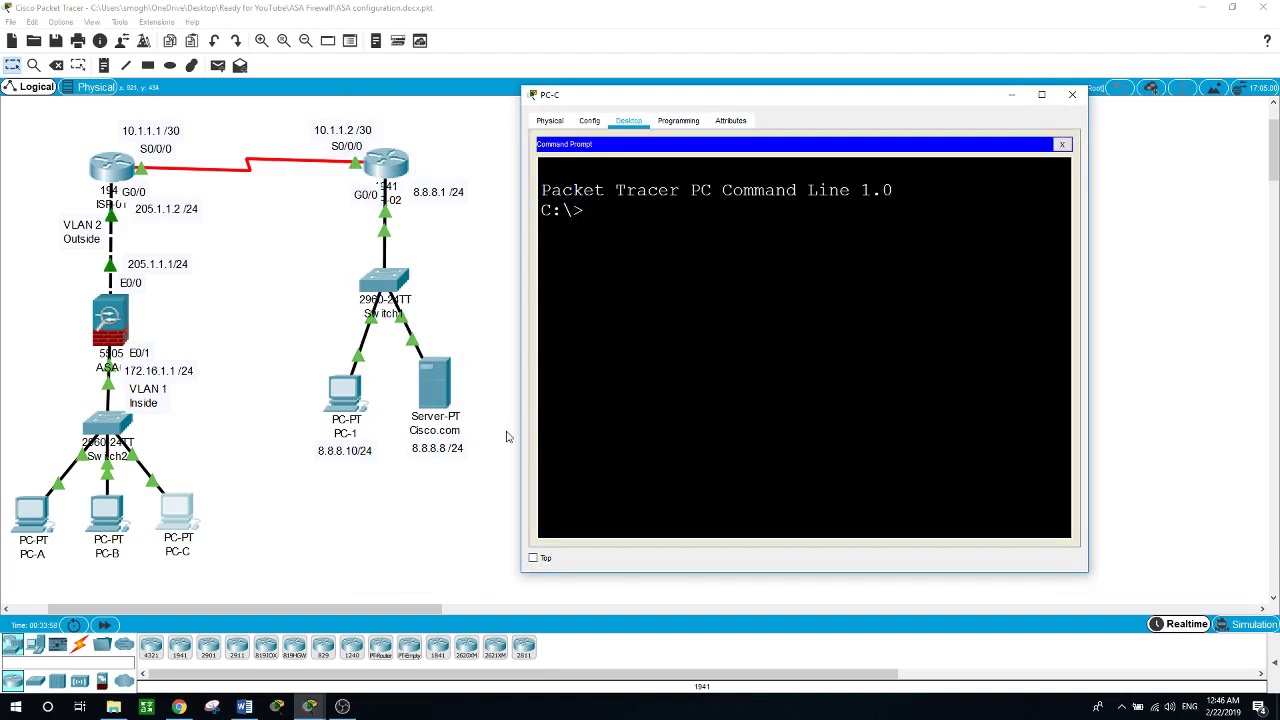
Ping 8.8.8.8 twice from PC-C, then start the ssh -l command to 172.16.1.1
type("ping 8.8.8.8")
key("Return")
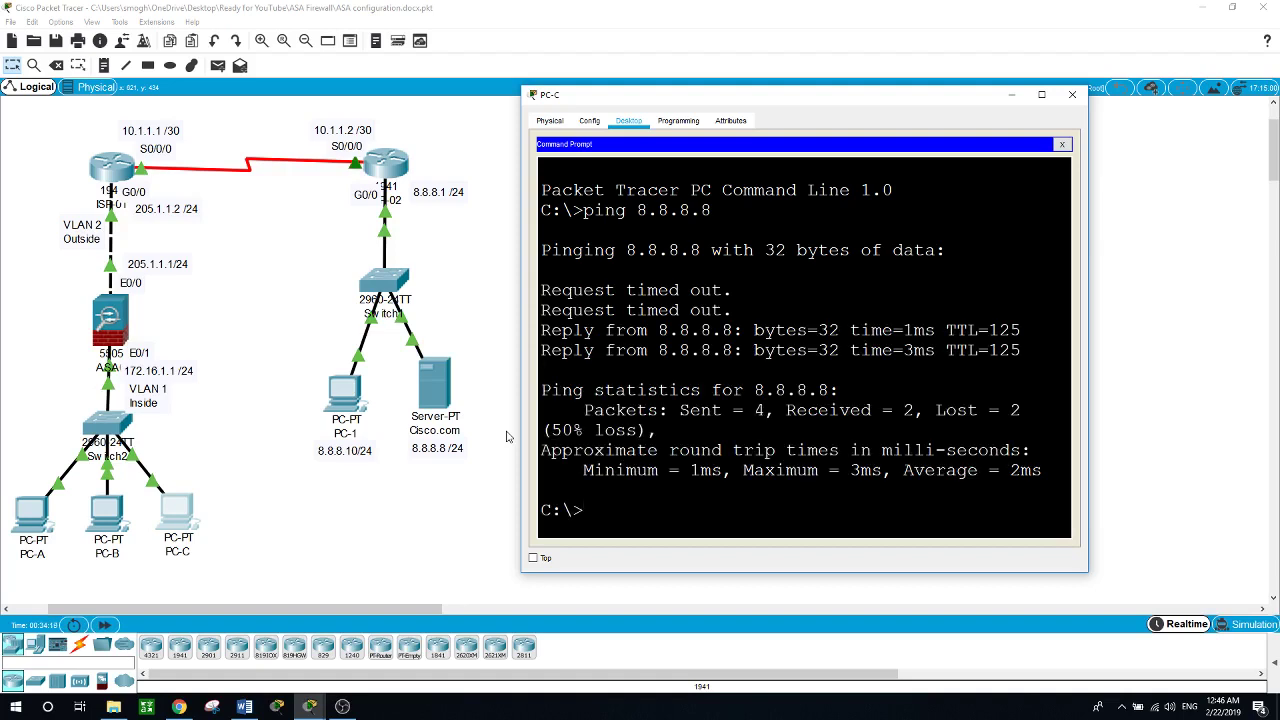
key("Up")
key("Return")
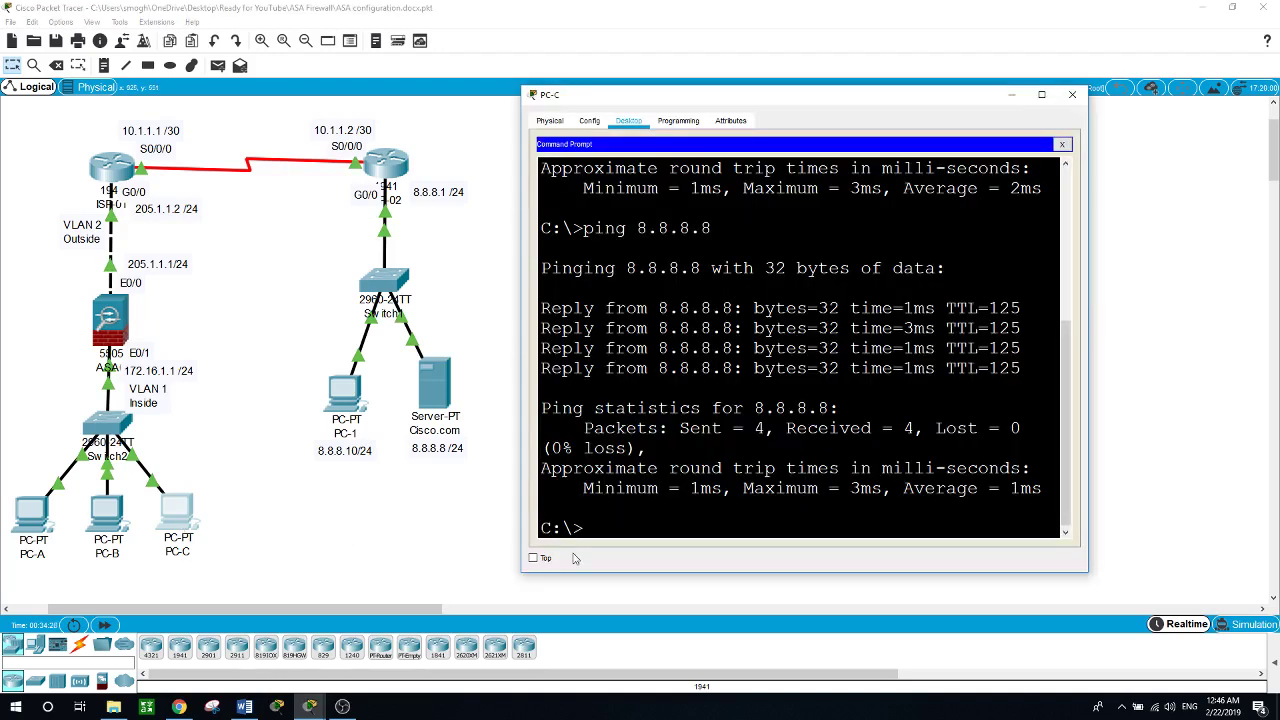
type("ssh -l admi")
type("n 172.16.1.1")
Log into the ASA at 172.16.1.1 over SSH, enter enable mode, and close PC-C's window
key("Return")
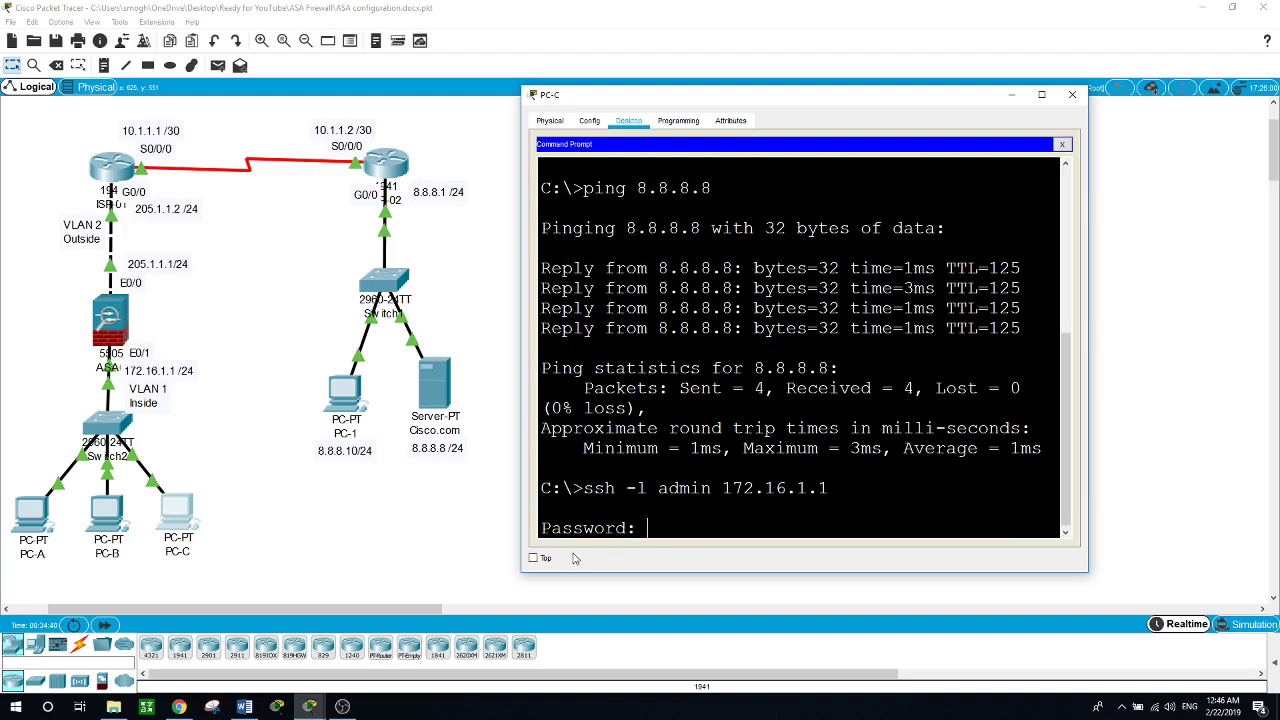
key("Return")
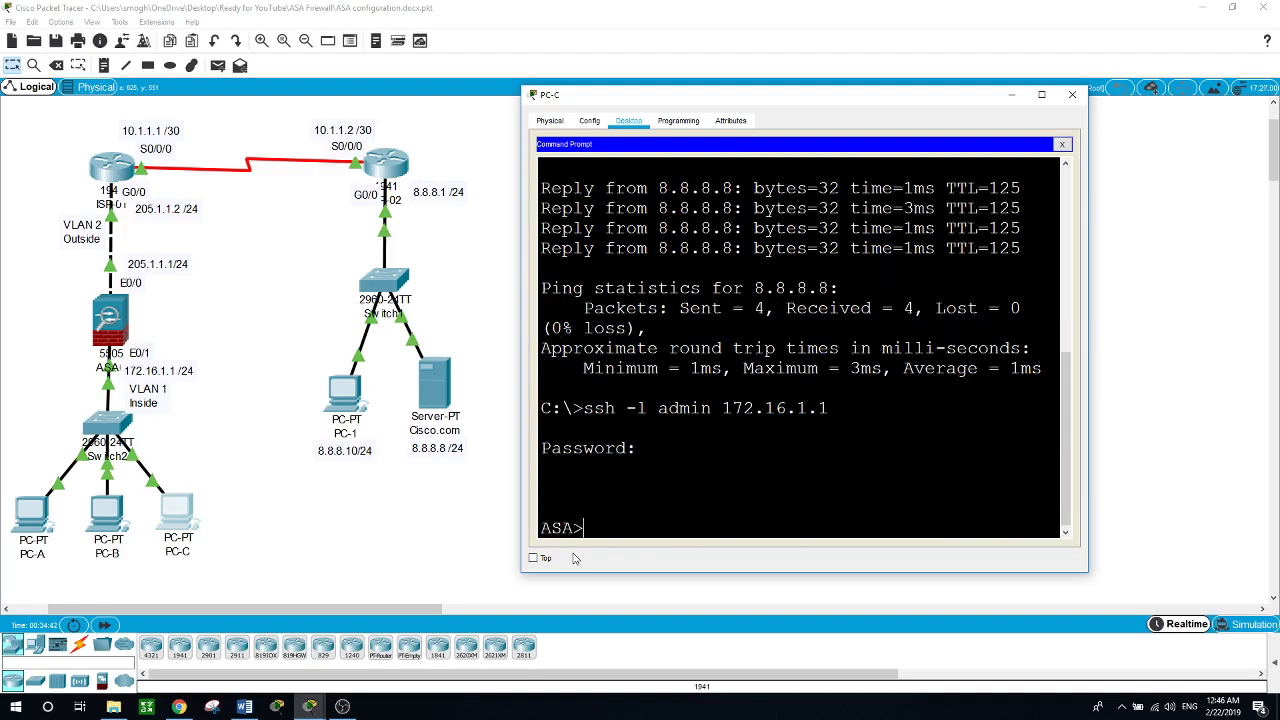
type("en")
key("Return")
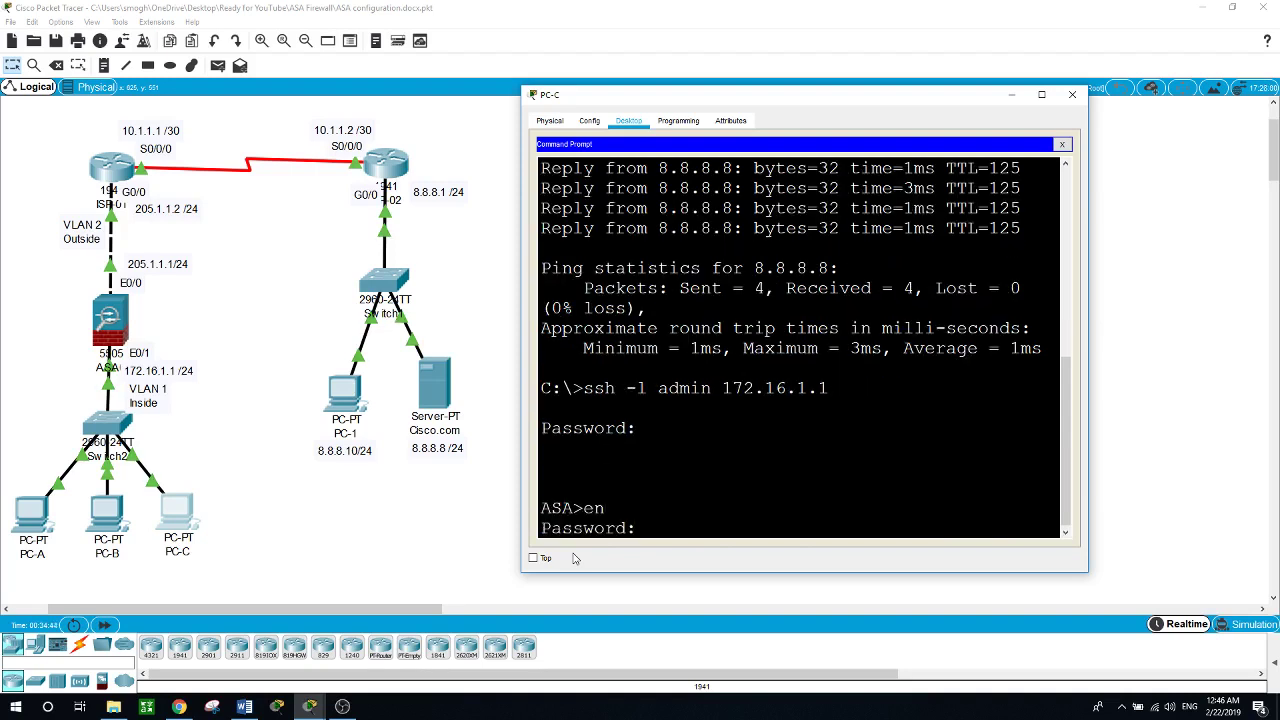
key("Return")
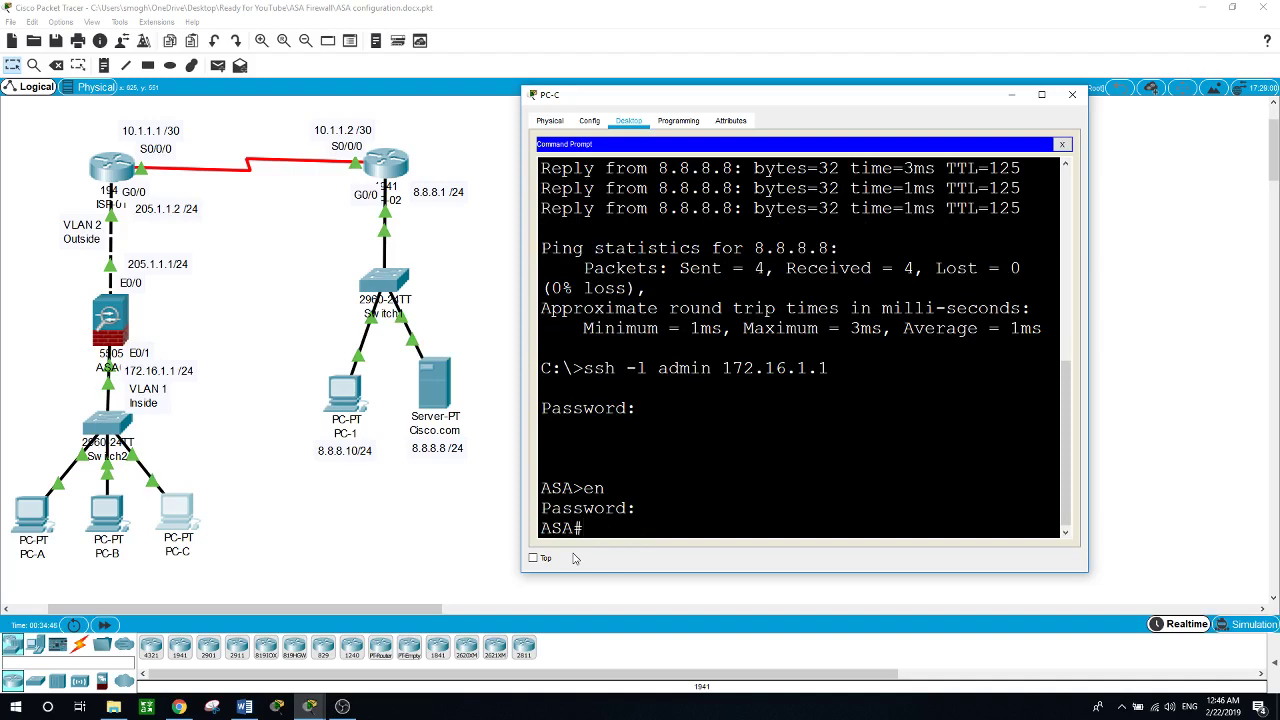
left_click(388, 520)
In PC-B's web browser, load 8.8.8.8 and open the Image quick link
left_click(118, 522)
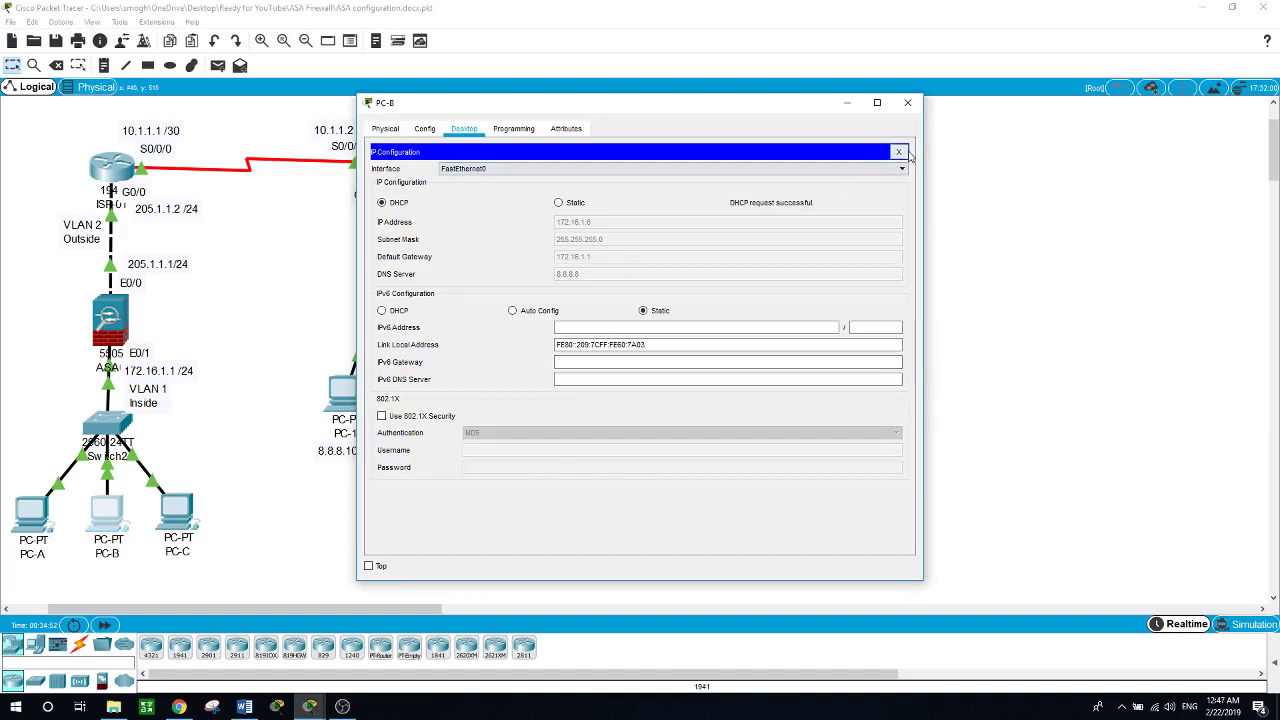
left_click(898, 151)
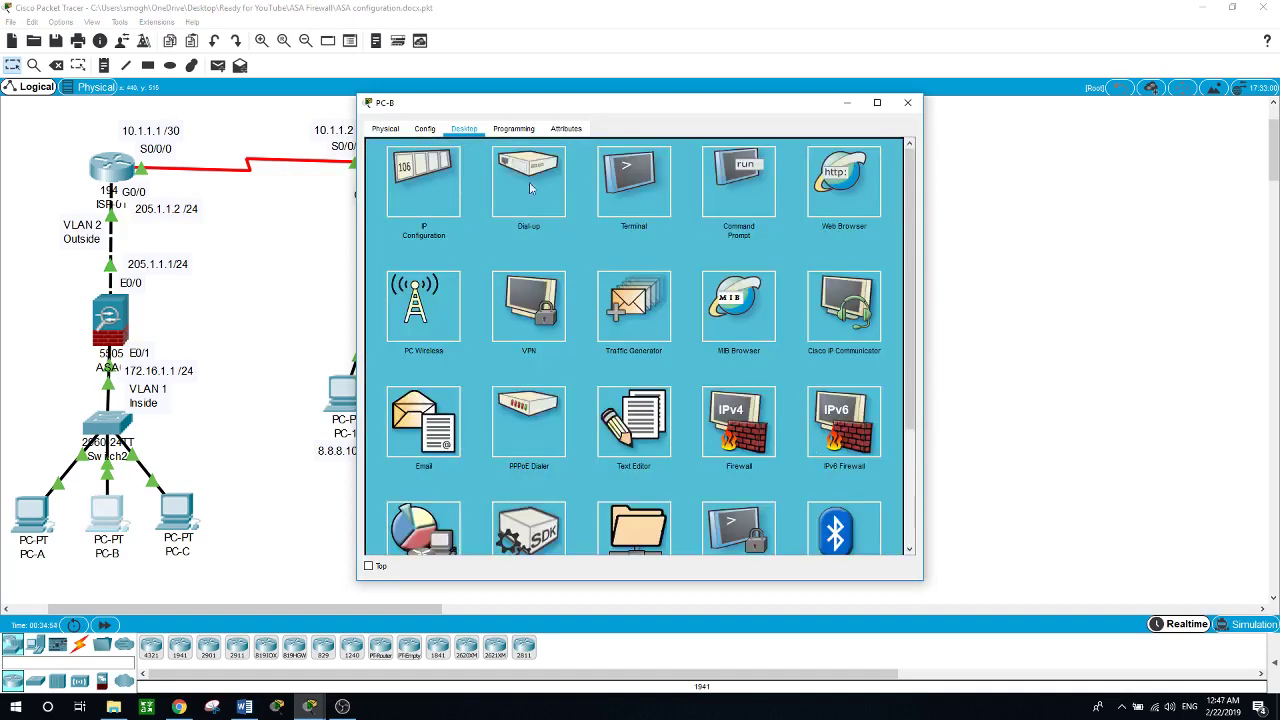
left_click(732, 178)
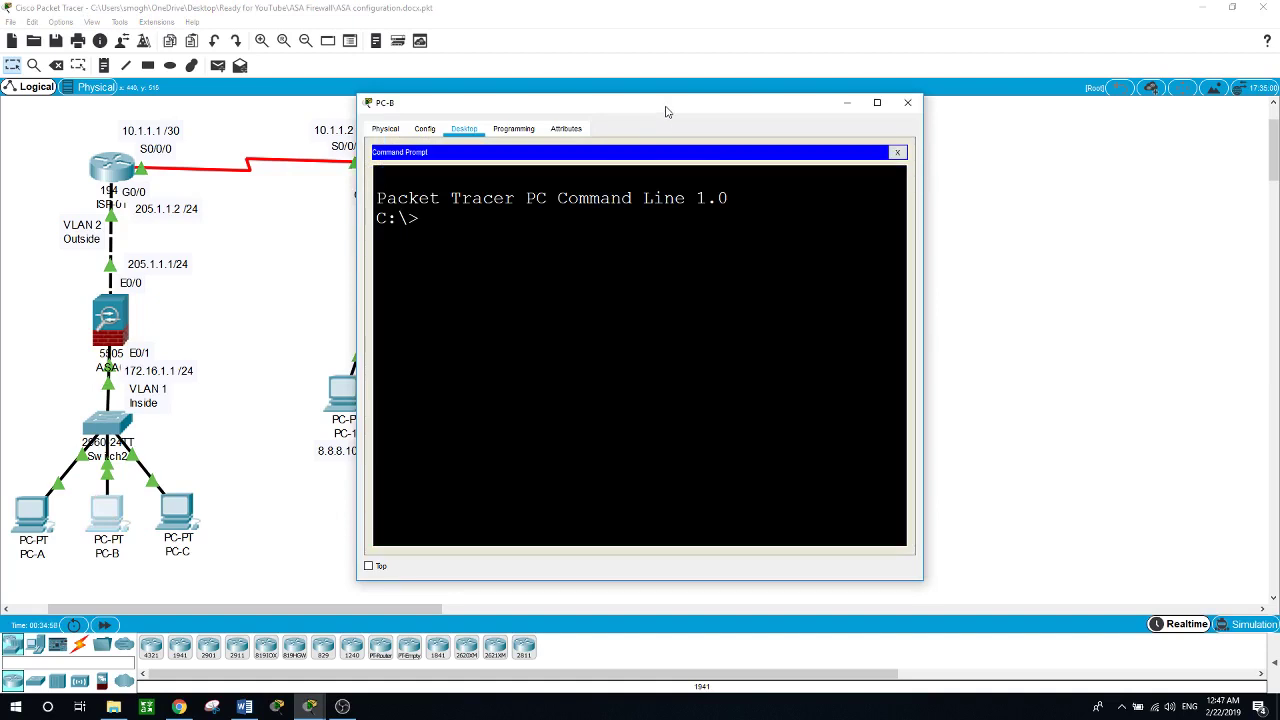
left_click_drag(666, 109, 826, 128)
left_click(1056, 172)
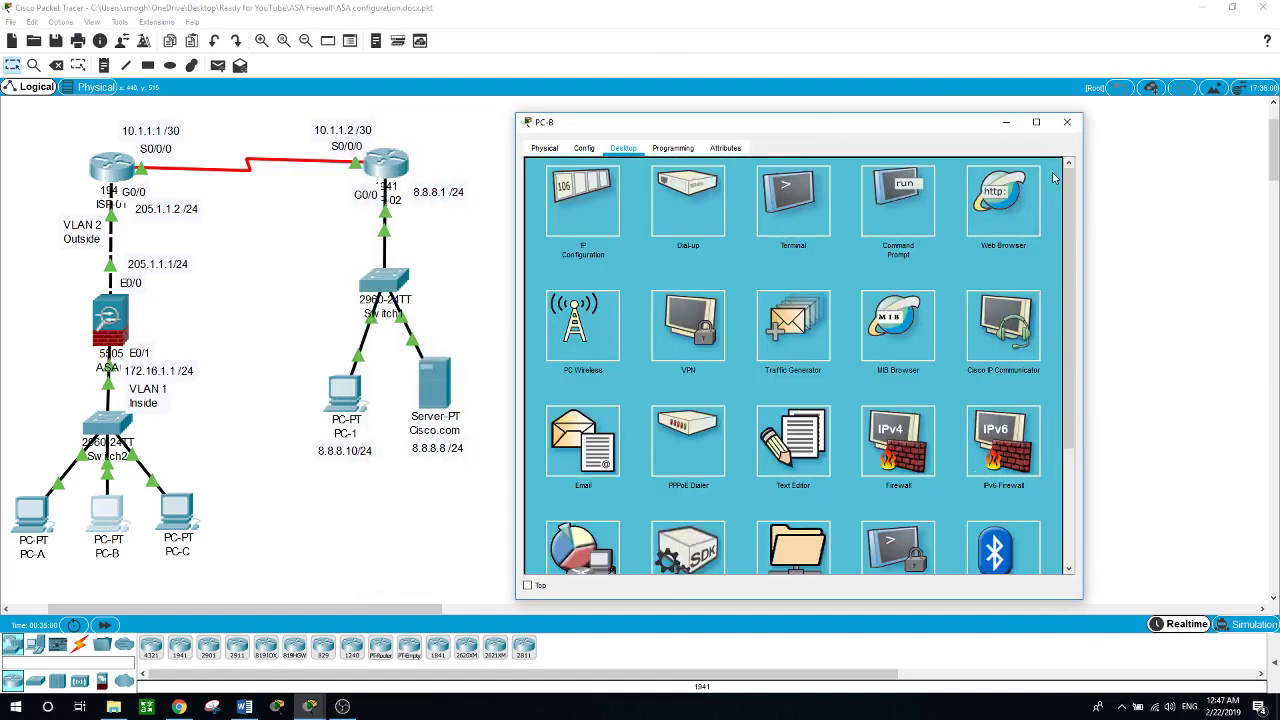
left_click(1003, 200)
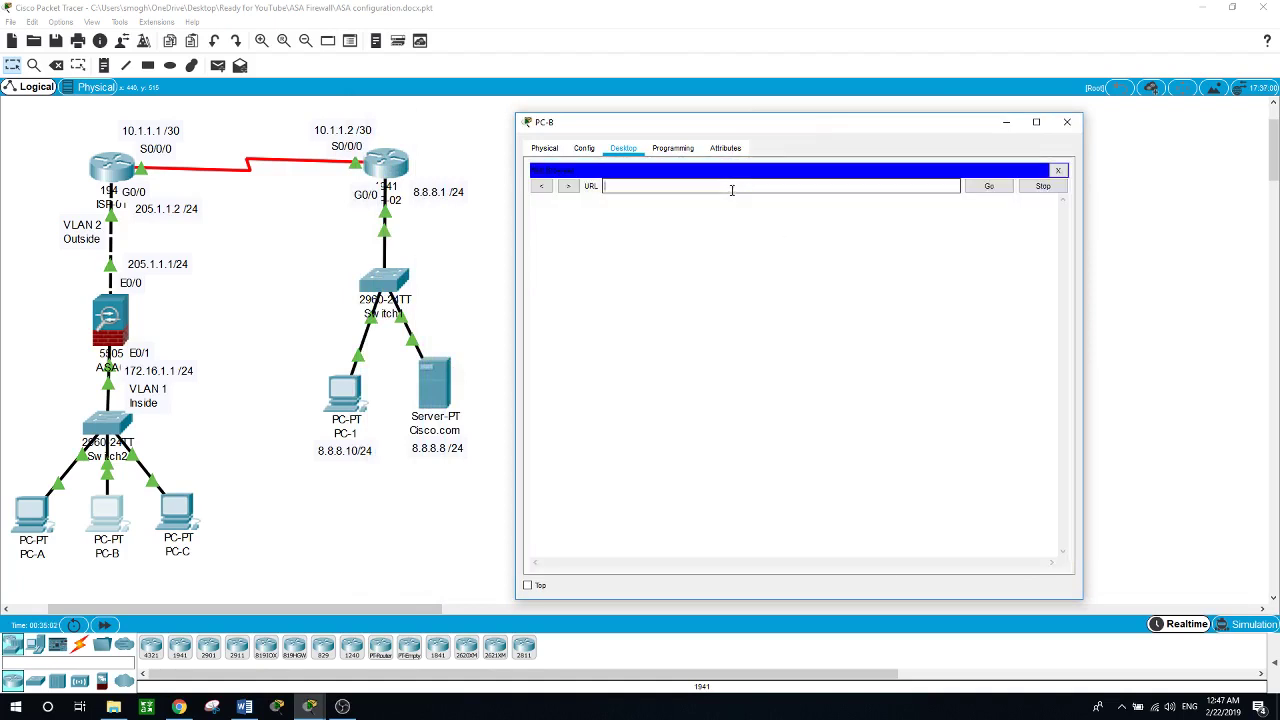
type("8.8.8.8")
key("Return")
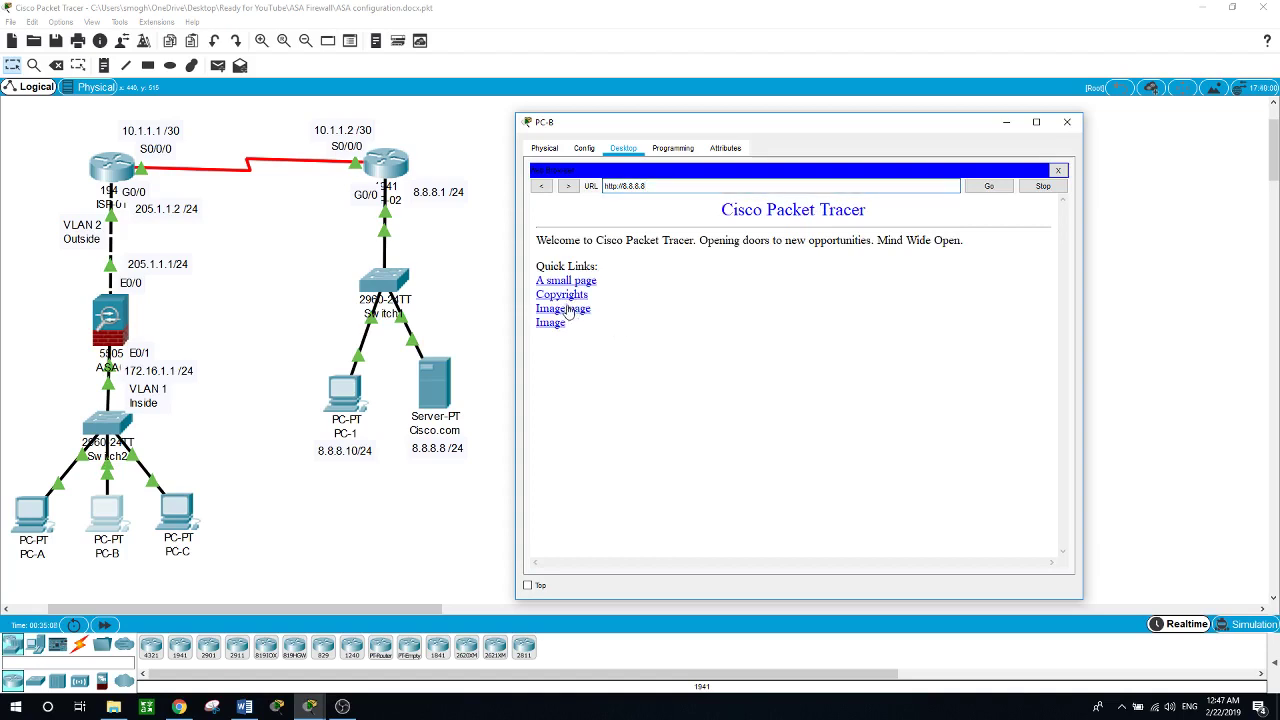
left_click(566, 310)
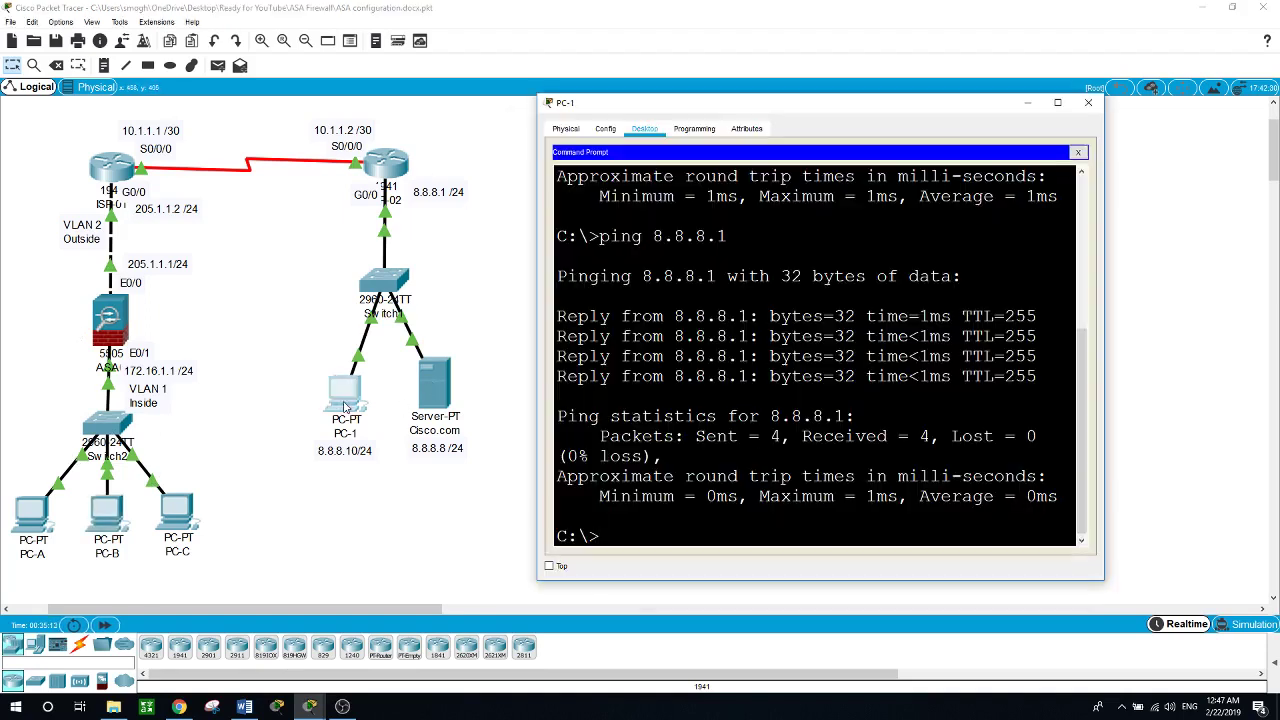
From PC-1, ping 172.16.1.1, see it fail, and send the window to the background
left_click(345, 398)
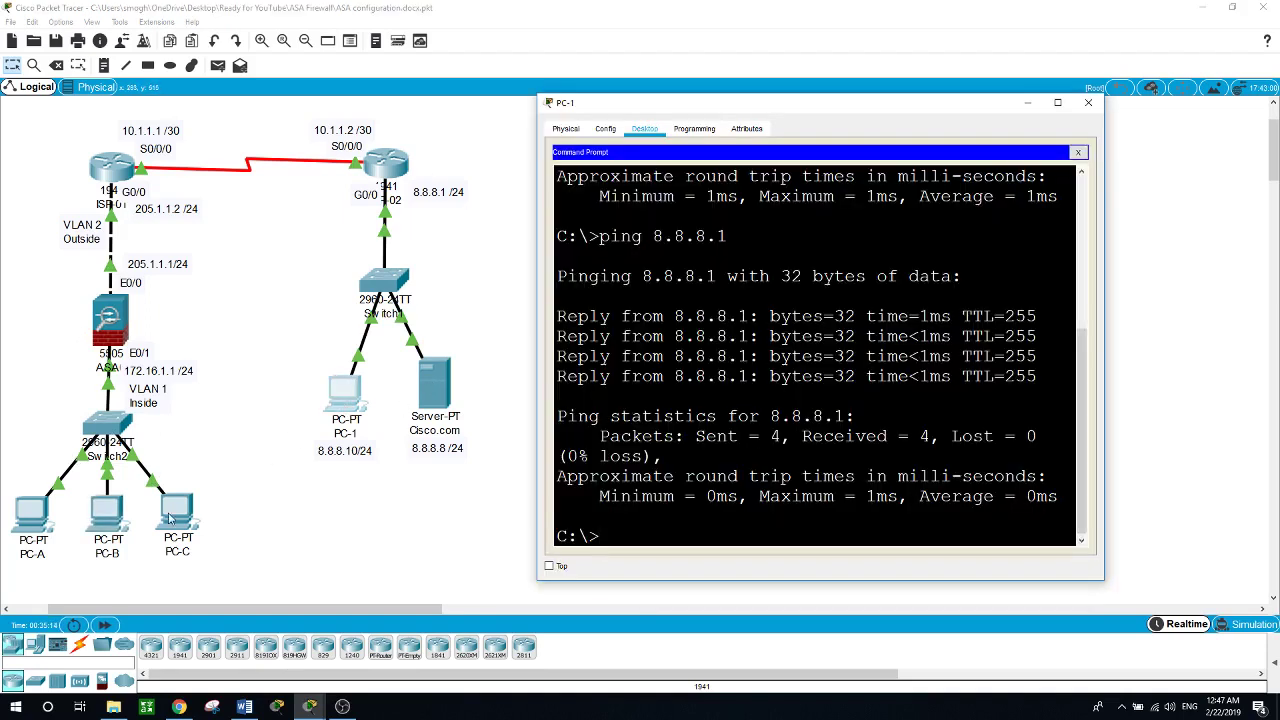
left_click(344, 400)
type("ping")
type("172.16.1.1")
key("Return")
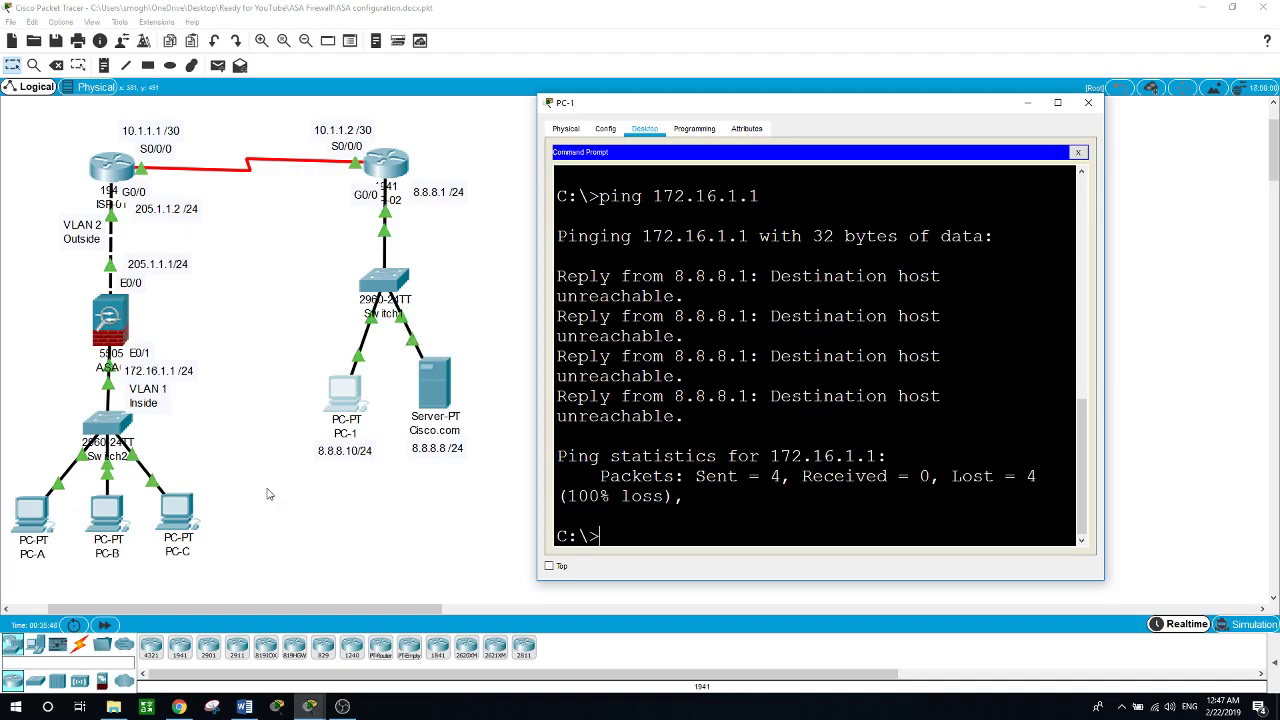
left_click(272, 494)
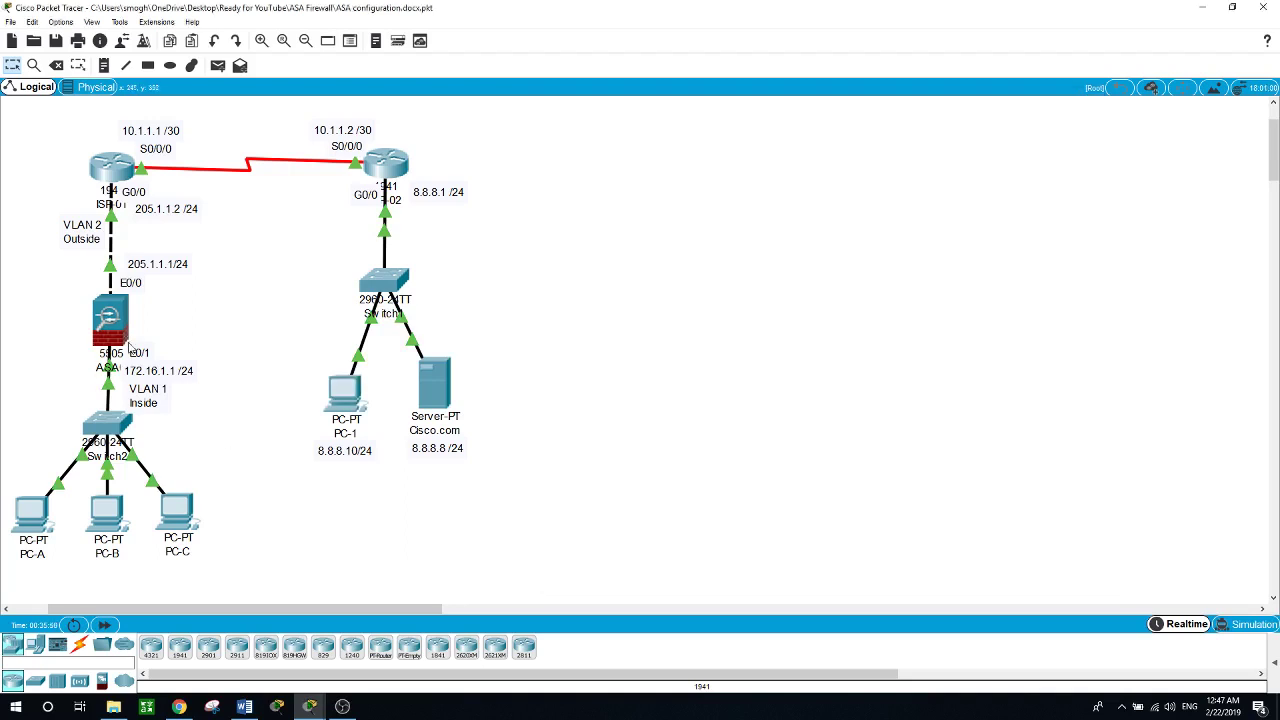
Run show xlate in the ASA's CLI
left_click(113, 316)
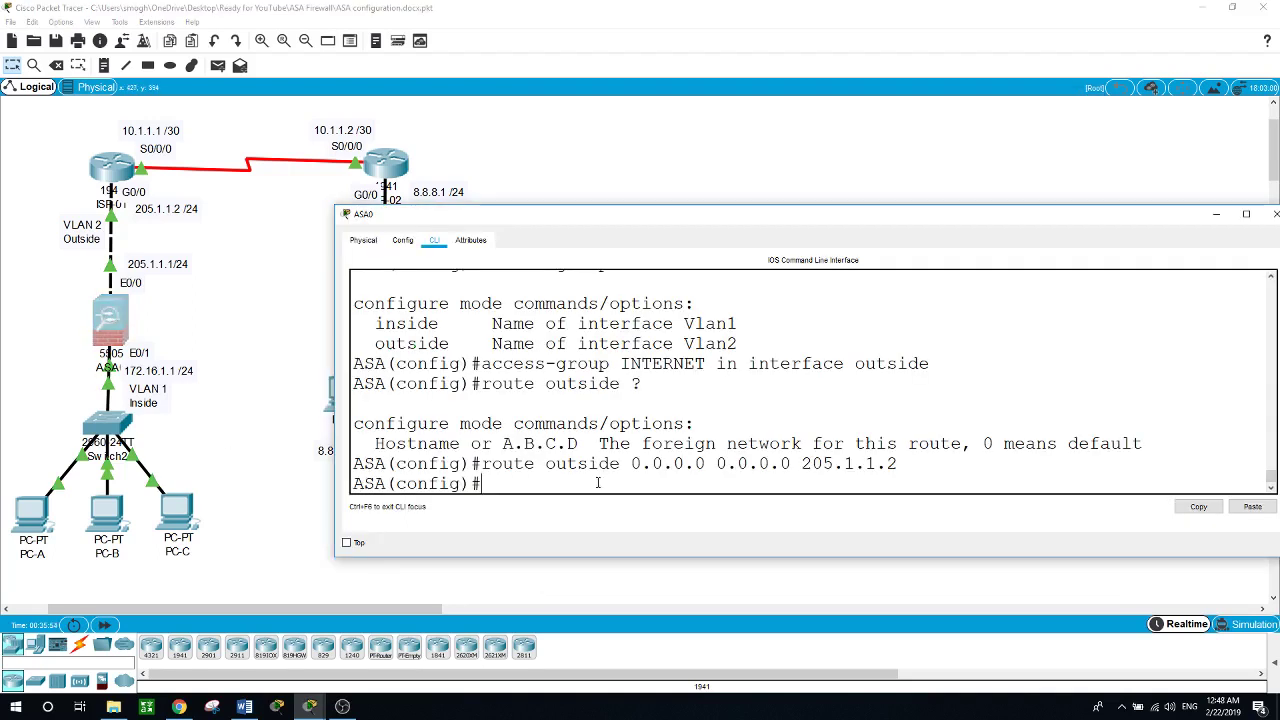
type("show xlate")
key("Return")
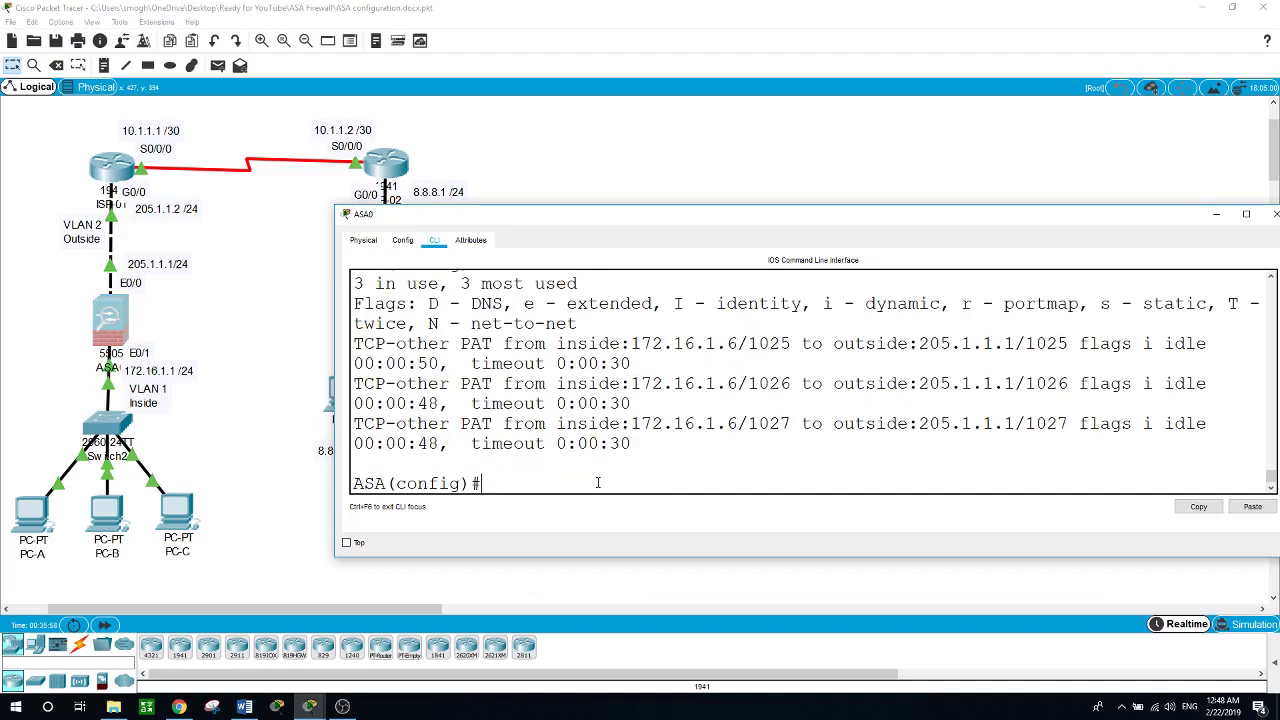
scroll(727, 438, "up", 1)
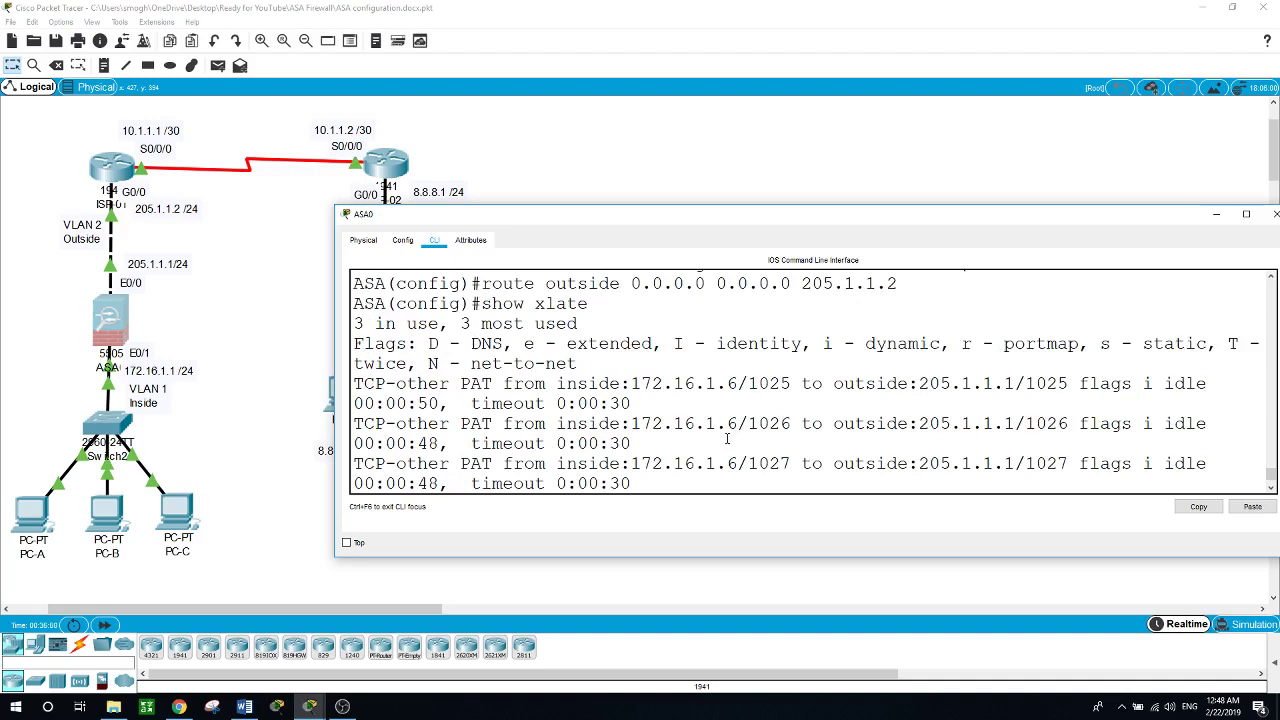
scroll(727, 438, "down", 1)
Highlight 172.16.1.6, outside and the i (dynamic) flag in the xlate output
left_click_drag(812, 207, 793, 114)
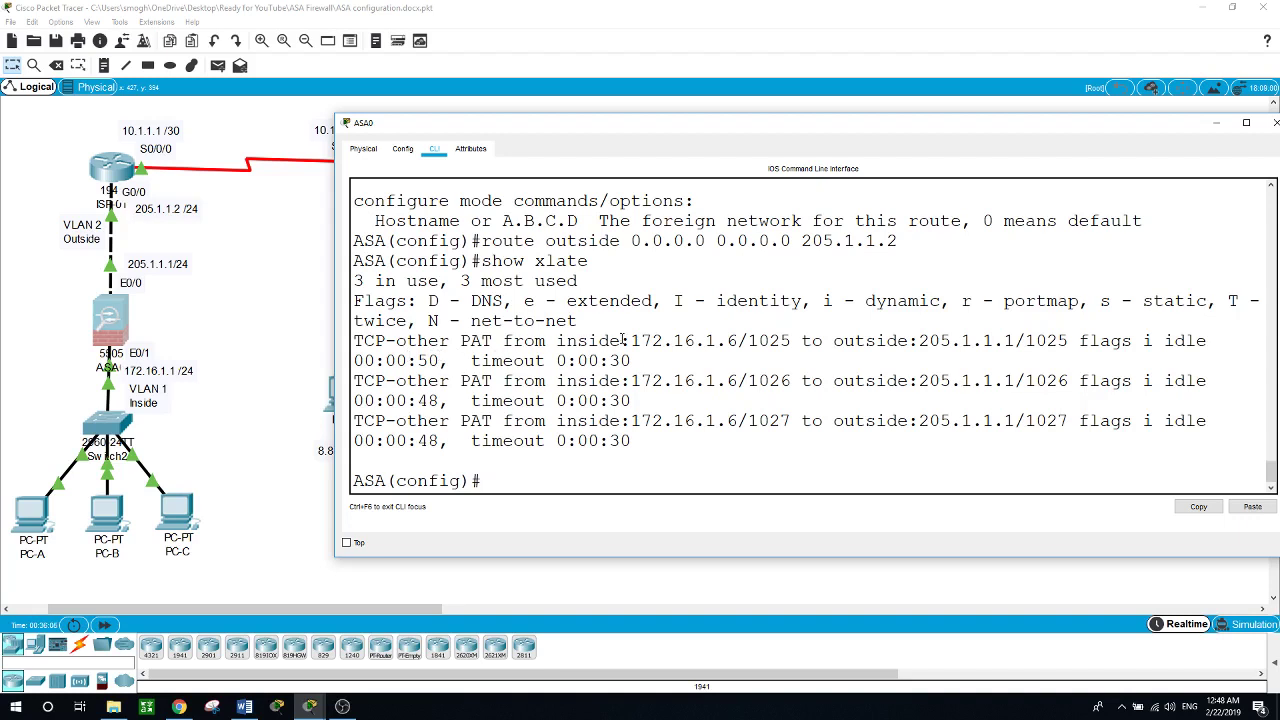
left_click_drag(631, 341, 750, 341)
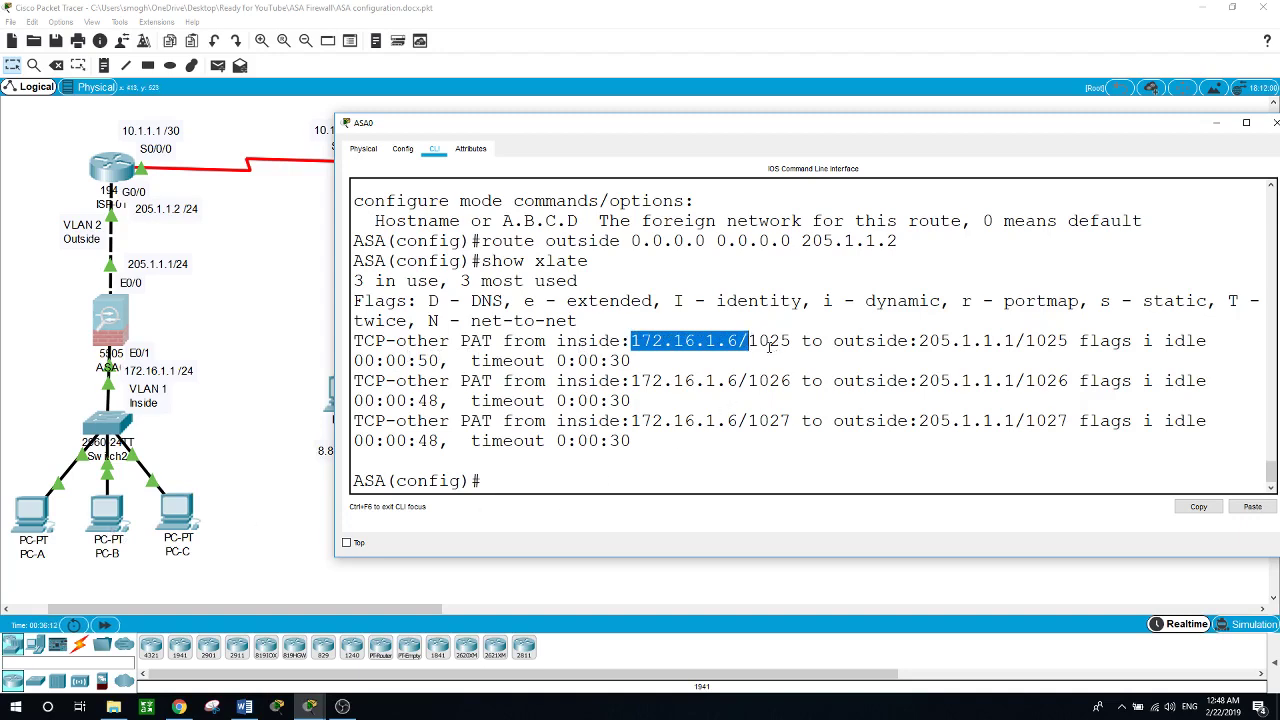
left_click_drag(854, 341, 903, 341)
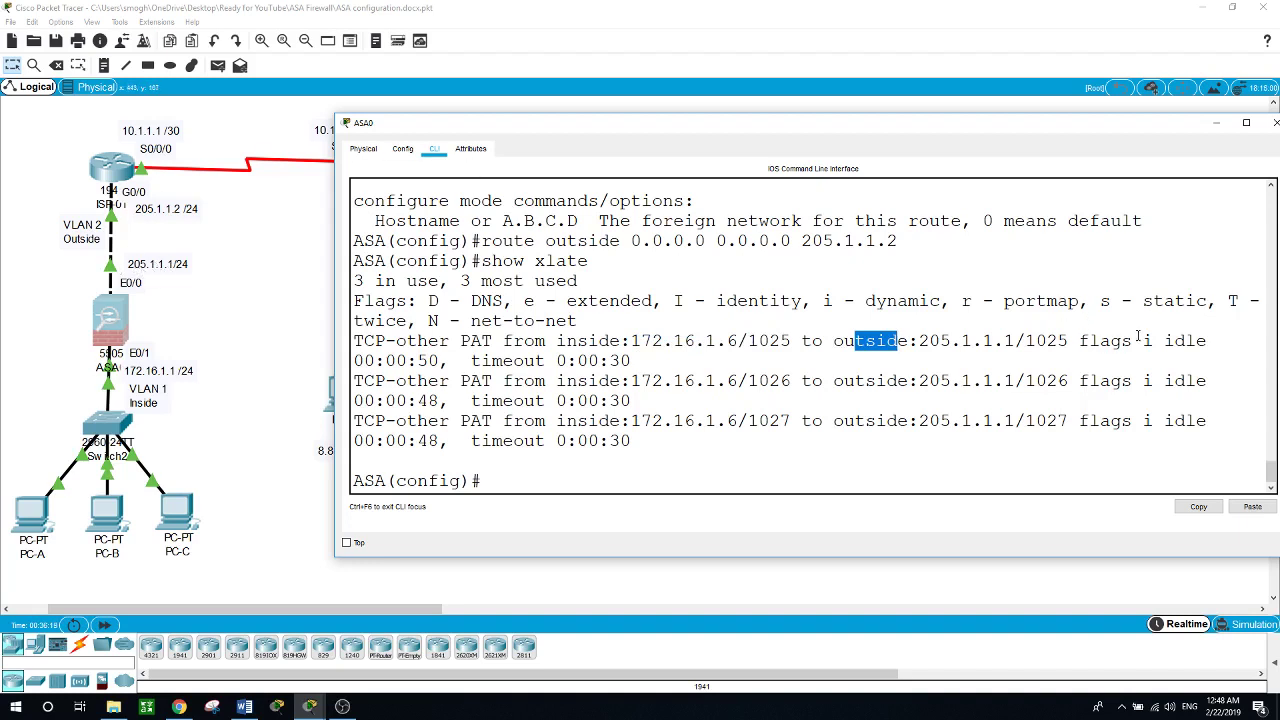
left_click_drag(1143, 340, 1155, 340)
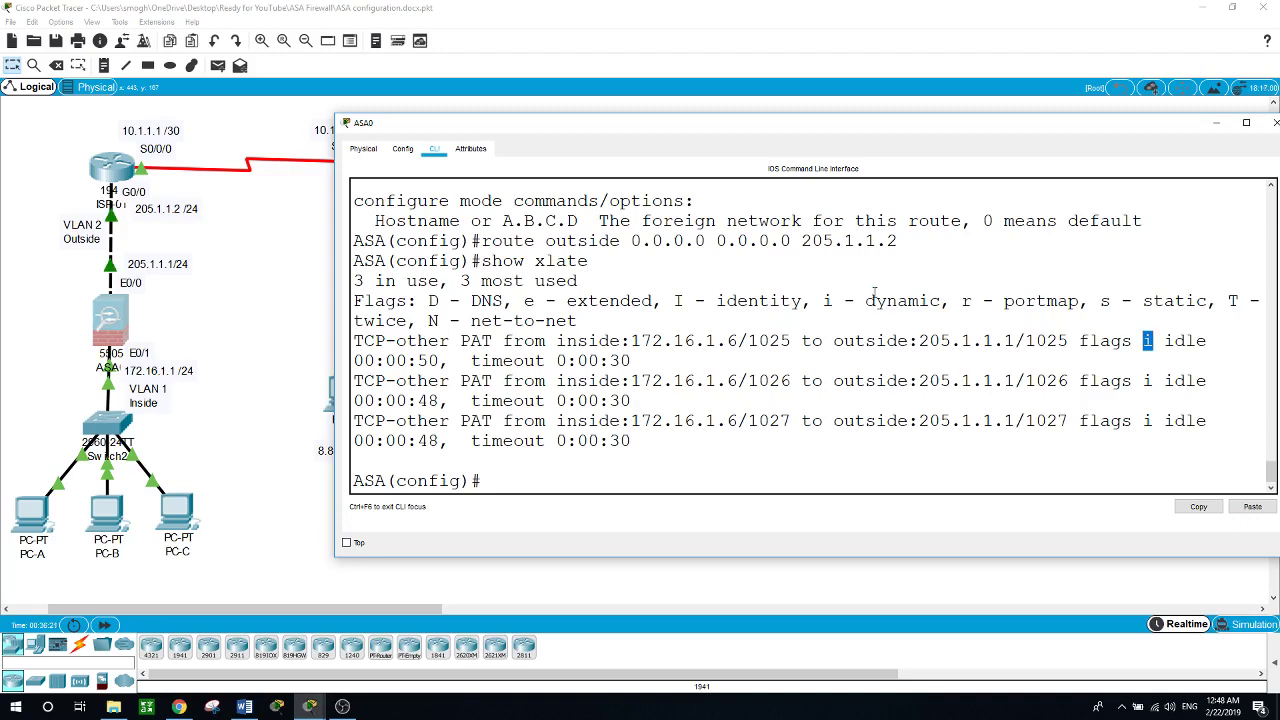
left_click_drag(866, 300, 950, 300)
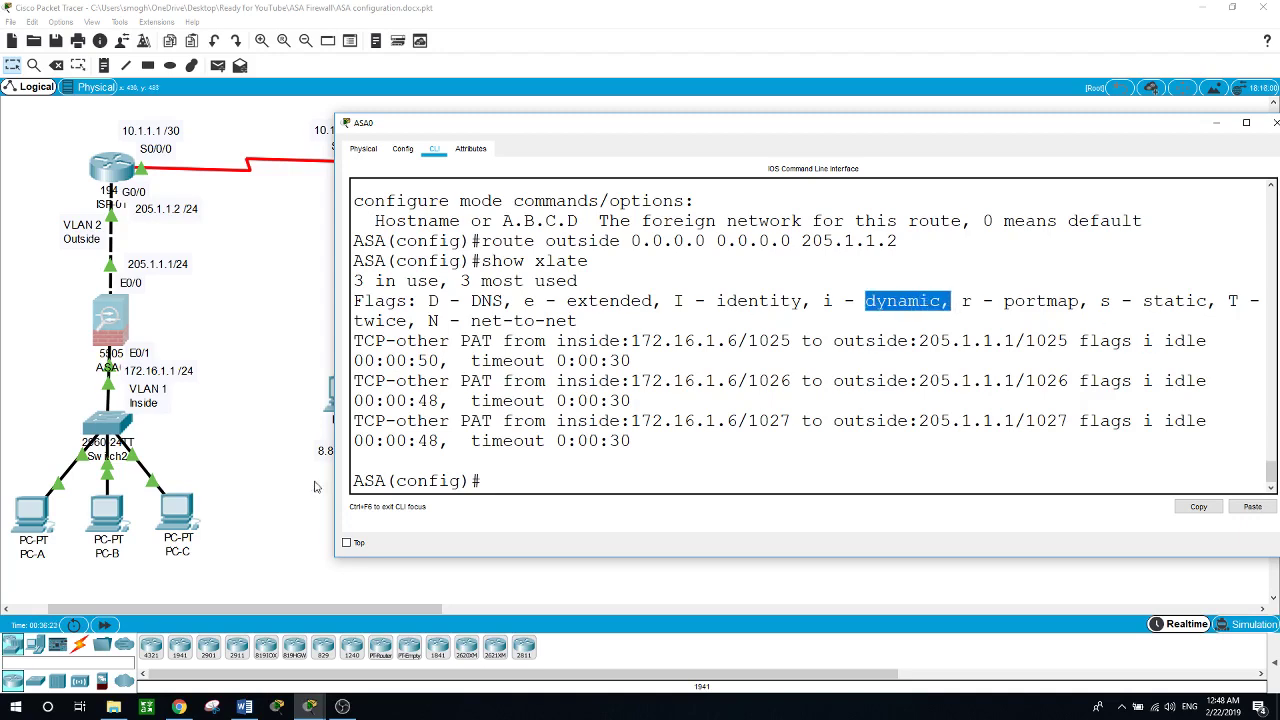
left_click(288, 523)
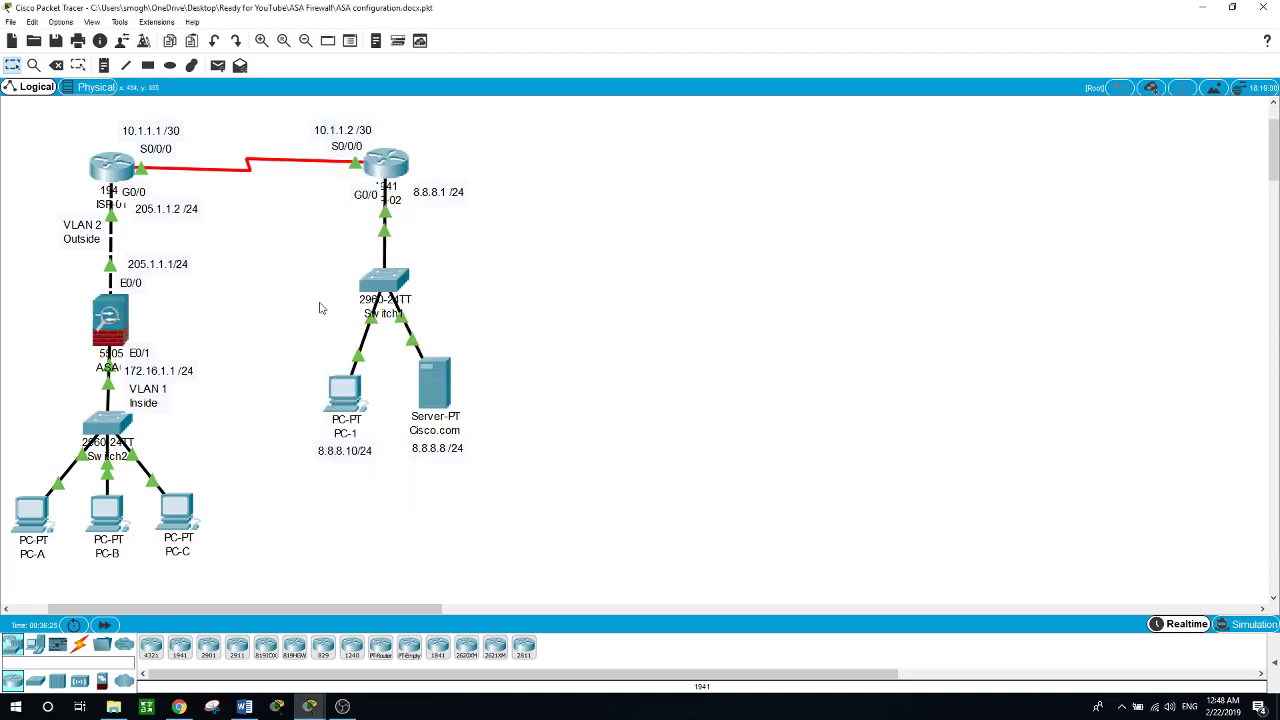
From PC-A's Command Prompt, ping 8.8.8.1 for 3 of 4 replies, then close the window
left_click(31, 508)
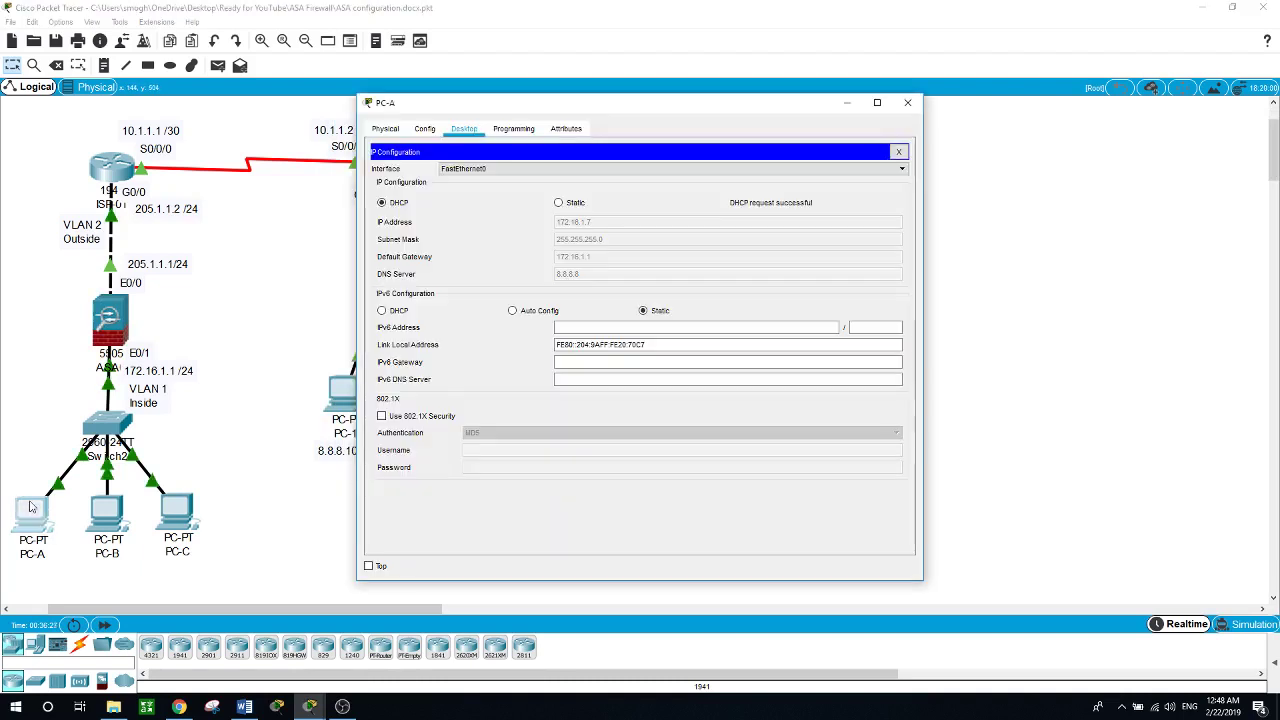
left_click(899, 152)
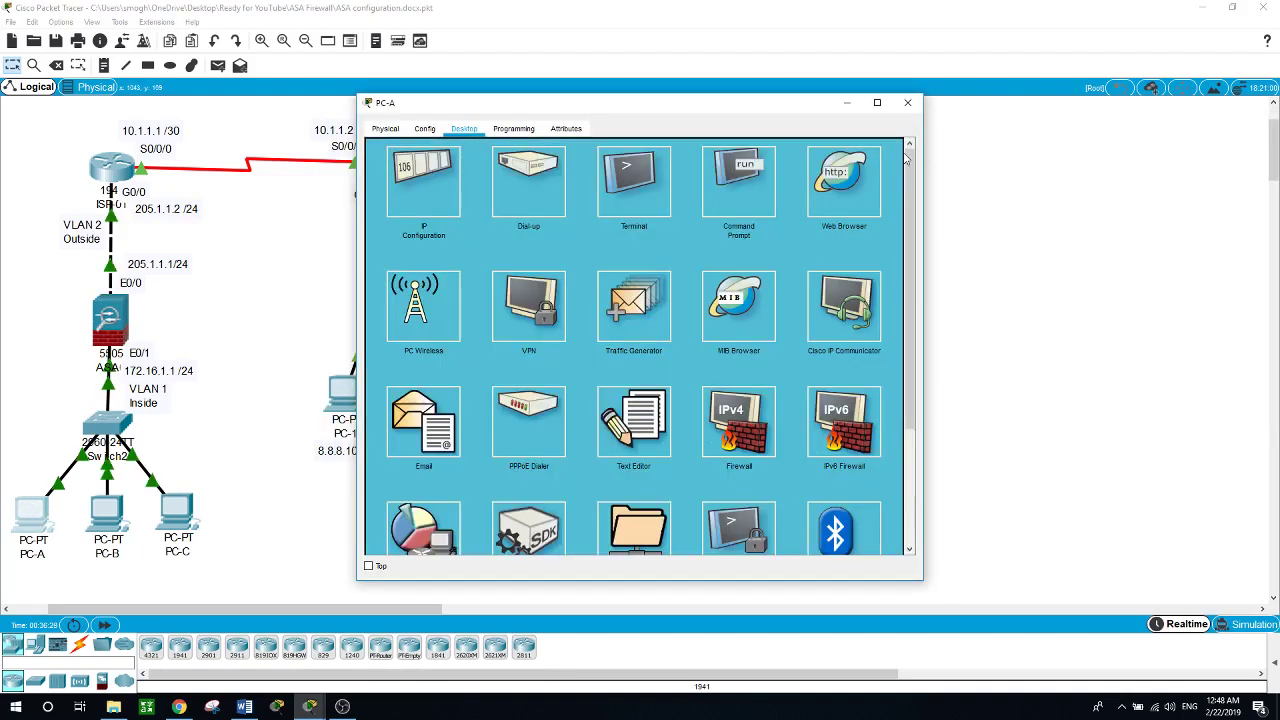
left_click(738, 180)
left_click_drag(691, 112, 886, 130)
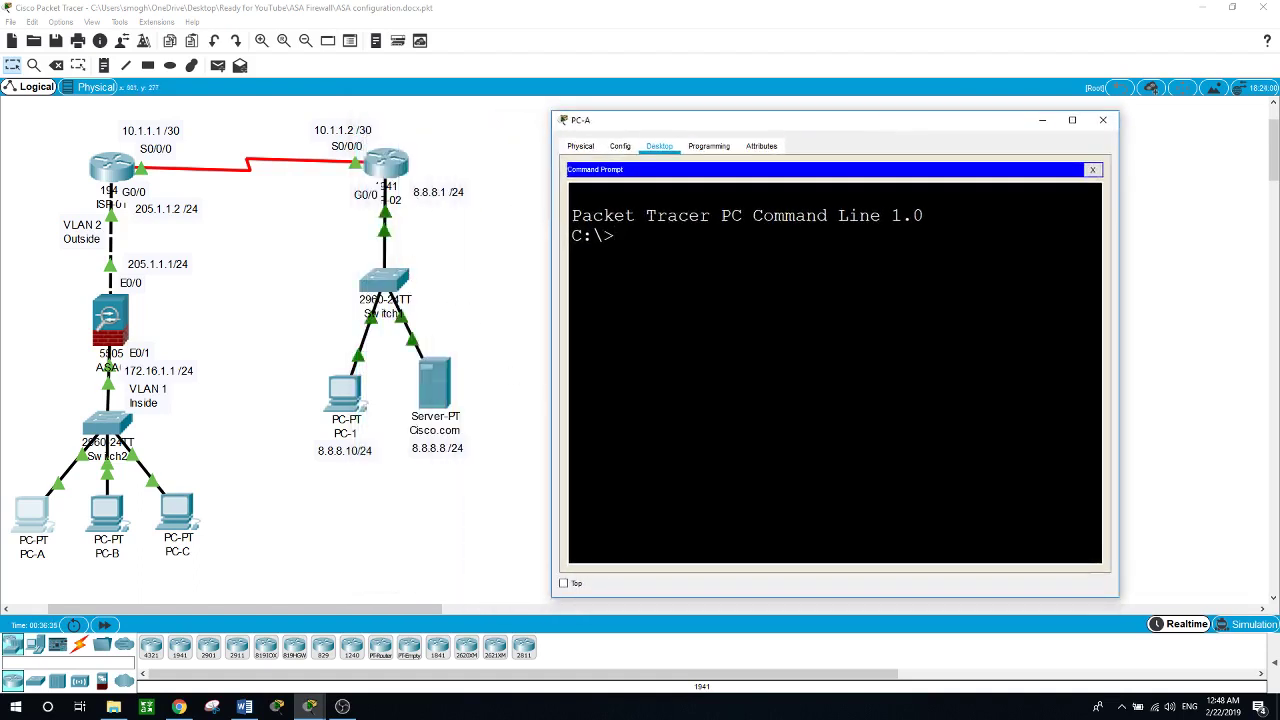
type("pi")
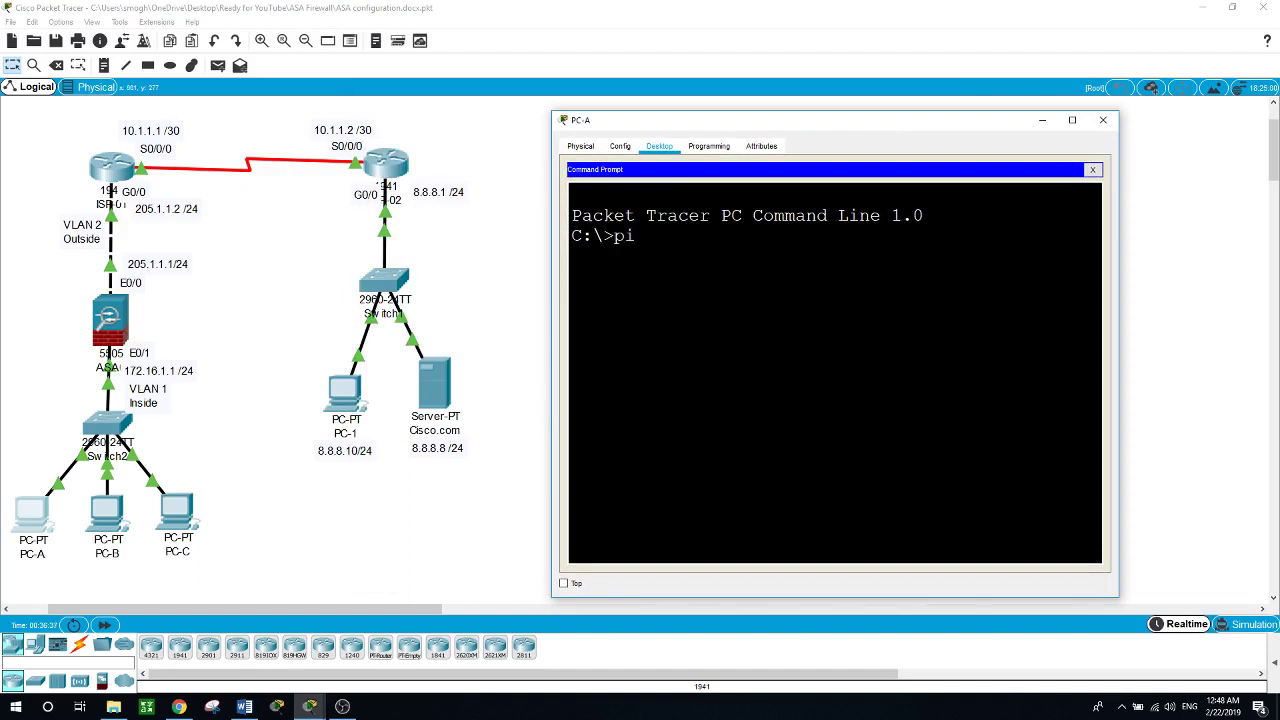
type("ng 8.8.8.1")
key("Return")
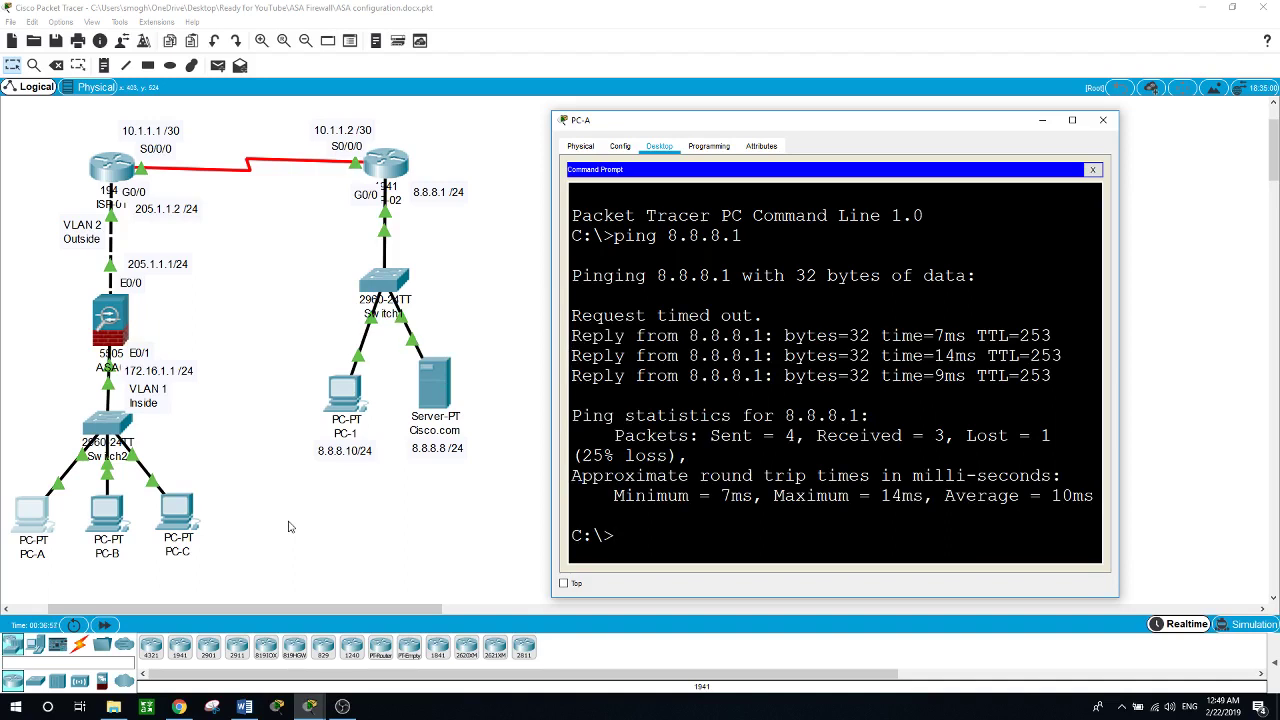
key("alt+F4")
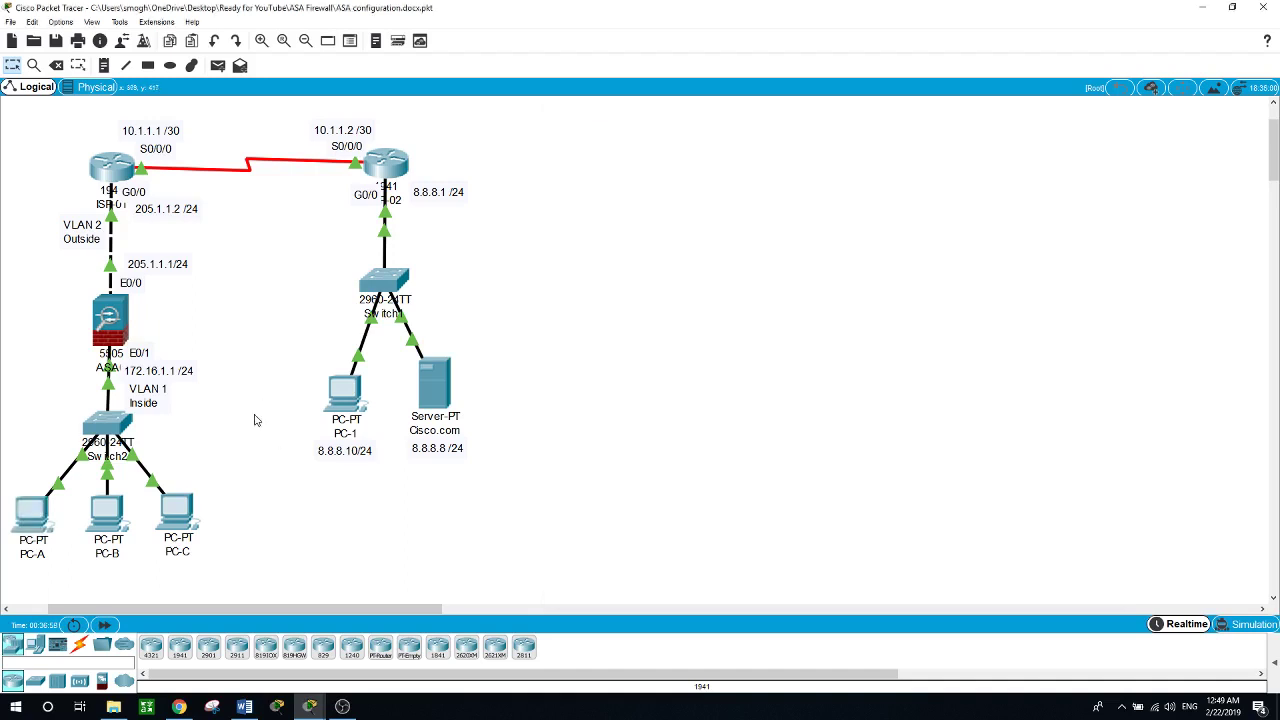